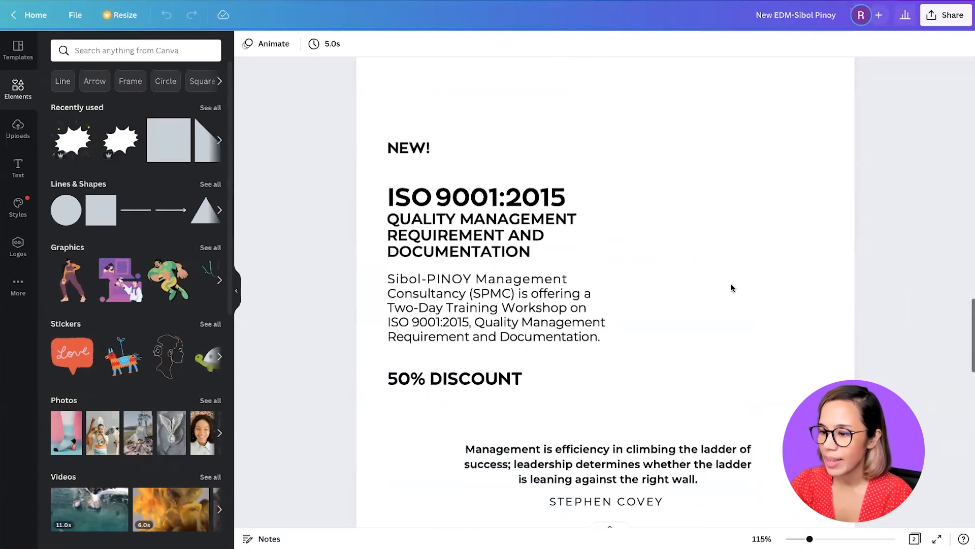
Step: Examine the fonts and sizes used for the heading, subheading and body text in the ISO 9001:2015 section
click(563, 199)
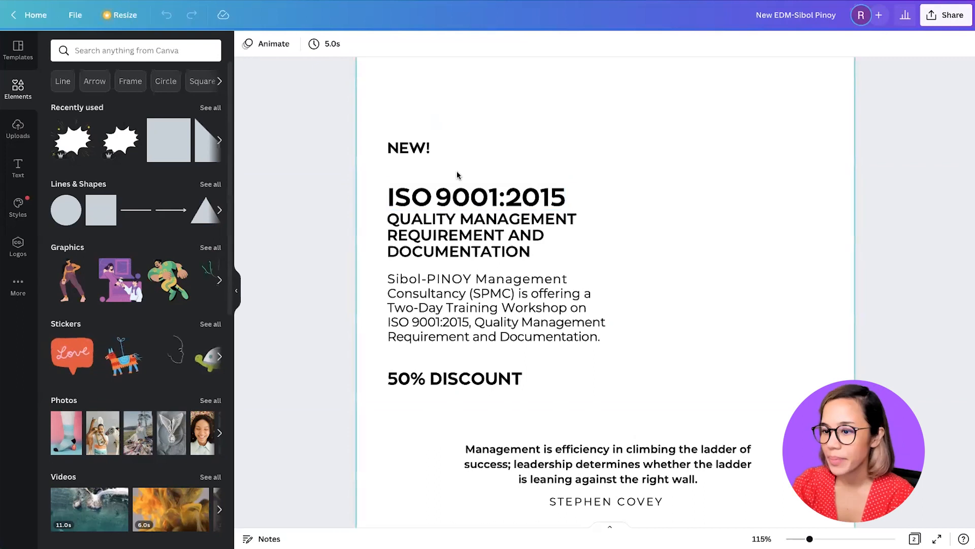
click(442, 184)
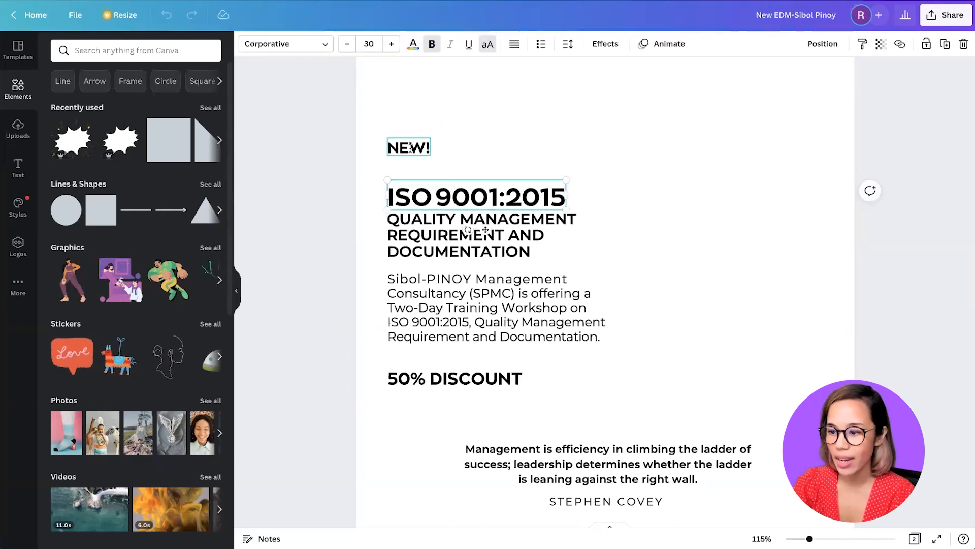
click(410, 148)
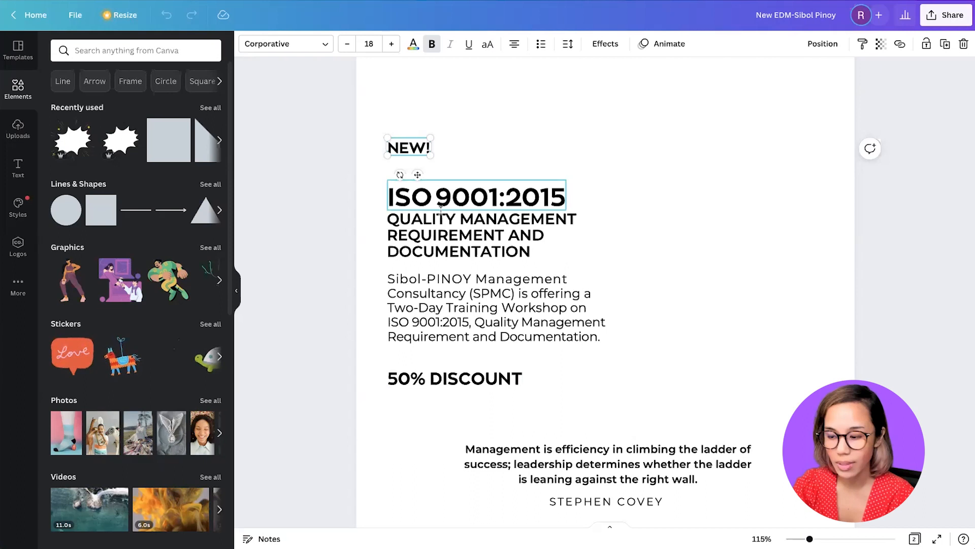
click(462, 251)
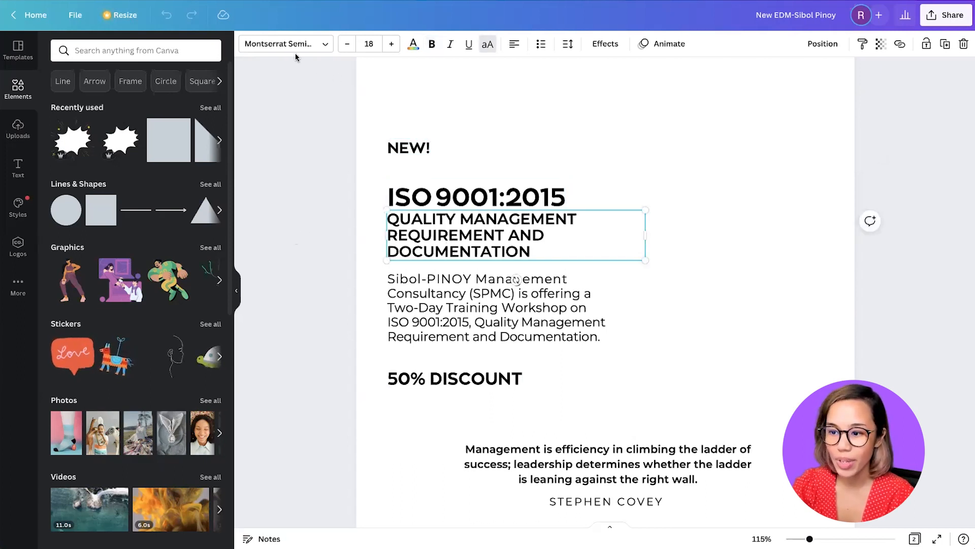
click(239, 289)
click(347, 307)
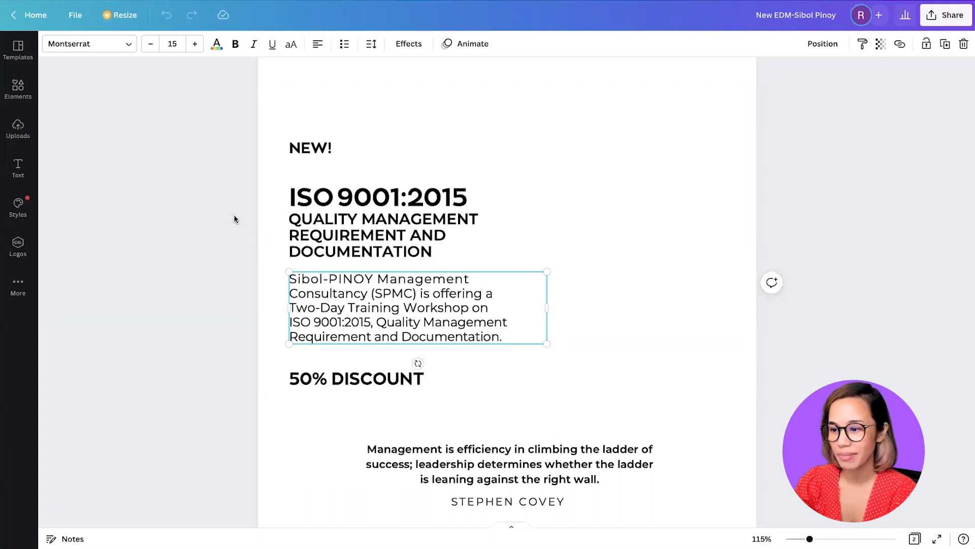
Step: Switch to the Copy of EDM design and compare its ISO 9001:2015 promotion section with the new layout
scroll(228, 242, down, 1)
scroll(229, 245, down, 1)
scroll(228, 245, up, 1)
scroll(228, 245, down, 1)
scroll(228, 245, down, 2)
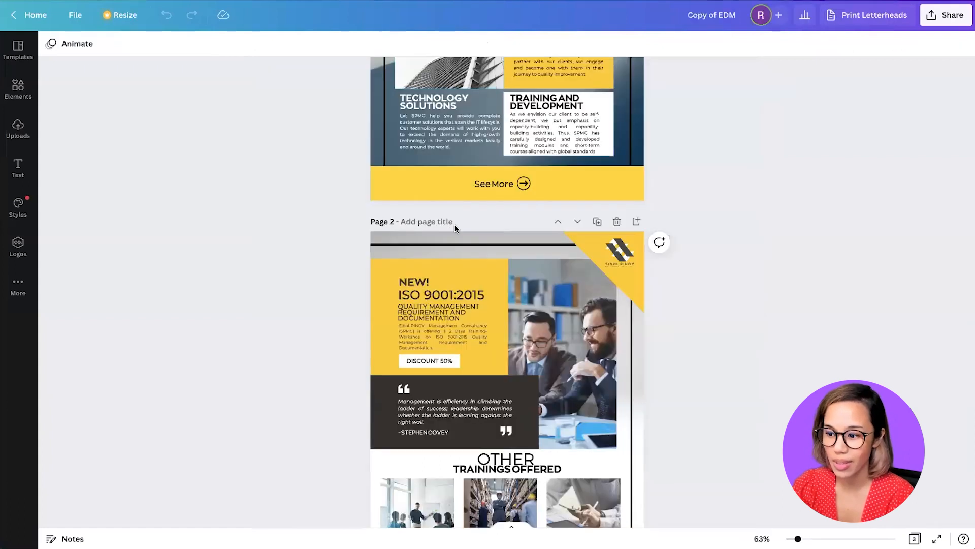
scroll(642, 351, down, 3)
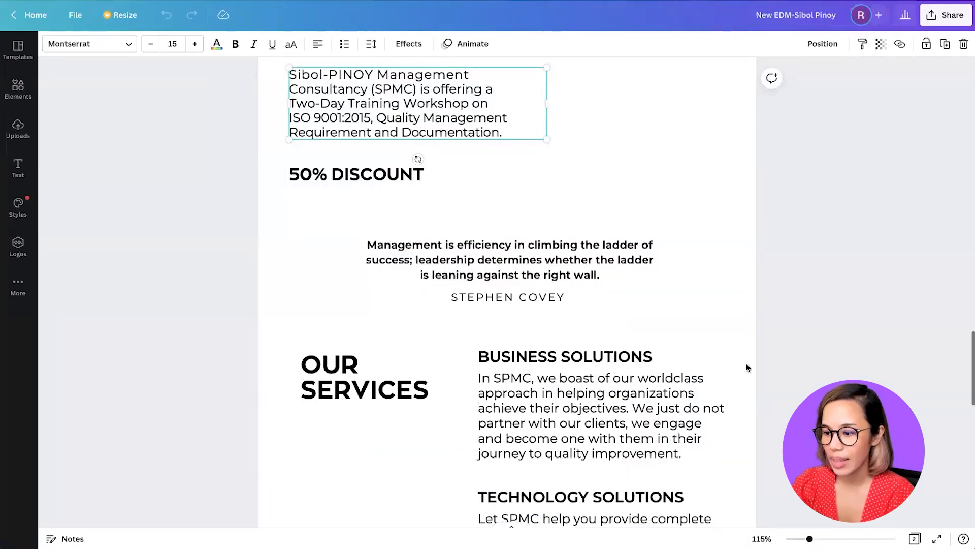
Step: Examine the Our Services text styles and the remaining sections of the new layout down to the footer
scroll(746, 367, down, 2)
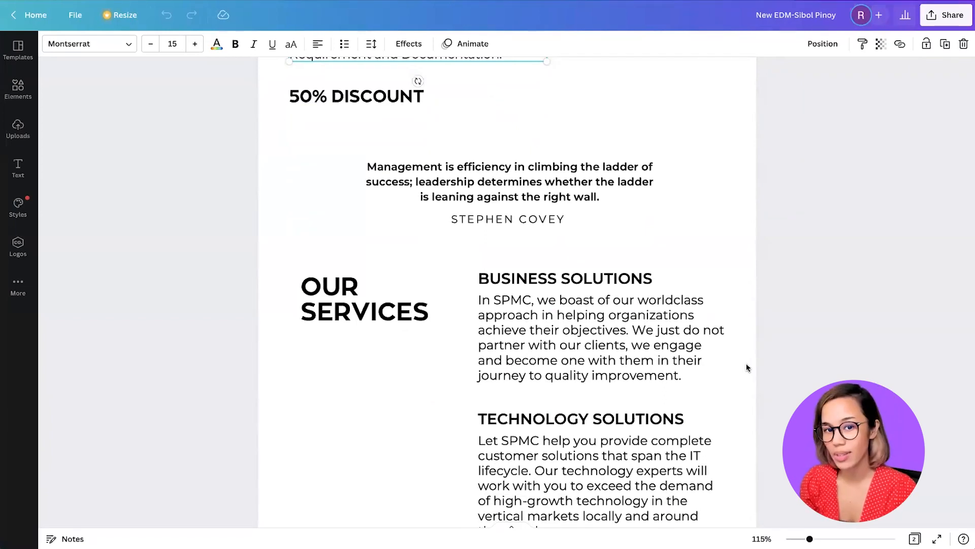
scroll(746, 367, down, 4)
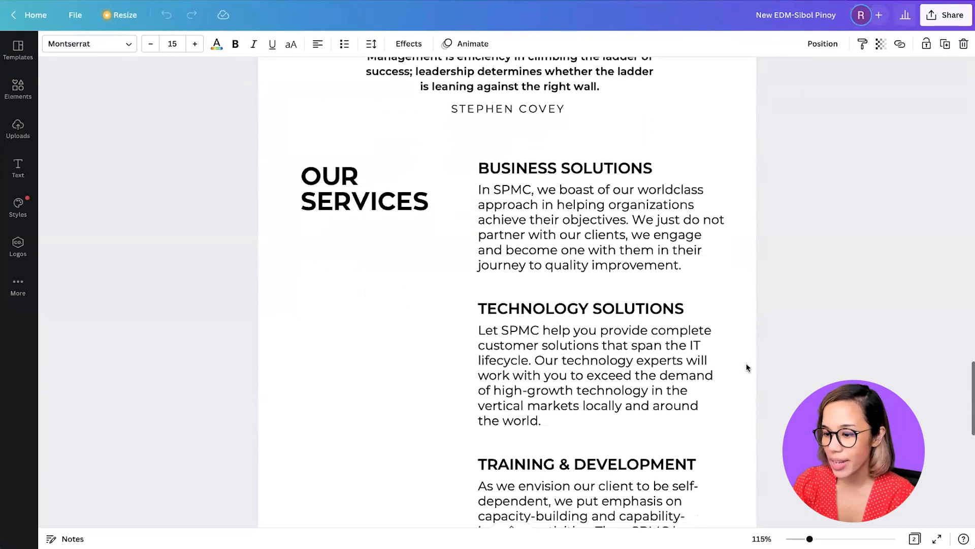
click(414, 140)
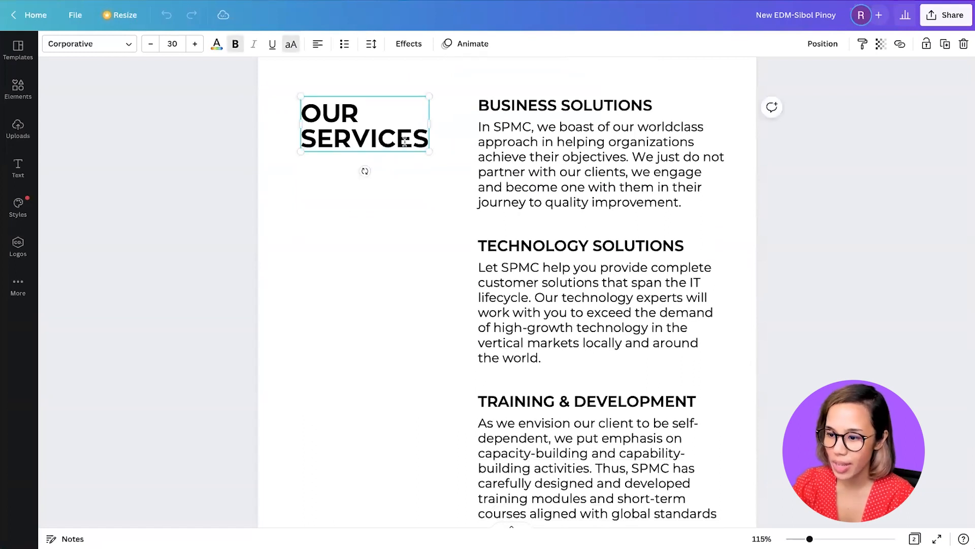
click(484, 104)
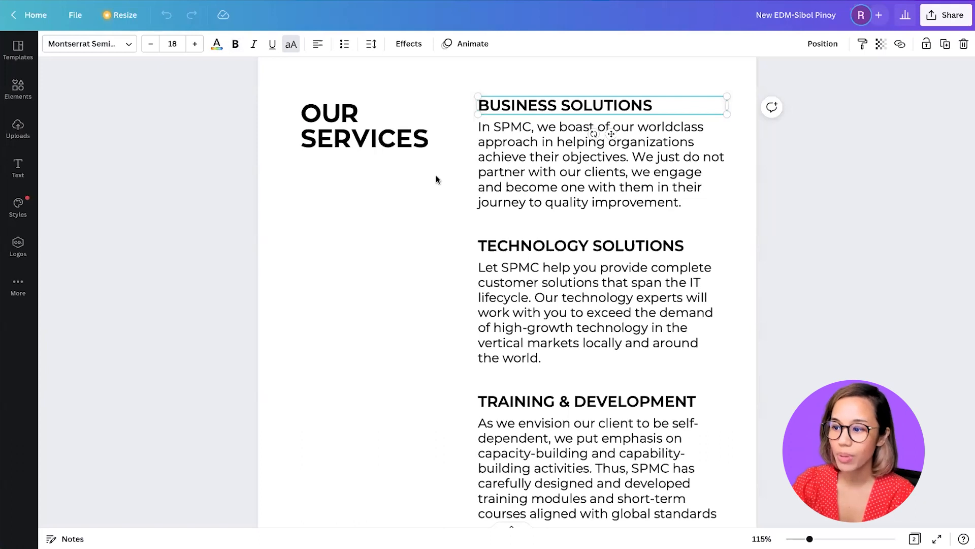
click(503, 189)
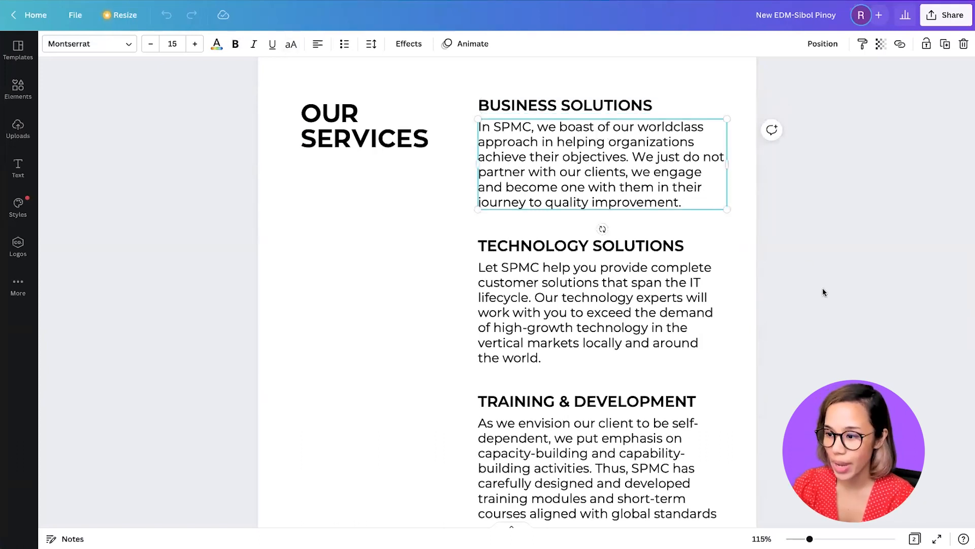
scroll(804, 309, down, 3)
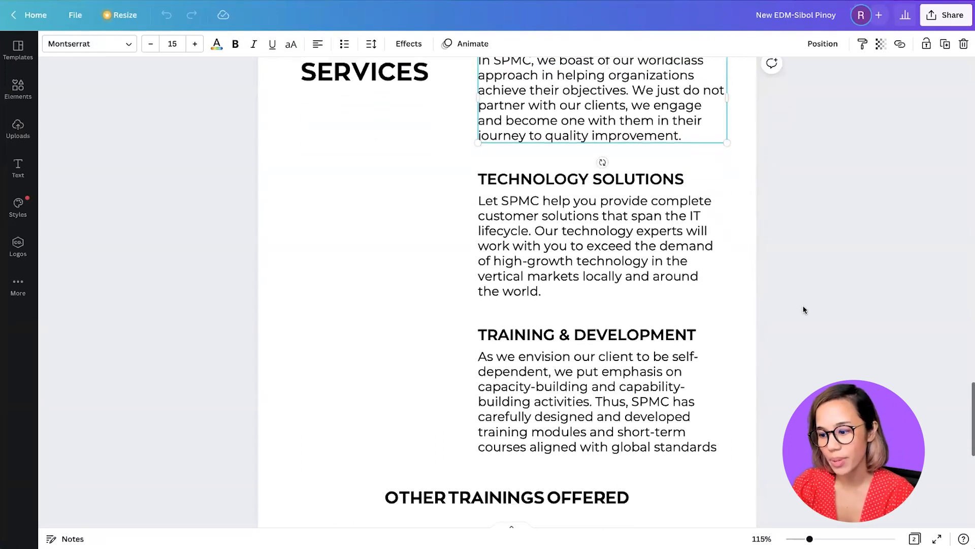
scroll(803, 308, down, 10)
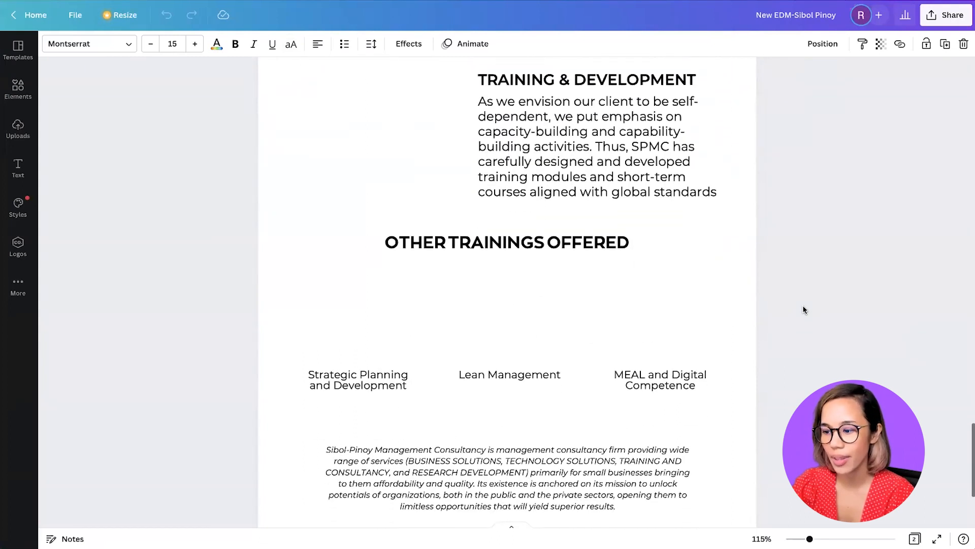
scroll(804, 309, down, 2)
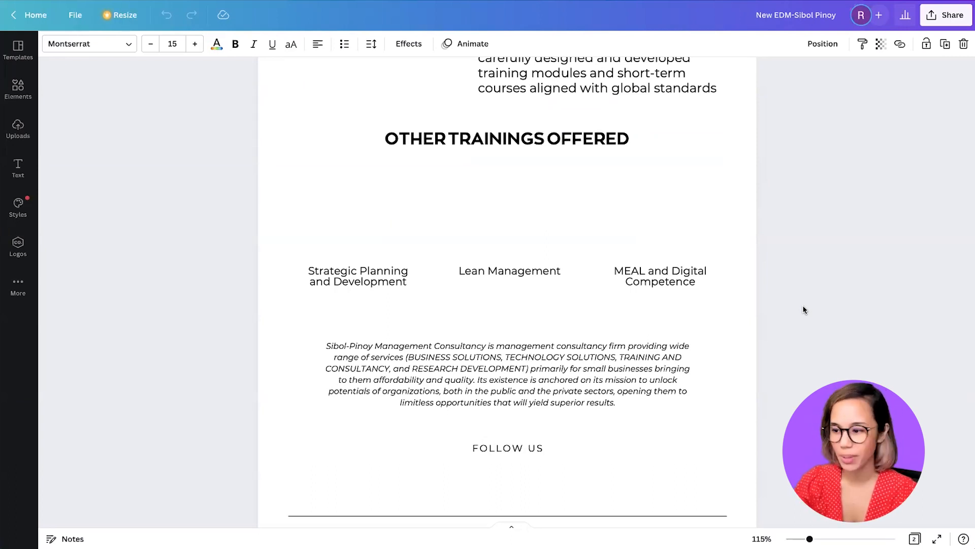
scroll(803, 309, down, 3)
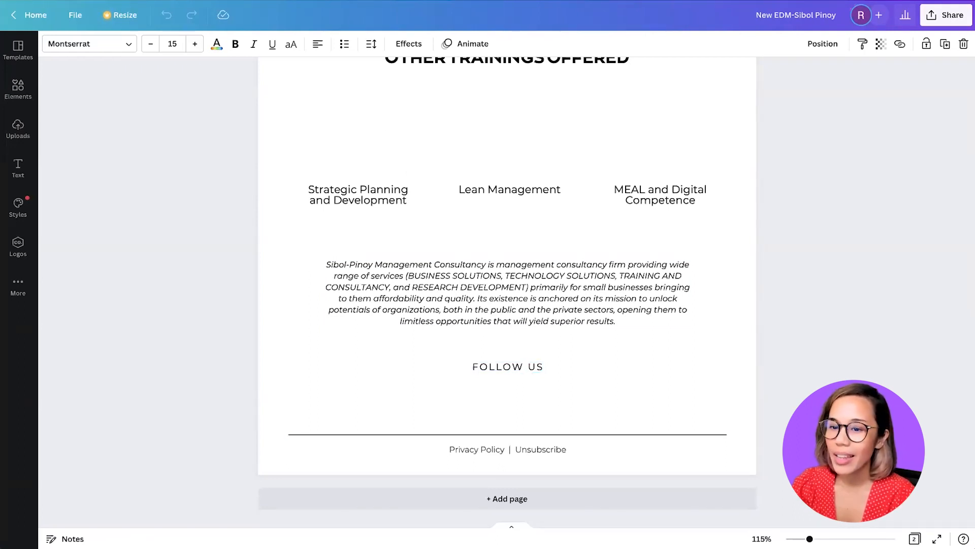
Step: Copy the horizontal Sibol-Pinoy logo from page 3 of Copy of EDM into page 2 of New EDM-Sibol Pinoy
click(224, 0)
scroll(693, 247, up, 1)
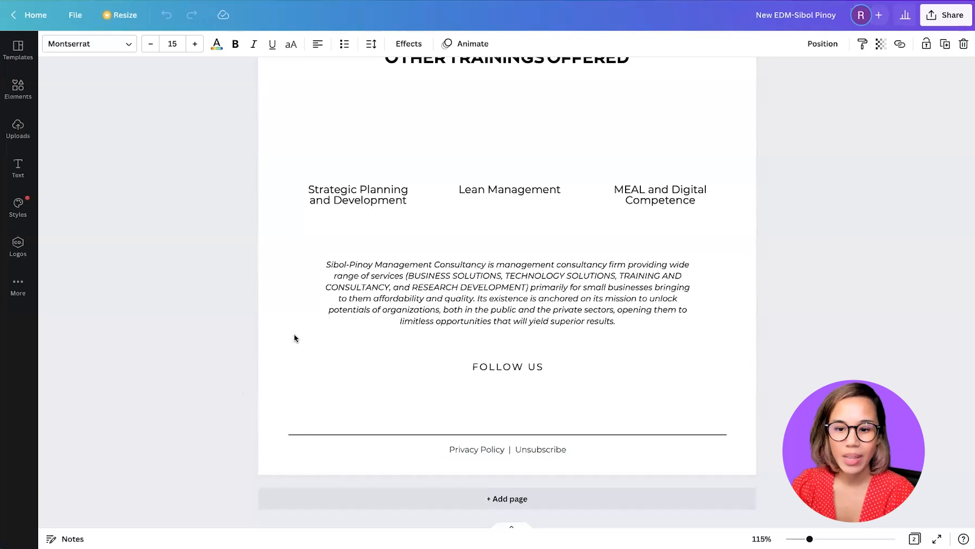
scroll(206, 263, up, 5)
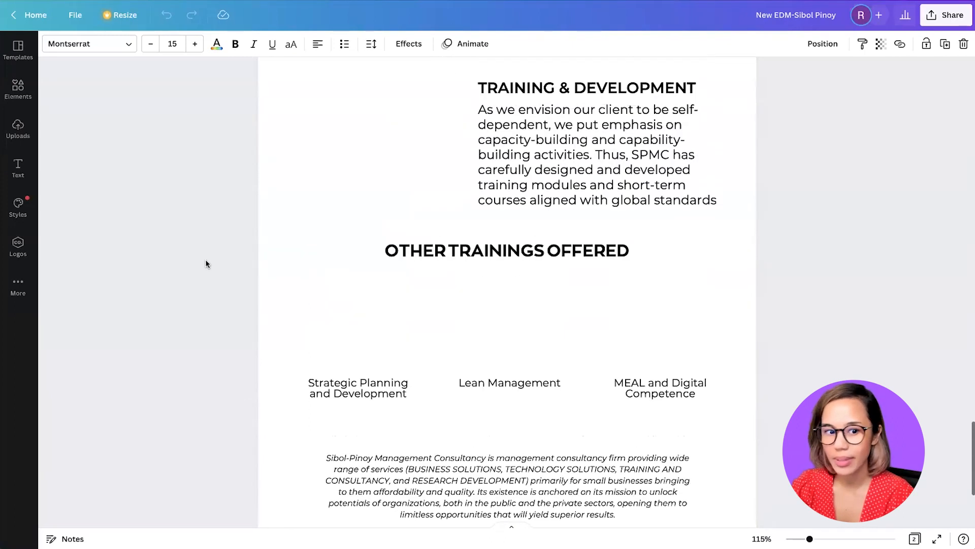
scroll(205, 264, up, 15)
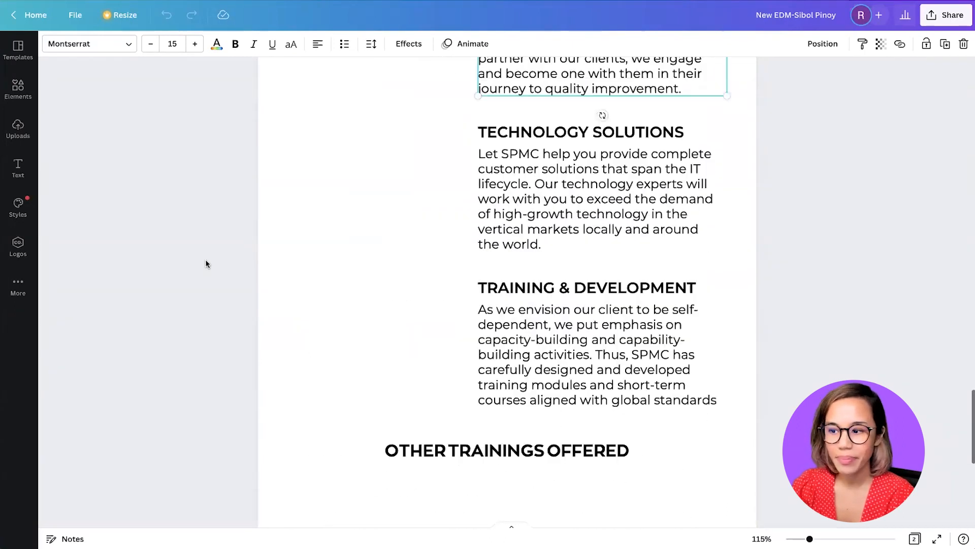
scroll(206, 264, up, 2)
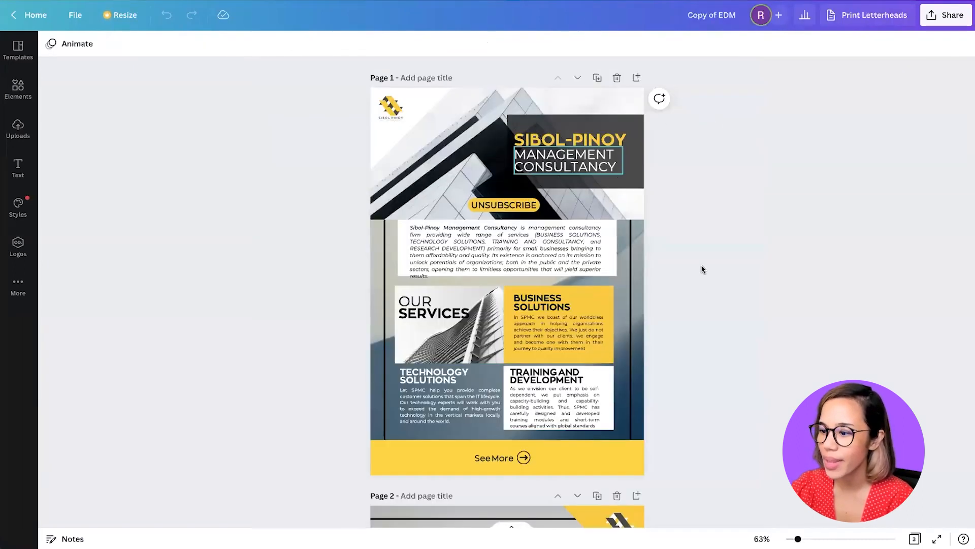
scroll(705, 281, down, 7)
scroll(705, 282, down, 10)
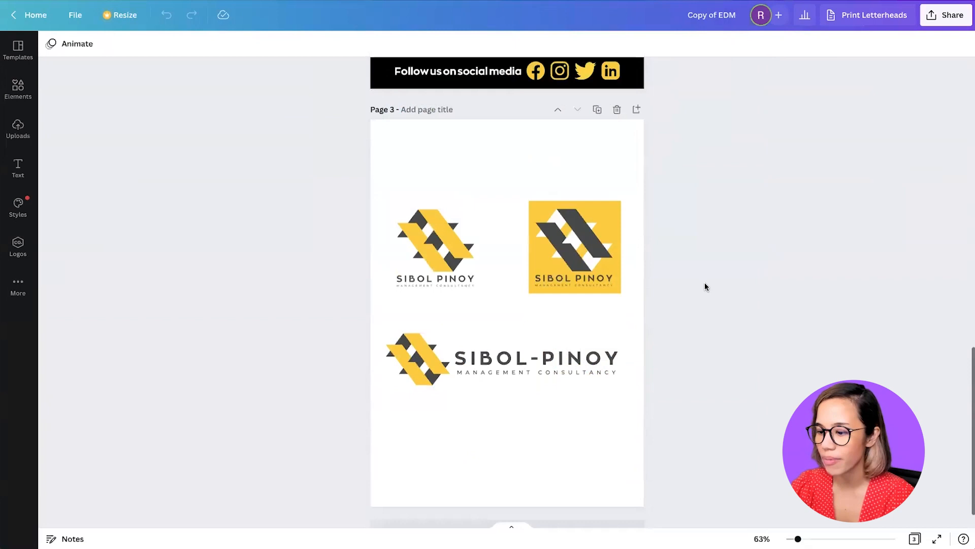
click(411, 313)
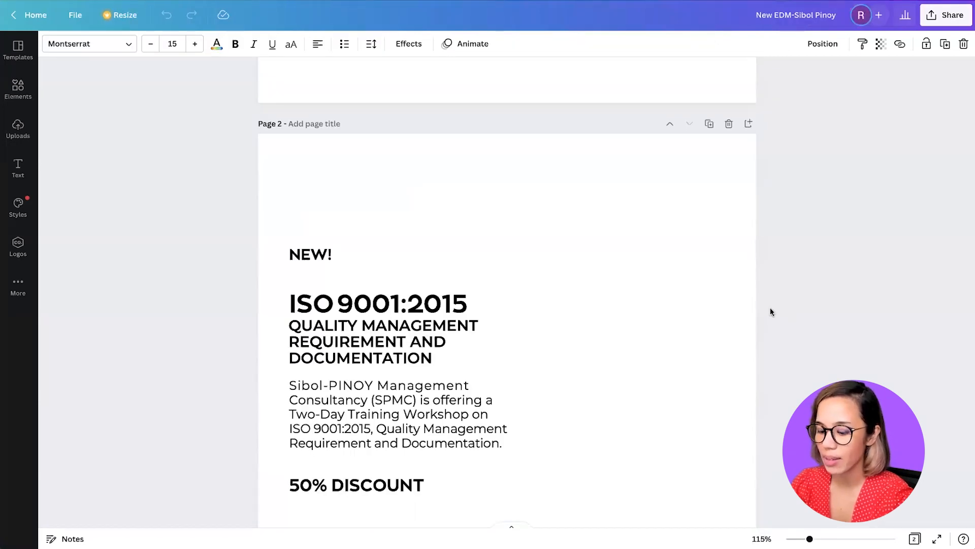
key(super+v)
Step: Move the pasted logo to the top of page 2 and shrink it so it sits centred above the NEW! text
scroll(606, 421, down, 1)
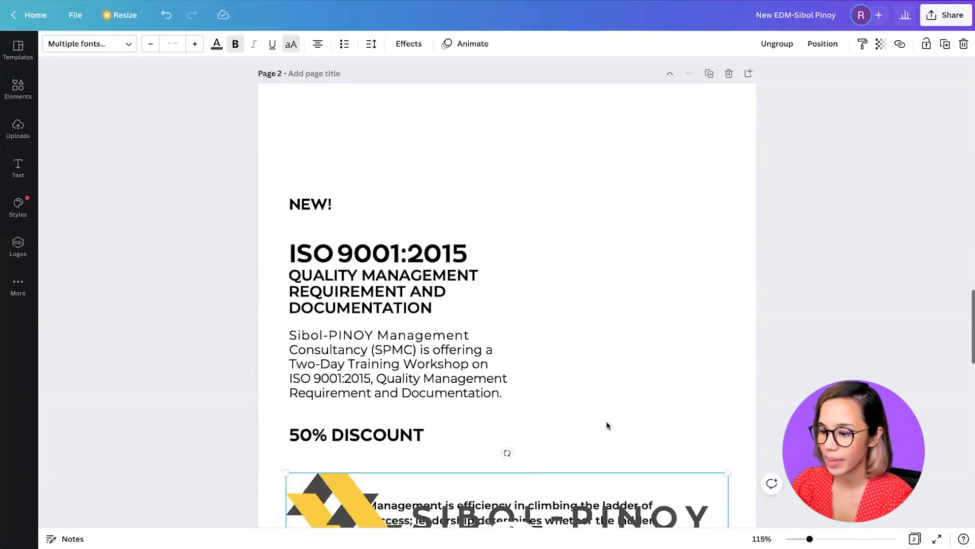
scroll(607, 425, down, 1)
click(560, 470)
drag(560, 447, 561, 67)
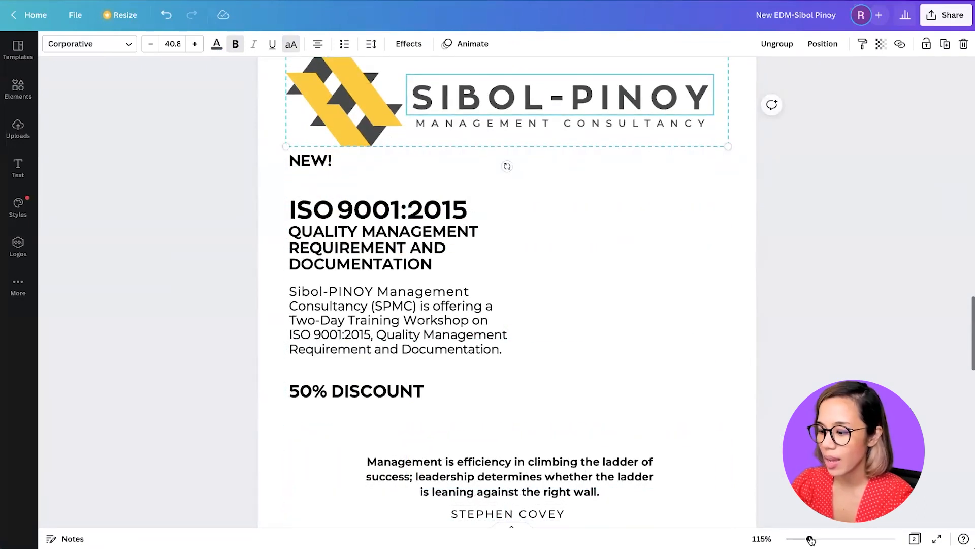
drag(810, 539, 805, 539)
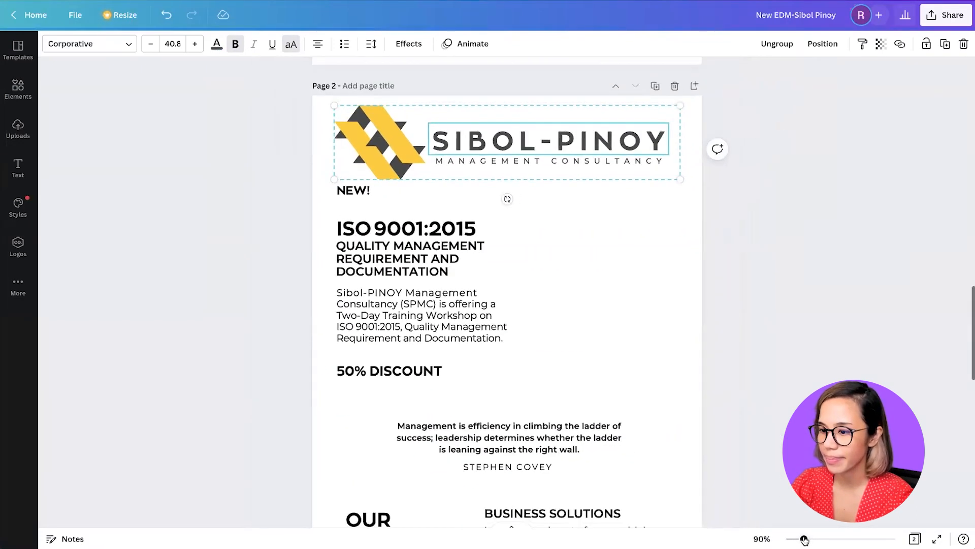
drag(681, 105, 603, 125)
drag(515, 146, 514, 138)
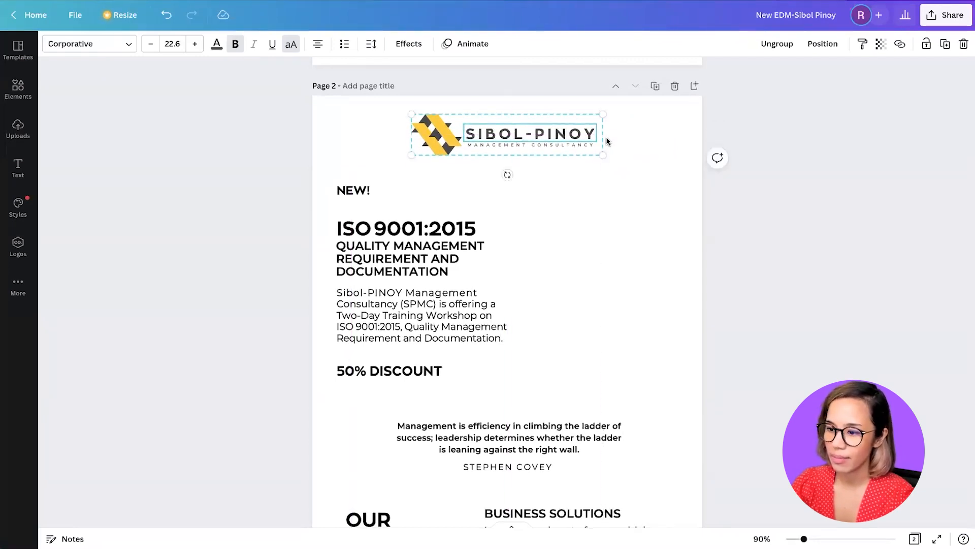
click(784, 264)
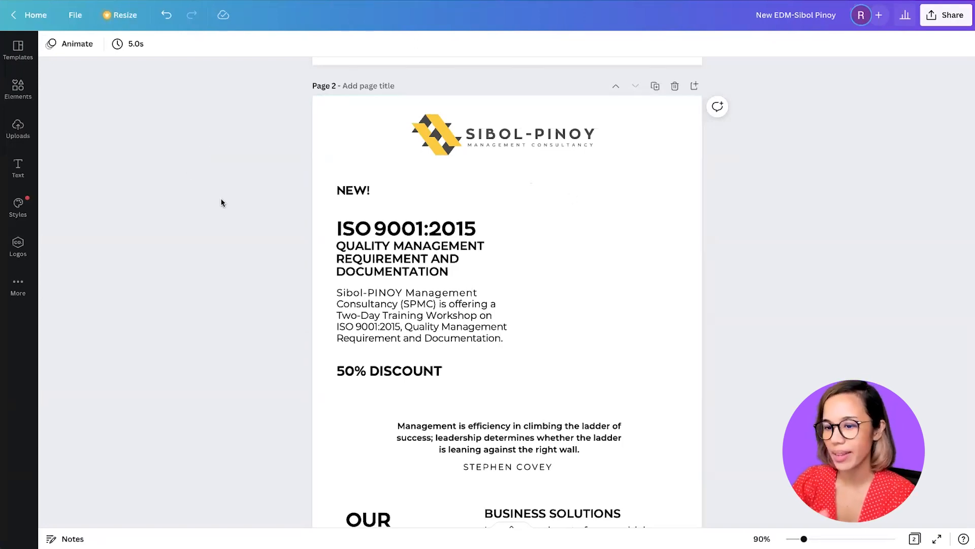
Step: Add a square shape at the page's left edge below the logo and enlarge it to cover the text from NEW! to 50% DISCOUNT
scroll(495, 148, down, 1)
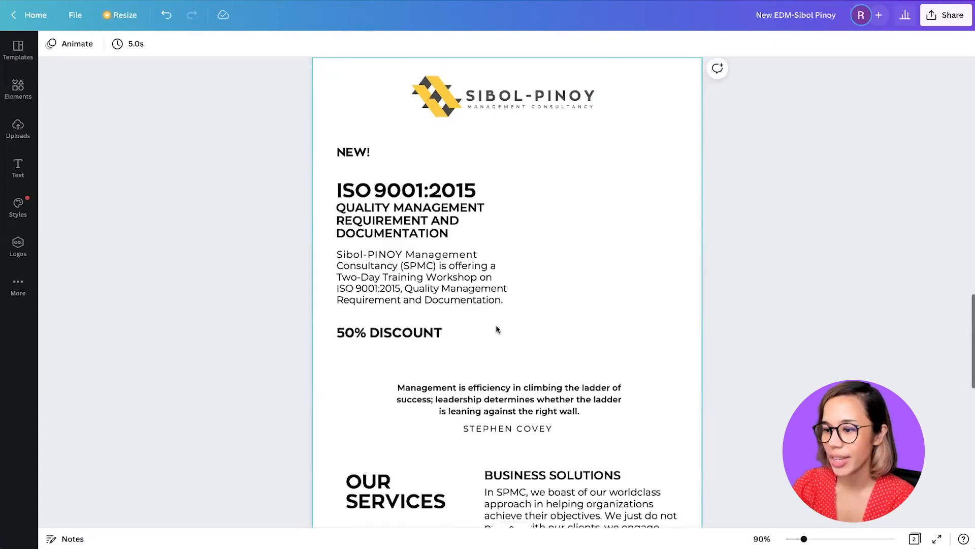
click(18, 89)
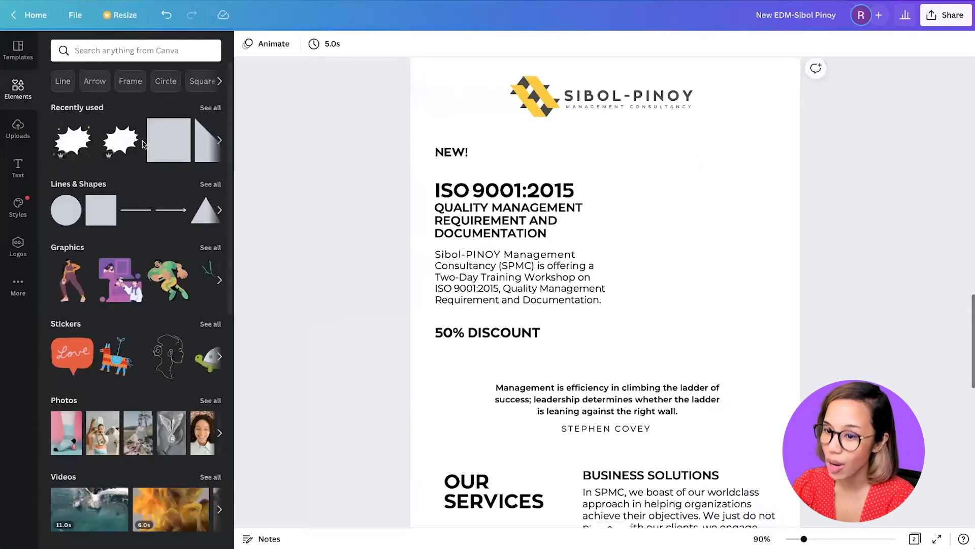
click(97, 218)
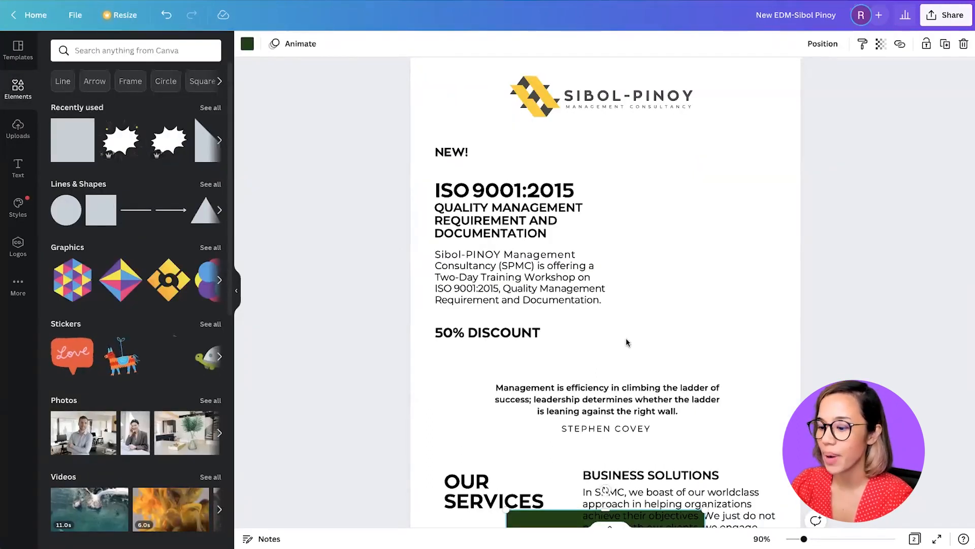
scroll(626, 337, down, 2)
drag(507, 192, 420, 138)
scroll(420, 138, up, 3)
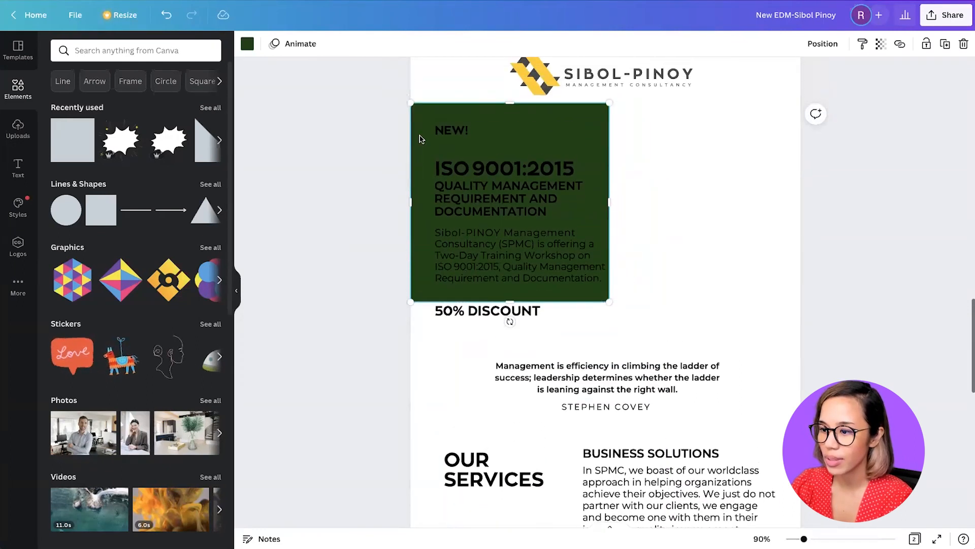
drag(568, 178, 568, 182)
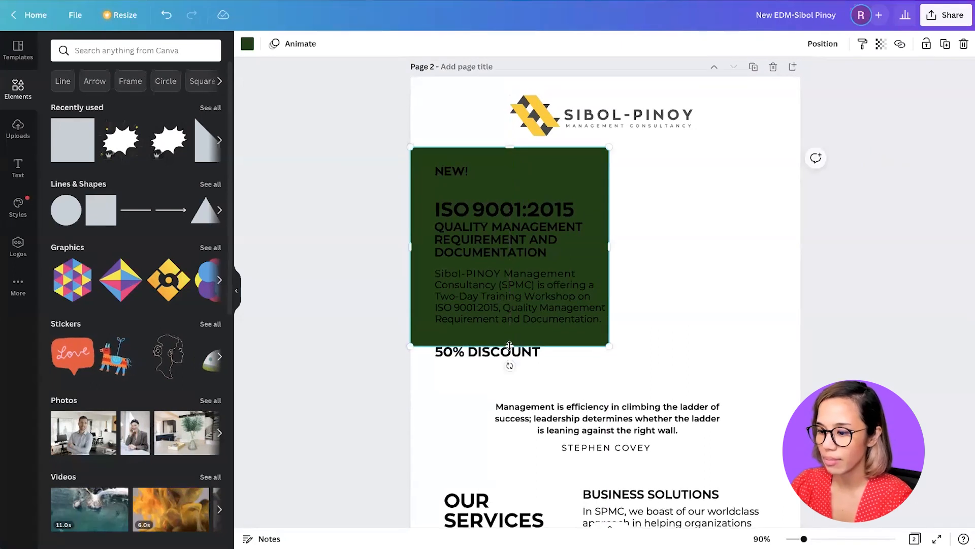
drag(511, 366, 510, 400)
drag(638, 268, 660, 266)
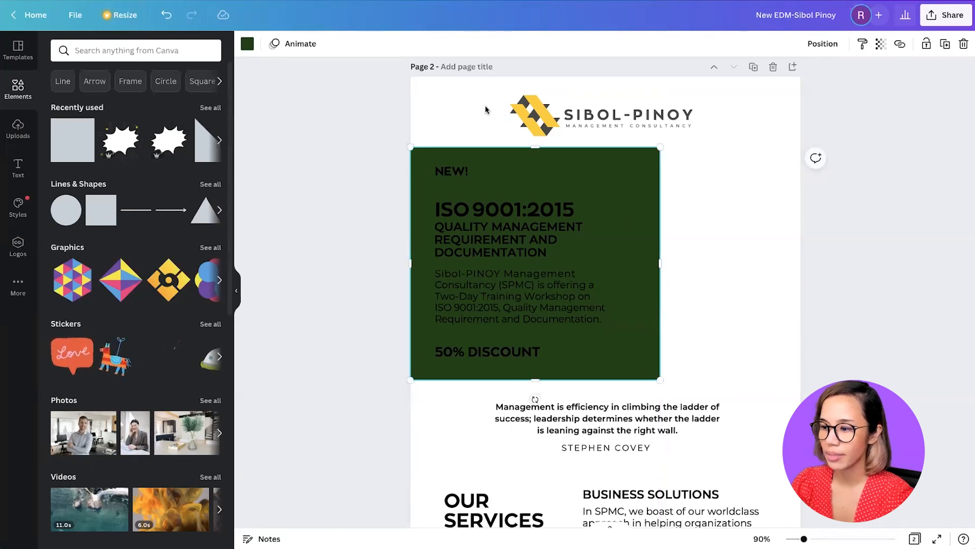
Step: Fill the square behind the ISO 9001:2015 section with the logo's yellow from the document colors
click(247, 44)
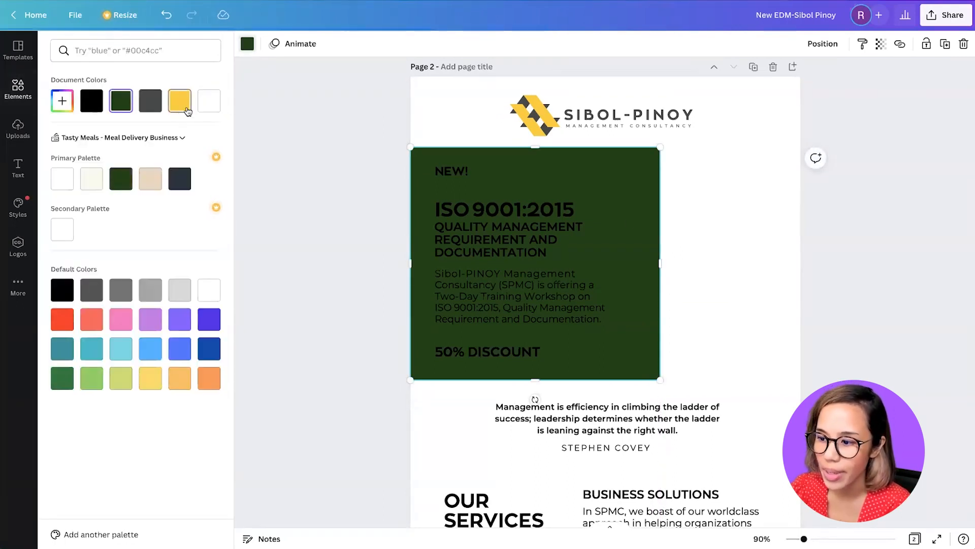
click(179, 107)
click(340, 209)
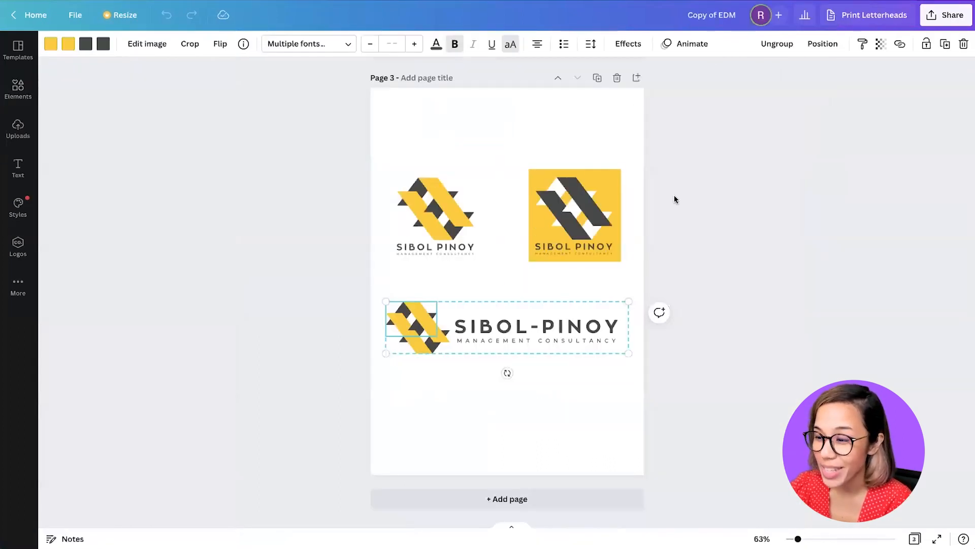
Step: Copy the building photo from the header of page 1 in Copy of EDM into page 2 of New EDM-Sibol Pinoy
scroll(690, 159, up, 15)
scroll(690, 160, up, 2)
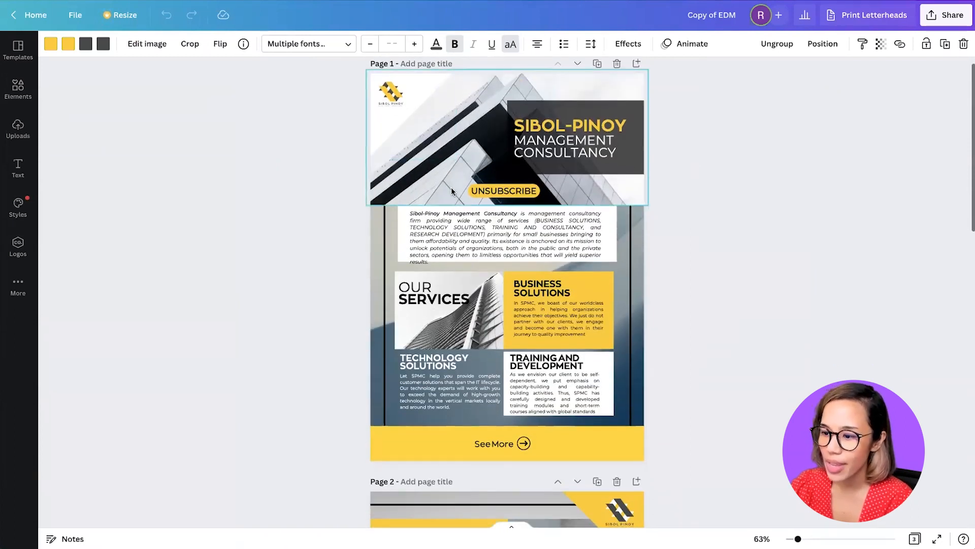
click(452, 191)
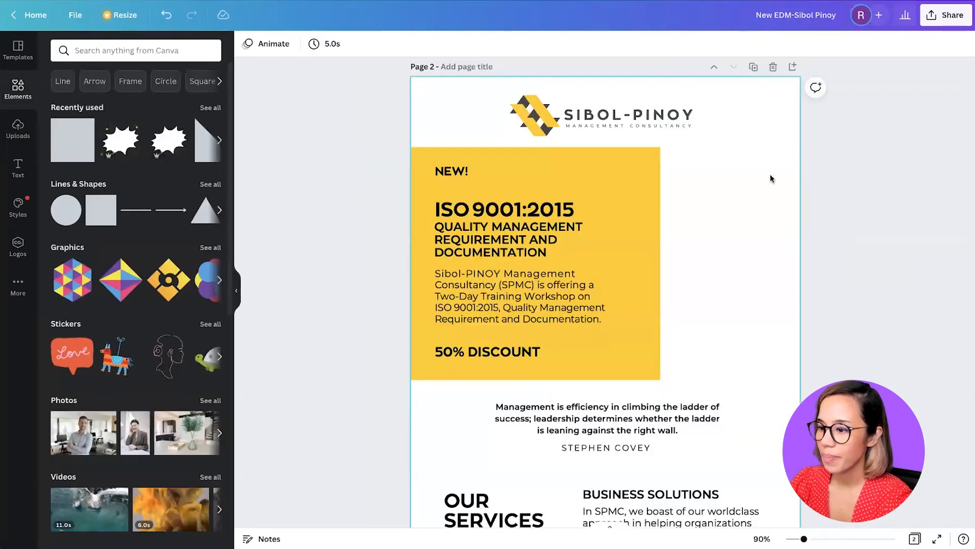
key(ctrl+v)
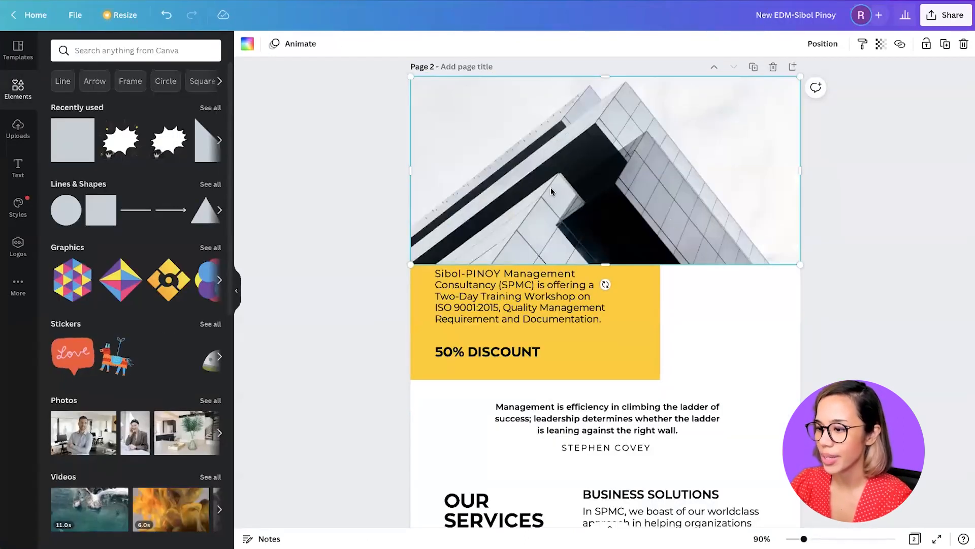
Step: Crop the pasted building photo and fit it beside the yellow square, filling the space to the page edge at the square's full height
drag(410, 171, 662, 186)
drag(741, 126, 745, 198)
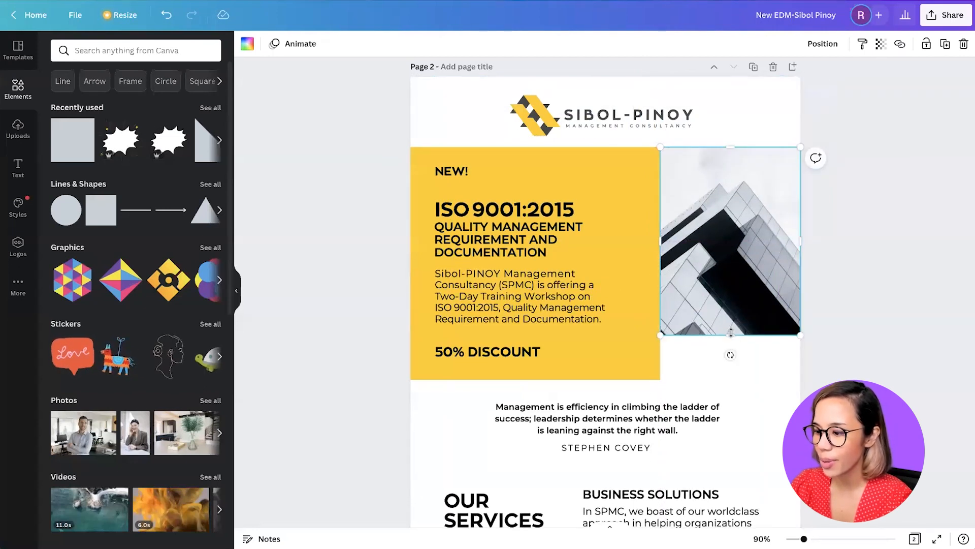
drag(731, 333, 728, 378)
click(846, 338)
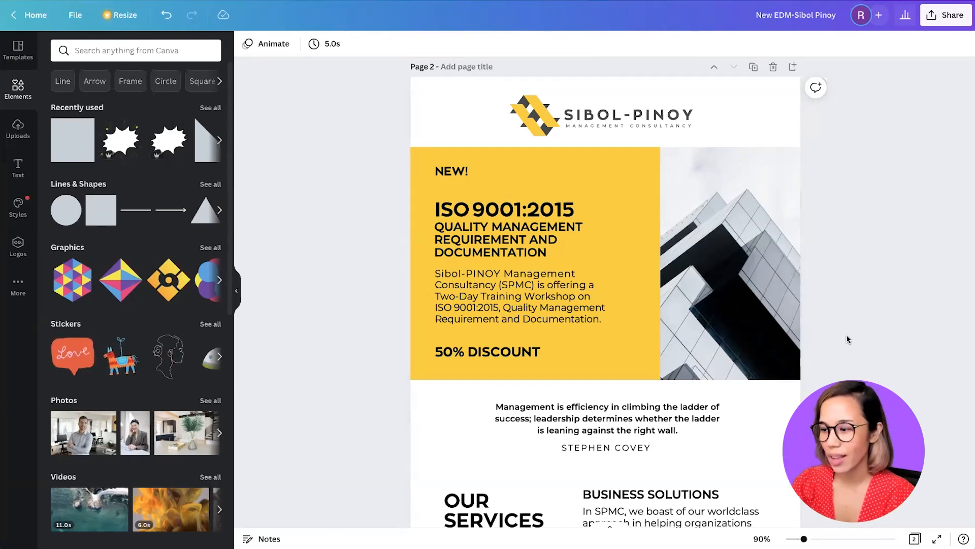
Step: Compare the quote and STEPHEN COVEY text boxes and check the letter and line spacing of the author line
scroll(841, 315, down, 1)
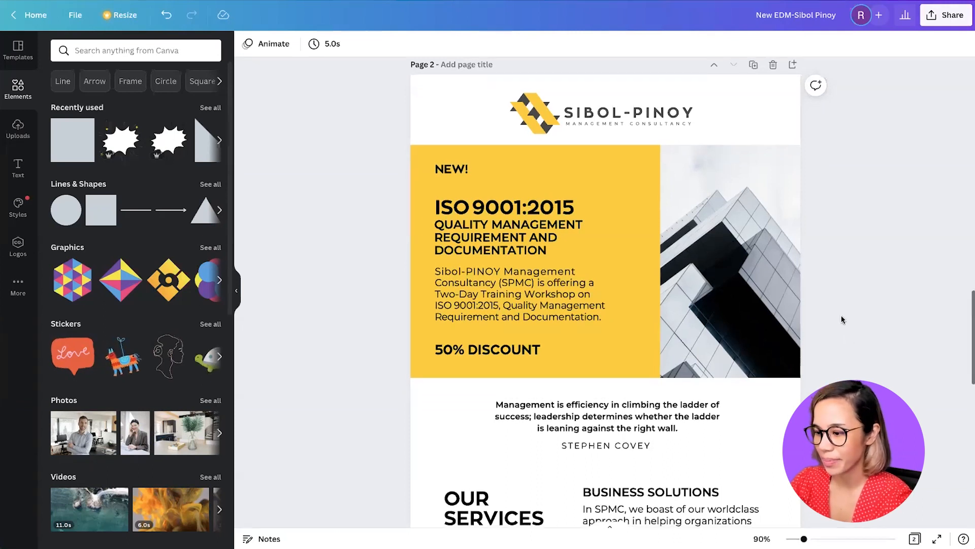
scroll(818, 298, down, 2)
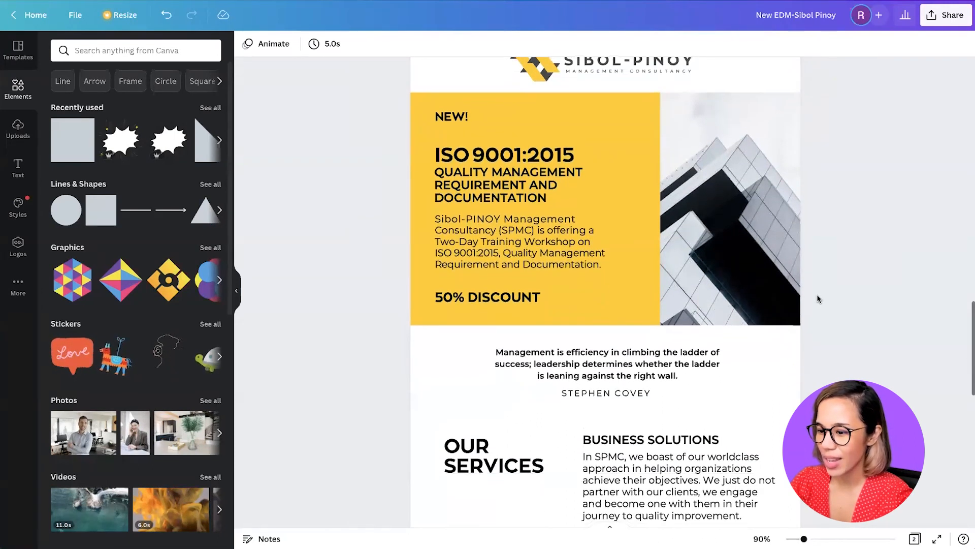
scroll(817, 298, down, 4)
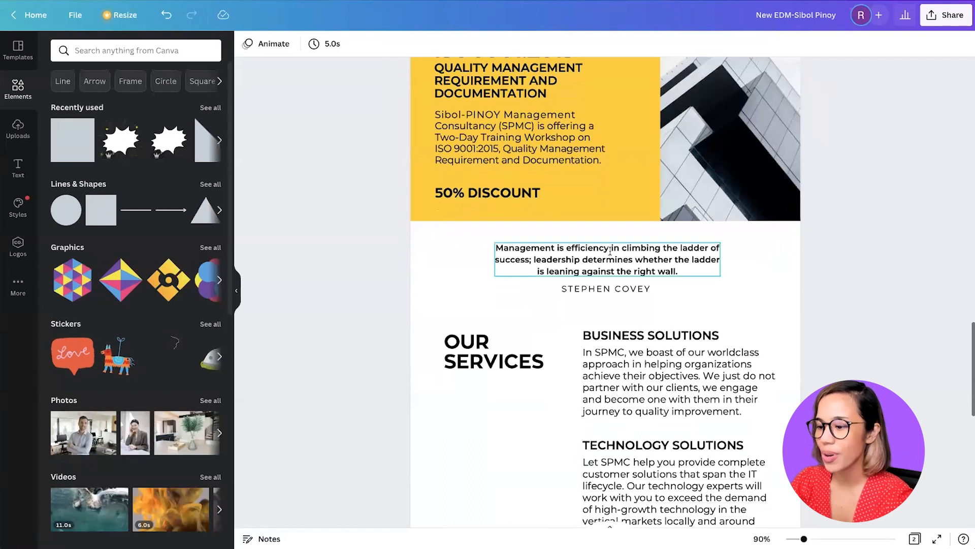
click(608, 288)
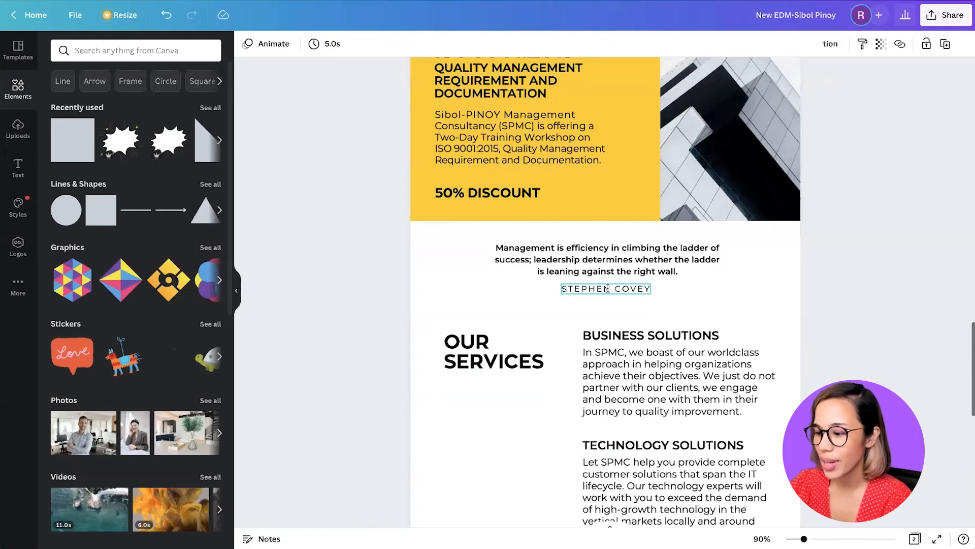
click(598, 256)
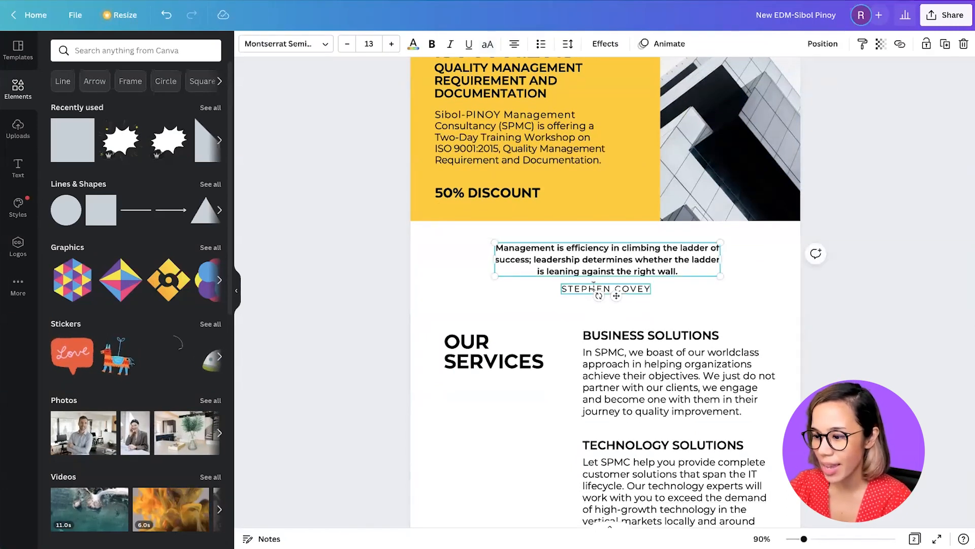
click(589, 288)
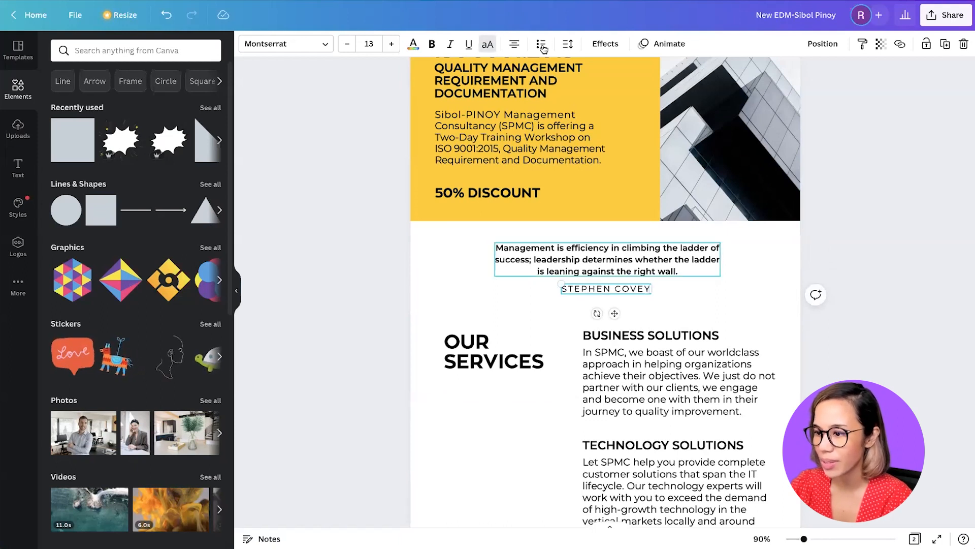
click(567, 44)
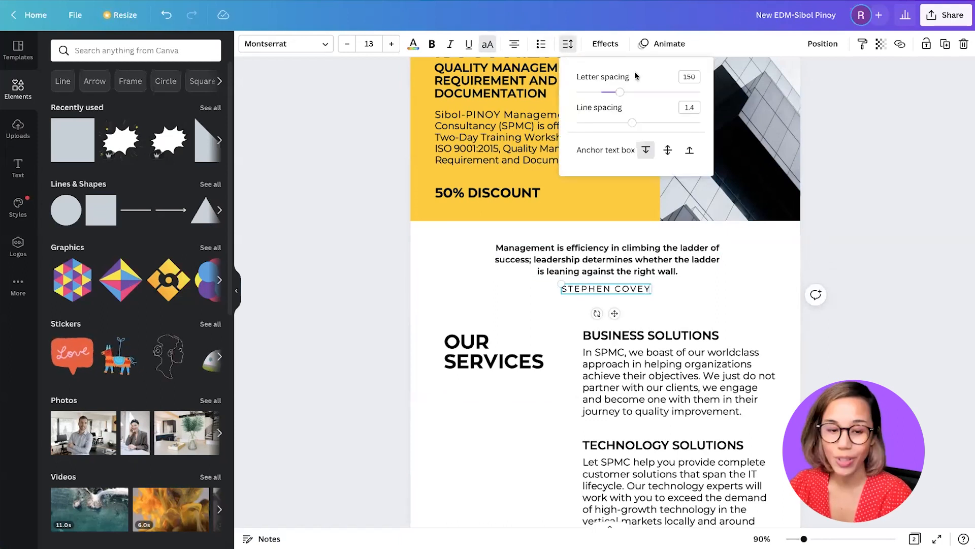
click(827, 219)
click(829, 211)
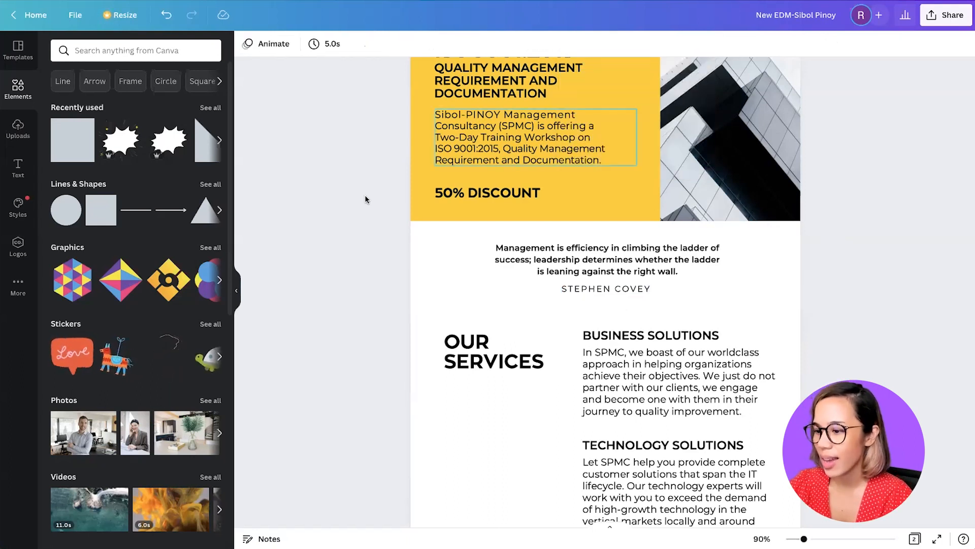
Step: Duplicate the yellow square directly below the original and resize the copy into a short band across the full page width
scroll(364, 194, up, 3)
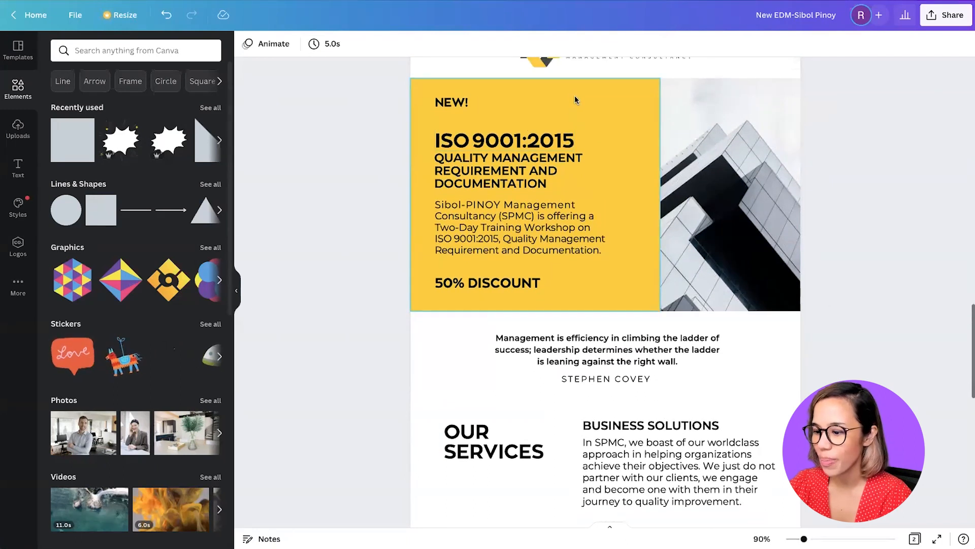
click(575, 95)
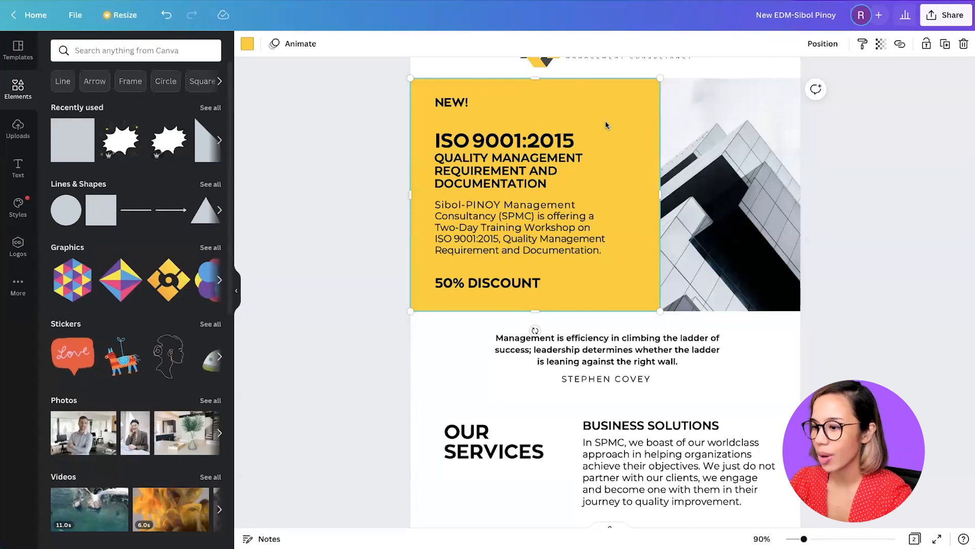
key(ctrl+d)
drag(563, 105, 553, 329)
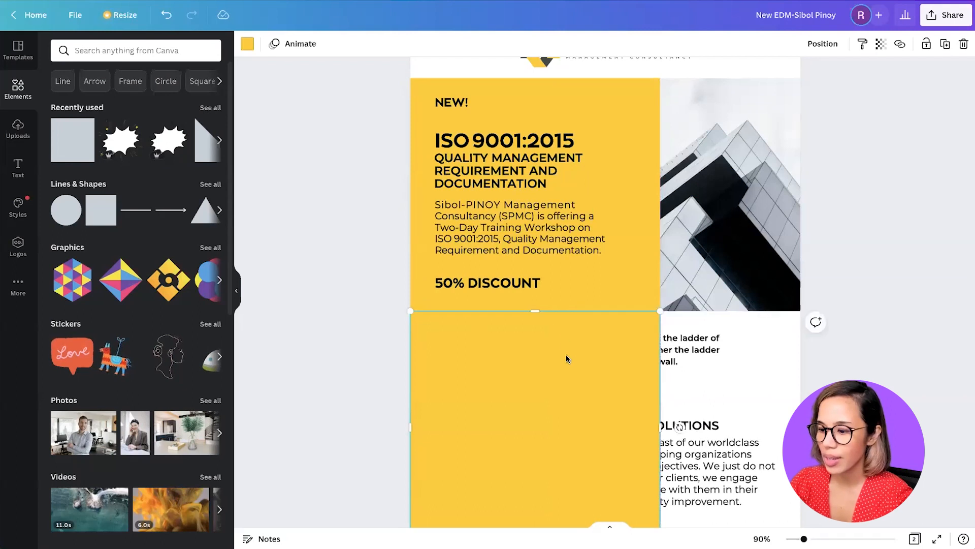
scroll(566, 357, down, 3)
drag(534, 427, 528, 271)
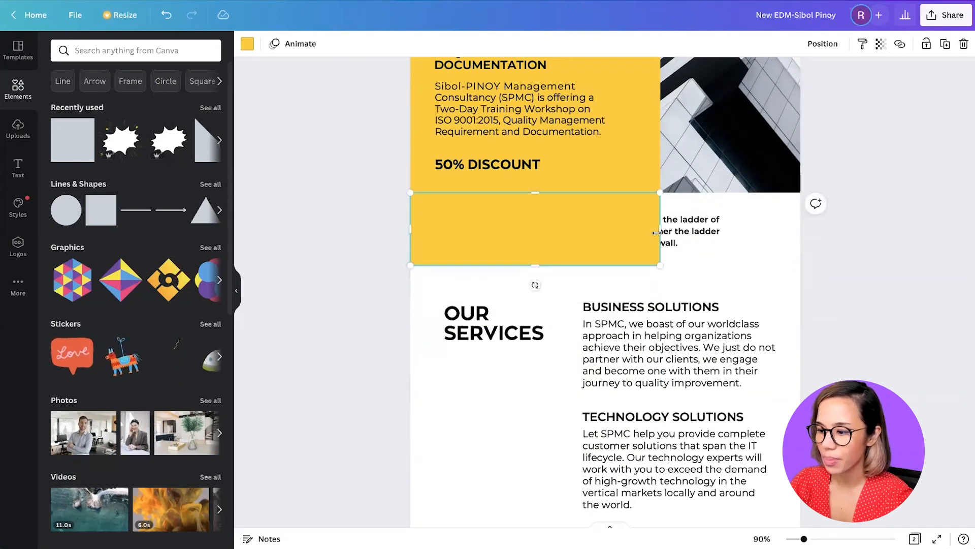
drag(660, 229, 801, 229)
Step: Send the new yellow band behind the quote text and extend its lower edge slightly past the STEPHEN COVEY line
click(818, 46)
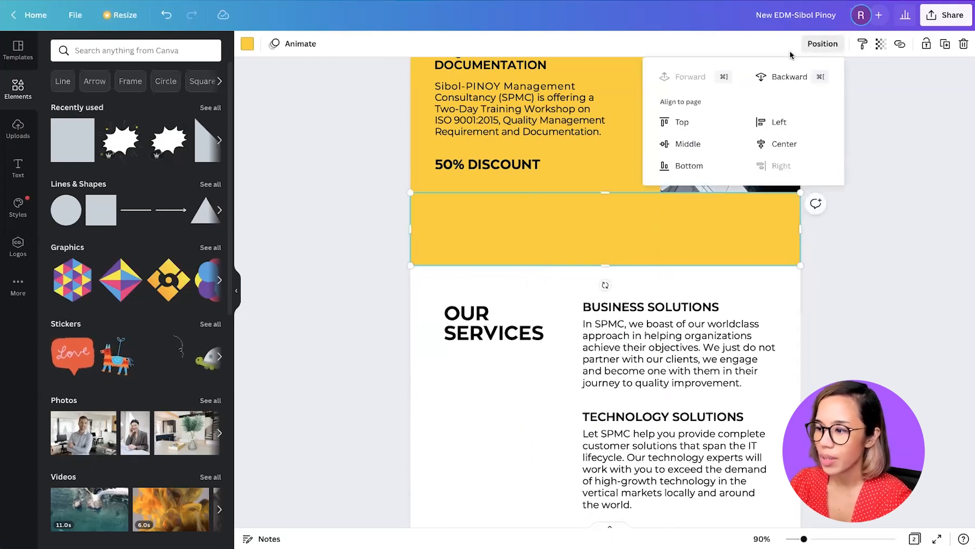
click(766, 84)
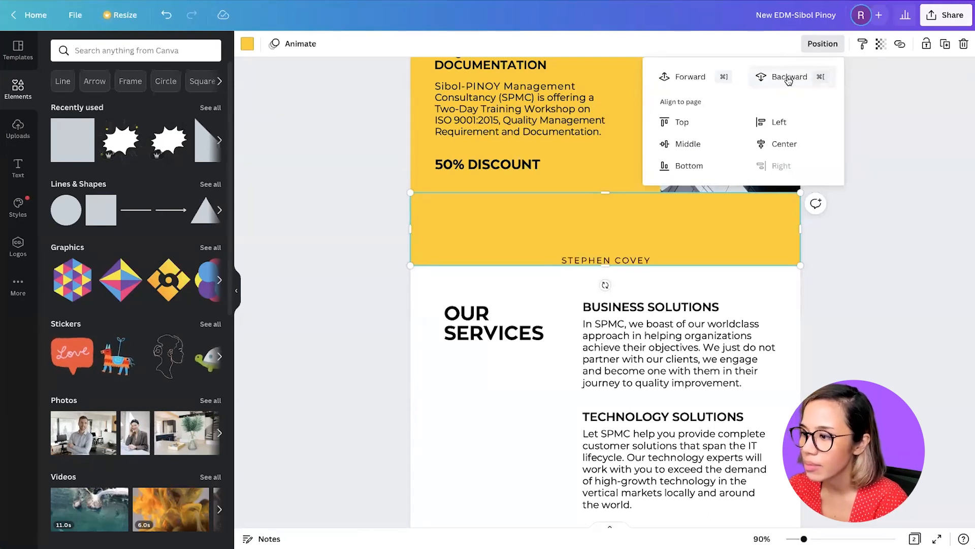
click(788, 80)
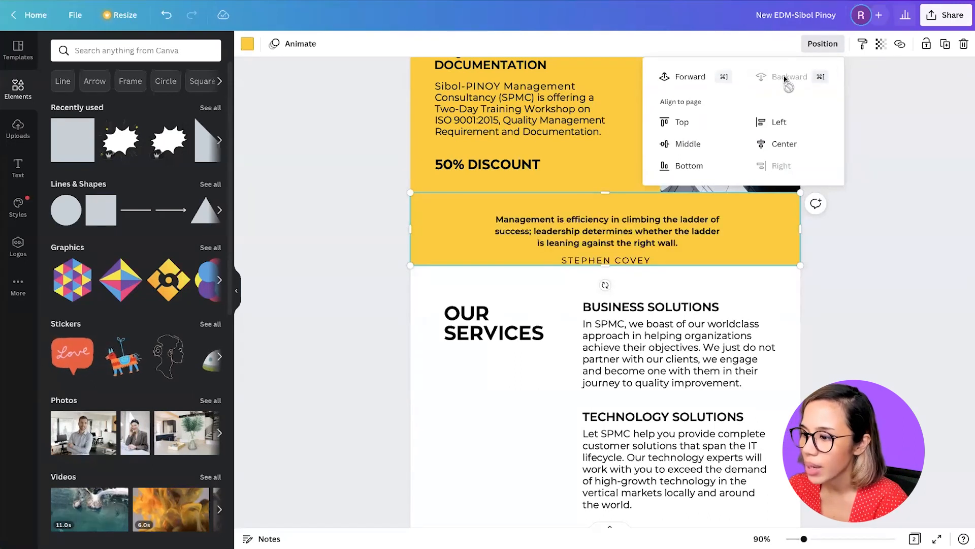
click(826, 271)
drag(604, 273, 602, 284)
click(624, 159)
Step: Fill the band behind the quote with the dark grey from the document colors
click(439, 236)
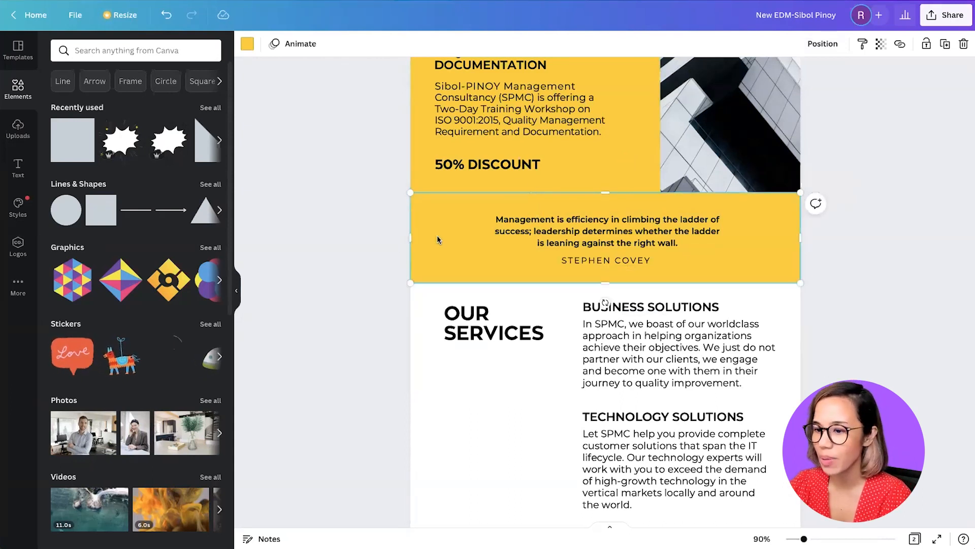
click(247, 45)
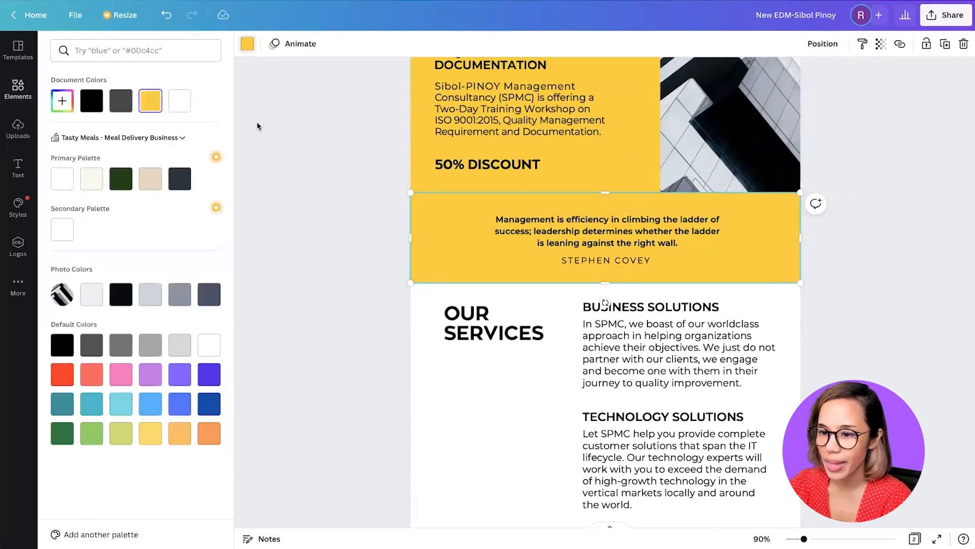
scroll(350, 198, up, 4)
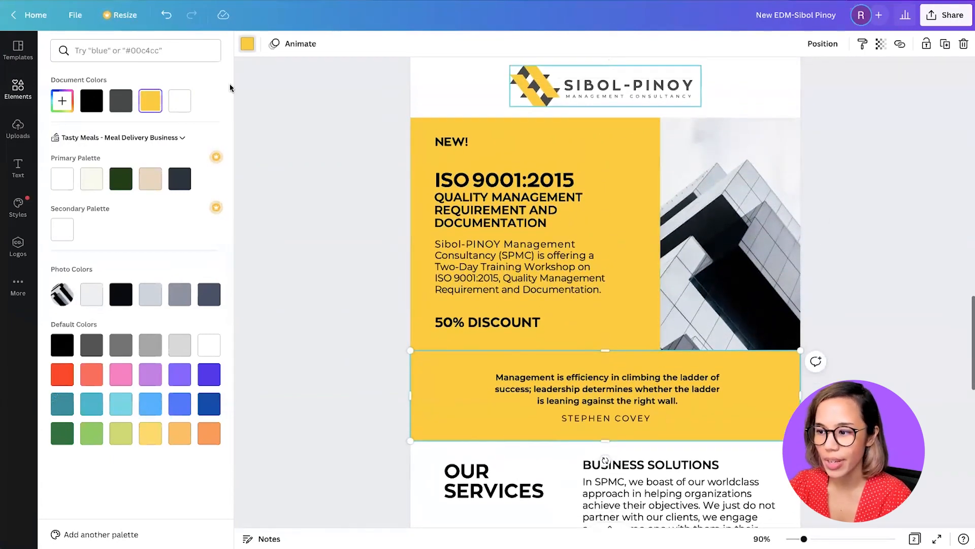
click(115, 106)
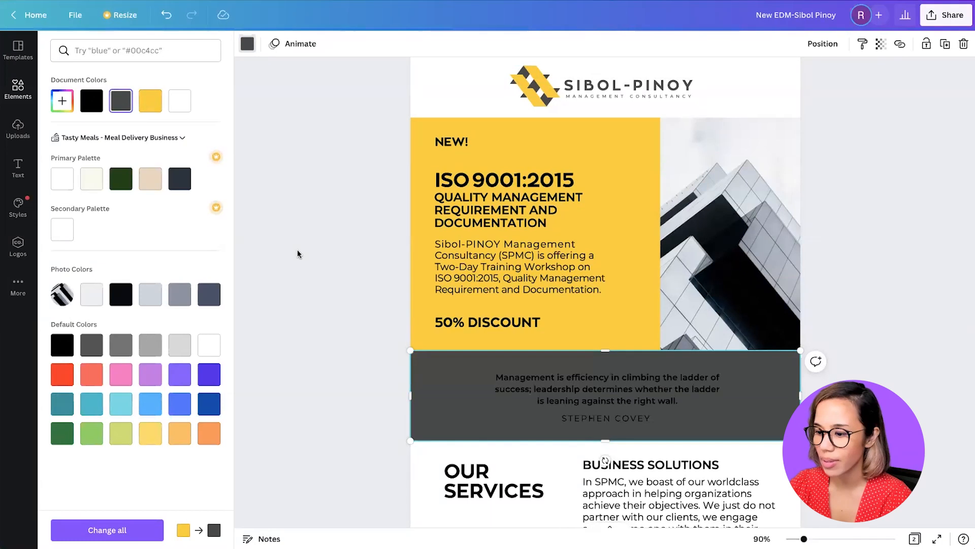
Step: Change the text color of both the quote and the STEPHEN COVEY line to White #ffffff
scroll(339, 326, down, 1)
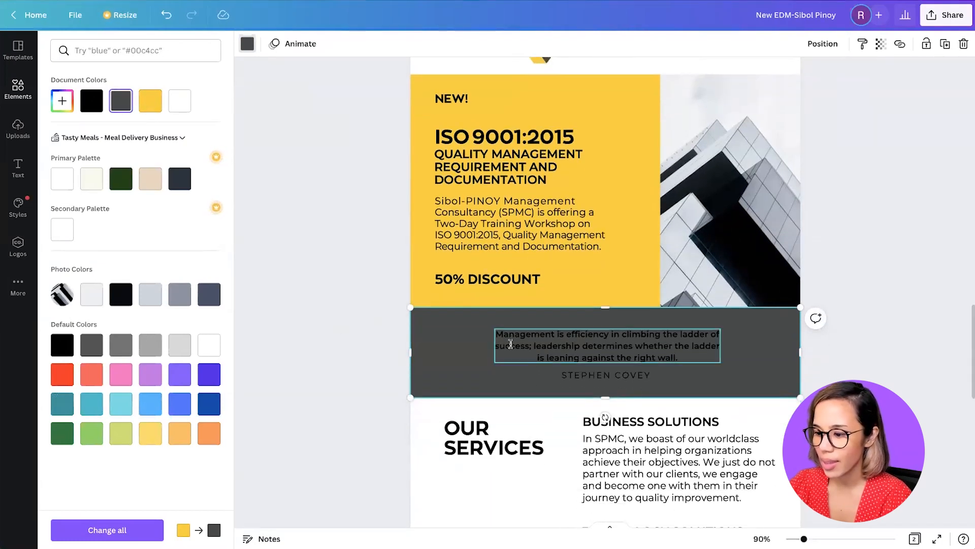
click(511, 344)
shift+click(606, 375)
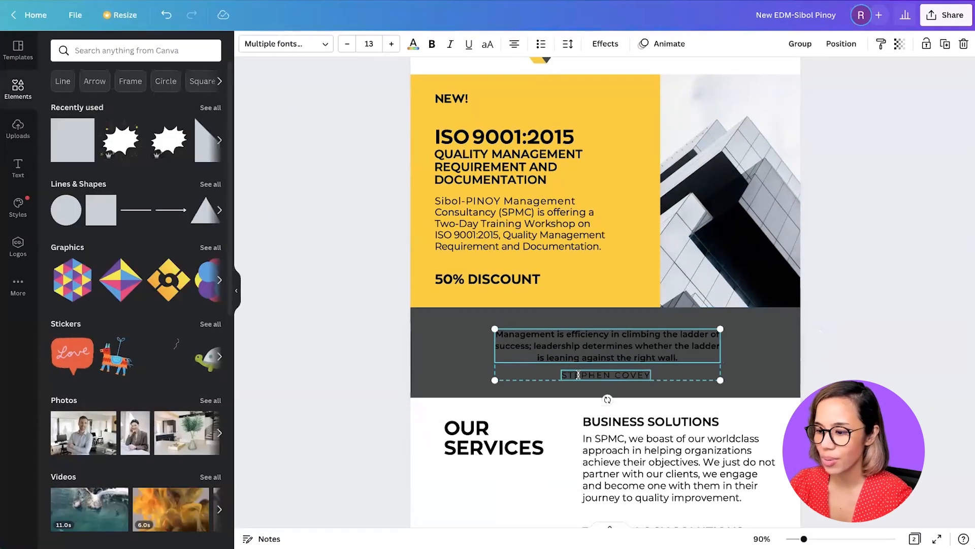
click(413, 46)
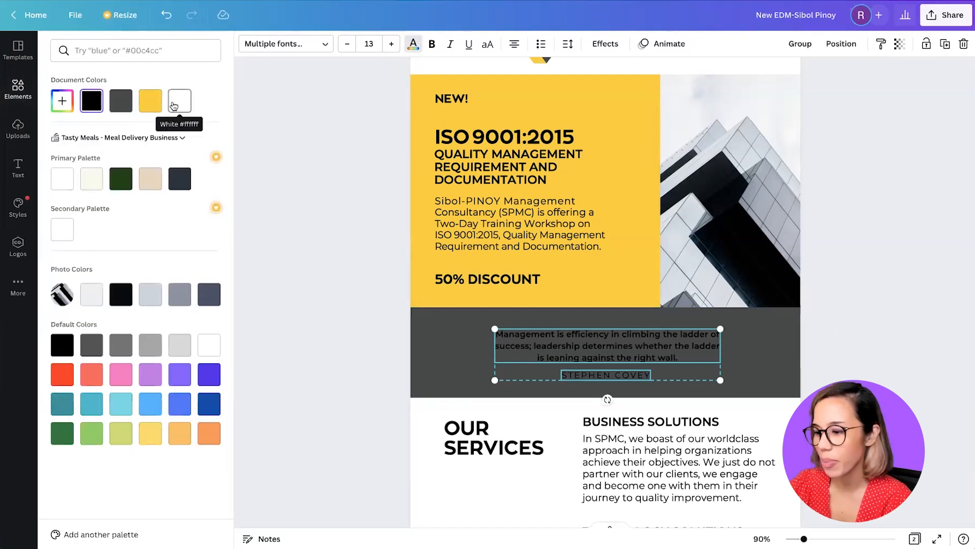
click(179, 104)
click(290, 166)
click(315, 212)
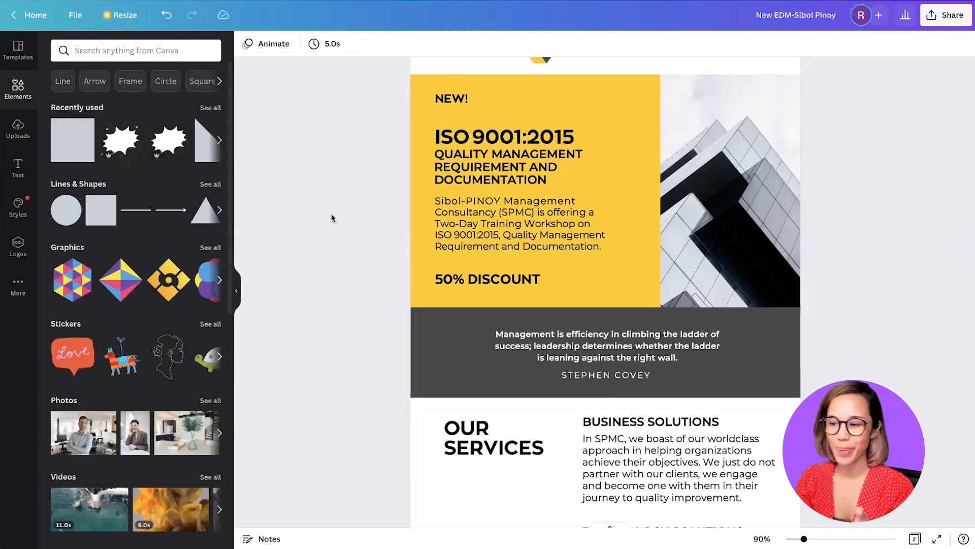
Step: Copy the OUR SERVICES building photo from page 1 of Copy of EDM into page 2 of New EDM-Sibol Pinoy
scroll(331, 218, up, 2)
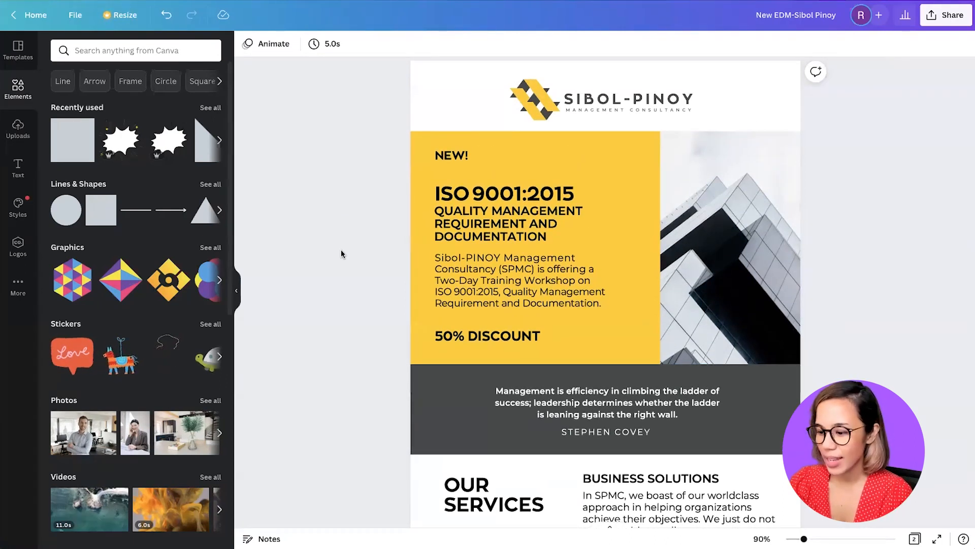
scroll(338, 284, down, 2)
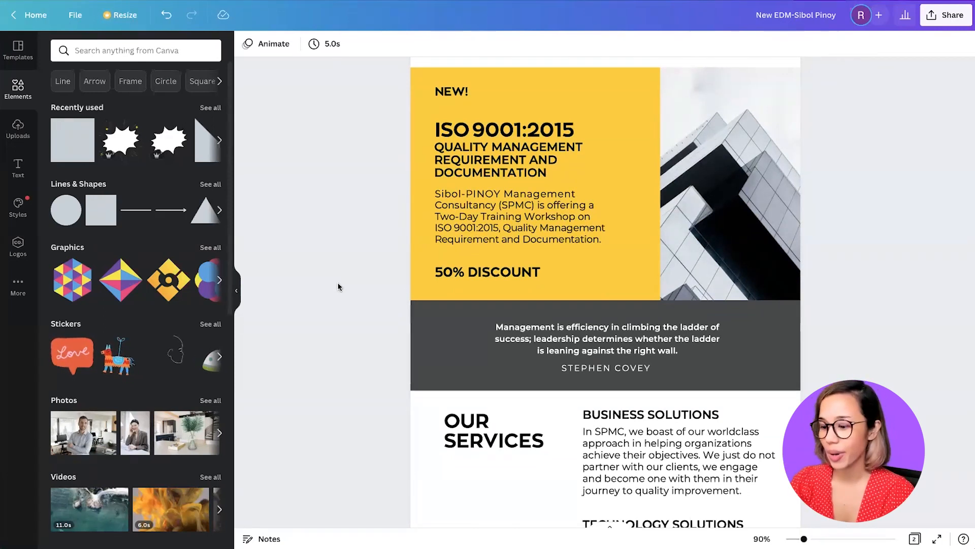
scroll(338, 284, down, 5)
scroll(338, 287, down, 2)
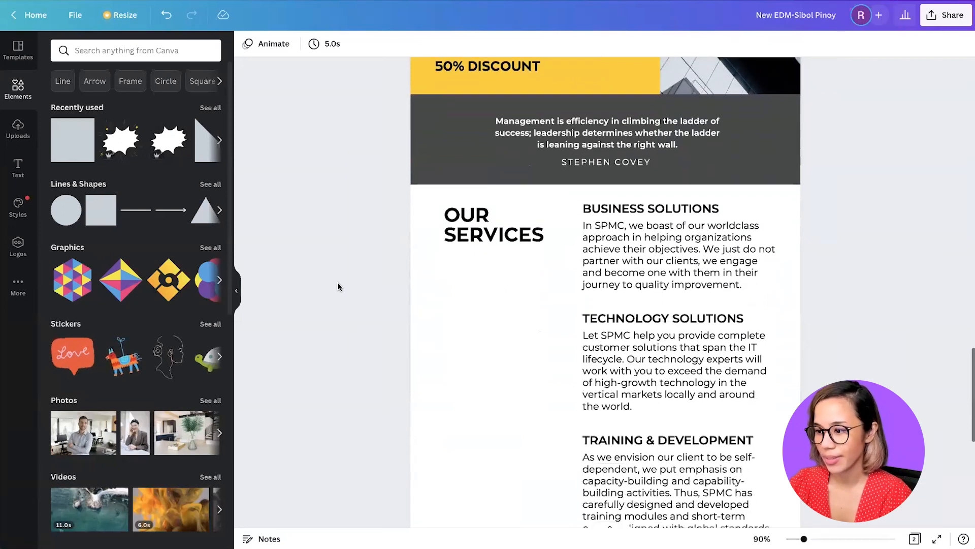
scroll(338, 283, down, 1)
scroll(338, 284, up, 1)
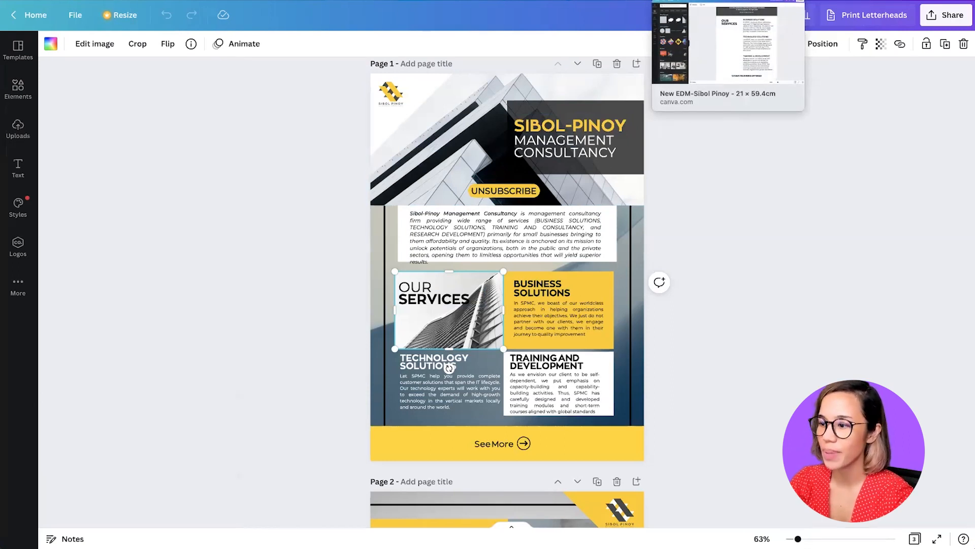
click(711, 1)
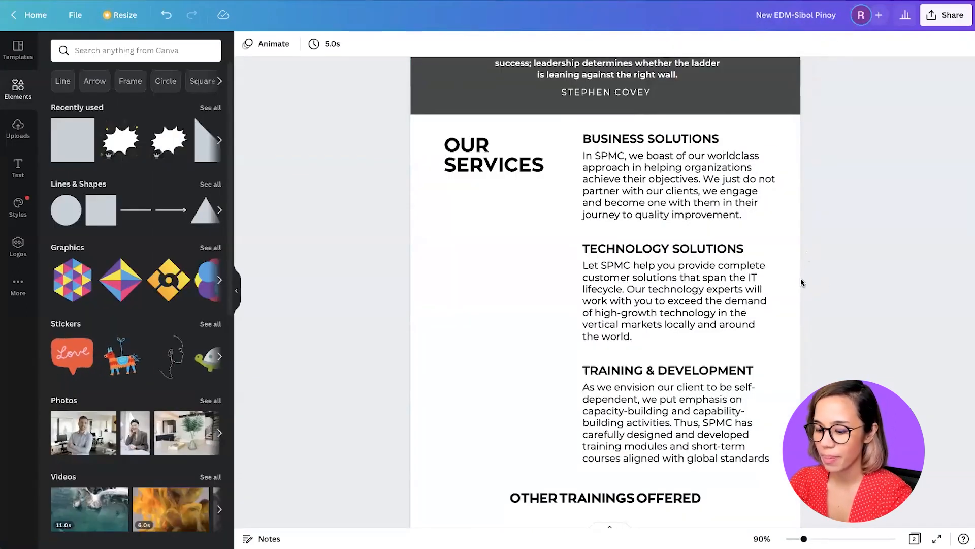
click(791, 267)
key(super+v)
Step: Move the pasted photo beside the service descriptions and stretch it down to the end of the TRAINING & DEVELOPMENT text
drag(544, 102, 540, 286)
scroll(520, 264, up, 2)
scroll(539, 286, down, 3)
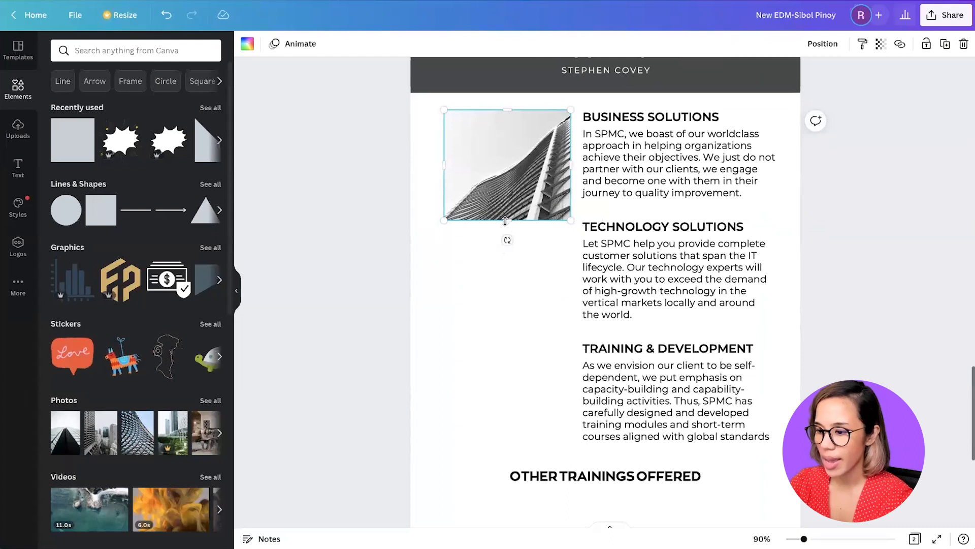
drag(505, 220, 509, 449)
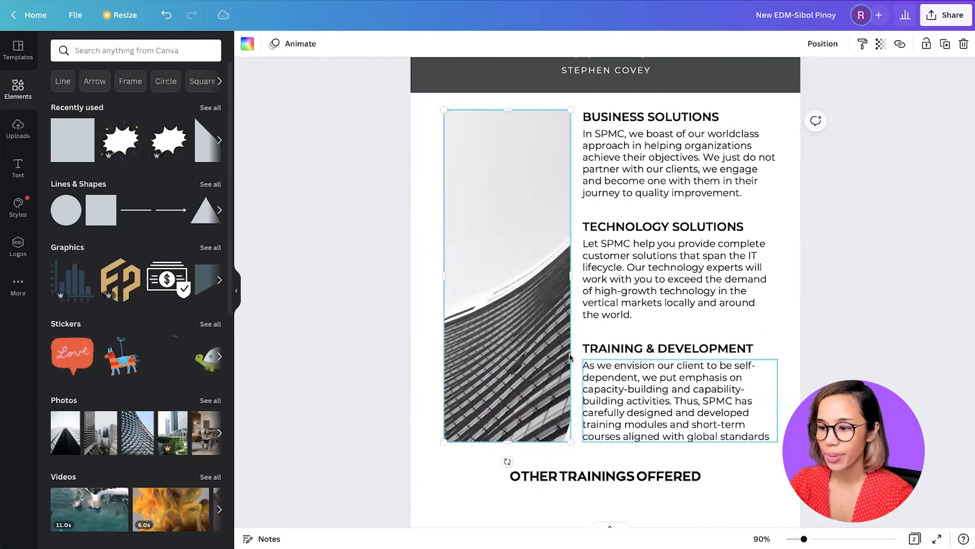
Step: Reposition the building photo inside its crop beside the service descriptions so the tower's white vertical edge shows
double_click(529, 294)
drag(525, 281, 428, 281)
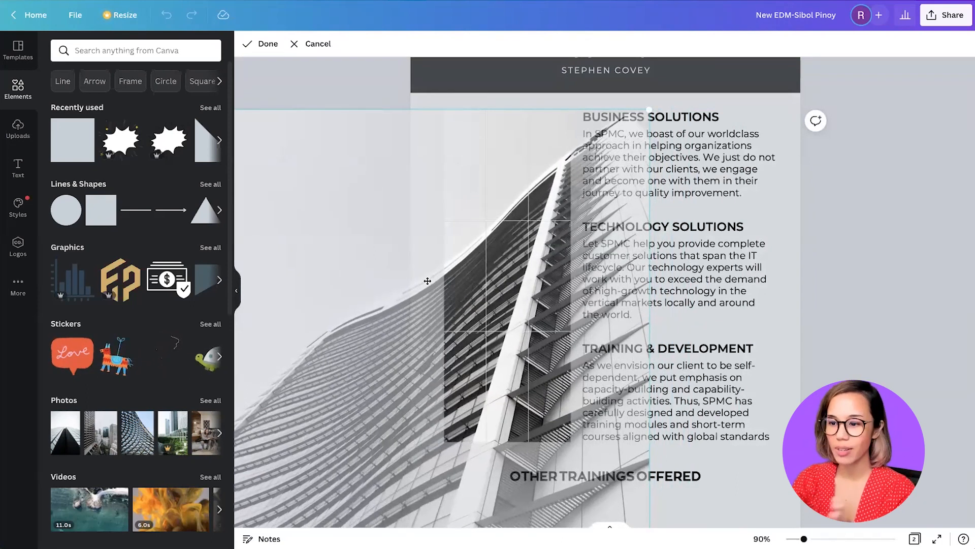
click(268, 45)
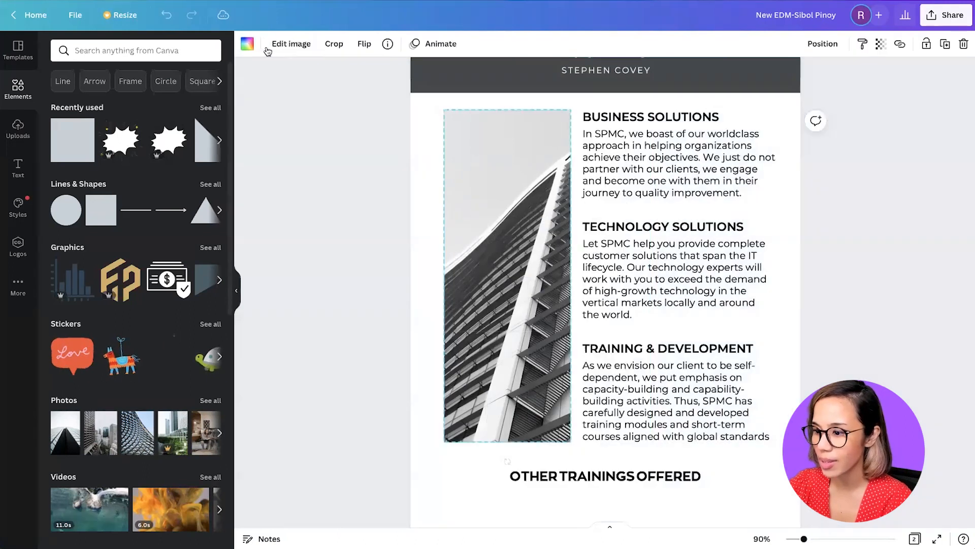
Step: Send the building photo backward behind the OUR SERVICES heading
click(814, 51)
click(786, 76)
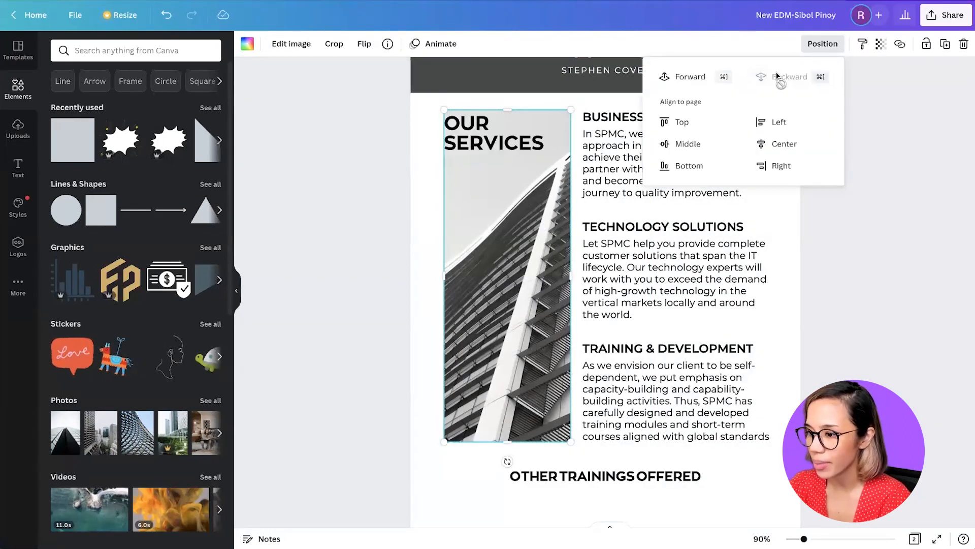
click(875, 237)
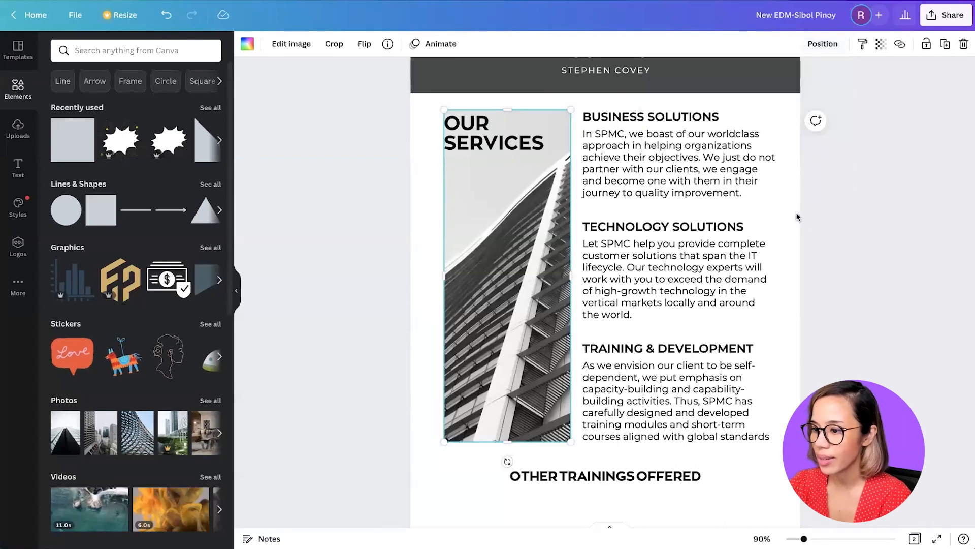
click(799, 215)
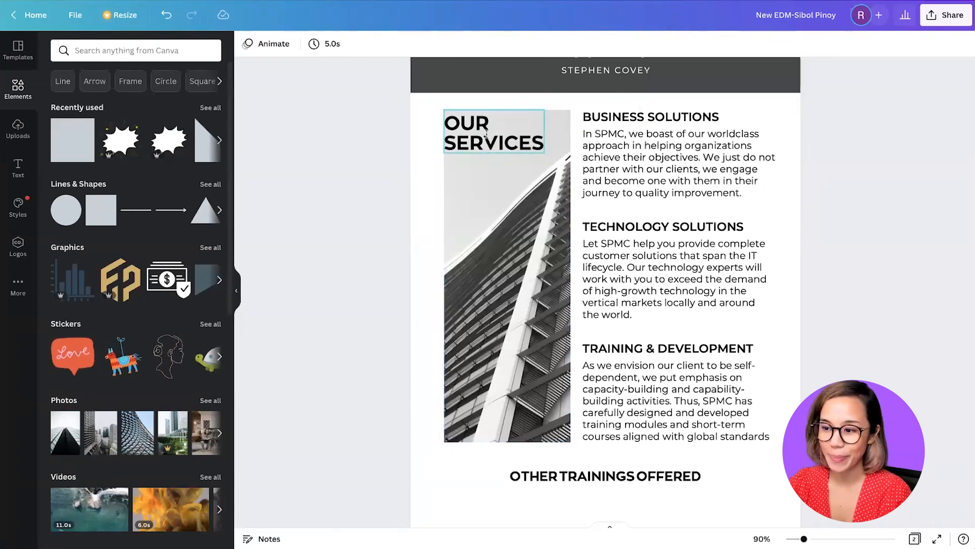
Step: Move the OUR SERVICES heading slightly inward from the building photo's upper corner to leave a small margin
click(487, 133)
click(368, 145)
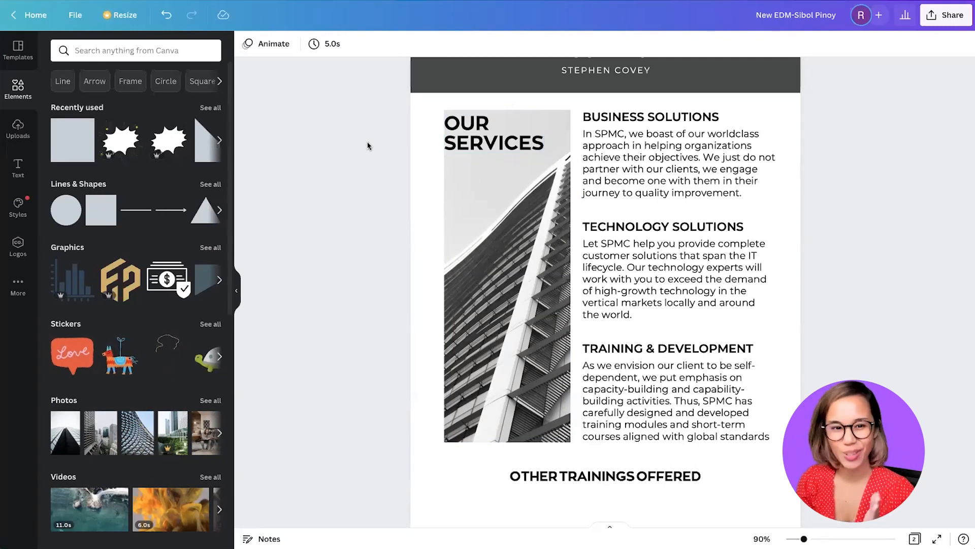
click(489, 141)
drag(493, 142, 499, 148)
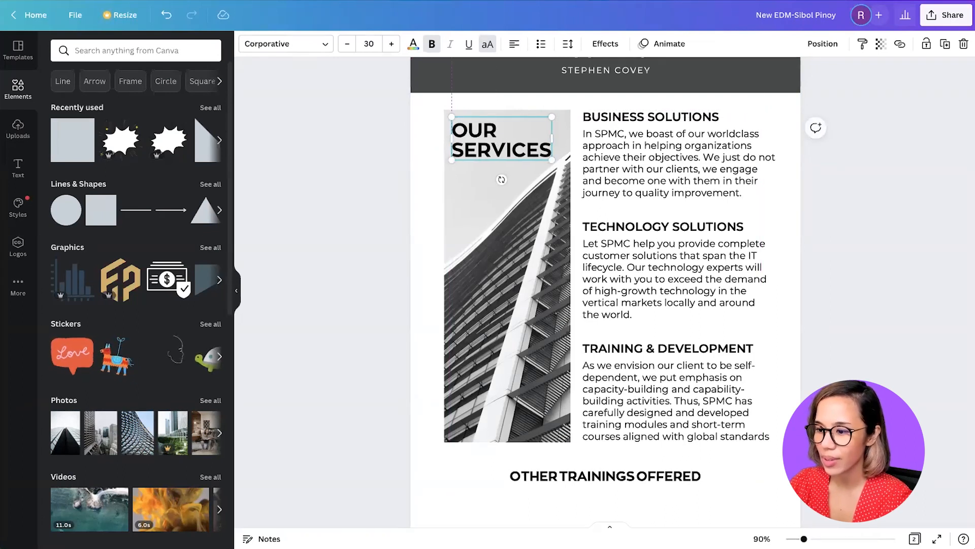
click(373, 143)
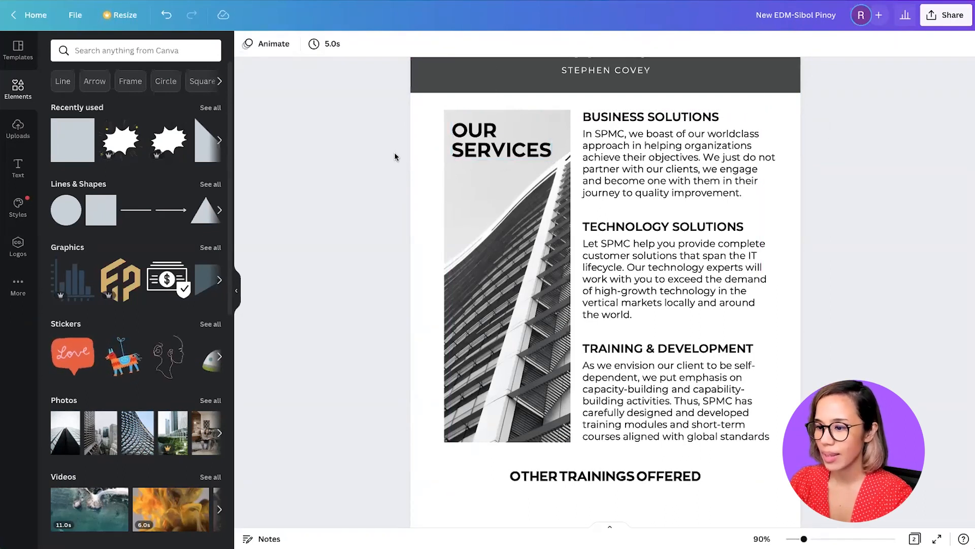
Step: Review the redesigned page 2 as a whole and compare it with page 1 of Copy of EDM
key(ctrl+minus)
key(ctrl+minus)
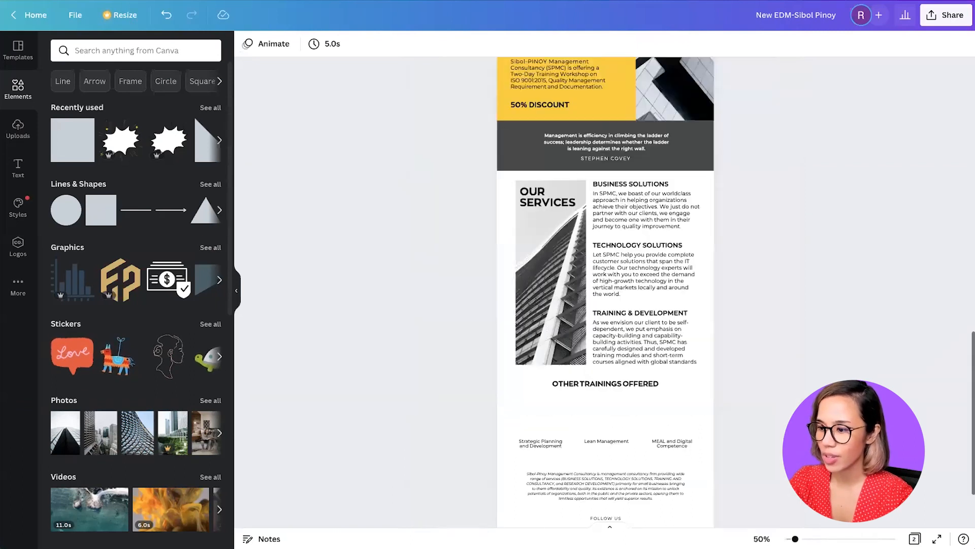
scroll(794, 265, up, 3)
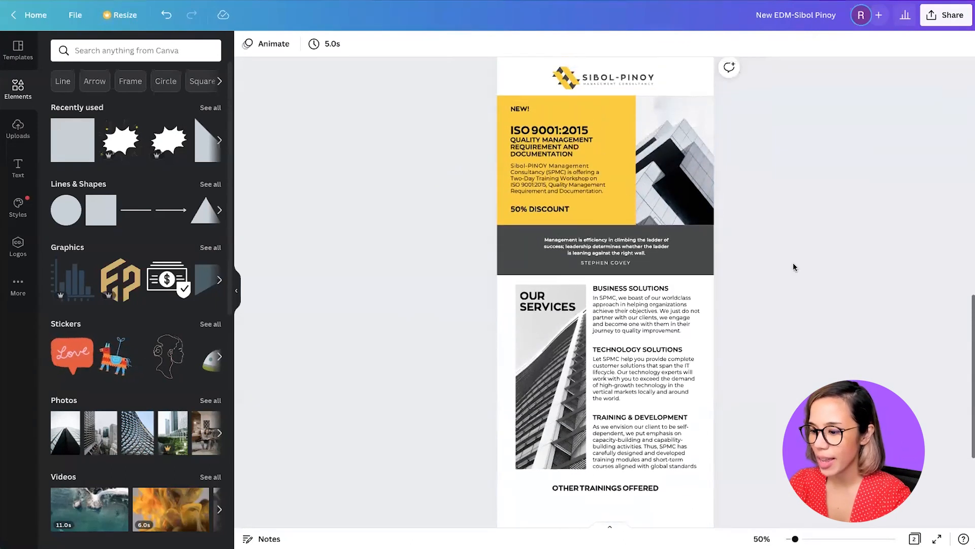
scroll(793, 266, up, 1)
scroll(792, 301, down, 1)
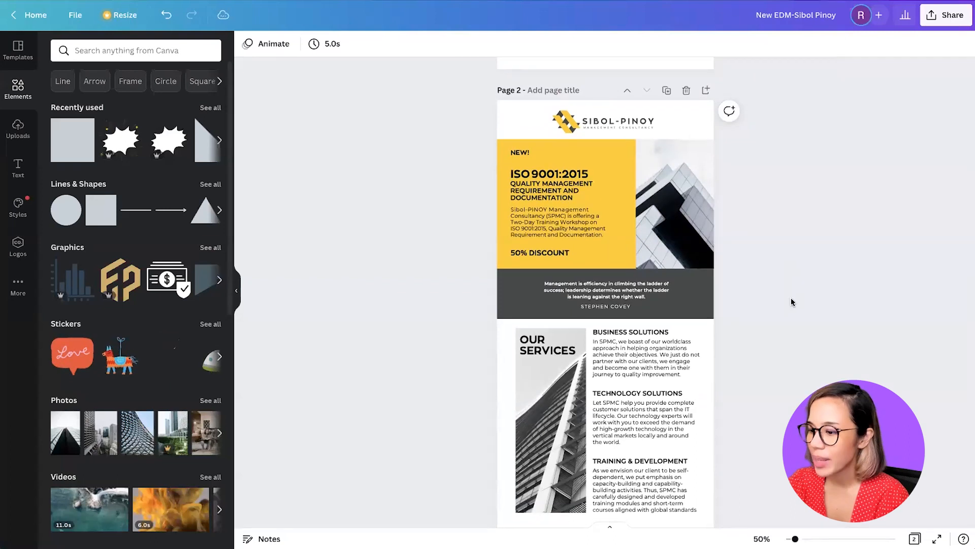
scroll(792, 302, up, 1)
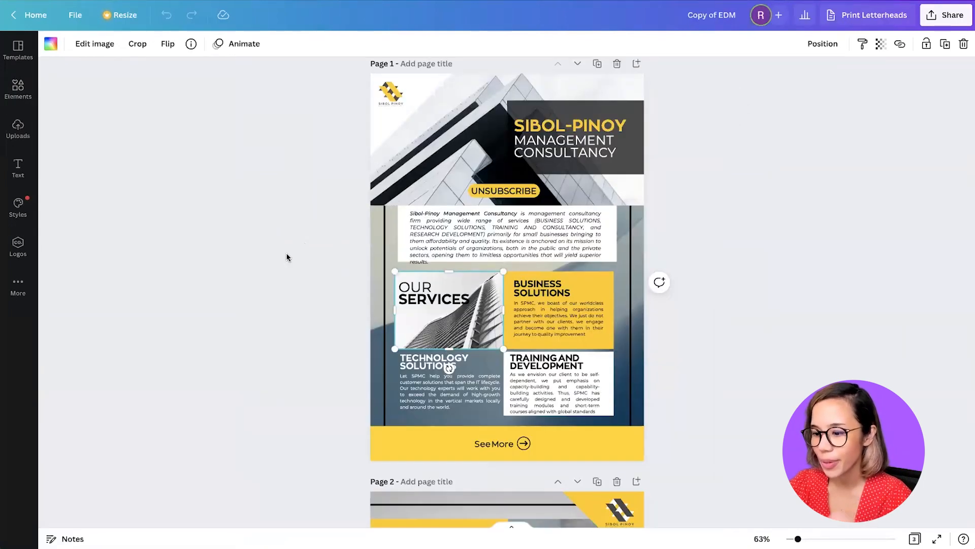
click(285, 253)
scroll(296, 254, up, 1)
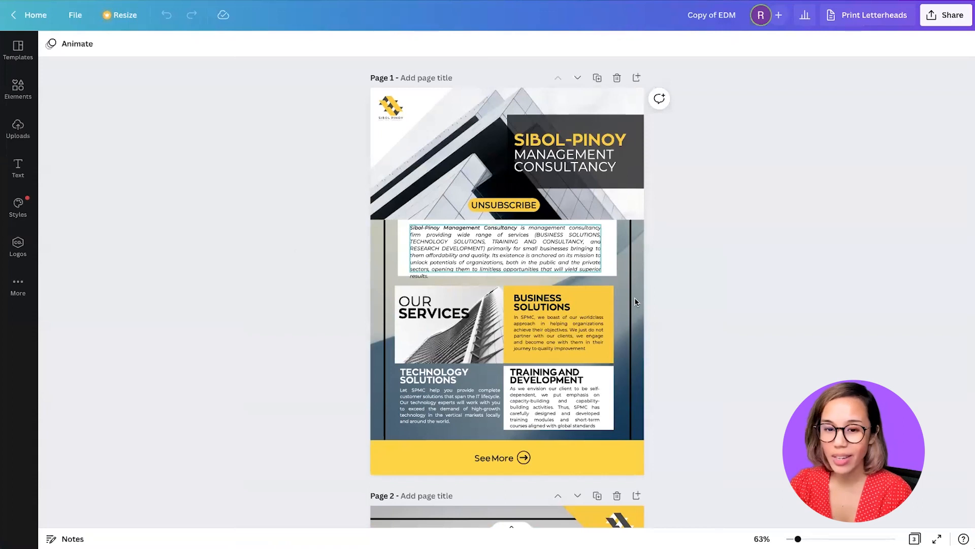
click(640, 279)
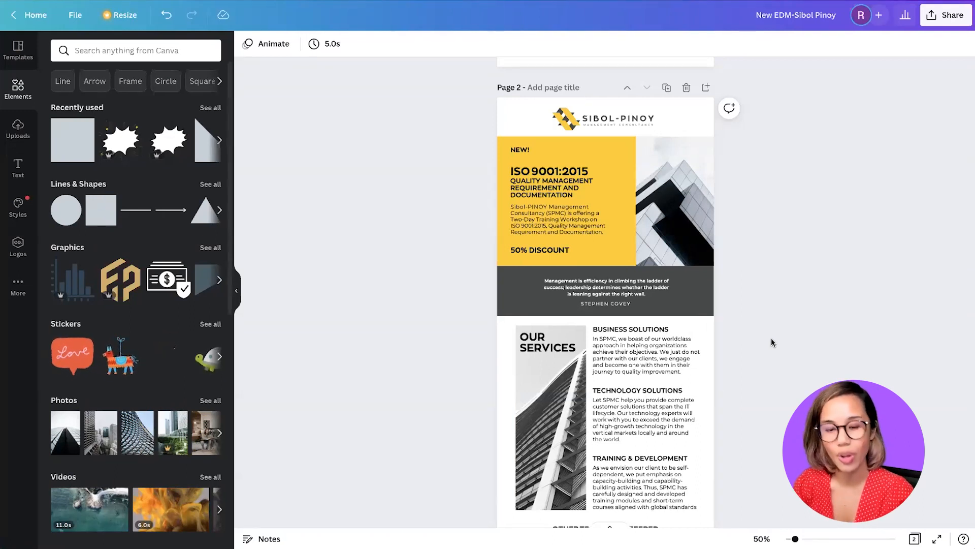
Step: Look over page 2 of New EDM-Sibol Pinoy from the header through the services section to the footer text
scroll(771, 337, down, 1)
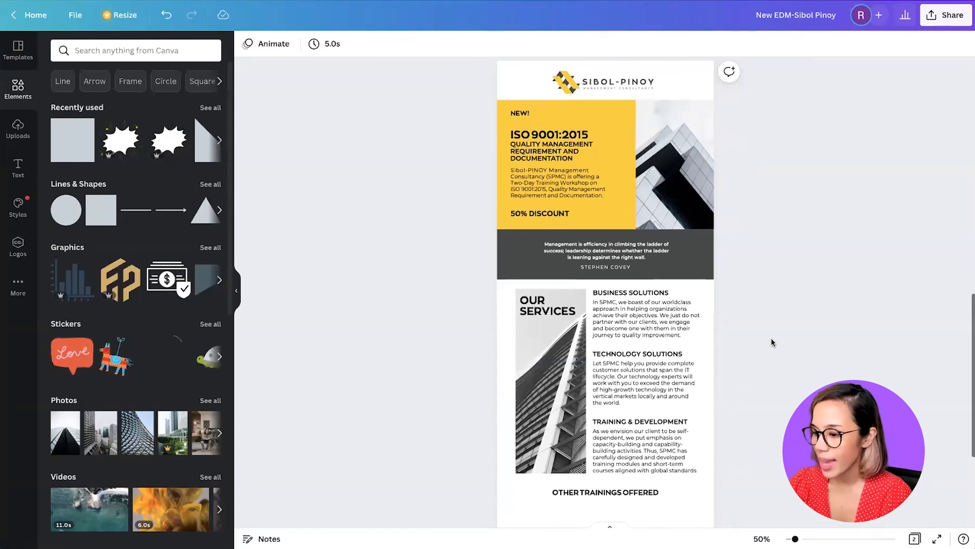
scroll(771, 339, down, 1)
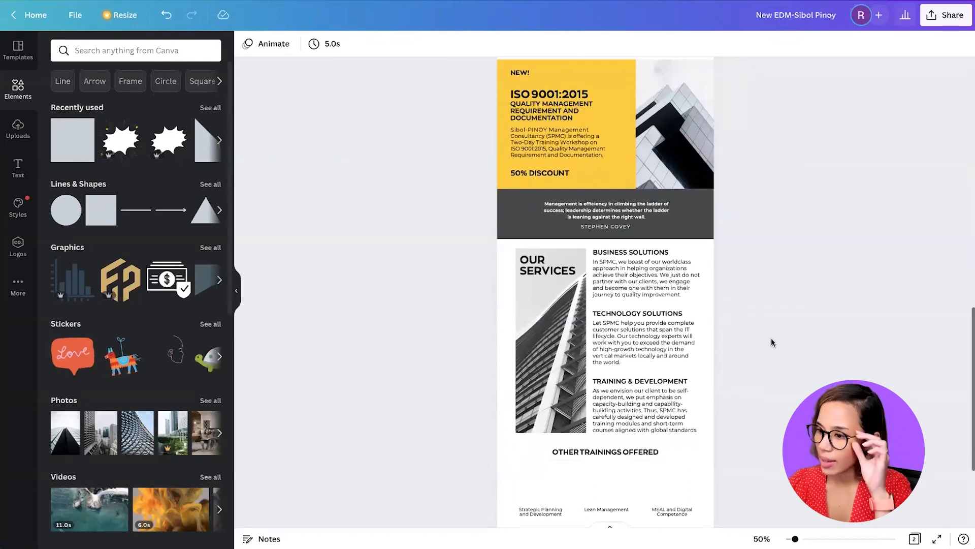
scroll(771, 338, down, 1)
scroll(771, 337, down, 1)
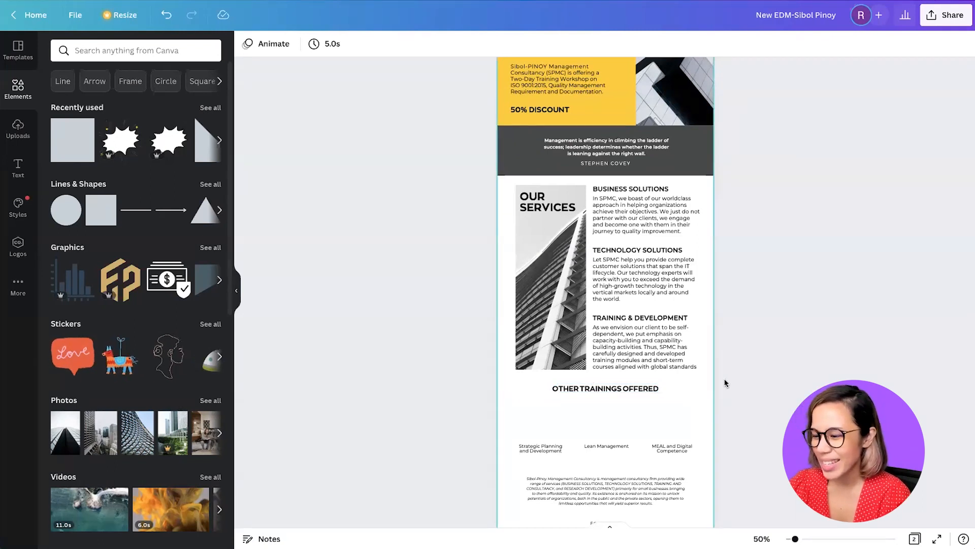
scroll(760, 408, down, 1)
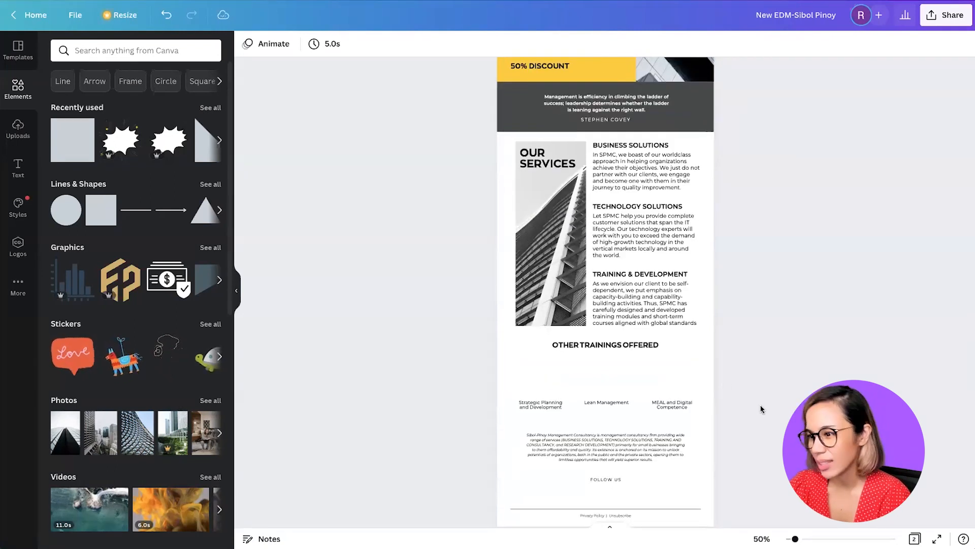
scroll(756, 376, up, 1)
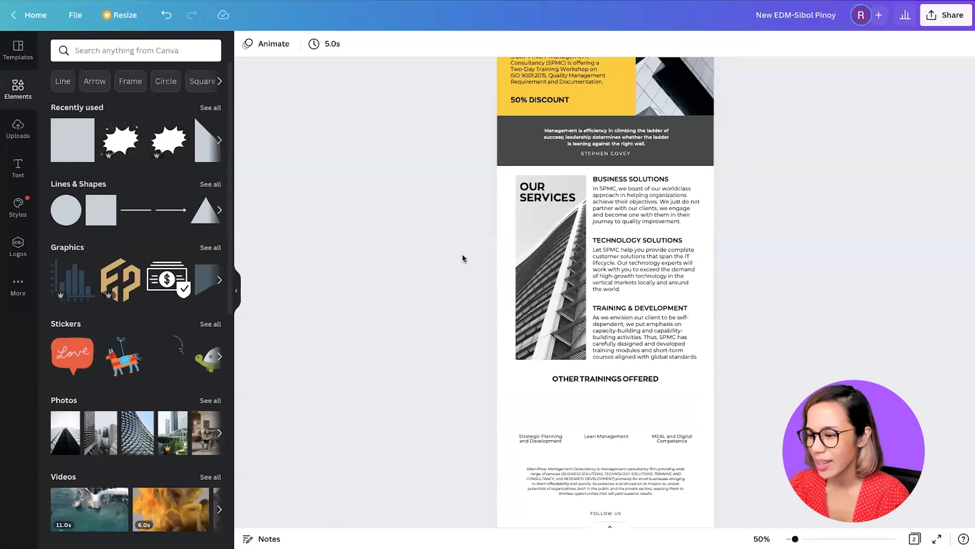
scroll(462, 258, up, 3)
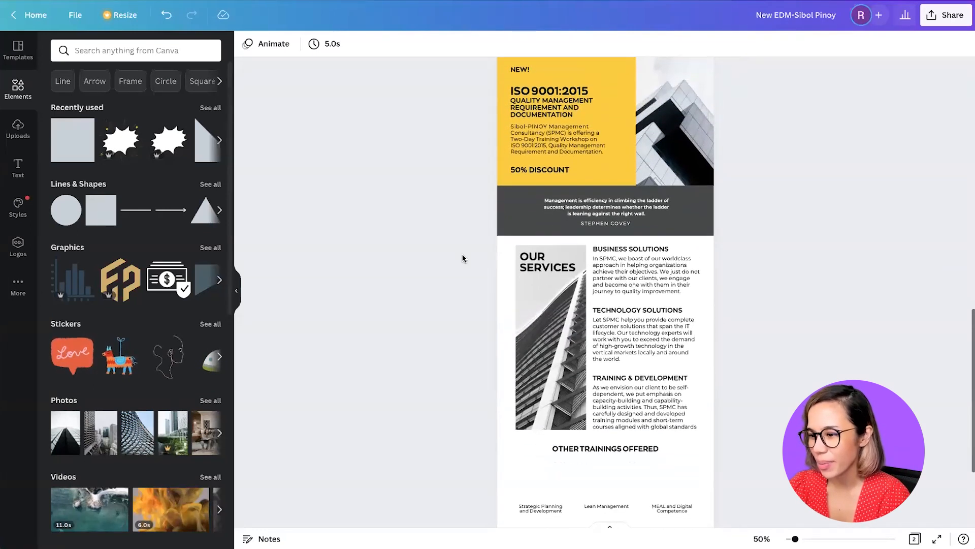
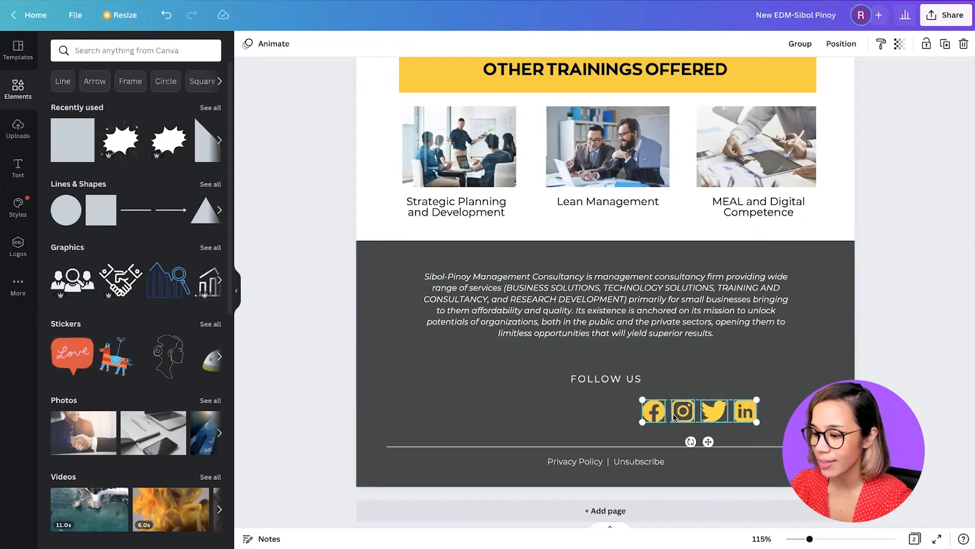
Step: Move the four social media icons beneath FOLLOW US and scale them down slightly
drag(682, 414, 591, 414)
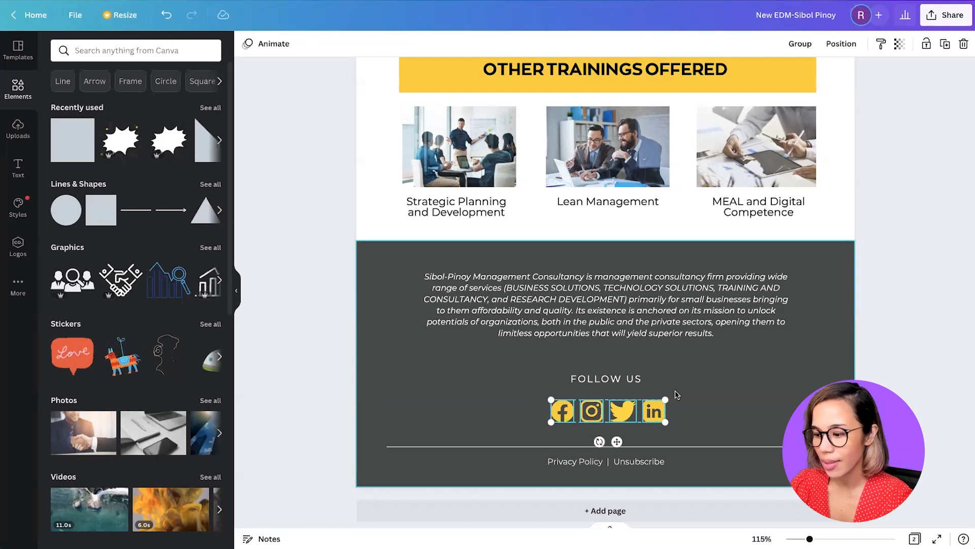
drag(658, 402, 652, 403)
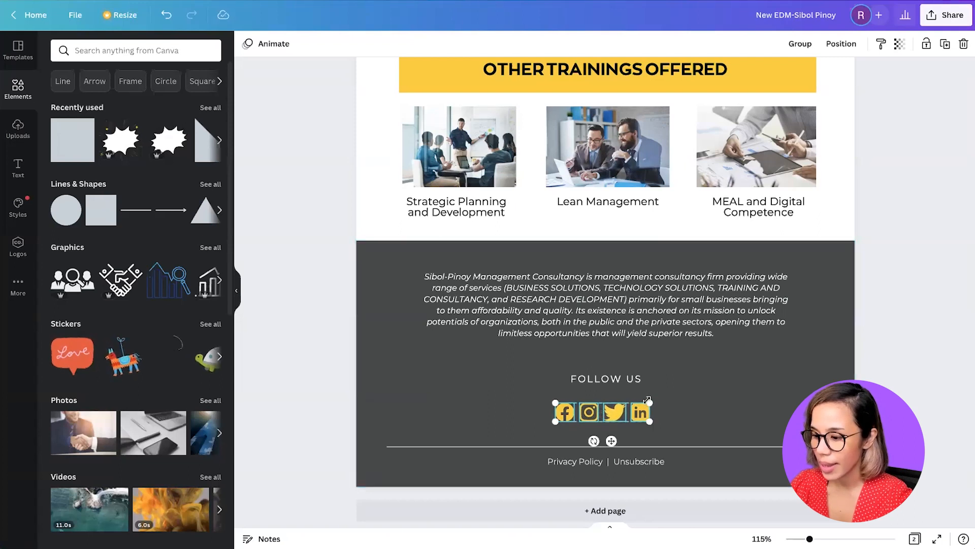
Step: Spread the Facebook and LinkedIn icons outward and space all four social media icons evenly horizontally
click(573, 413)
click(564, 416)
drag(568, 415, 541, 416)
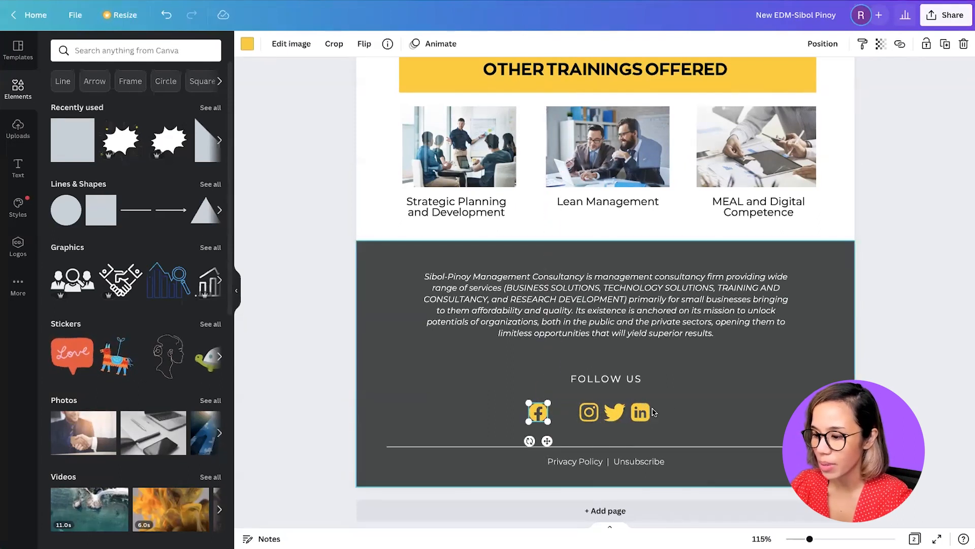
drag(641, 412, 668, 412)
click(543, 416)
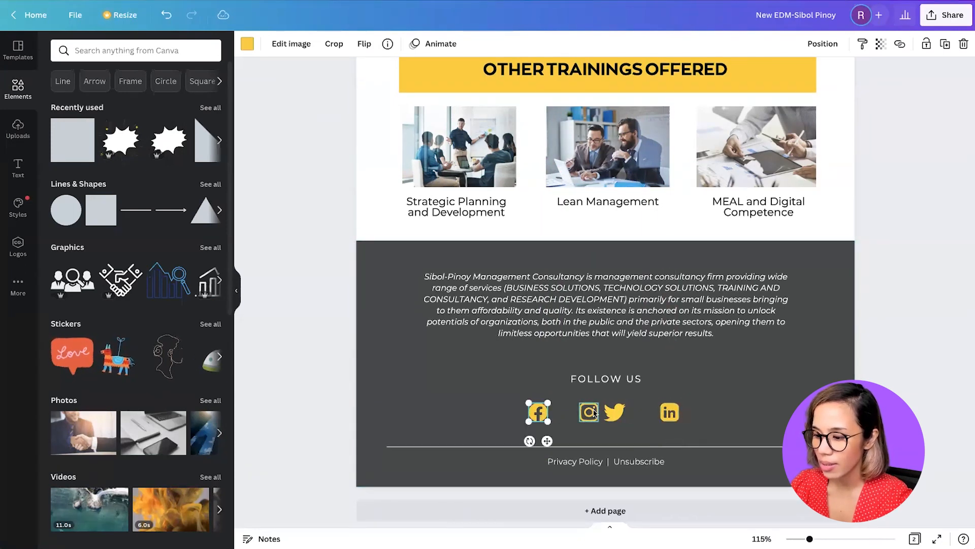
shift+click(590, 412)
shift+click(615, 412)
shift+click(671, 410)
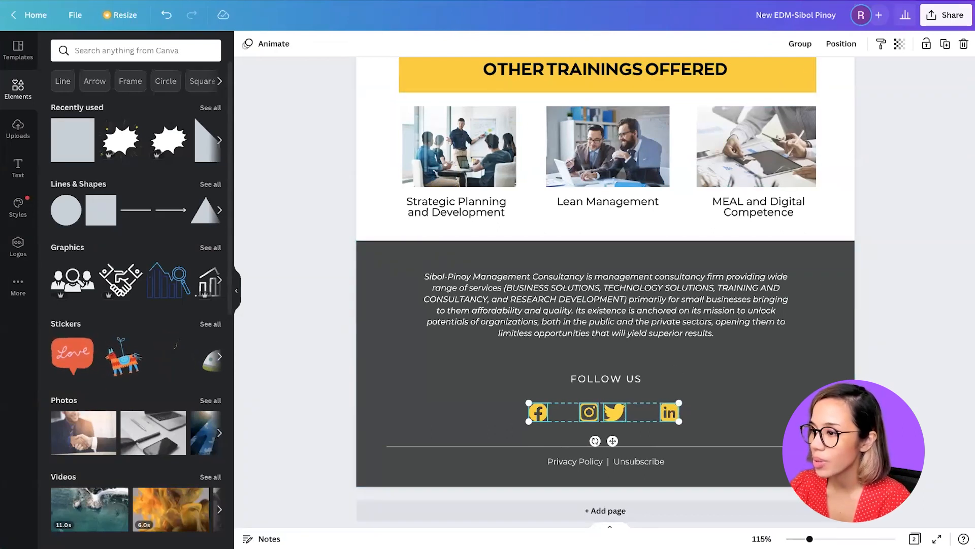
click(843, 44)
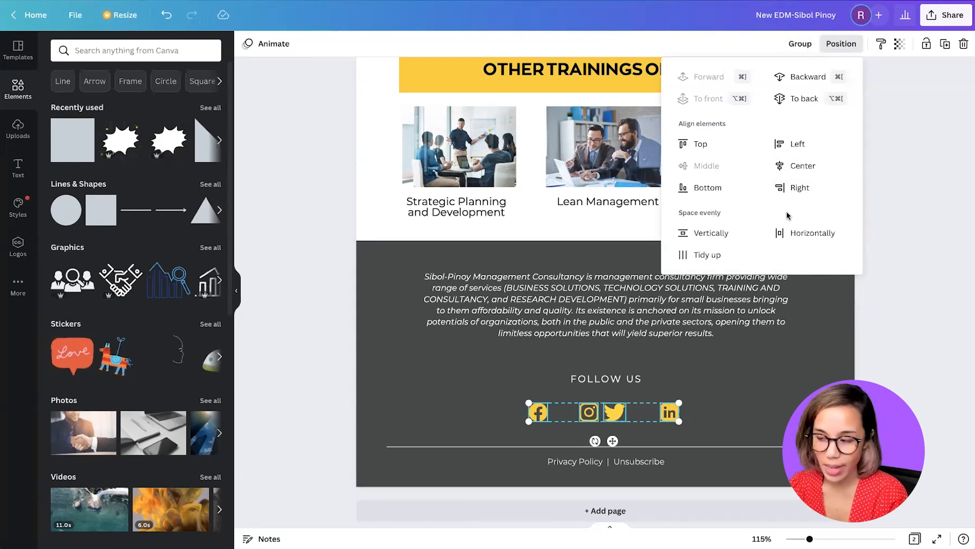
click(798, 234)
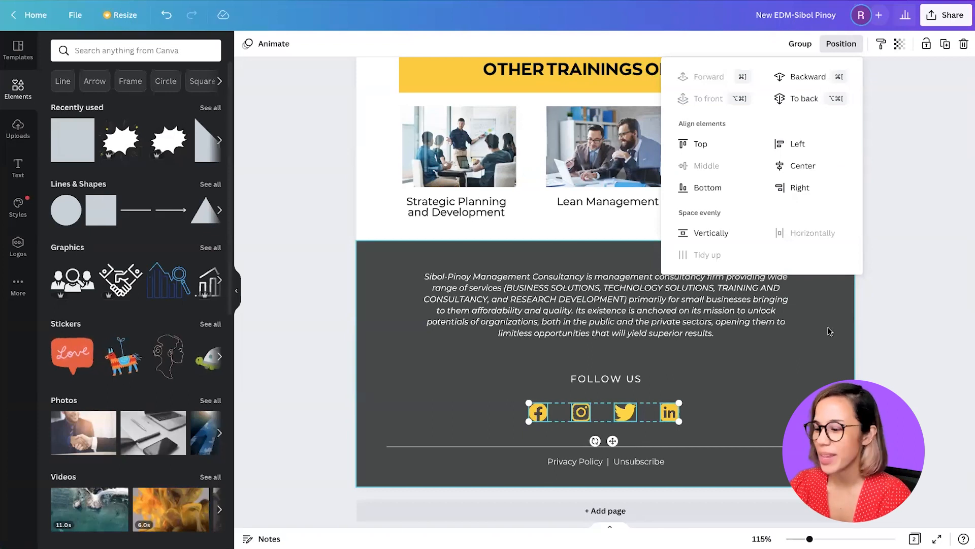
Step: Change the FOLLOW US text color to the first yellow in the document colors
click(592, 379)
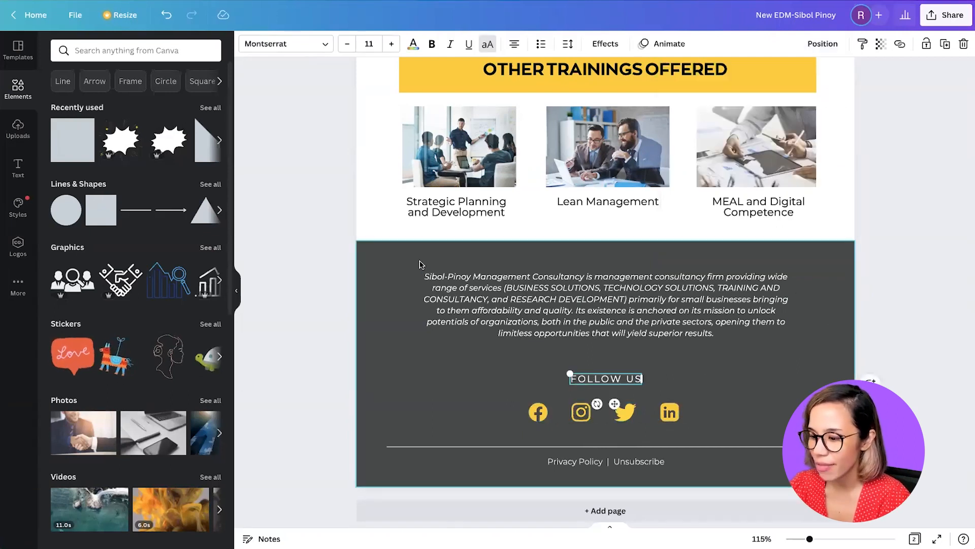
click(414, 45)
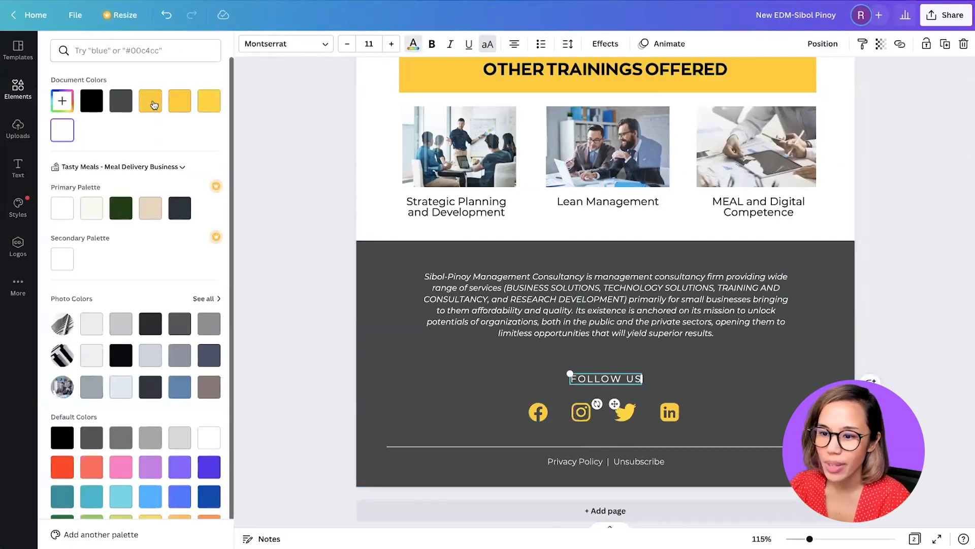
click(153, 106)
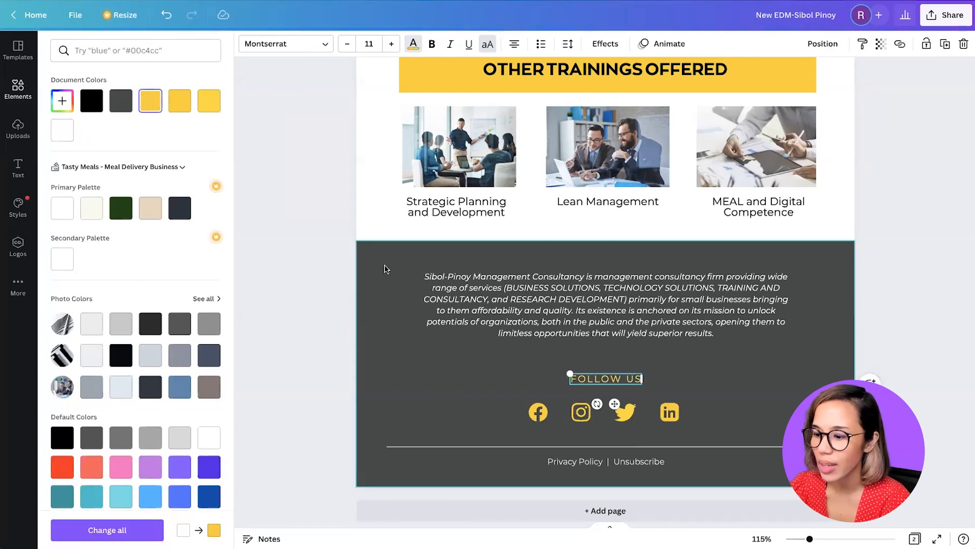
Step: Check the Instagram icon's yellow and recolor the Twitter icon with the same first yellow from the document colors
click(580, 411)
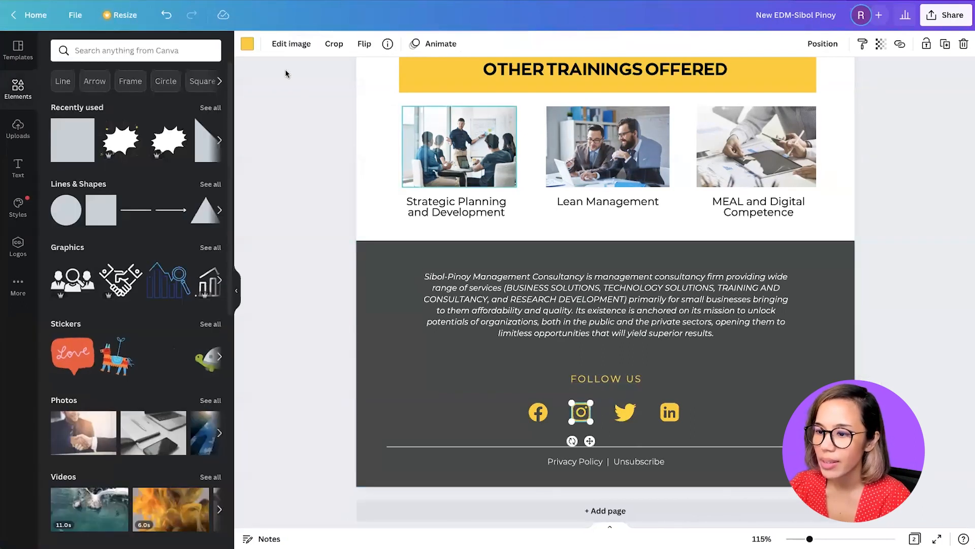
click(247, 46)
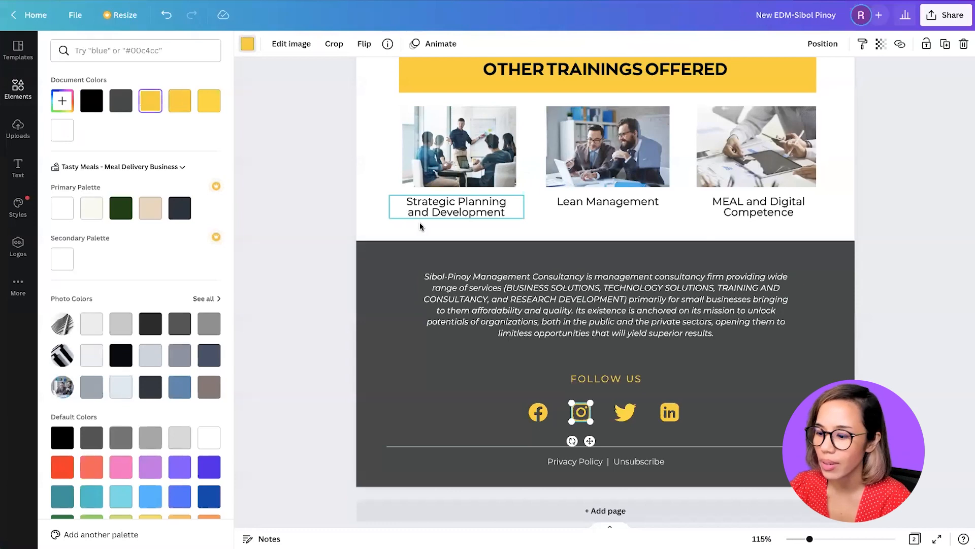
click(632, 417)
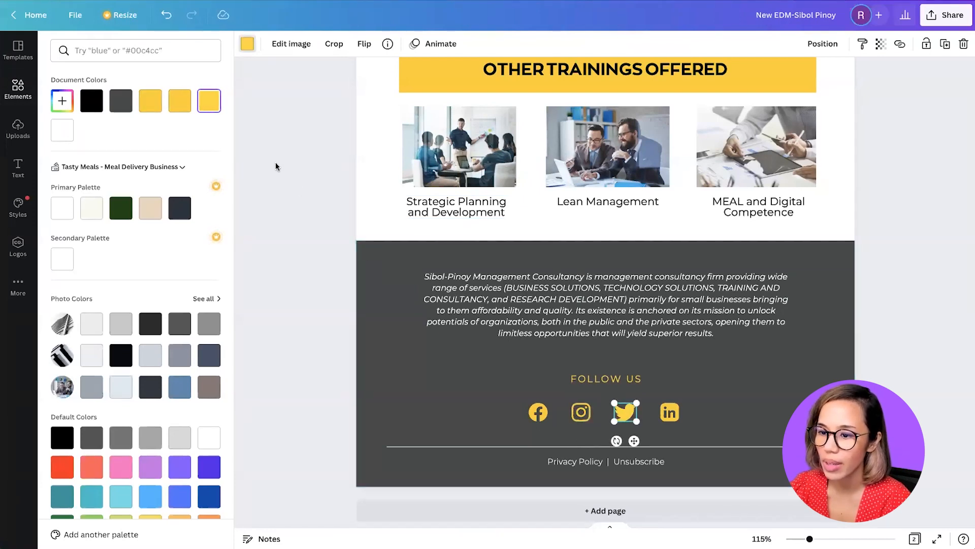
click(151, 102)
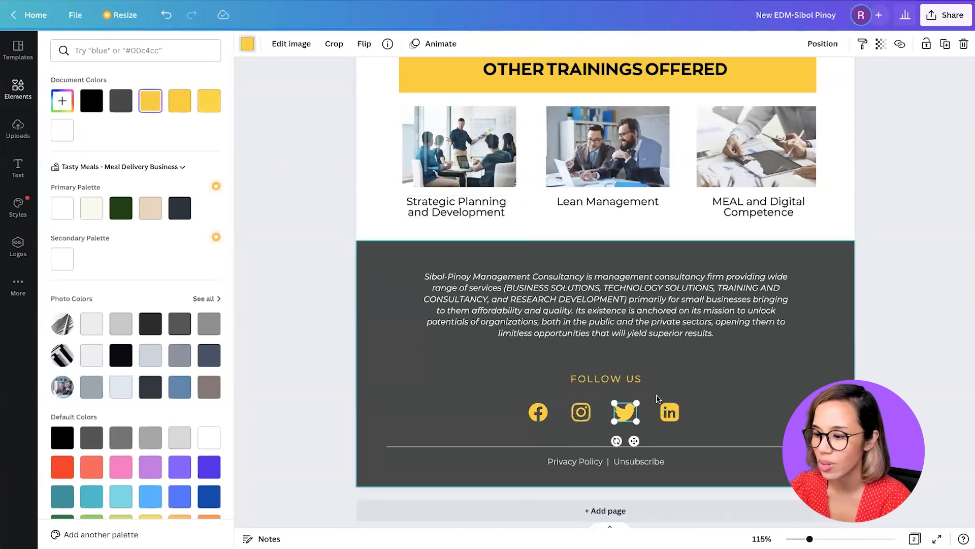
Step: Select all four social media icons together and nudge them slightly upward beneath FOLLOW US
click(668, 412)
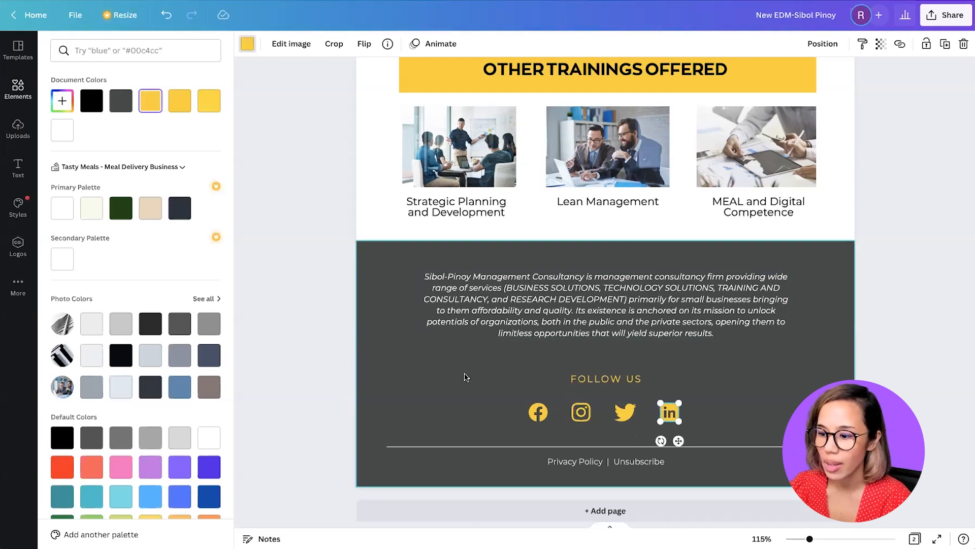
click(539, 414)
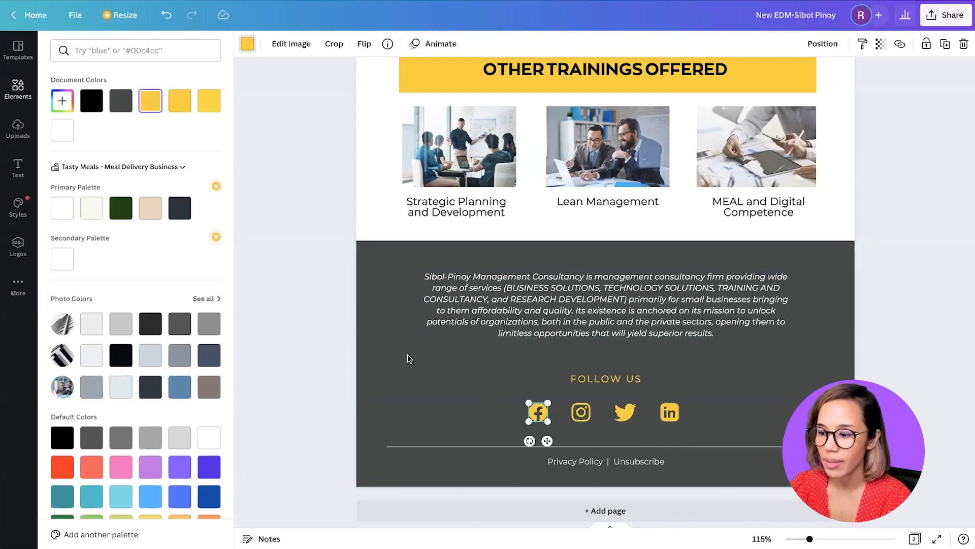
shift+click(581, 412)
shift+click(622, 418)
shift+click(673, 414)
key(Up)
key(Up)
key(Up)
key(Up)
key(Up)
key(Up)
key(Down)
key(Down)
key(Down)
key(Down)
key(Down)
click(884, 350)
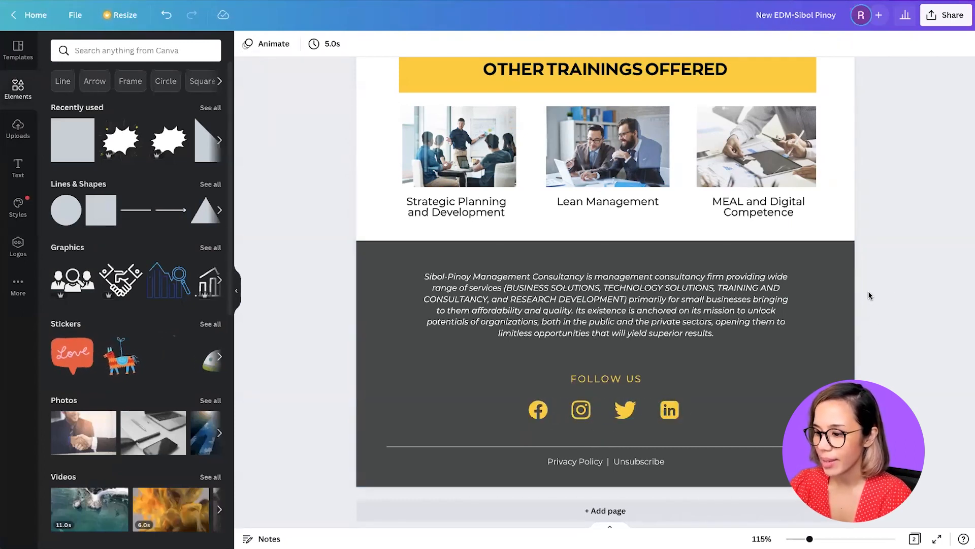
Step: Review the full redesigned email page at a reduced zoom, from the logo to the footer
scroll(796, 311, up, 1)
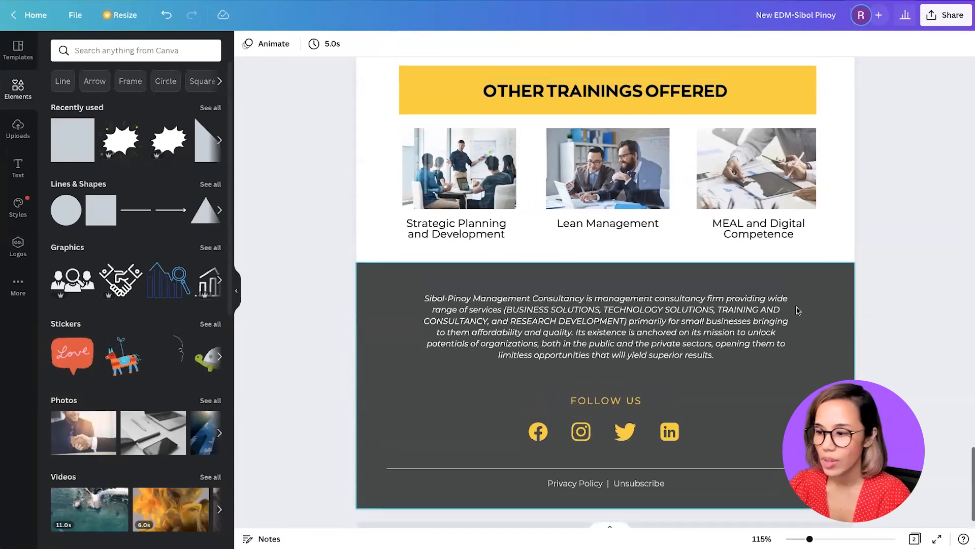
scroll(796, 310, up, 4)
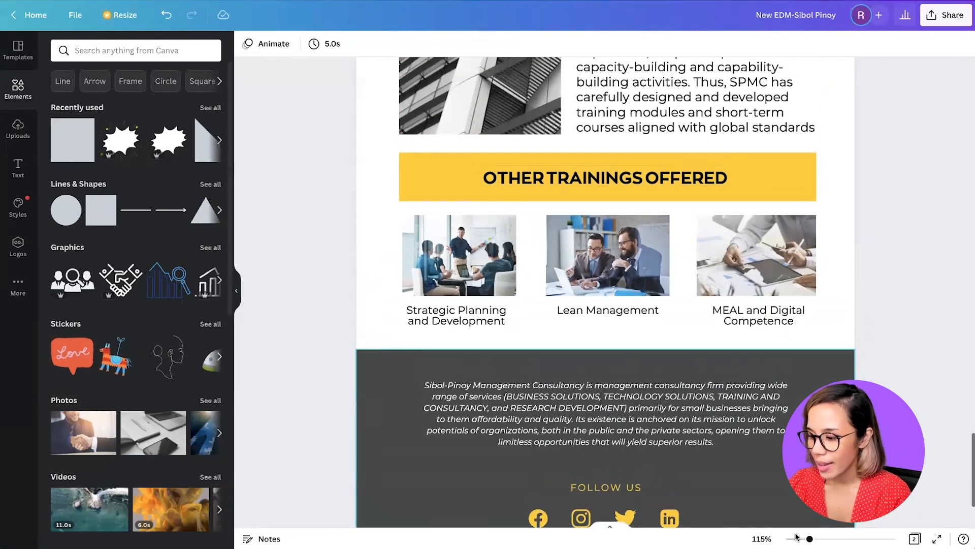
click(797, 537)
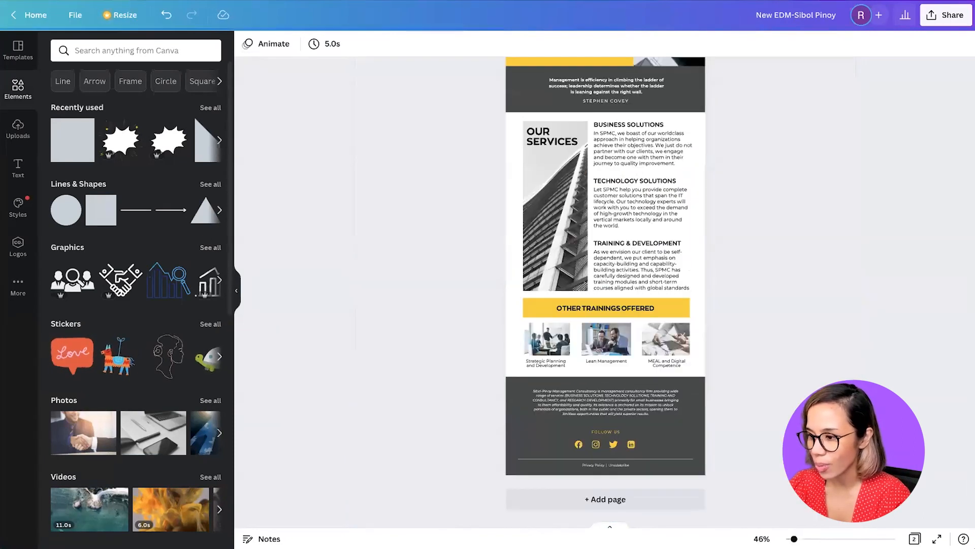
drag(794, 540, 792, 539)
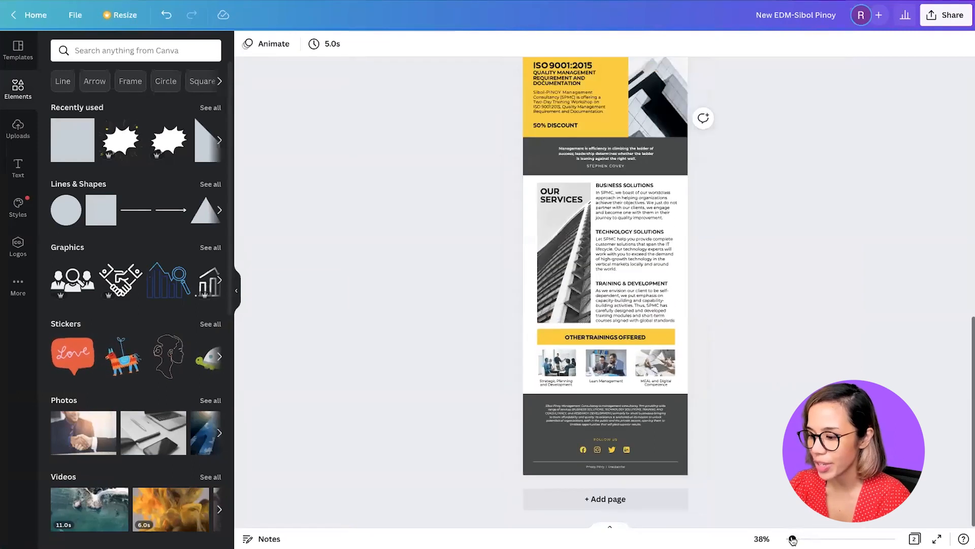
scroll(774, 436, up, 1)
scroll(775, 437, down, 1)
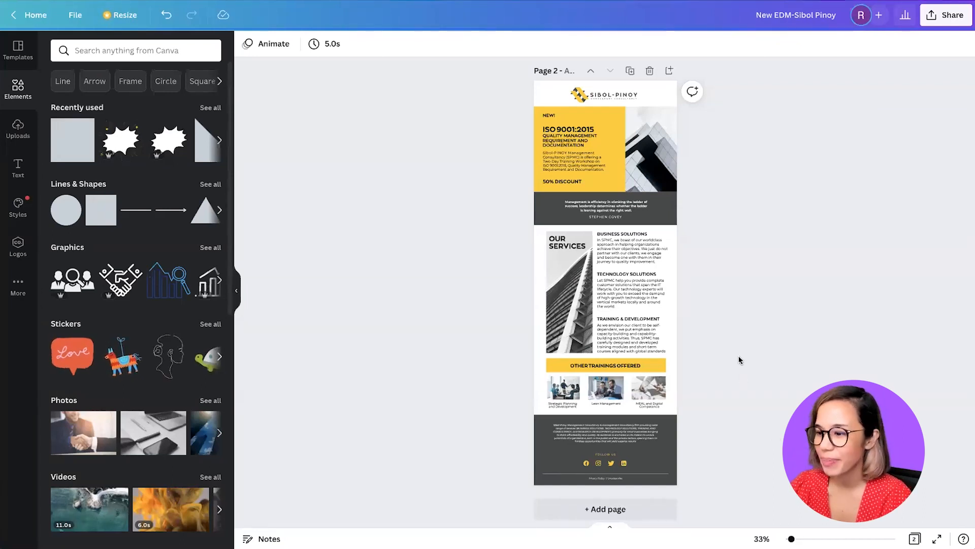
Step: Duplicate the dark gray quote block and shrink the copy to a small rectangle covering the 50% DISCOUNT text
drag(797, 539, 808, 540)
scroll(651, 303, up, 4)
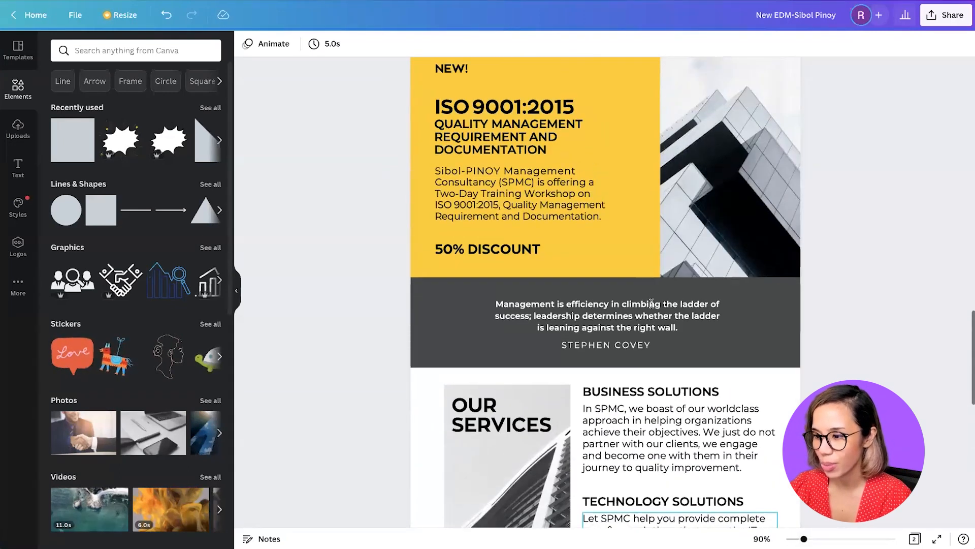
scroll(651, 304, up, 2)
click(474, 362)
drag(454, 358, 505, 346)
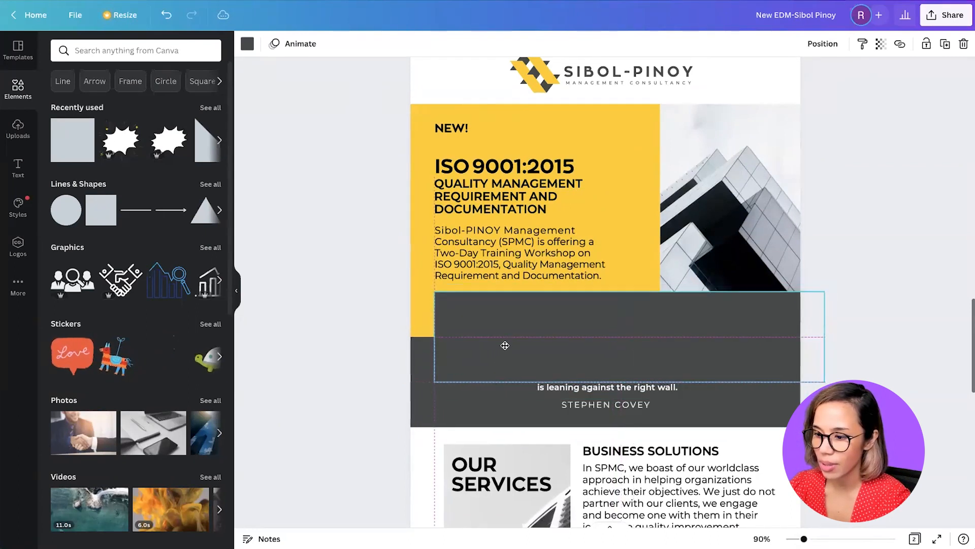
drag(723, 374, 724, 374)
drag(823, 338, 560, 327)
drag(497, 382, 497, 325)
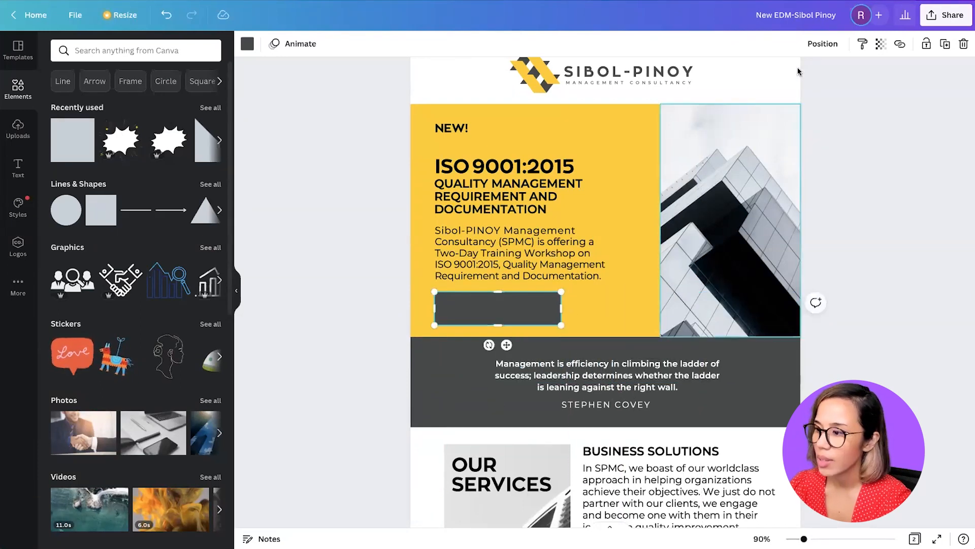
Step: Send the small dark rectangle behind the 50% DISCOUNT text and center the text on it
click(822, 43)
click(786, 76)
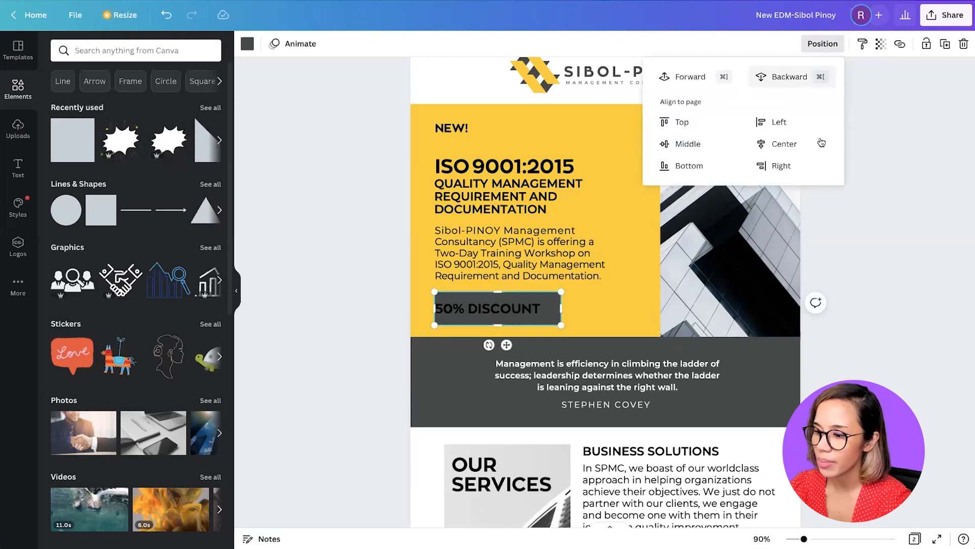
click(875, 240)
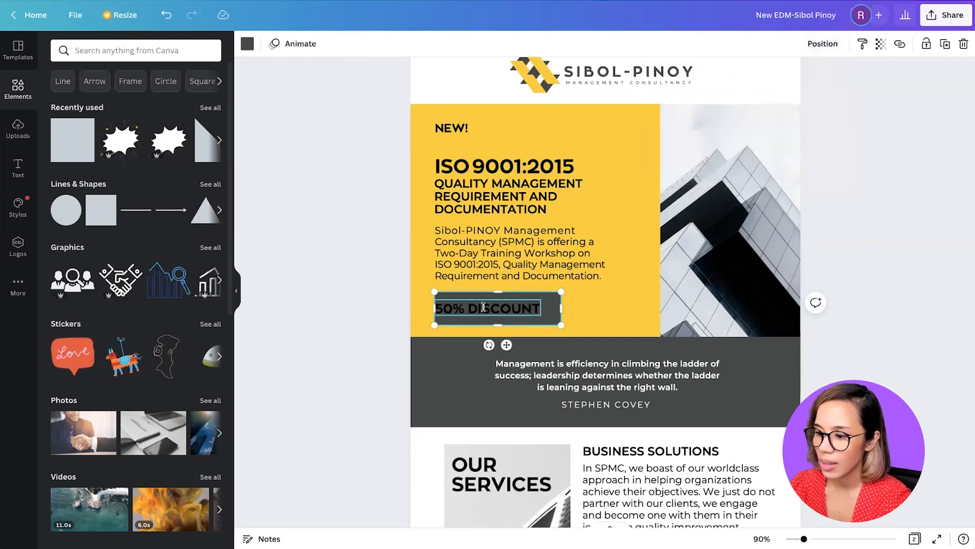
click(485, 307)
drag(487, 309, 492, 308)
Step: Recolor the 50% DISCOUNT rectangle white and reduce its height slightly around the text
click(466, 298)
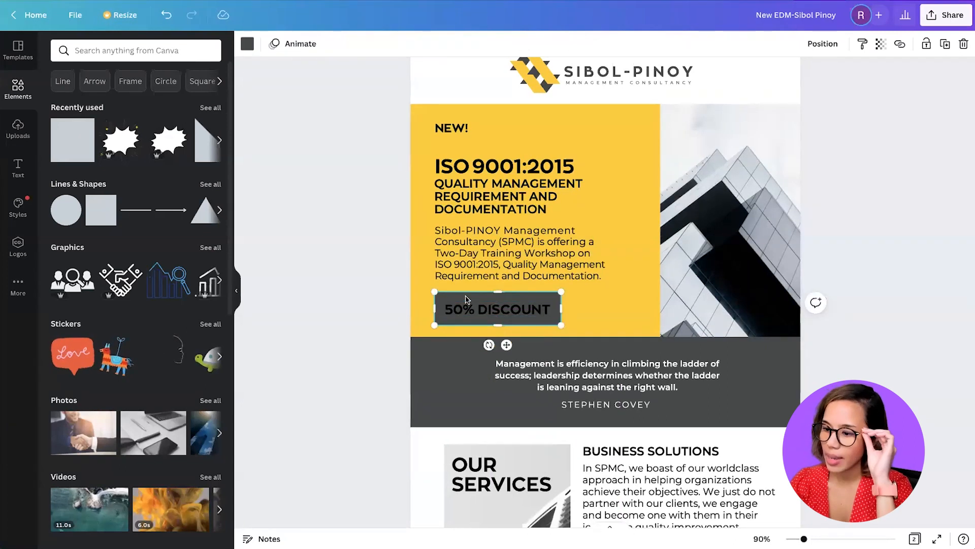
click(247, 44)
click(209, 100)
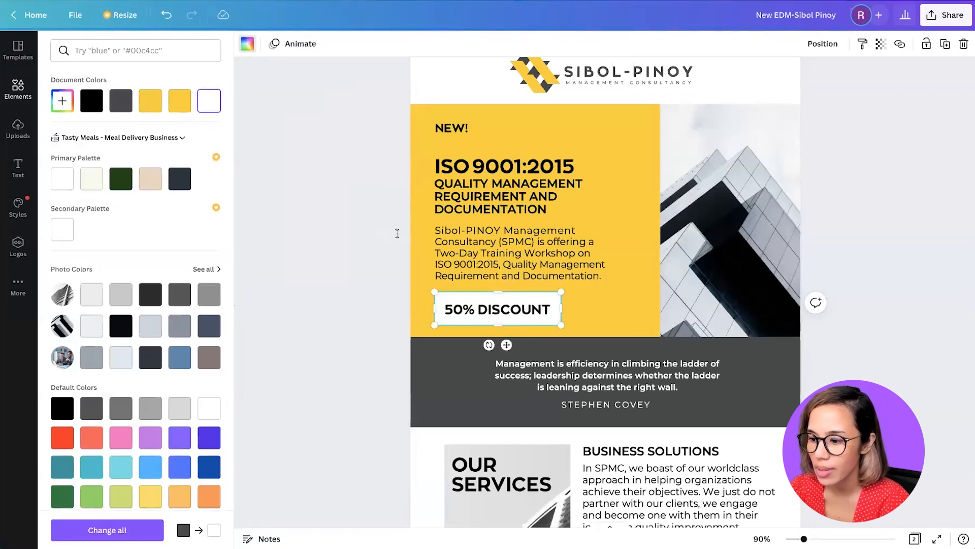
click(496, 306)
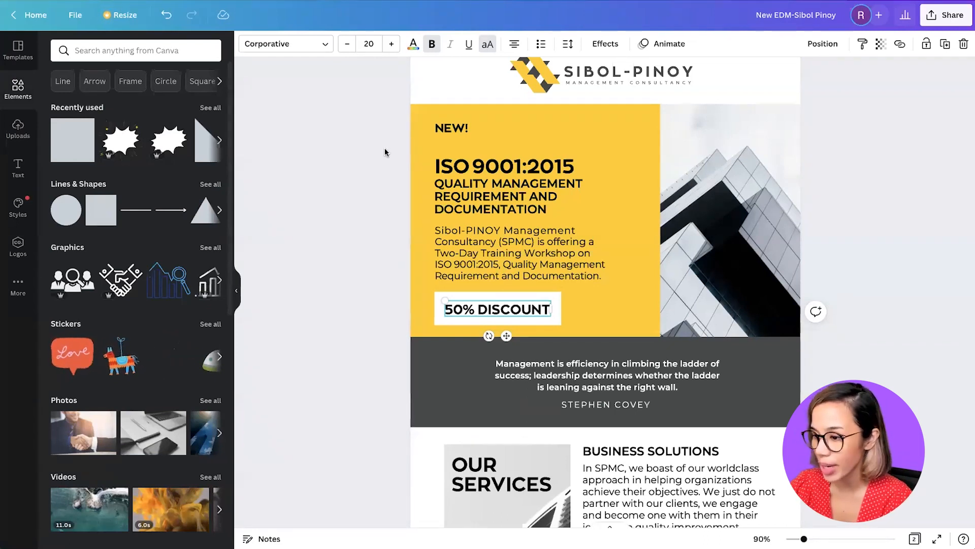
click(541, 299)
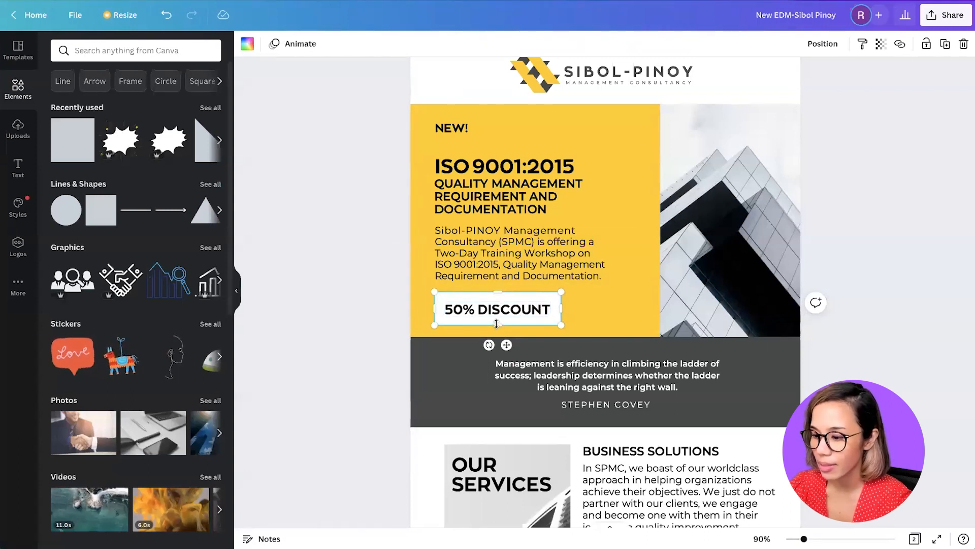
drag(497, 323, 496, 321)
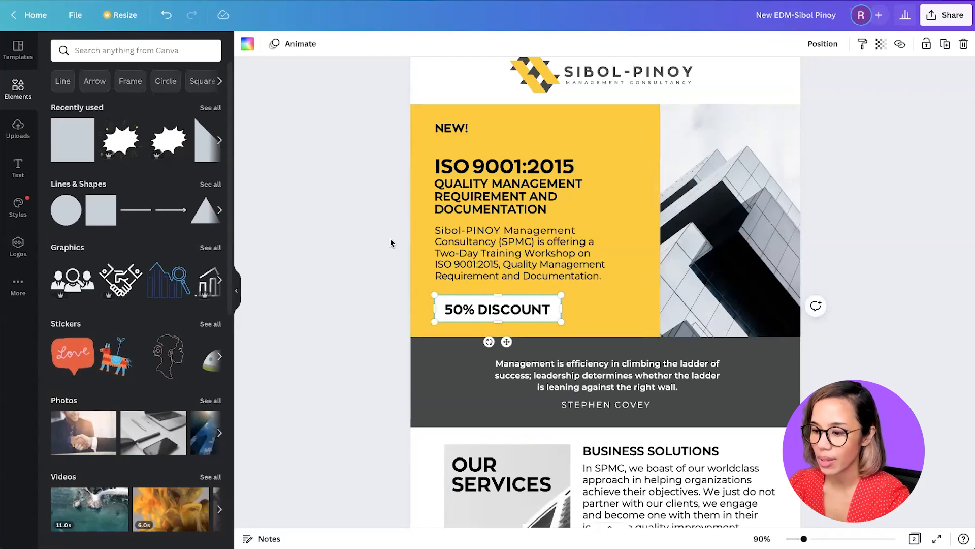
Step: Duplicate the white rectangle over NEW!, send the copy behind the text and shrink it to fit
key(ctrl+d)
drag(505, 317, 492, 132)
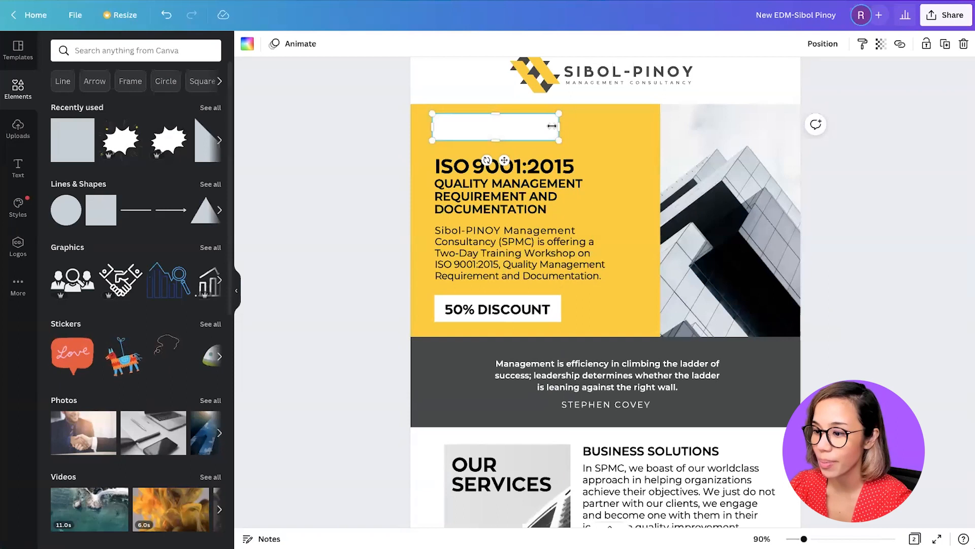
drag(551, 125, 495, 126)
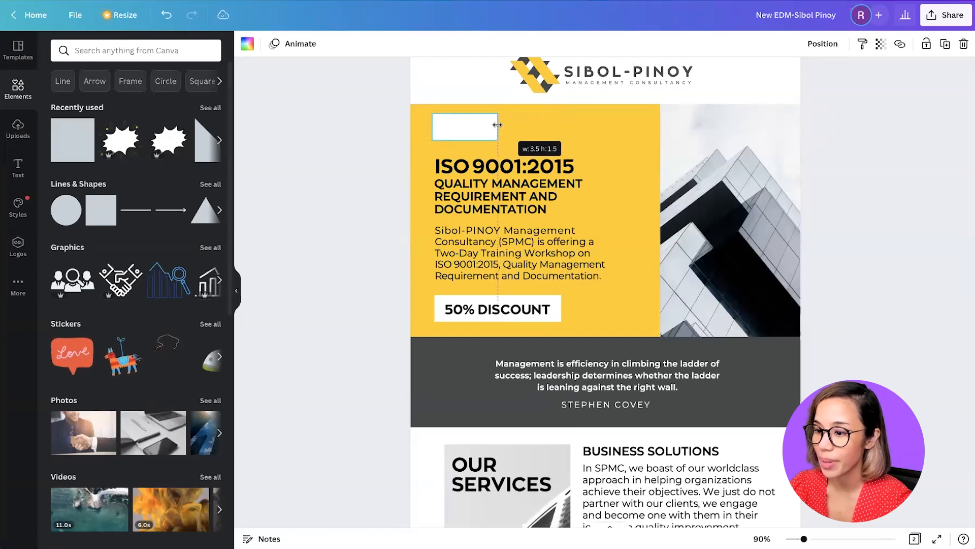
click(823, 45)
click(784, 84)
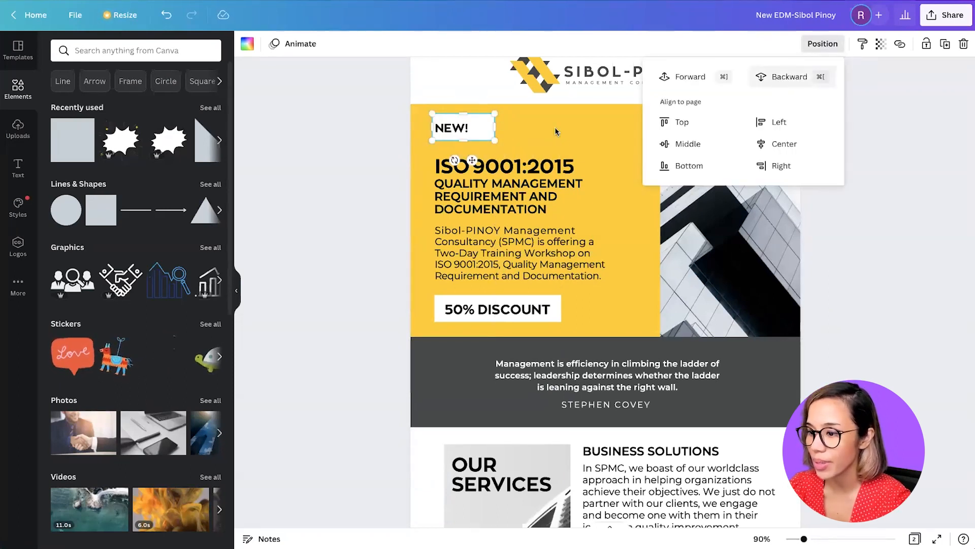
drag(496, 113, 483, 117)
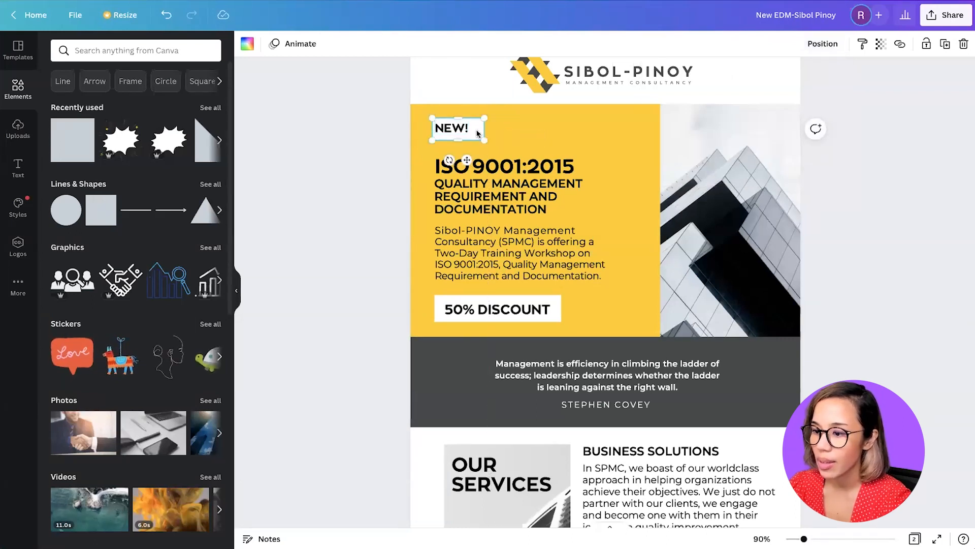
Step: Center the NEW! text within its white rectangle
click(455, 128)
drag(462, 153, 468, 156)
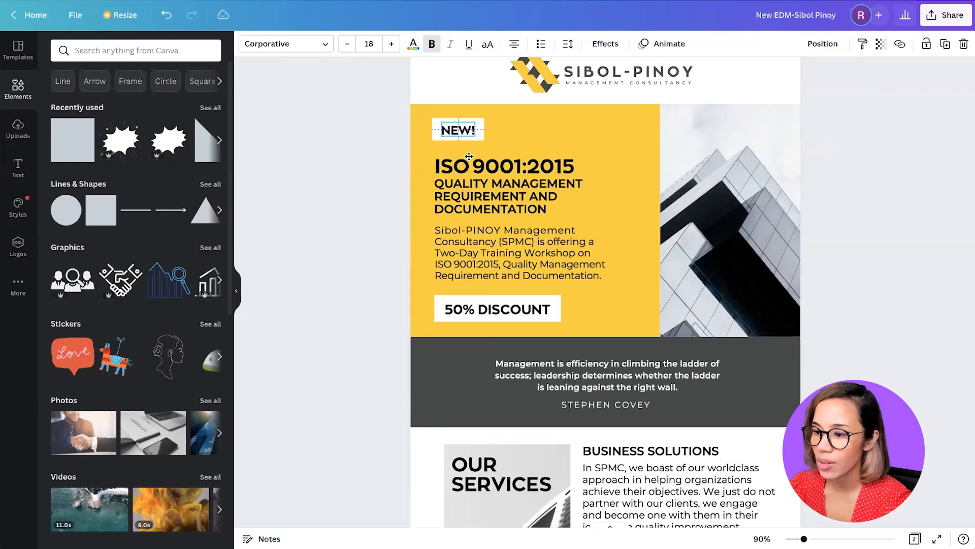
click(363, 239)
Step: Recolor the NEW! rectangle dark gray and its text the first yellow in the document colors
click(479, 127)
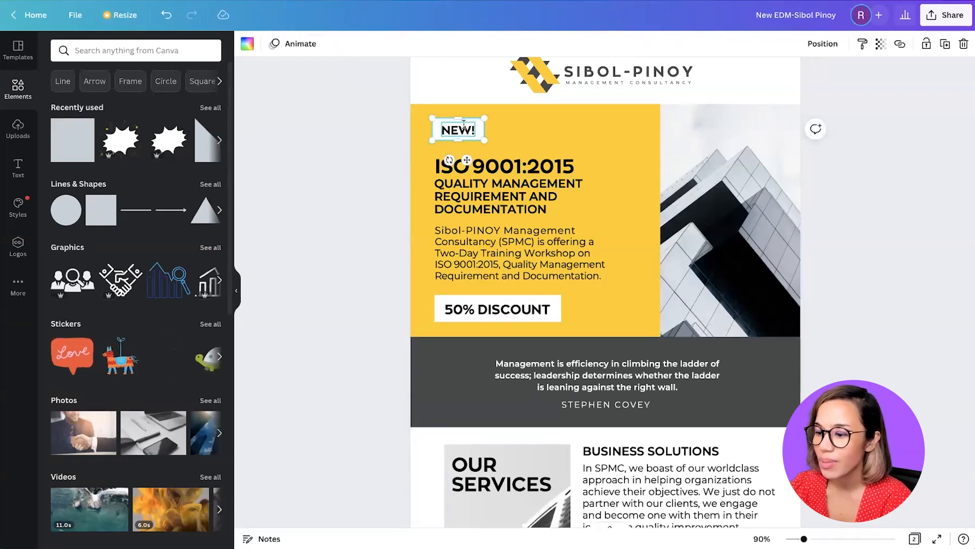
click(250, 43)
click(121, 101)
click(446, 126)
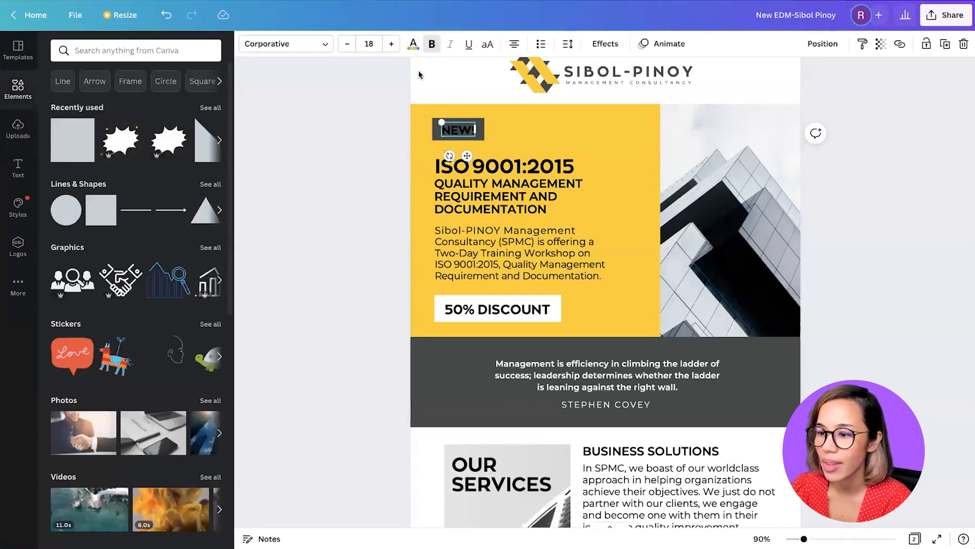
click(414, 45)
click(151, 101)
click(330, 169)
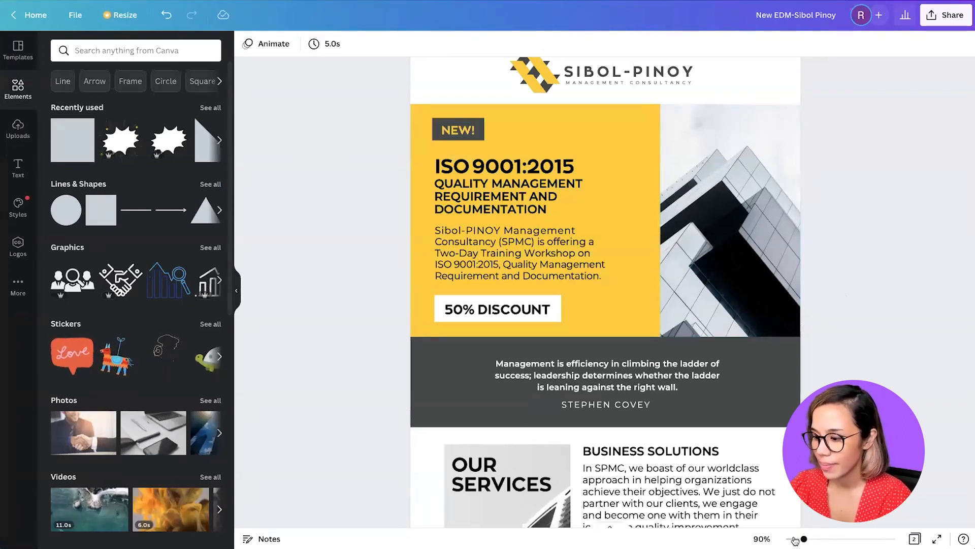
Step: Set the saturation of the building photo beside the ISO 9001:2015 block to -100
drag(802, 539, 791, 539)
scroll(780, 427, down, 5)
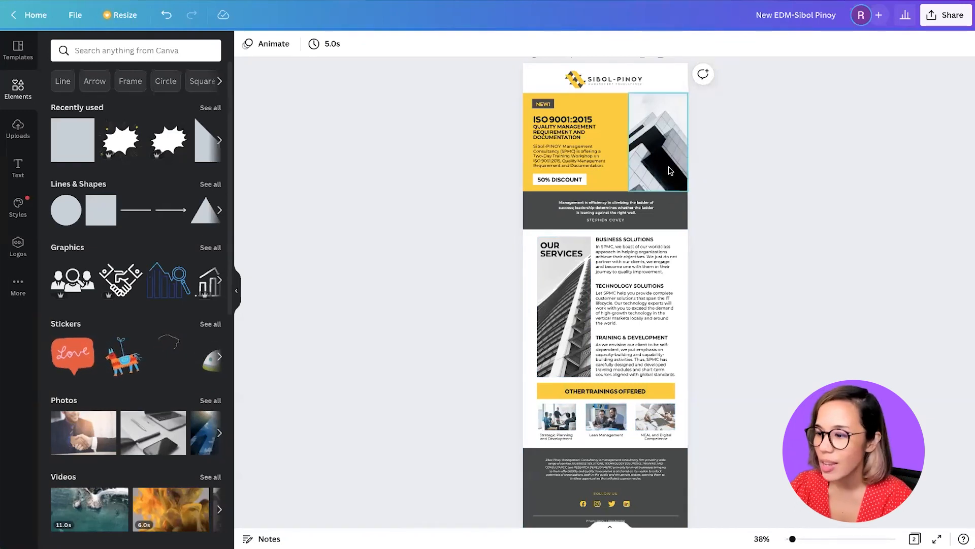
click(658, 142)
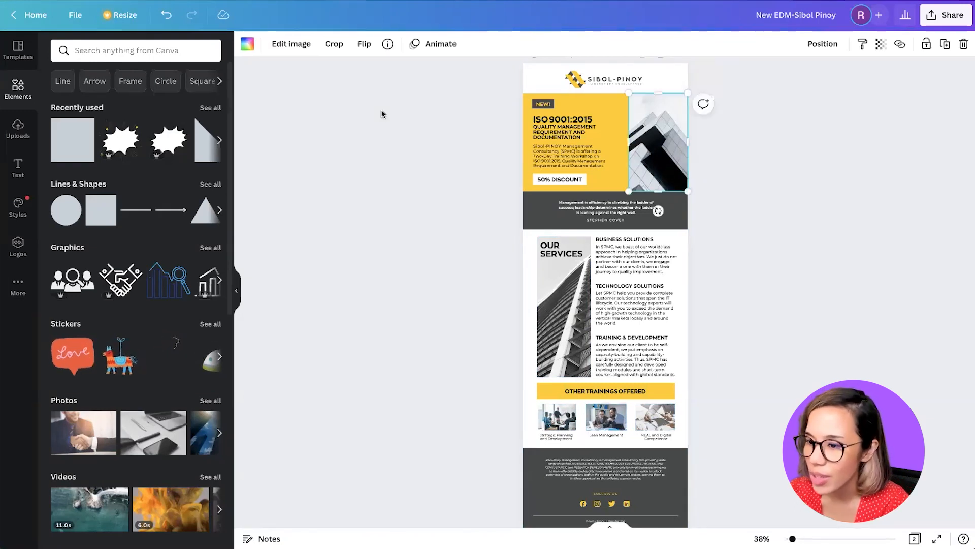
click(299, 44)
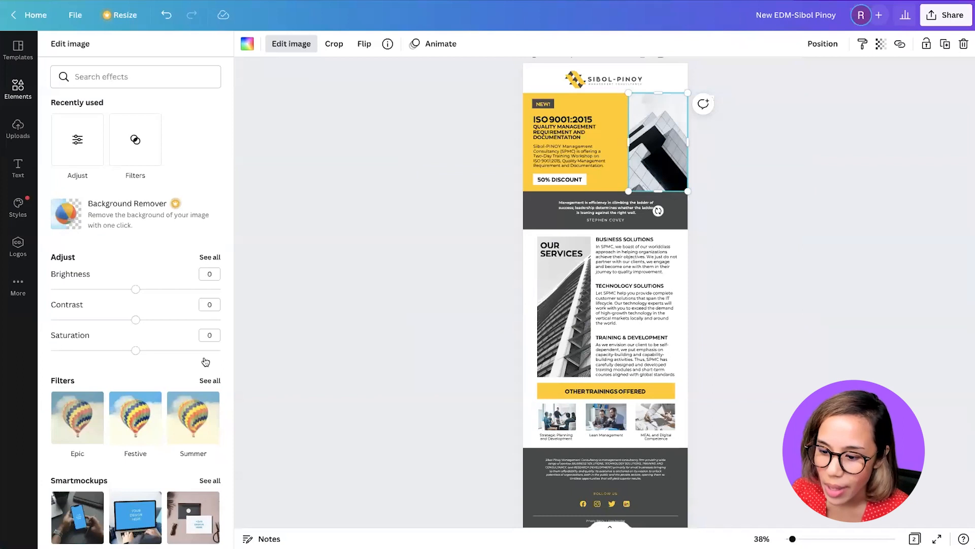
drag(135, 350, 43, 350)
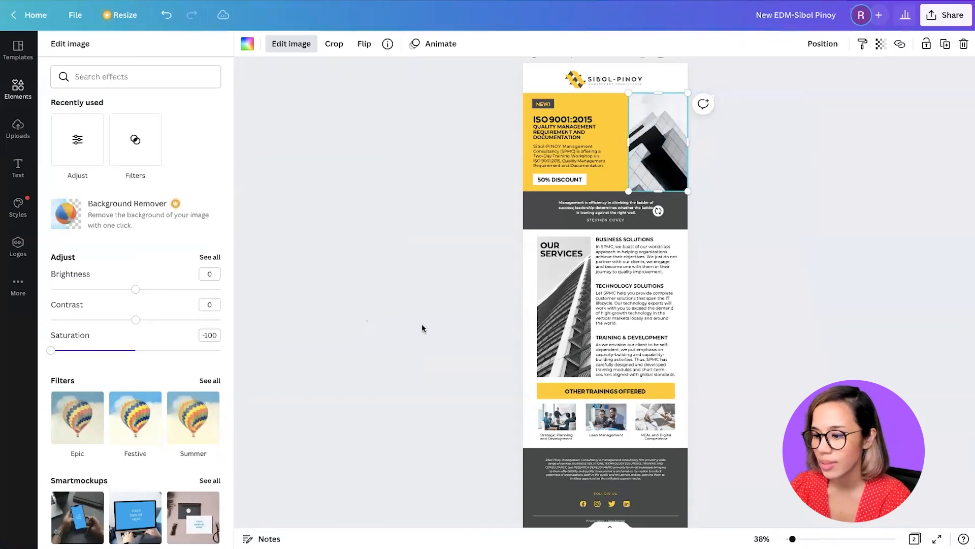
click(422, 328)
Step: Set the saturation of all three photos under OTHER TRAININGS OFFERED to -100
click(554, 423)
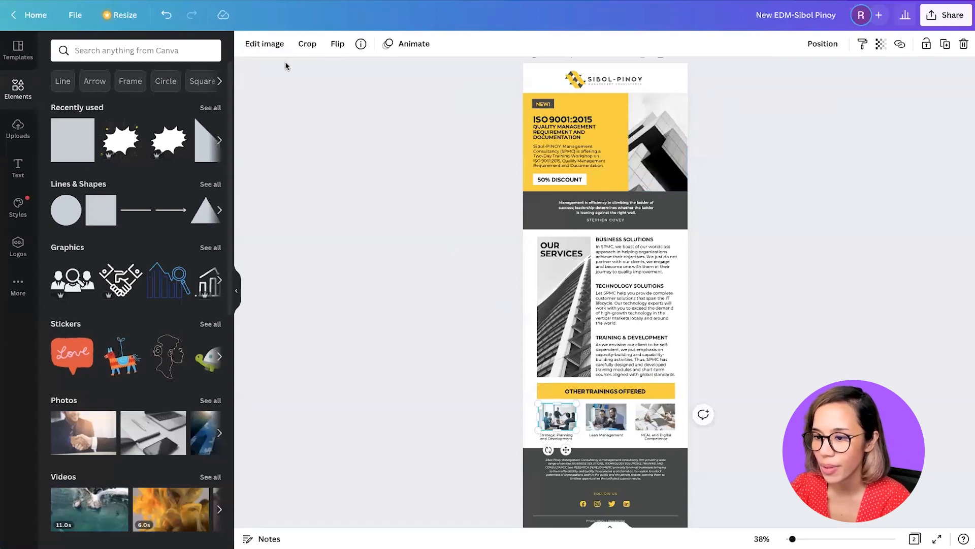
click(264, 43)
drag(136, 350, 29, 362)
click(606, 417)
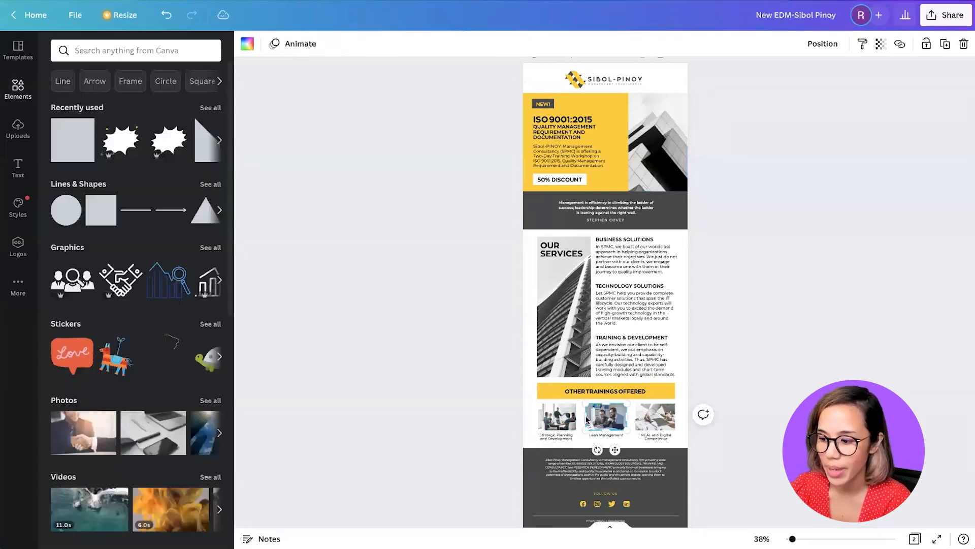
click(288, 51)
drag(135, 351, 41, 361)
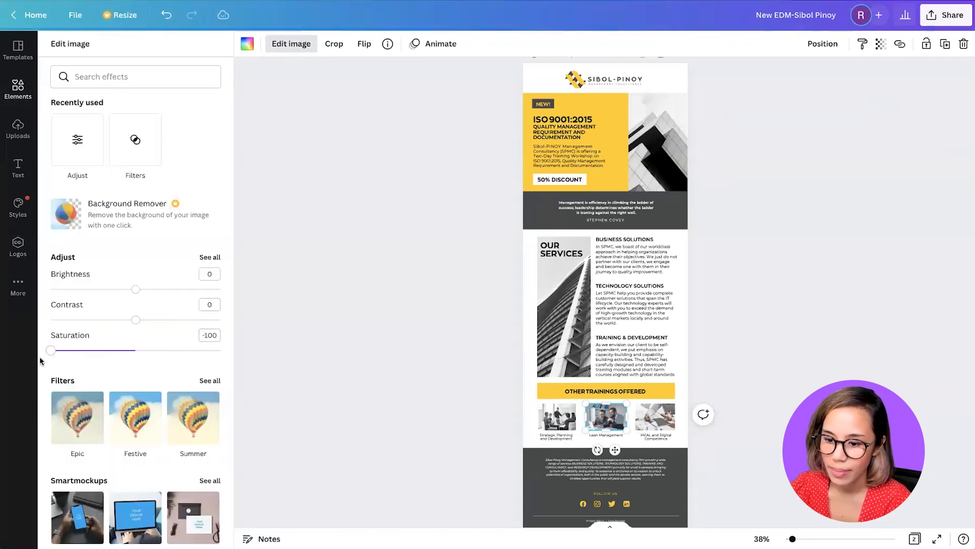
click(645, 420)
drag(135, 350, 38, 355)
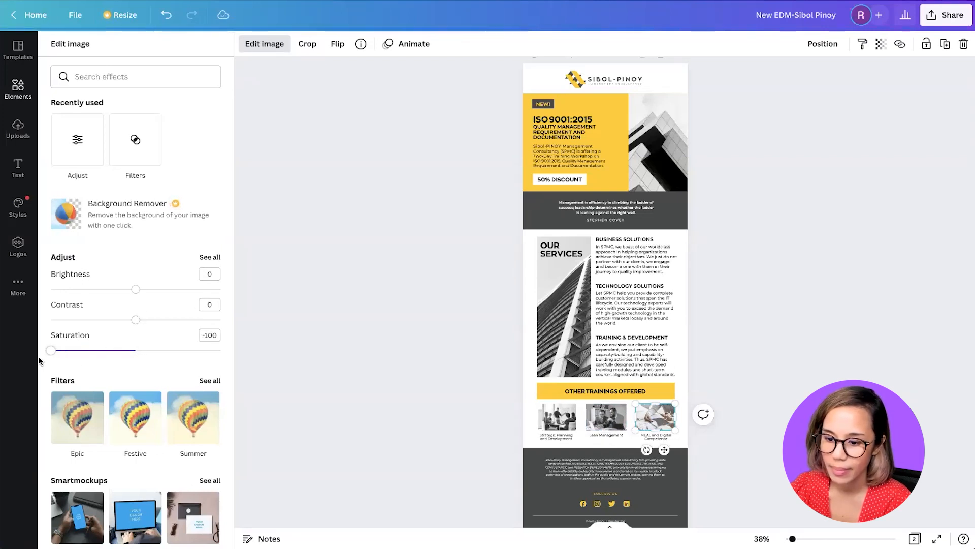
click(766, 385)
Step: Adjust the crop of the Lean Management photo by enlarging the image slightly within its frame
drag(794, 540, 811, 539)
scroll(768, 446, down, 6)
scroll(681, 348, down, 2)
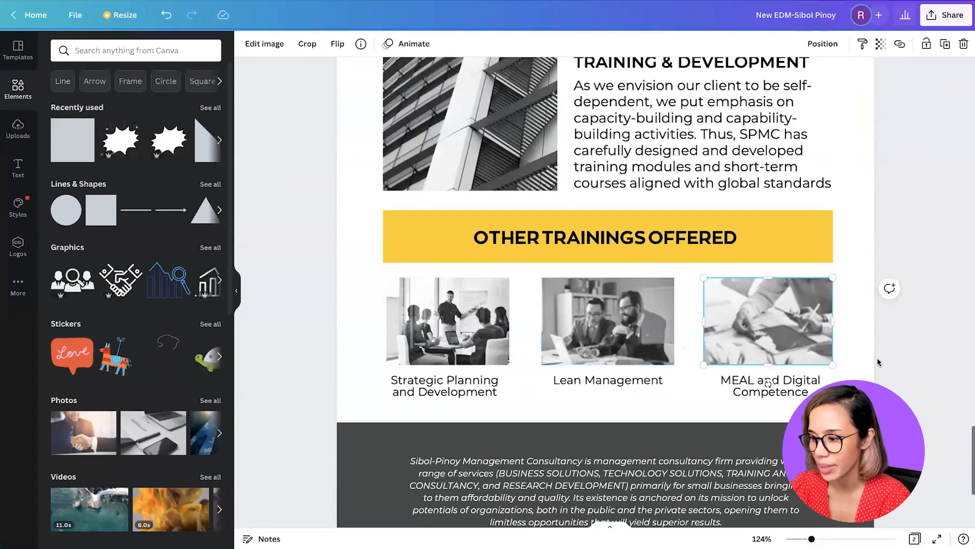
click(888, 349)
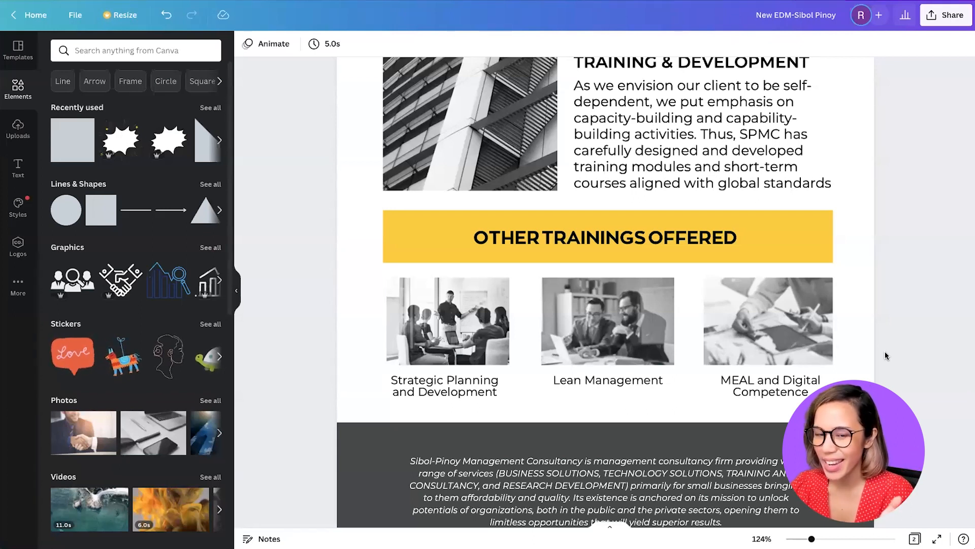
click(586, 324)
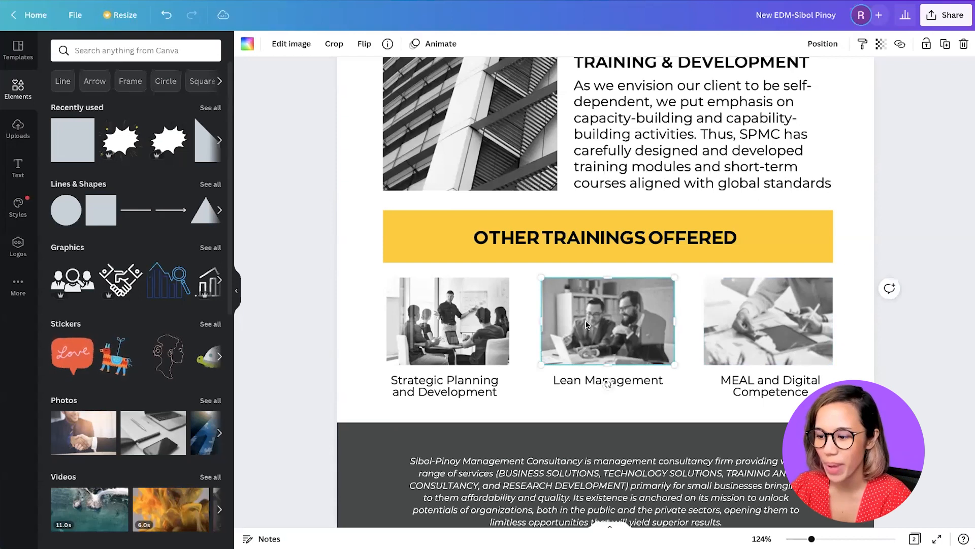
double_click(590, 325)
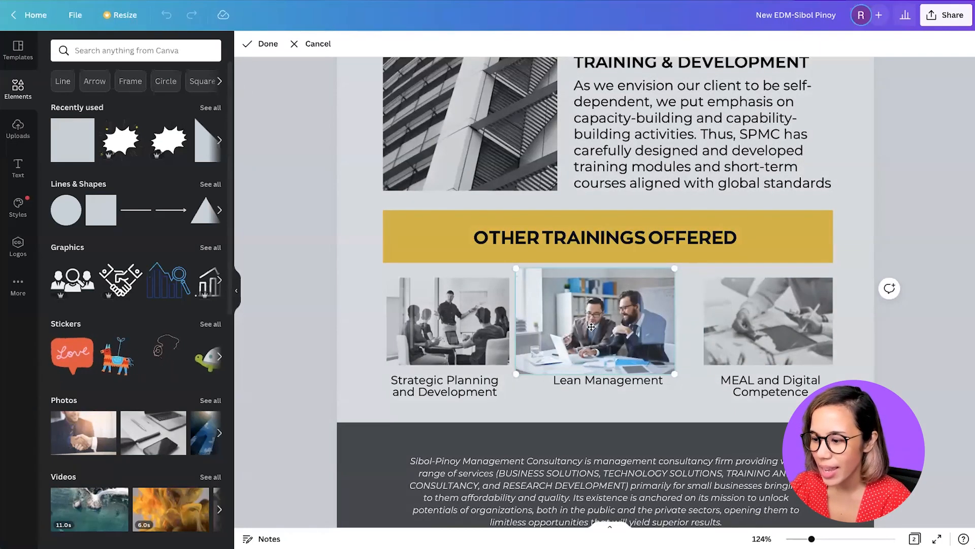
drag(514, 270, 541, 277)
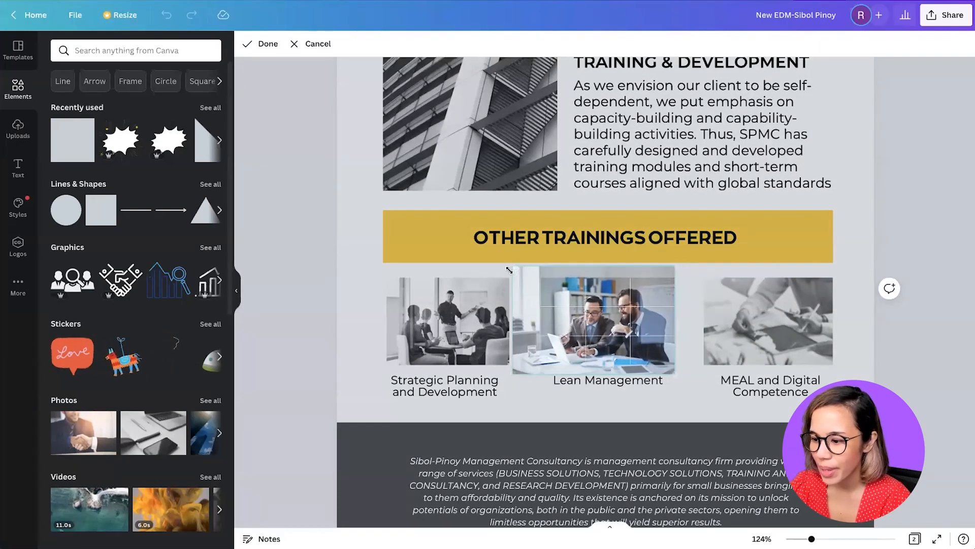
click(305, 254)
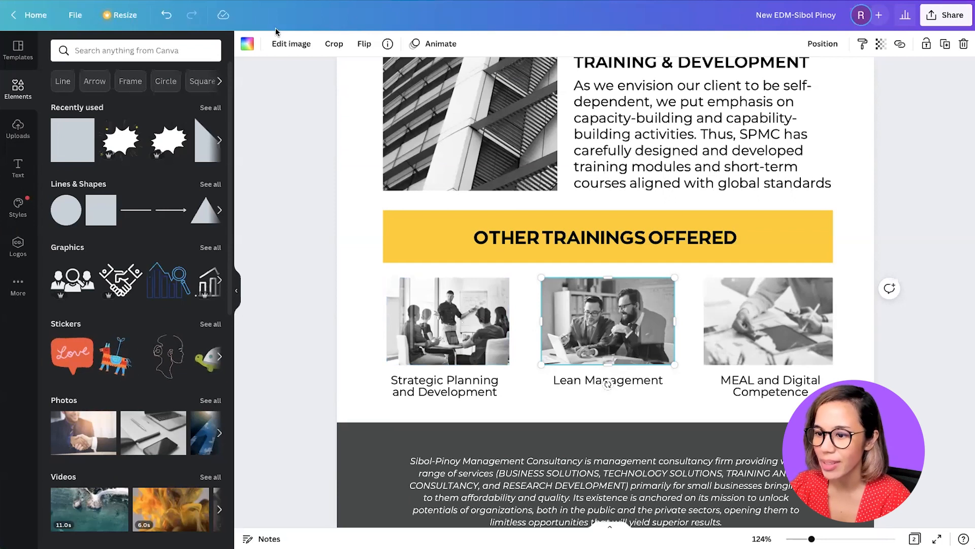
Step: Set the Lean Management photo's brightness to 15 and contrast to 9
click(279, 44)
drag(135, 289, 141, 290)
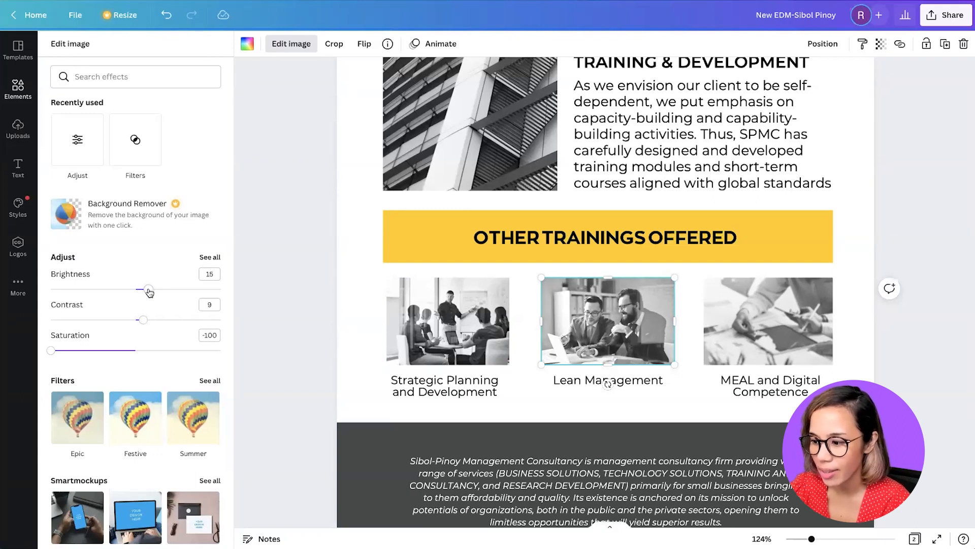
Step: Set the MEAL and Digital Competence photo's contrast to 14, shadows to -80 and highlights to -8
click(785, 326)
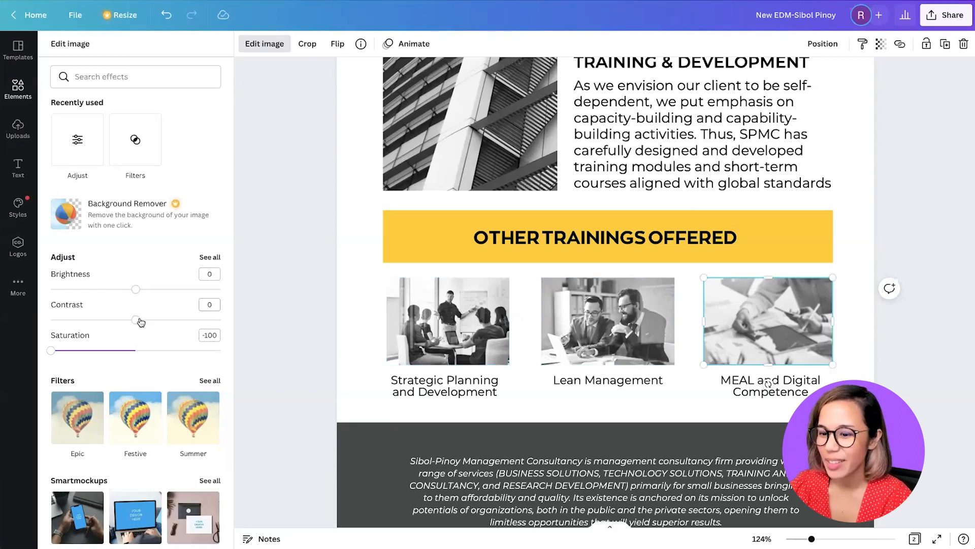
drag(137, 322, 142, 322)
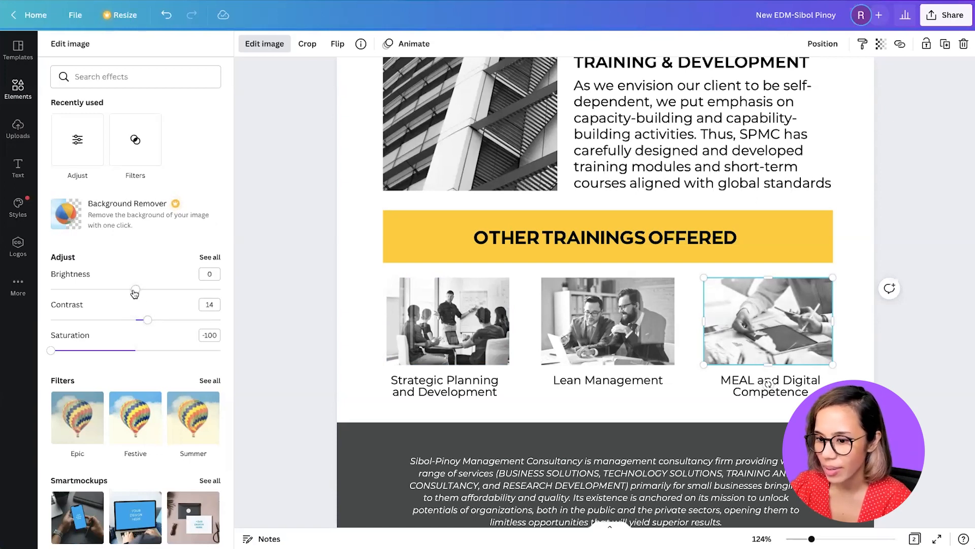
click(209, 257)
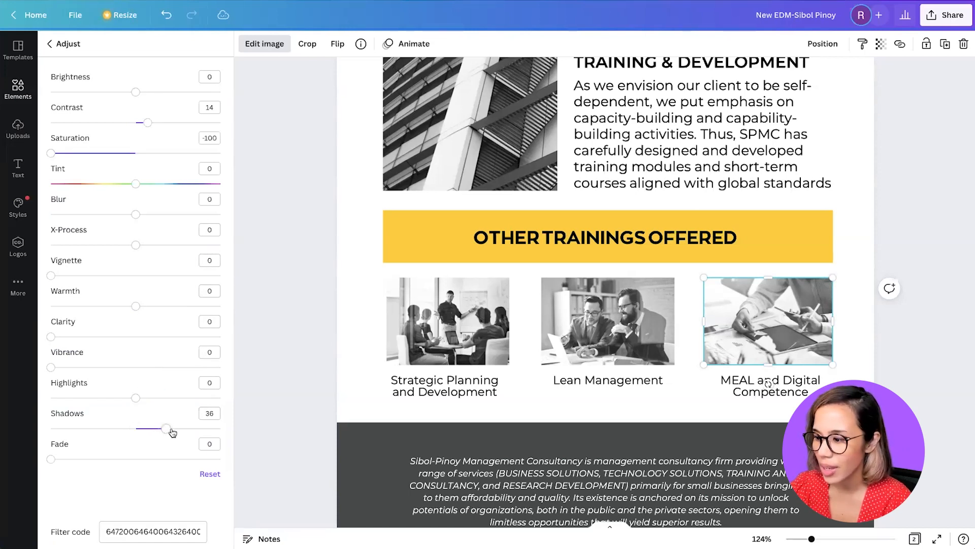
click(102, 432)
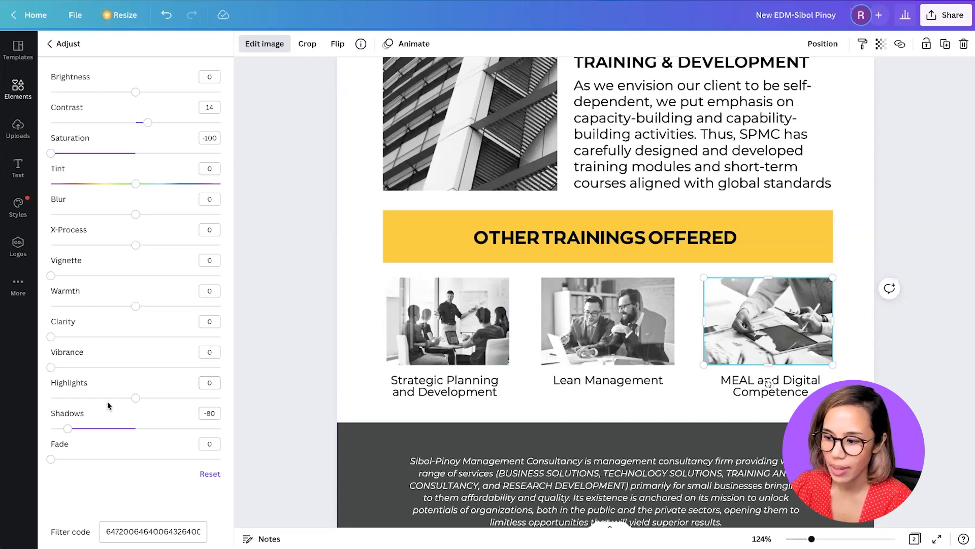
drag(137, 398, 126, 399)
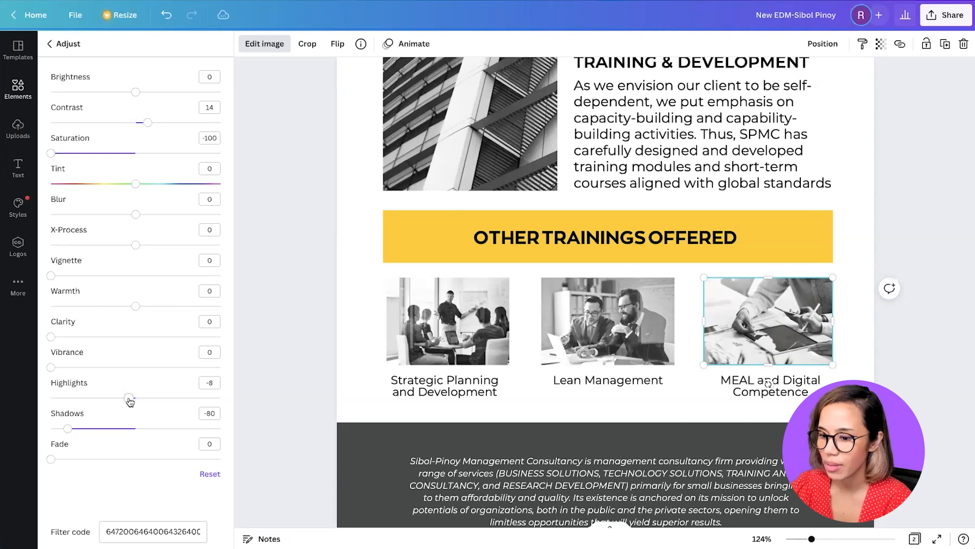
click(298, 347)
click(297, 347)
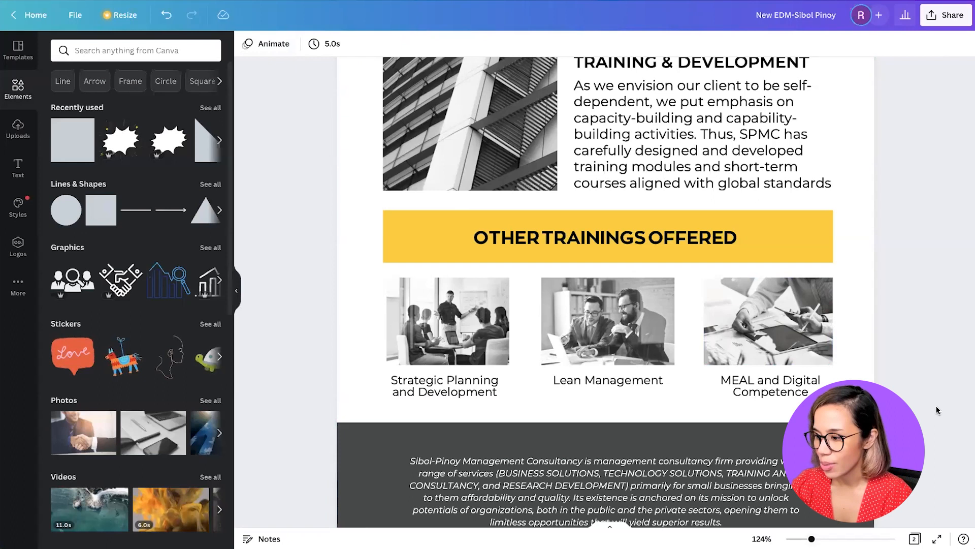
Step: Review the whole redesigned layout, switch to the original Copy of EDM design and look through its pages for comparison
key(ctrl+minus)
key(ctrl+minus)
key(ctrl+minus)
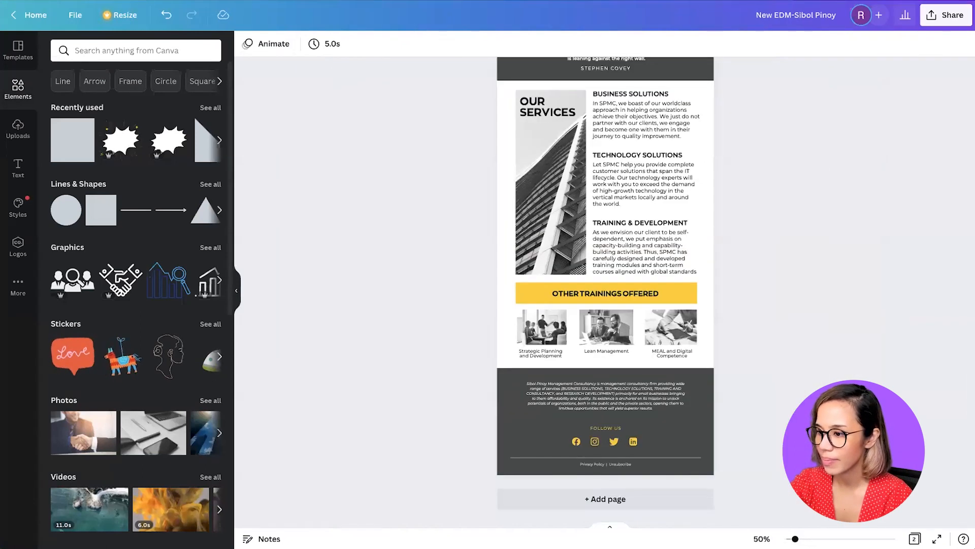
key(ctrl+minus)
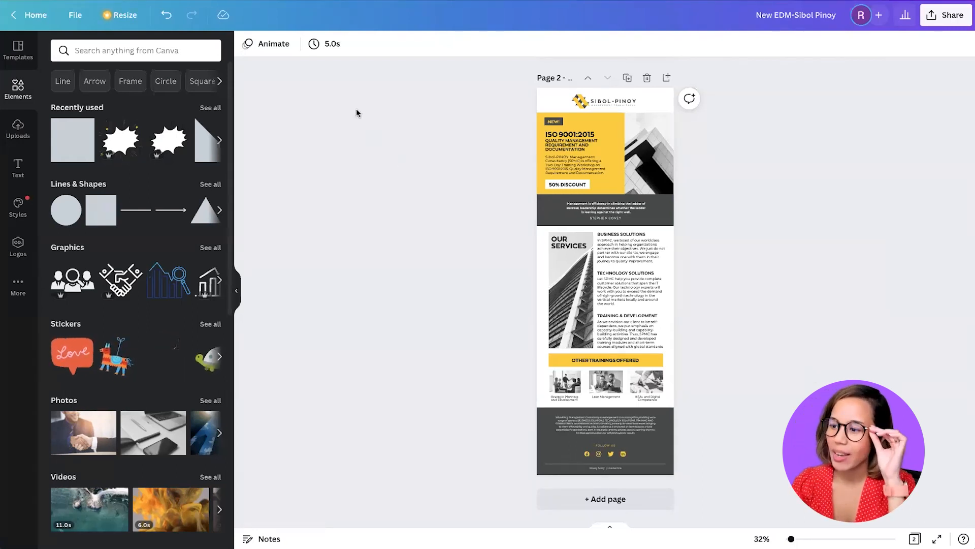
click(233, 0)
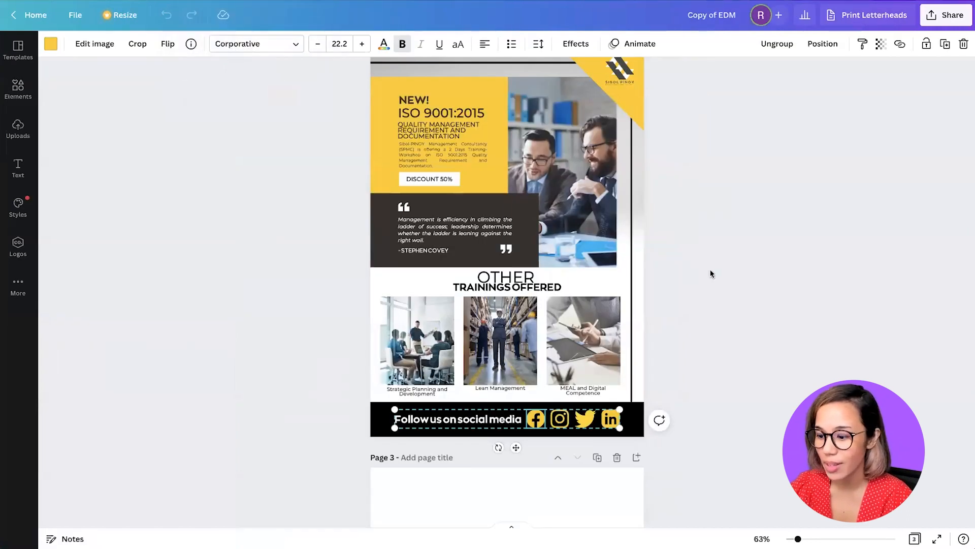
scroll(708, 268, up, 1)
click(703, 260)
scroll(692, 223, up, 8)
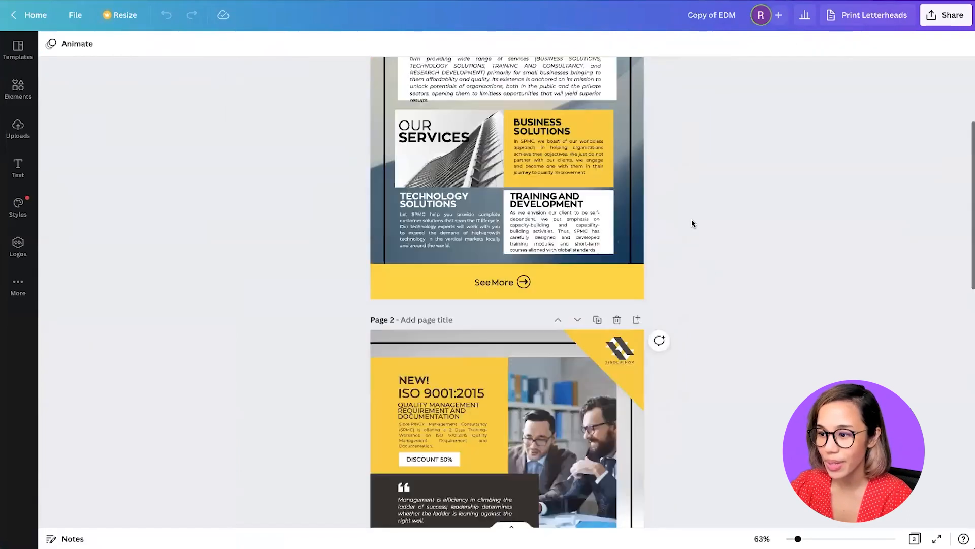
scroll(690, 223, down, 7)
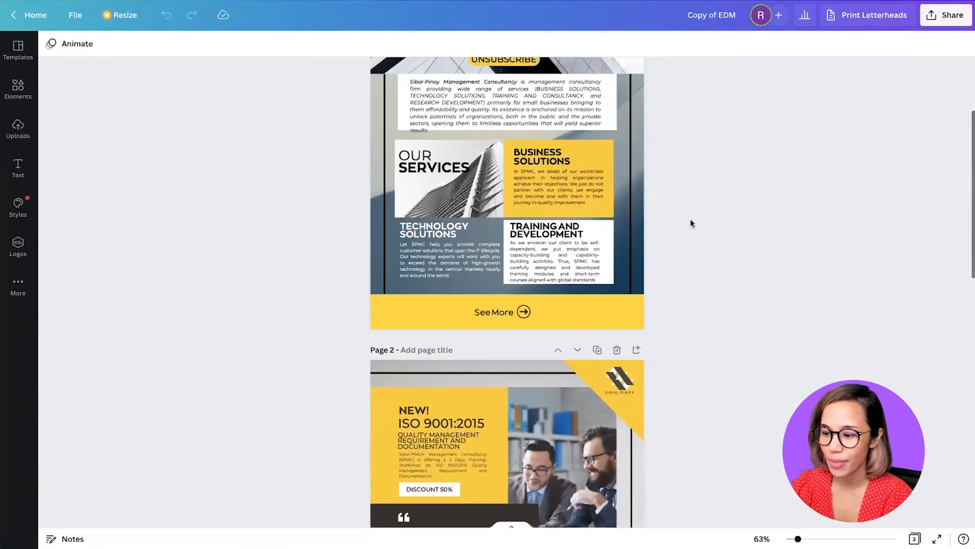
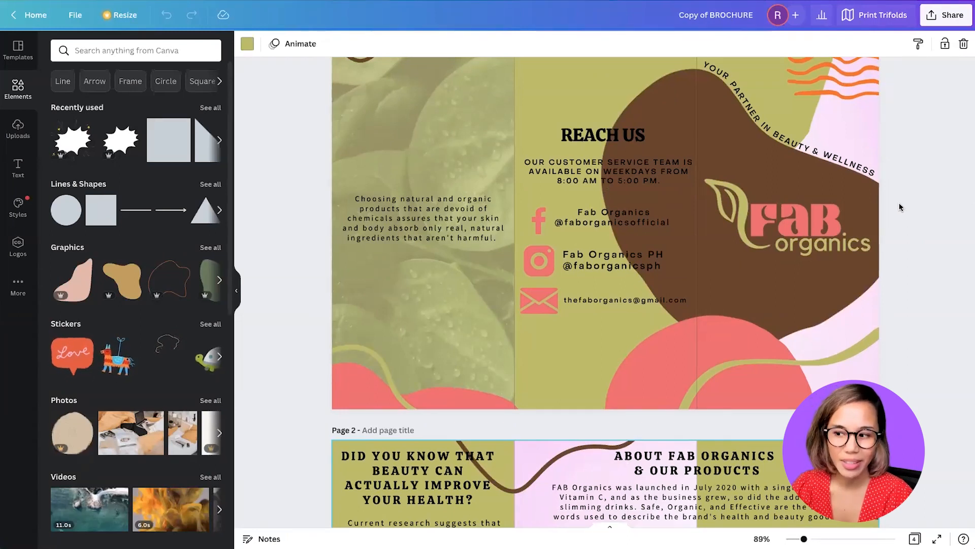
Step: Check the fonts and text sizes of the curved tagline, REACH US heading, contact text and paragraph on page 1 of the brochure
scroll(900, 207, up, 1)
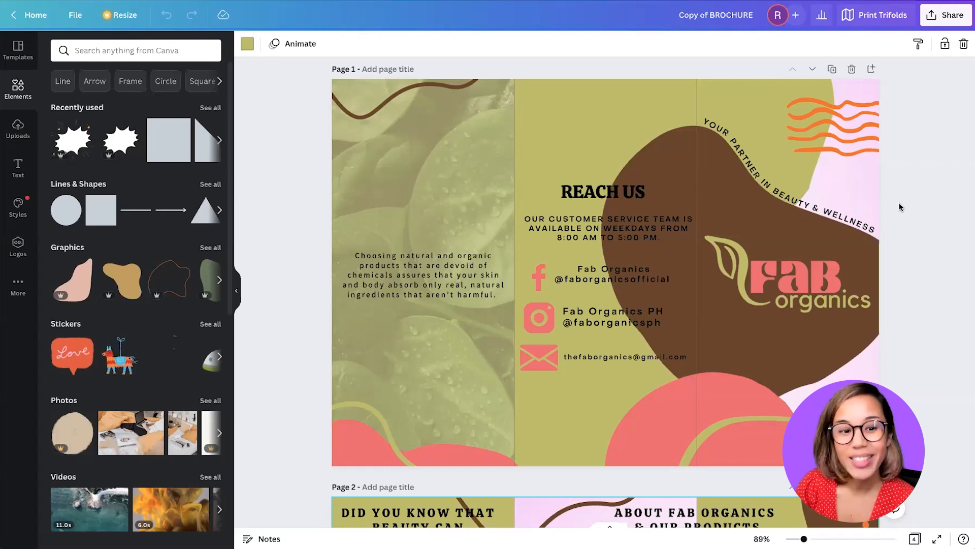
click(741, 159)
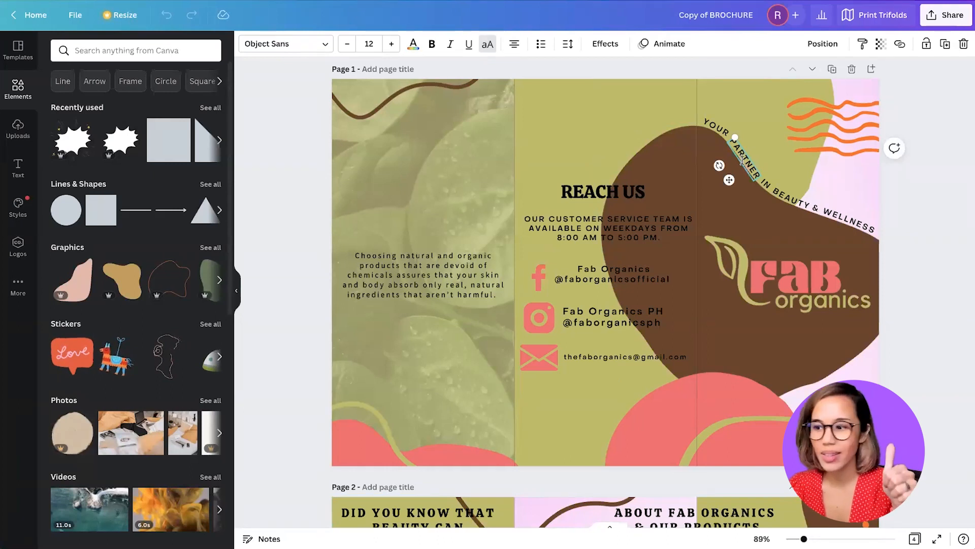
click(586, 187)
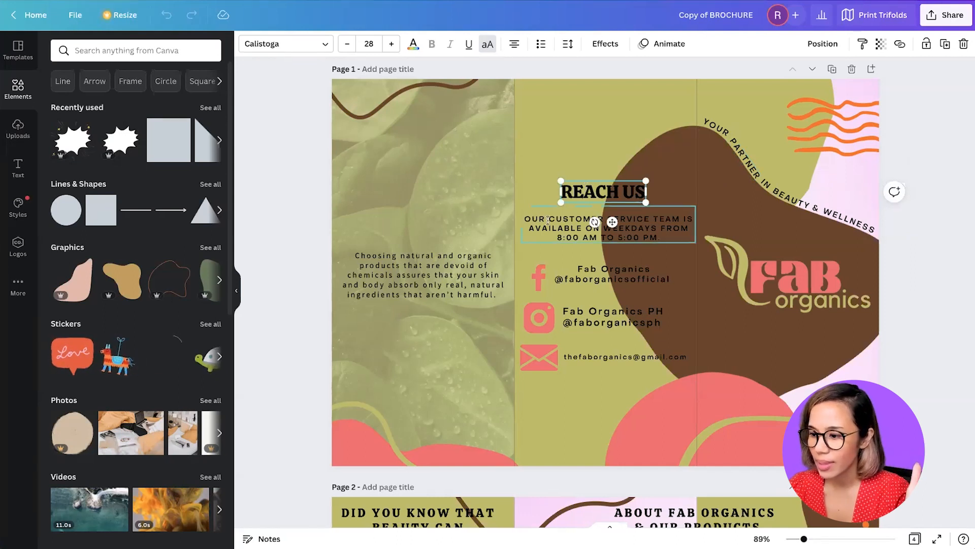
click(584, 276)
click(458, 289)
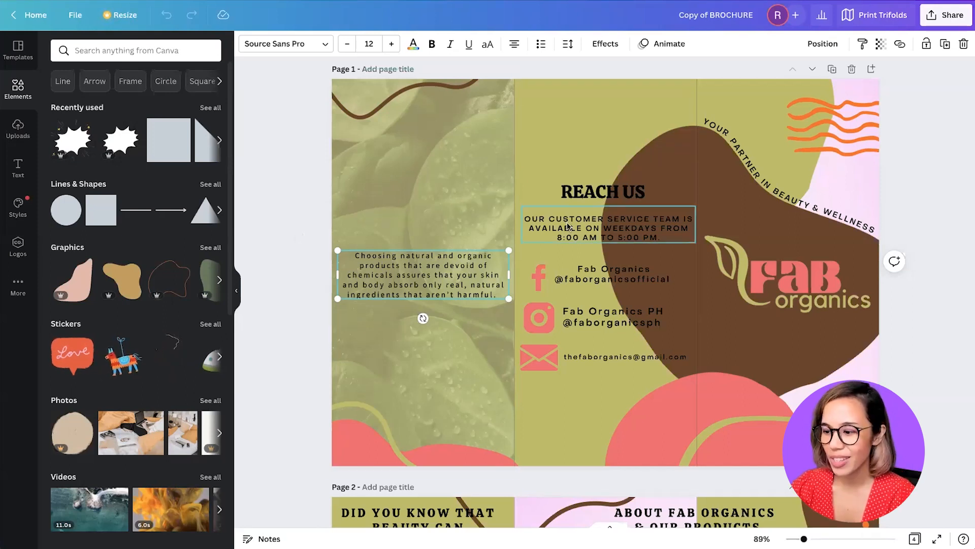
click(590, 237)
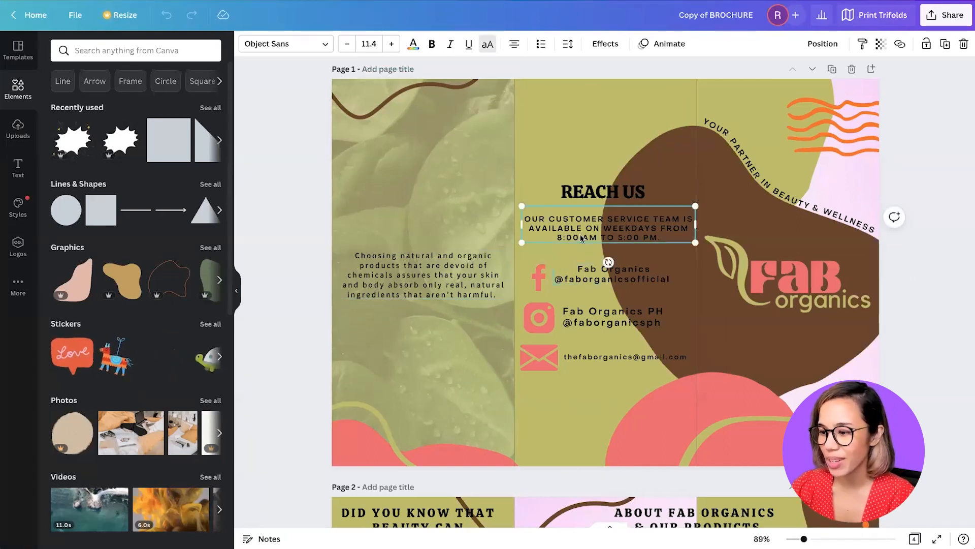
click(586, 274)
click(577, 236)
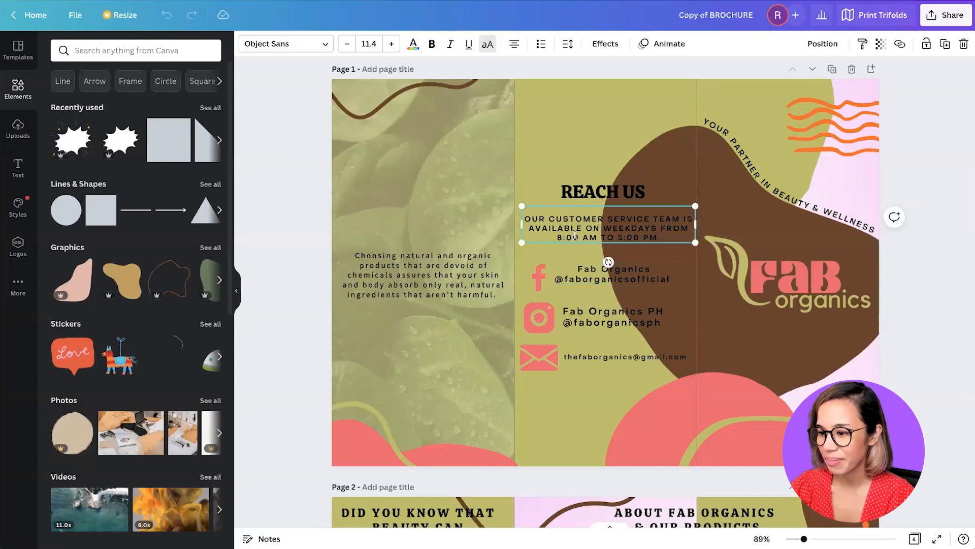
click(578, 274)
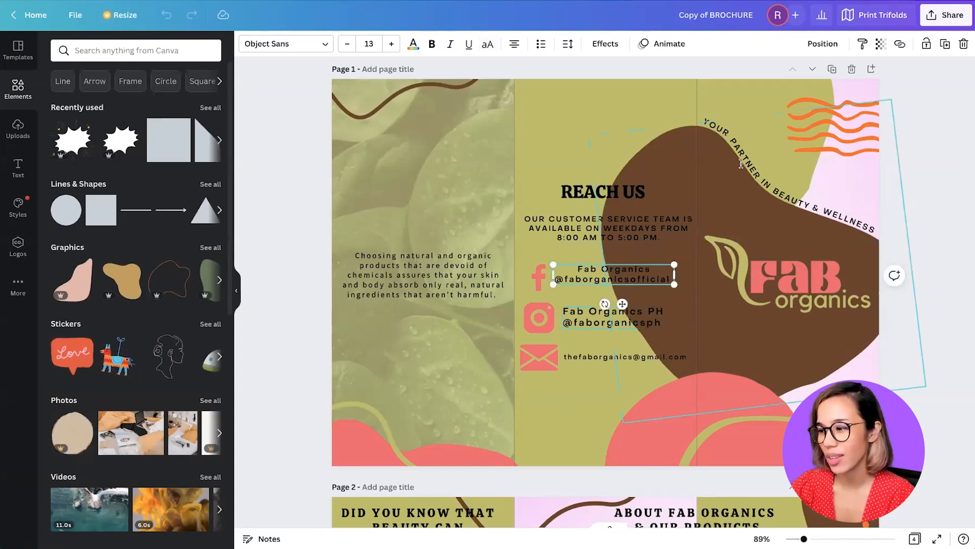
click(900, 215)
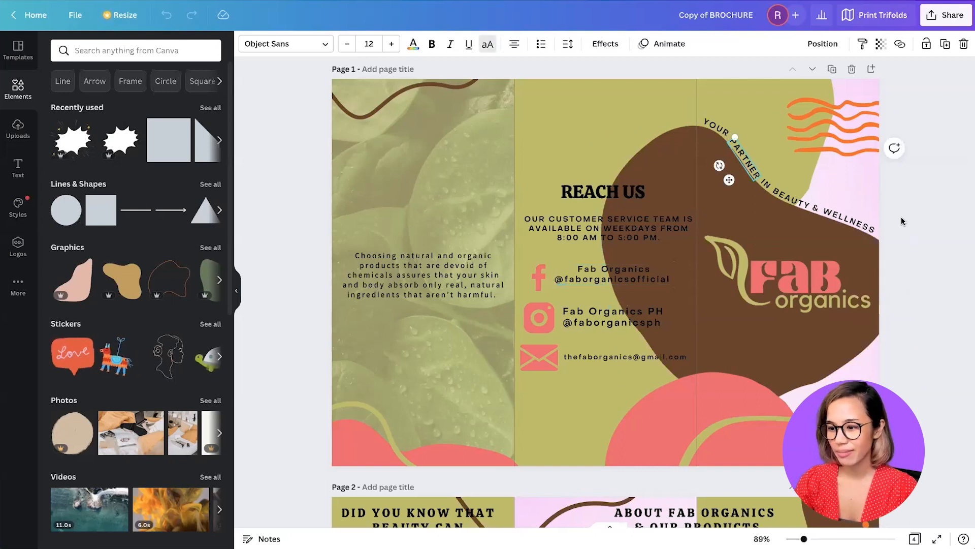
Step: Check the letter and line spacing of the paragraph about choosing natural and organic products on page 1
click(384, 266)
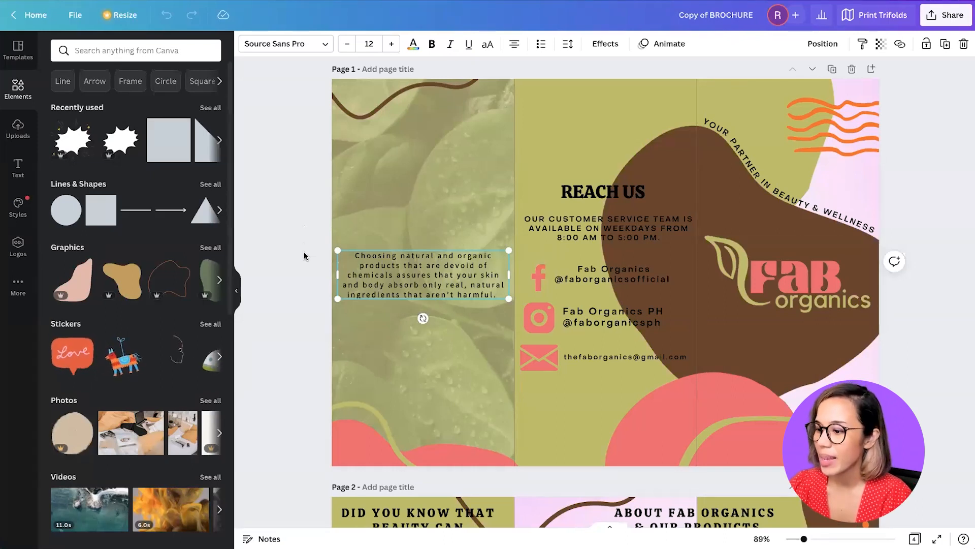
scroll(304, 254, down, 2)
scroll(303, 254, down, 4)
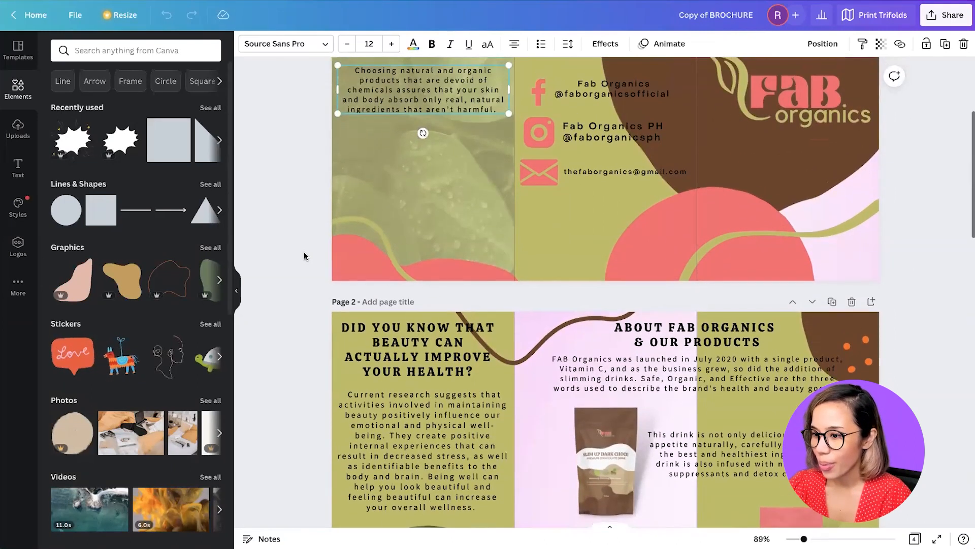
scroll(304, 255, up, 3)
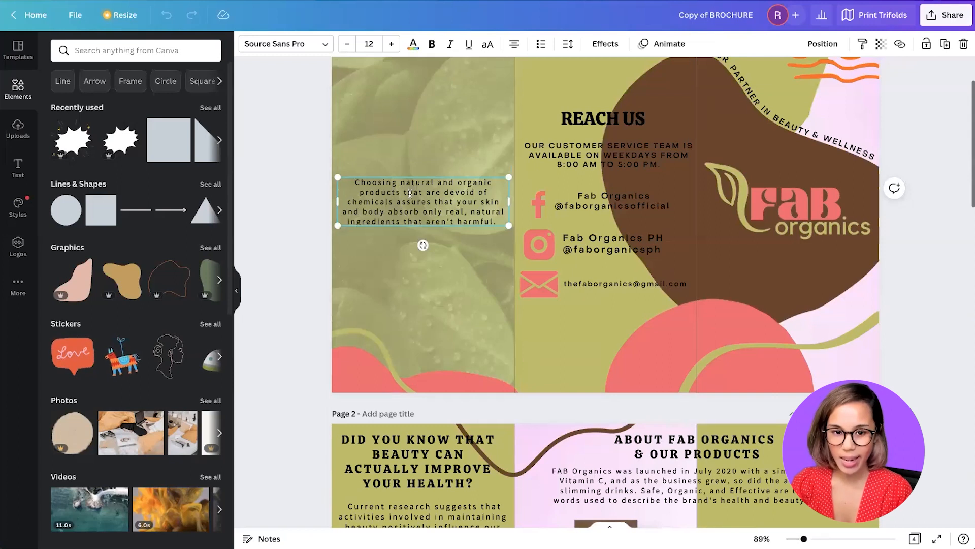
click(569, 46)
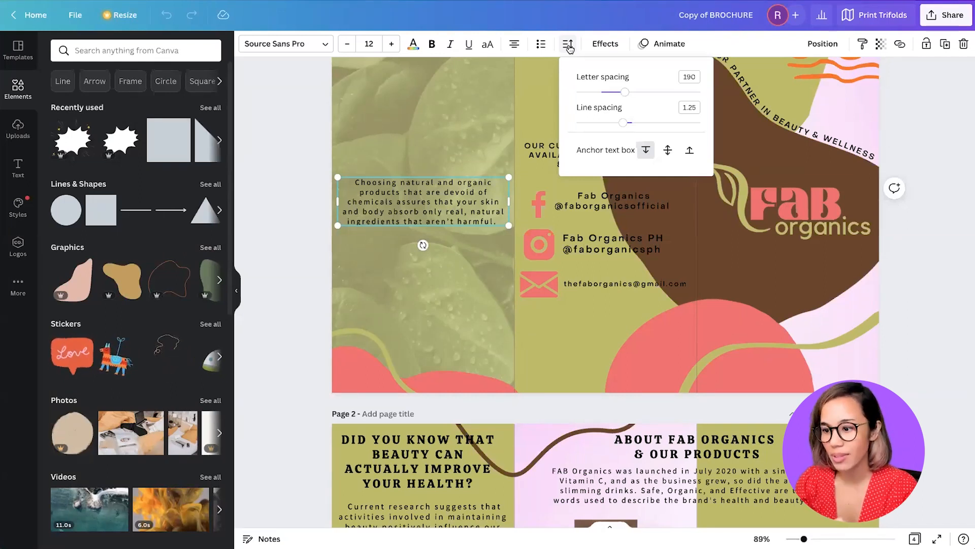
Step: Examine the font of the DID YOU KNOW heading and the overall text layout on page 2 of the brochure
scroll(272, 355, down, 4)
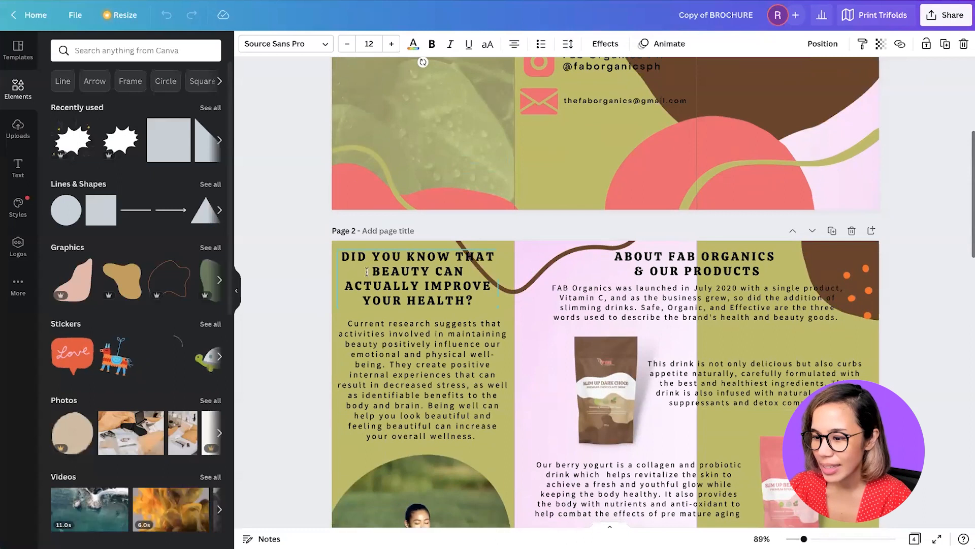
click(345, 283)
scroll(308, 325, down, 2)
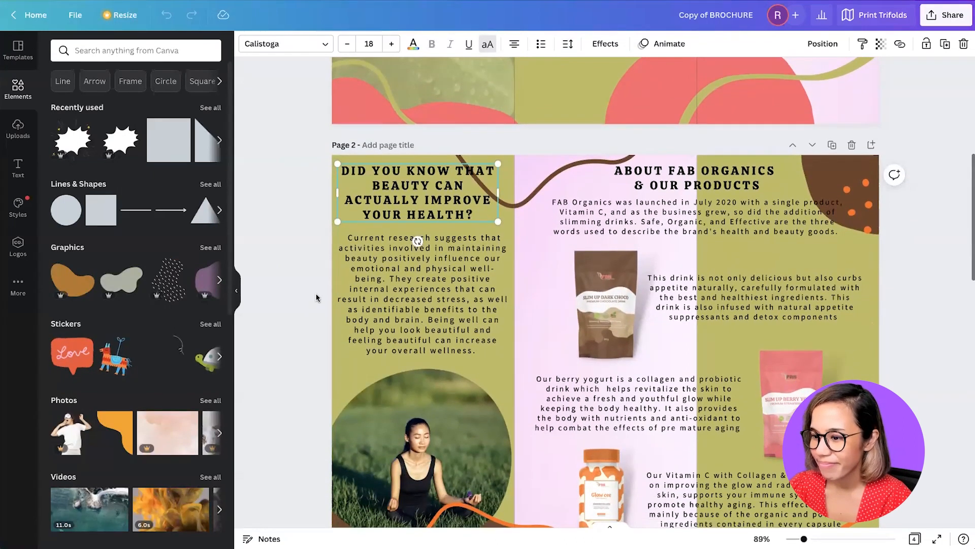
scroll(315, 289, down, 1)
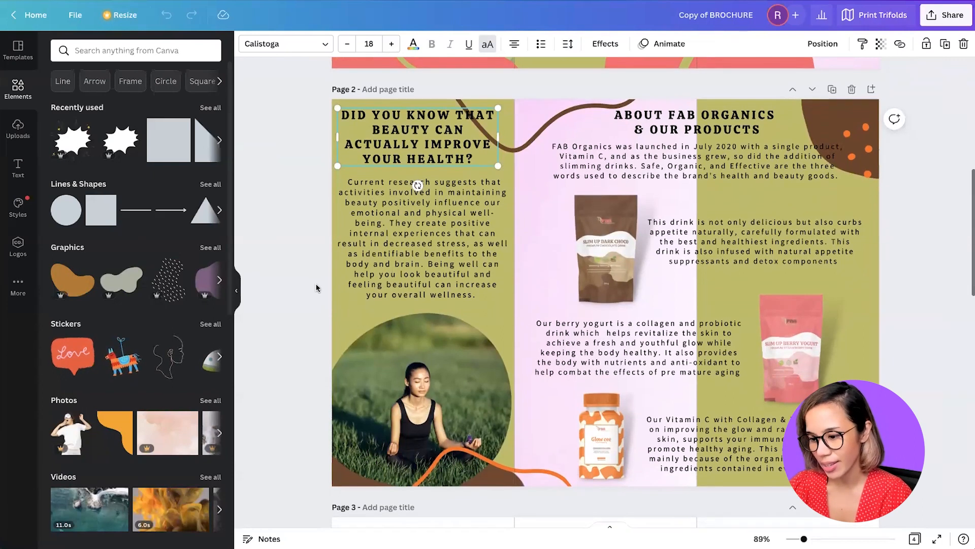
scroll(316, 287, up, 2)
scroll(316, 288, up, 2)
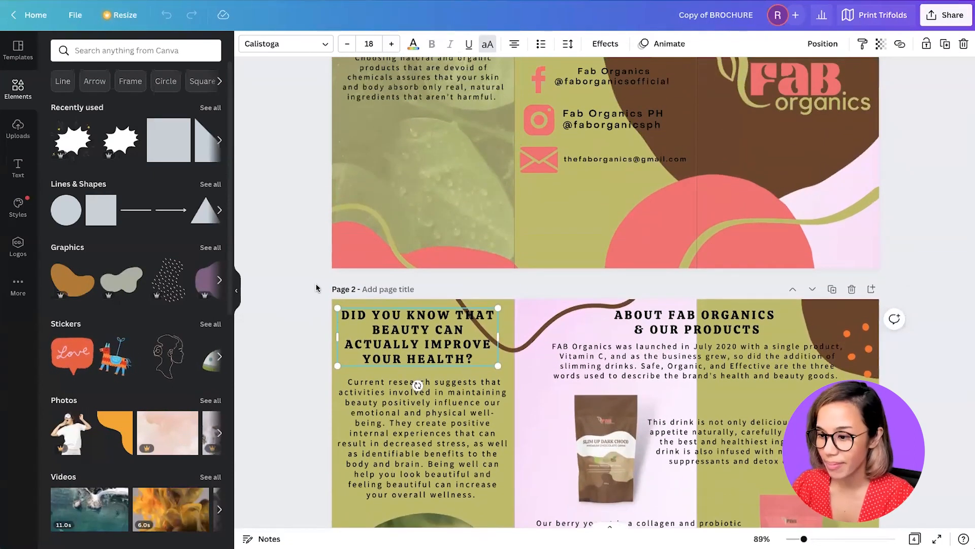
Step: Look over pages 1 and 2 of the brochure to assess their overall layout and colours
scroll(316, 288, up, 1)
scroll(316, 288, down, 3)
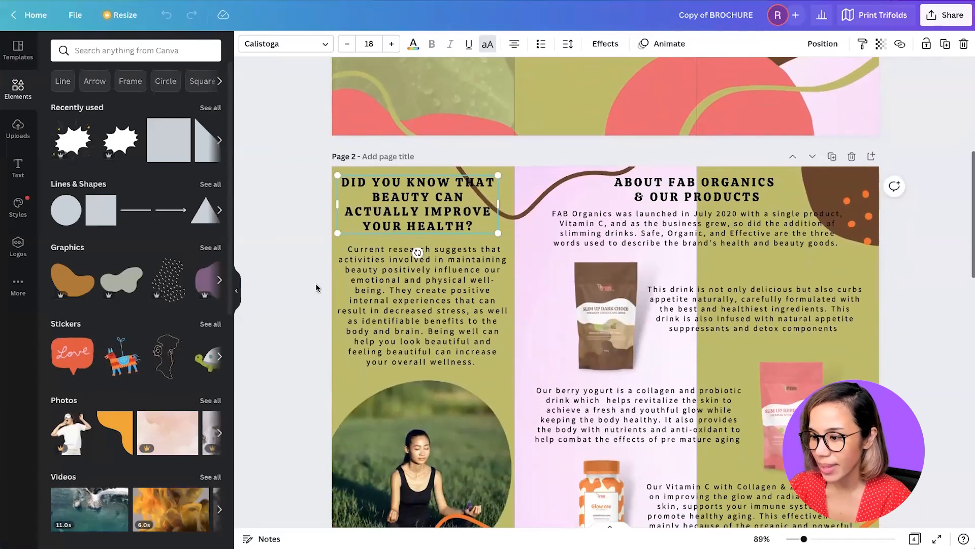
scroll(316, 288, down, 2)
scroll(316, 288, up, 1)
scroll(316, 288, up, 6)
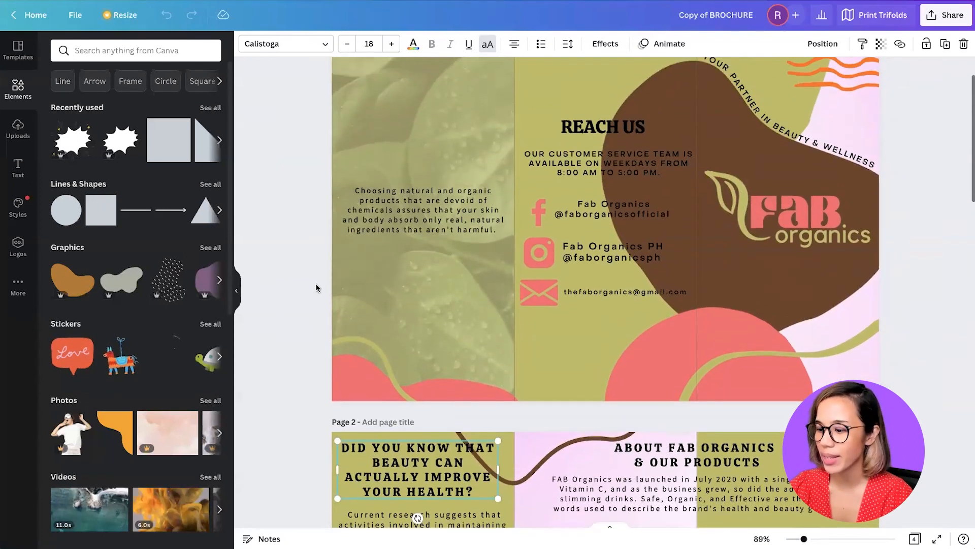
scroll(315, 282, down, 8)
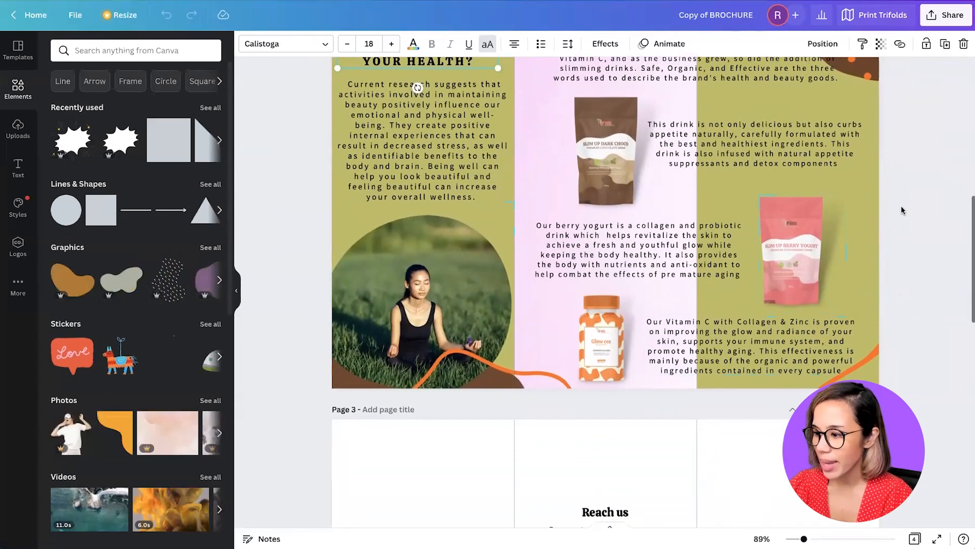
Step: Add a new page after page 2 and remove its olive background to leave it blank
scroll(901, 206, up, 2)
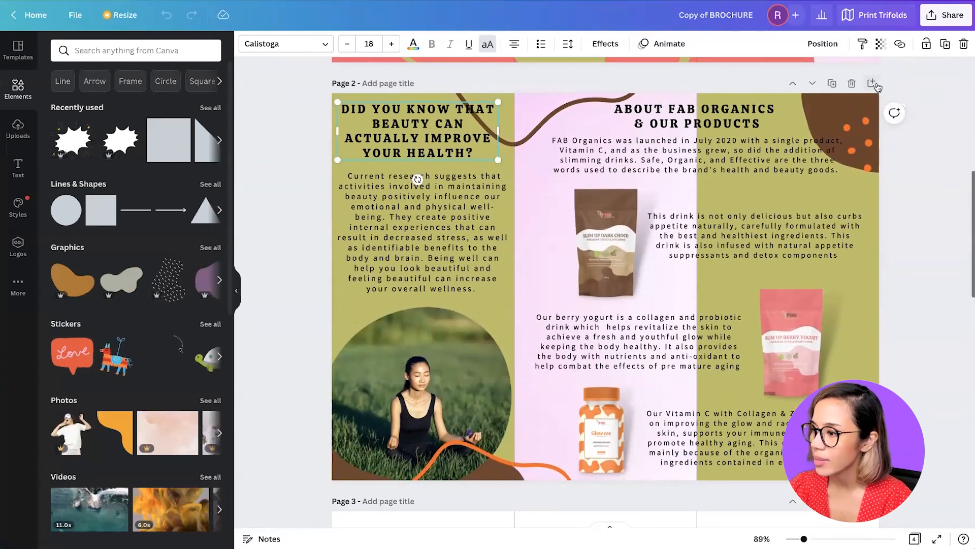
click(871, 83)
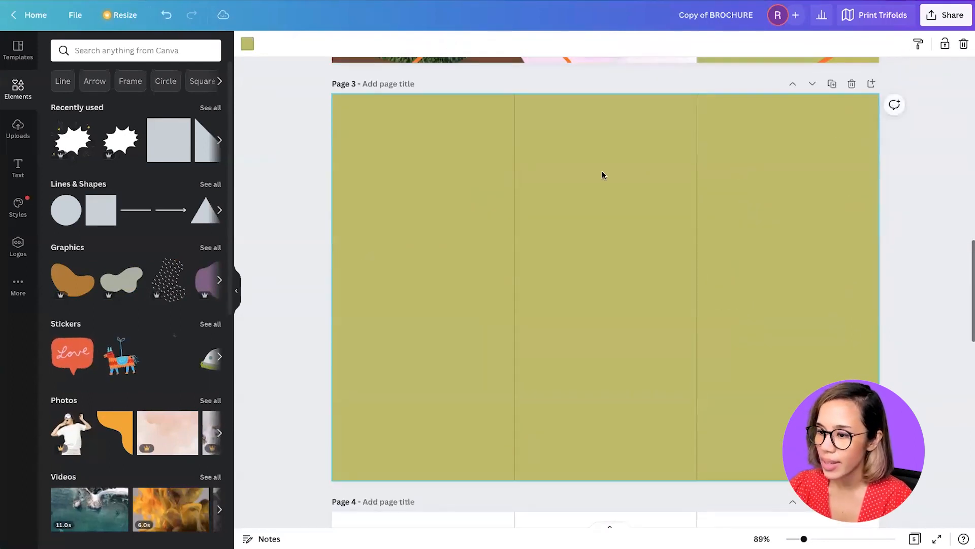
key(Delete)
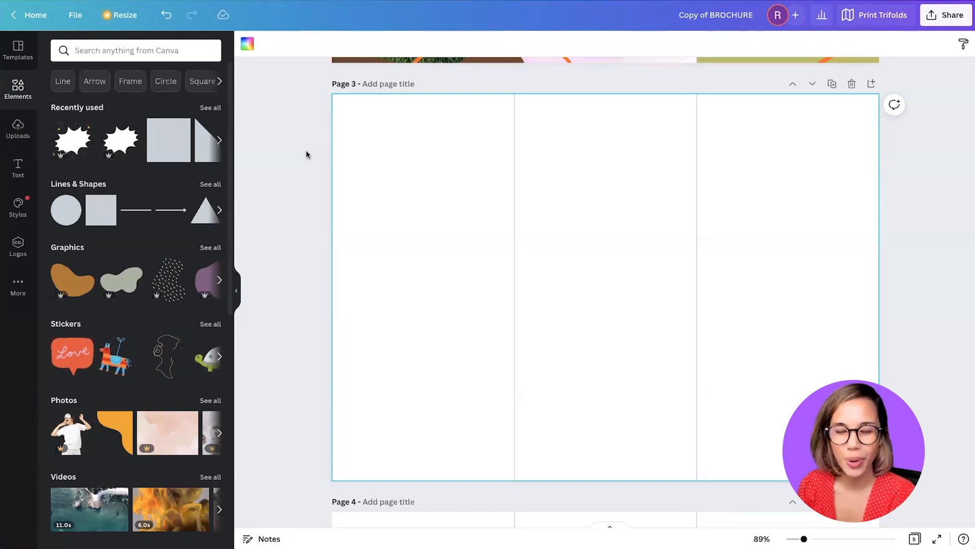
Step: Add a dark green square to page 3 and stretch it to full height across the first two panels
click(101, 209)
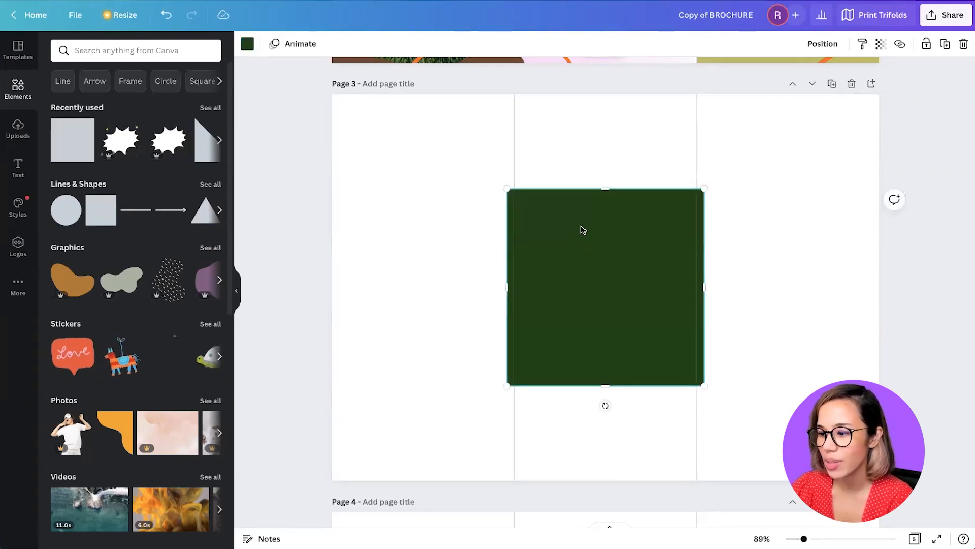
drag(553, 207, 377, 128)
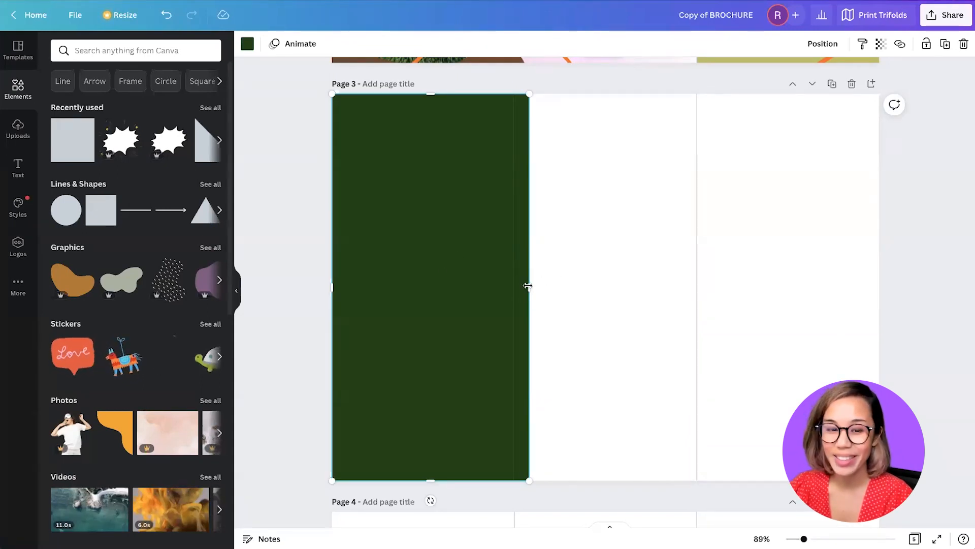
drag(525, 285, 695, 270)
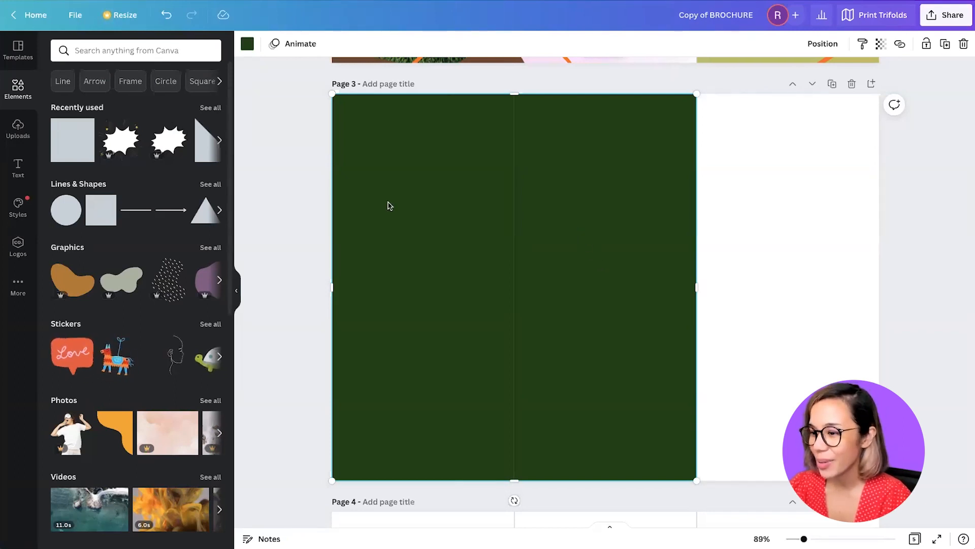
click(305, 190)
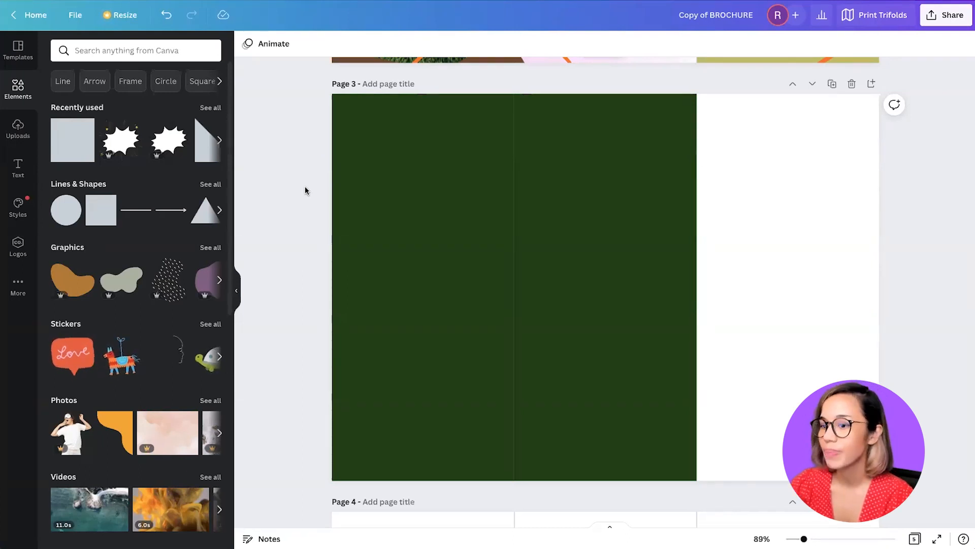
Step: Open the green block's colour choices and compare them with the colours used on page 2
click(388, 170)
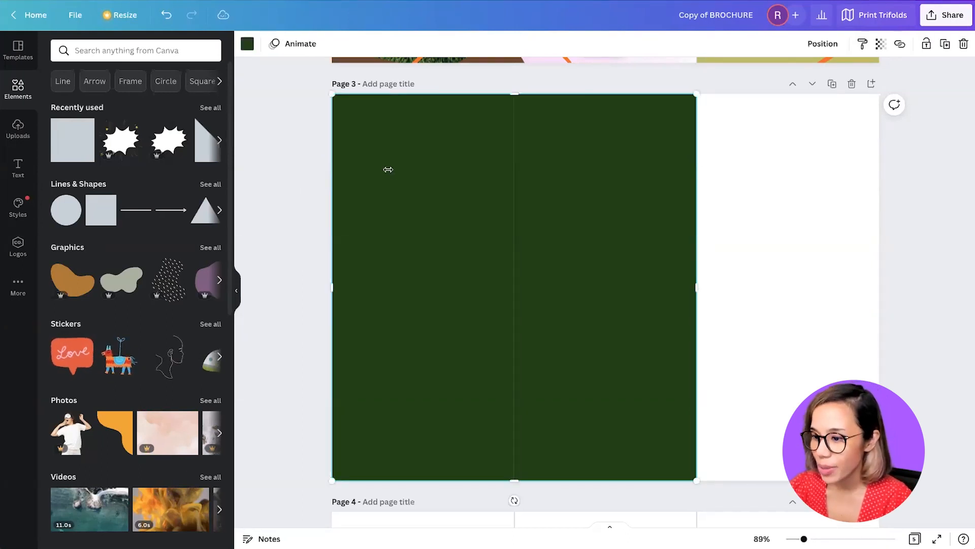
click(248, 47)
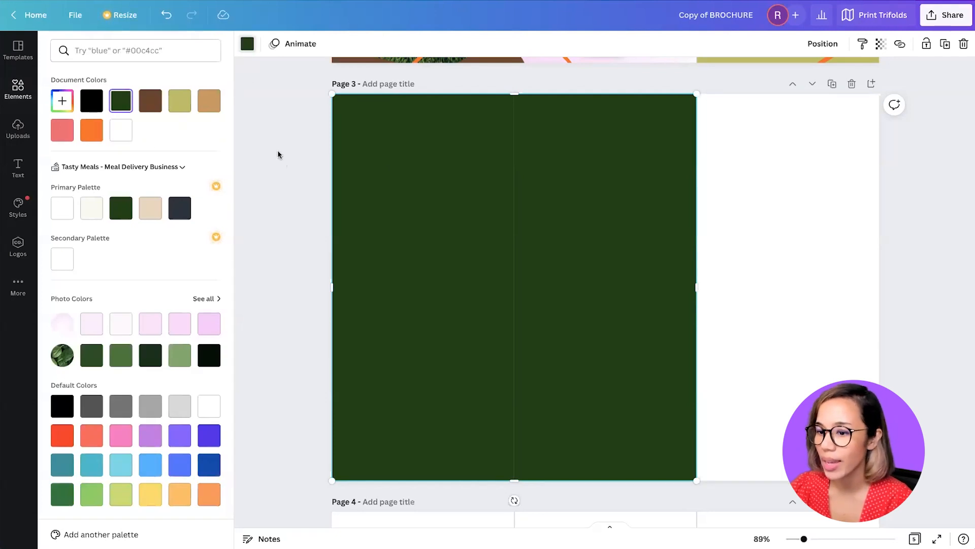
scroll(278, 154, up, 1)
scroll(278, 154, up, 6)
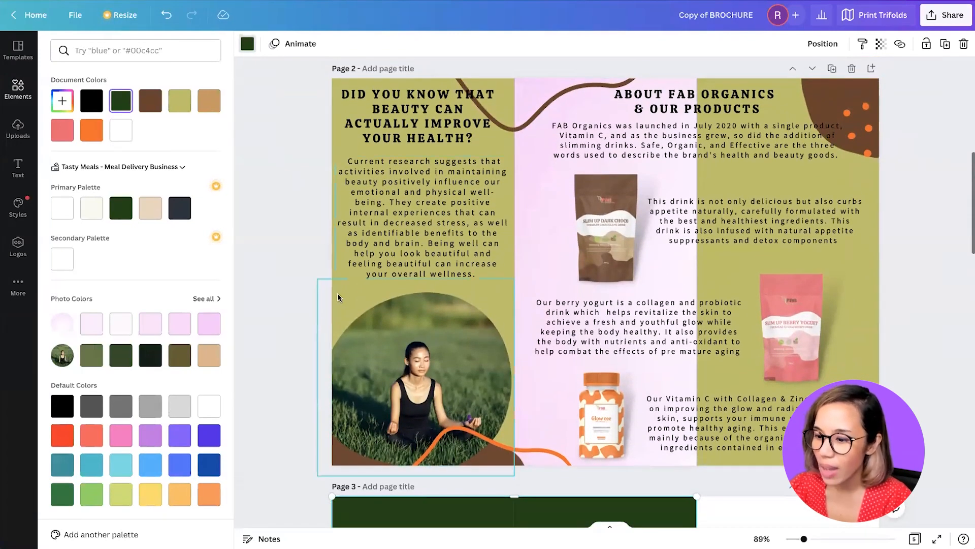
scroll(301, 264, down, 1)
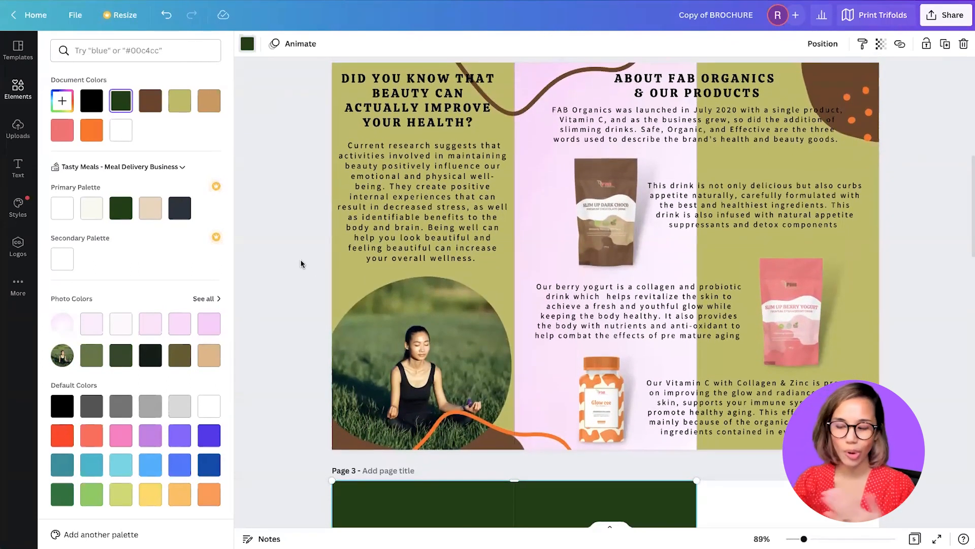
scroll(301, 264, down, 5)
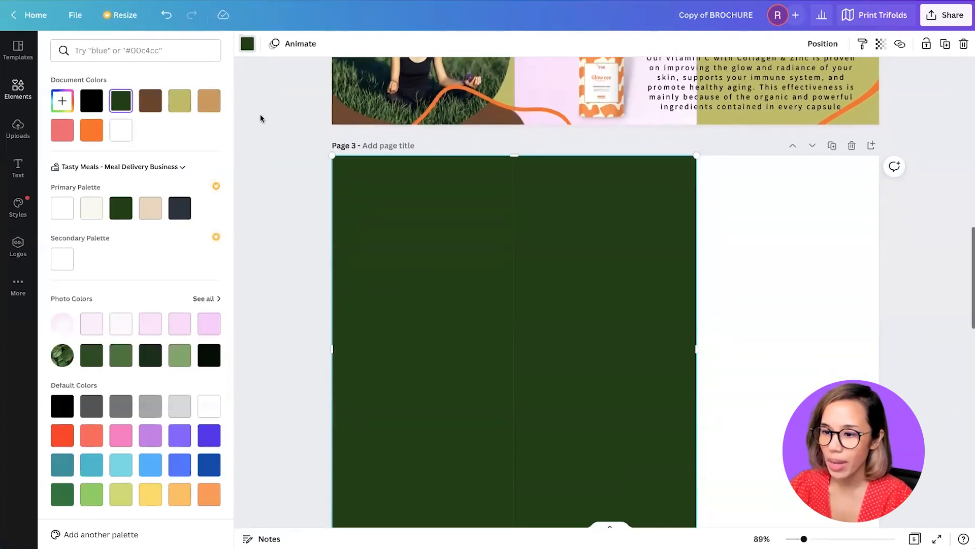
Step: Add a beige square beside the green block and reshape it into a full-height strip covering about half of the third panel
click(400, 248)
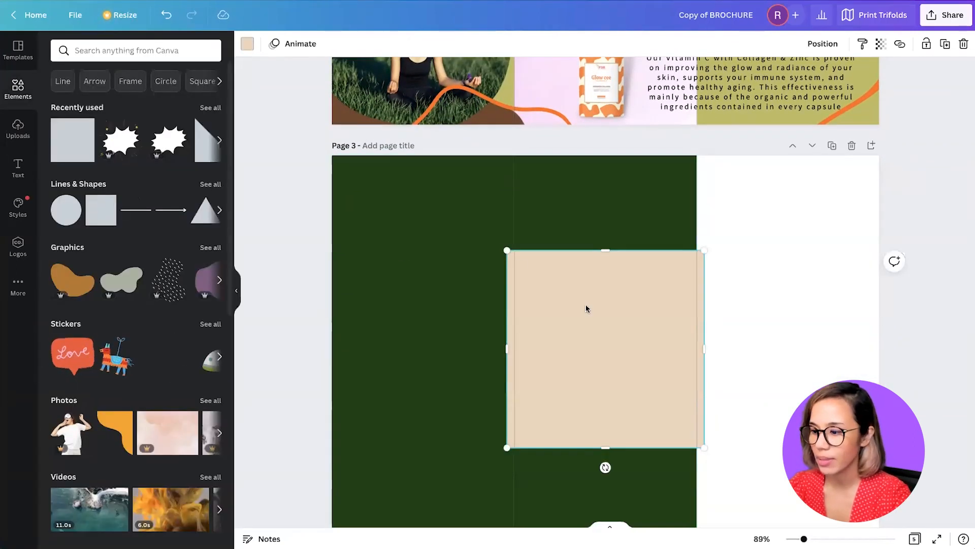
drag(556, 300, 762, 207)
drag(895, 250, 792, 248)
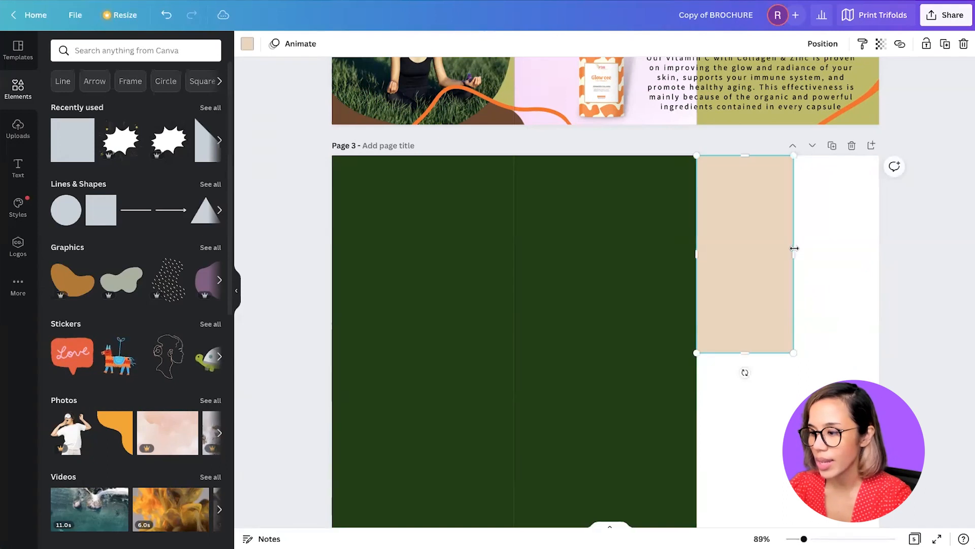
scroll(792, 247, down, 2)
drag(742, 266, 742, 455)
Step: Check the browns on page 2 and recolour the beige strip on page 3 to brown #623A21
scroll(301, 161, up, 6)
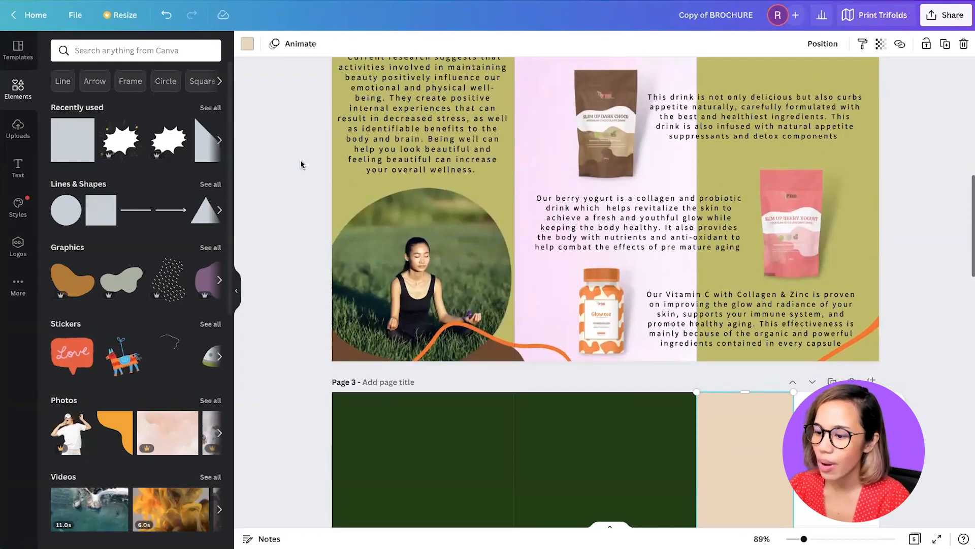
scroll(300, 161, up, 3)
scroll(300, 162, down, 8)
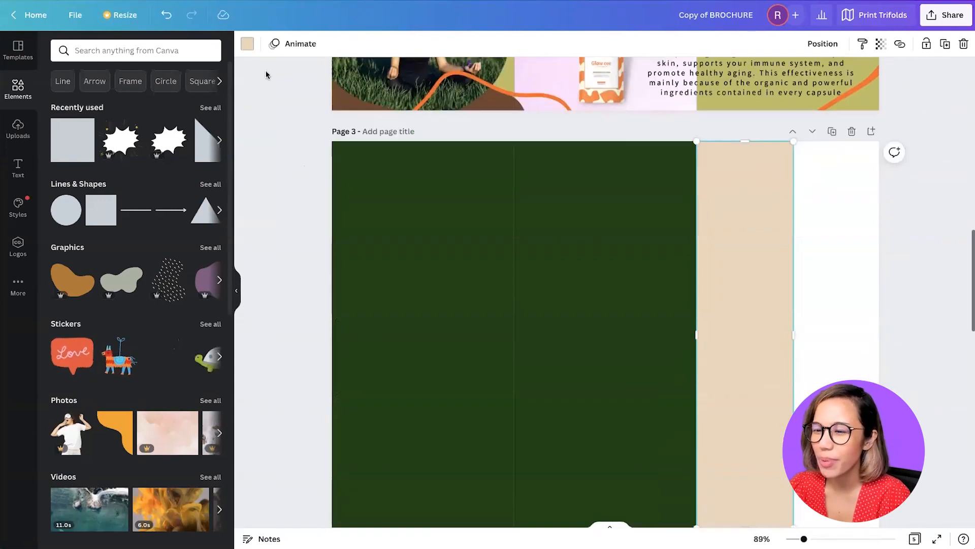
click(247, 44)
click(62, 104)
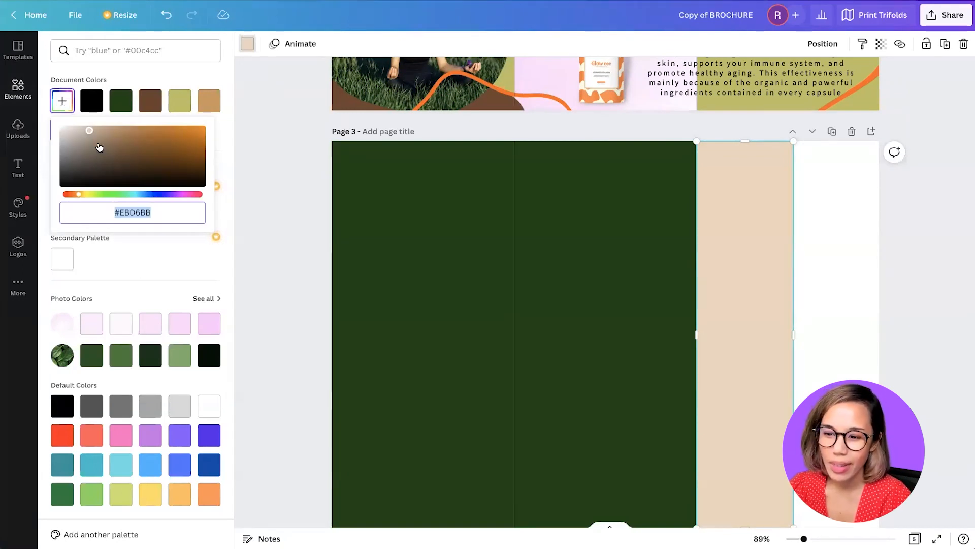
drag(102, 150, 163, 166)
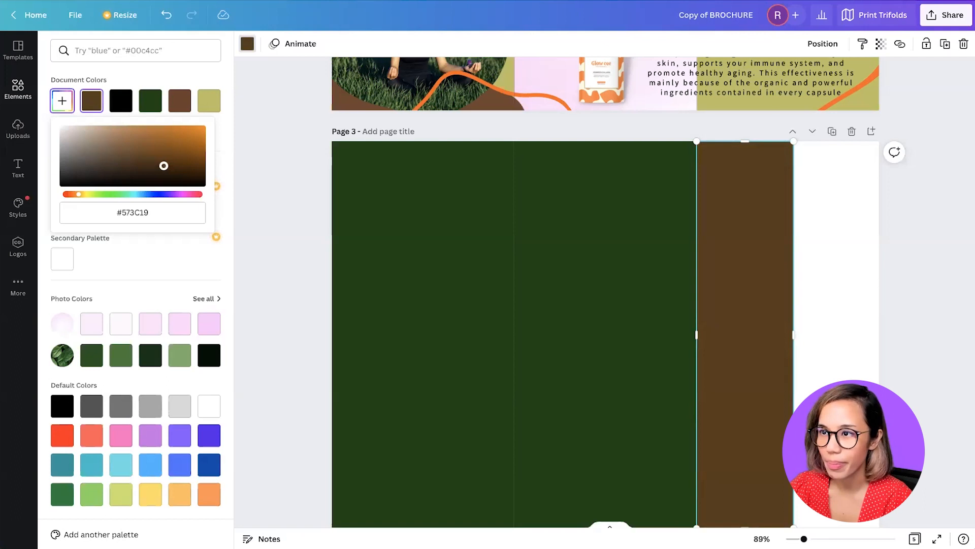
click(156, 216)
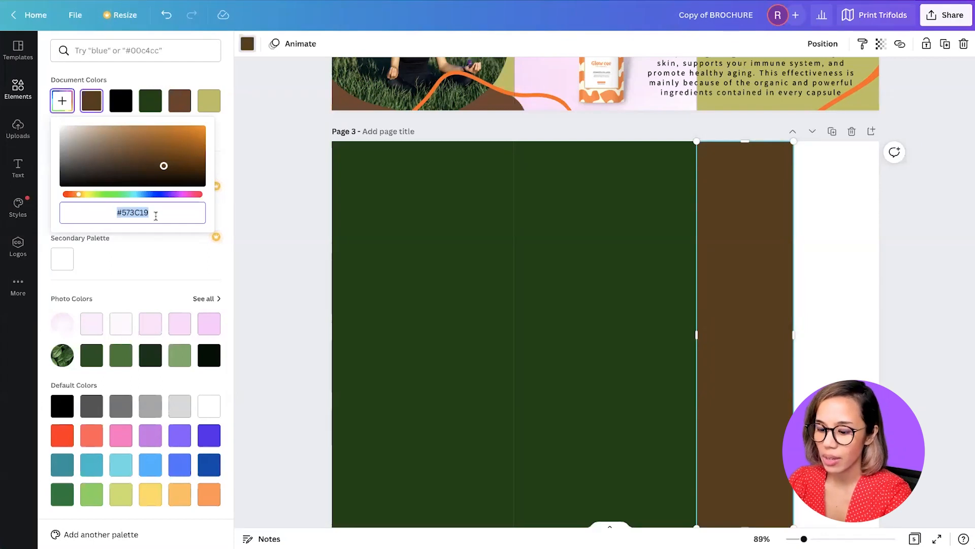
text(#623)
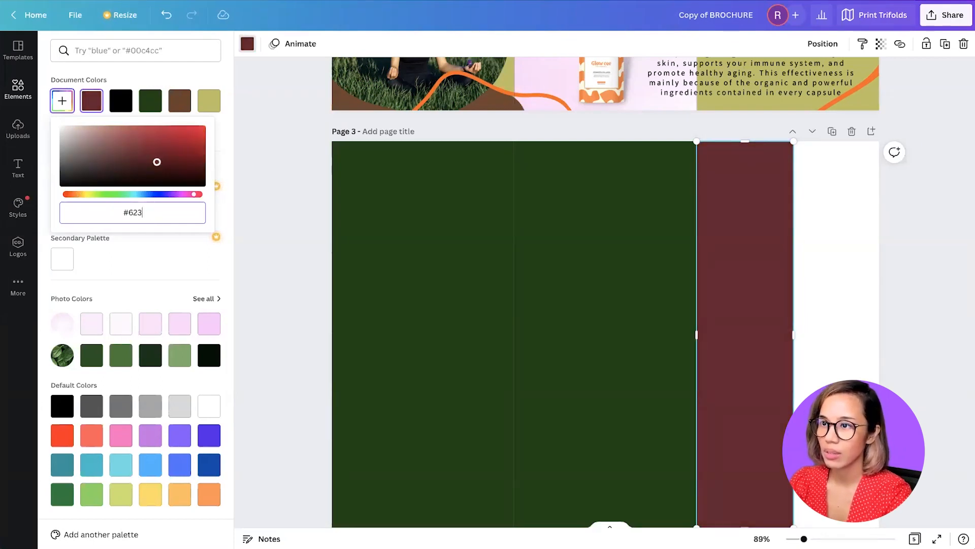
text(A21)
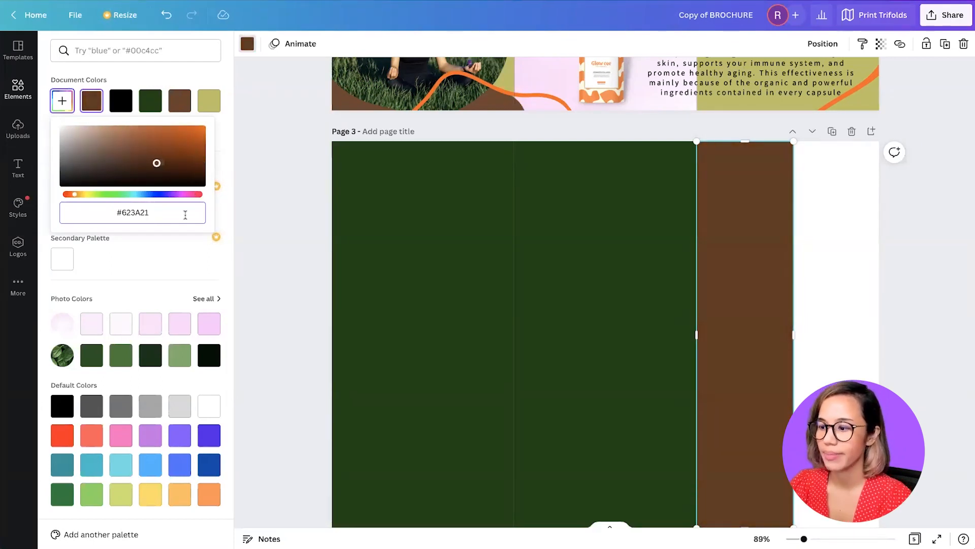
key(Escape)
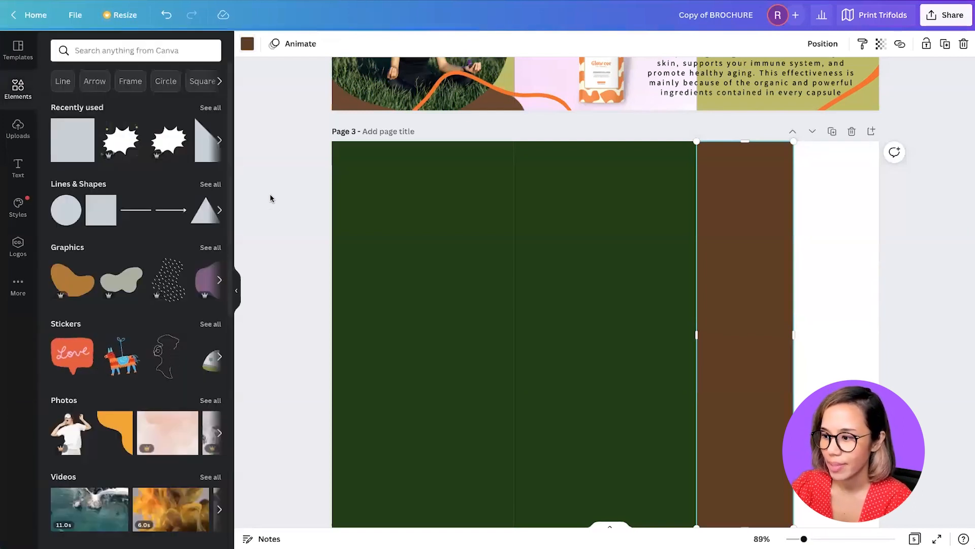
key(Escape)
Step: Duplicate the brown strip within the third panel and narrow the copy to roughly one third of the panel's width
click(741, 221)
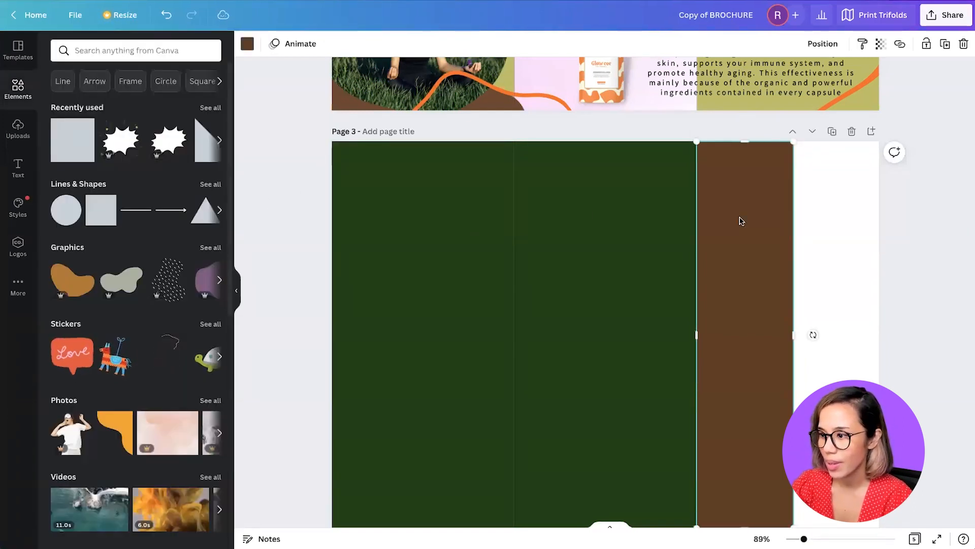
scroll(719, 223, down, 1)
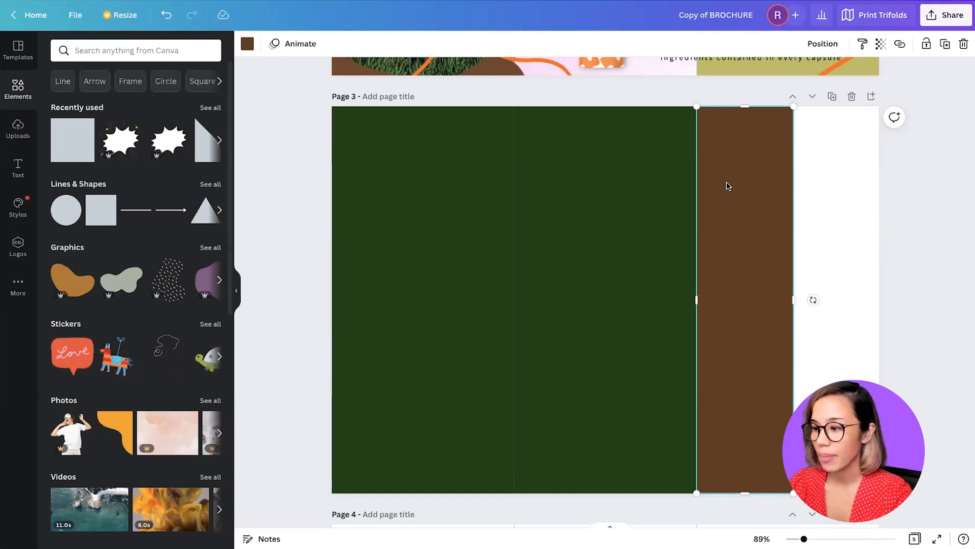
drag(724, 166, 771, 162)
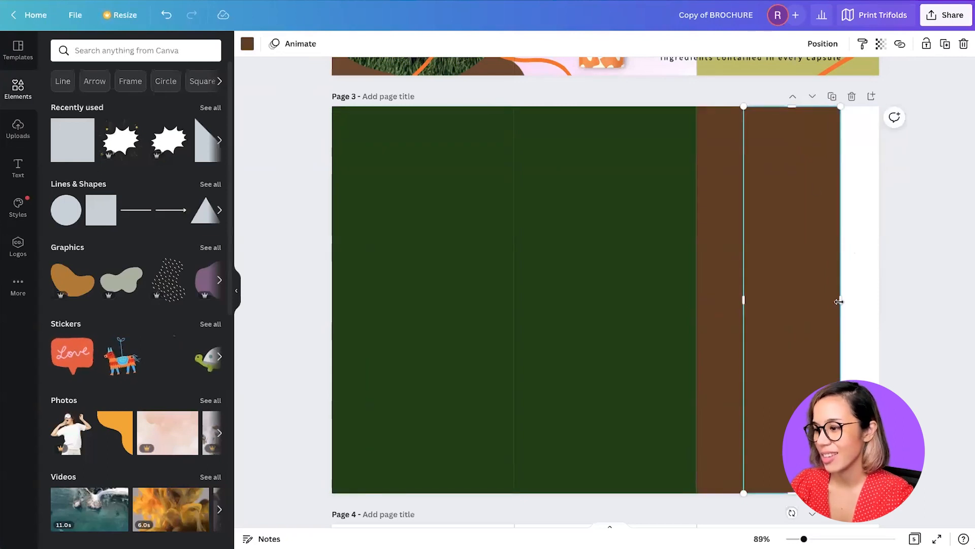
drag(838, 296, 805, 278)
click(736, 268)
click(772, 280)
click(727, 278)
drag(742, 305, 761, 299)
click(786, 287)
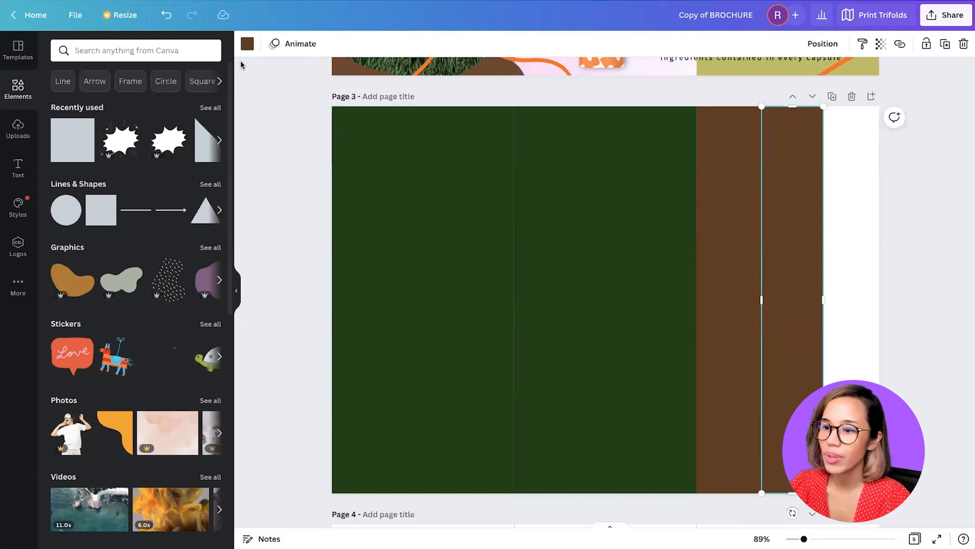
Step: Recolour the duplicated strip to light beige #EDD8CB
click(247, 44)
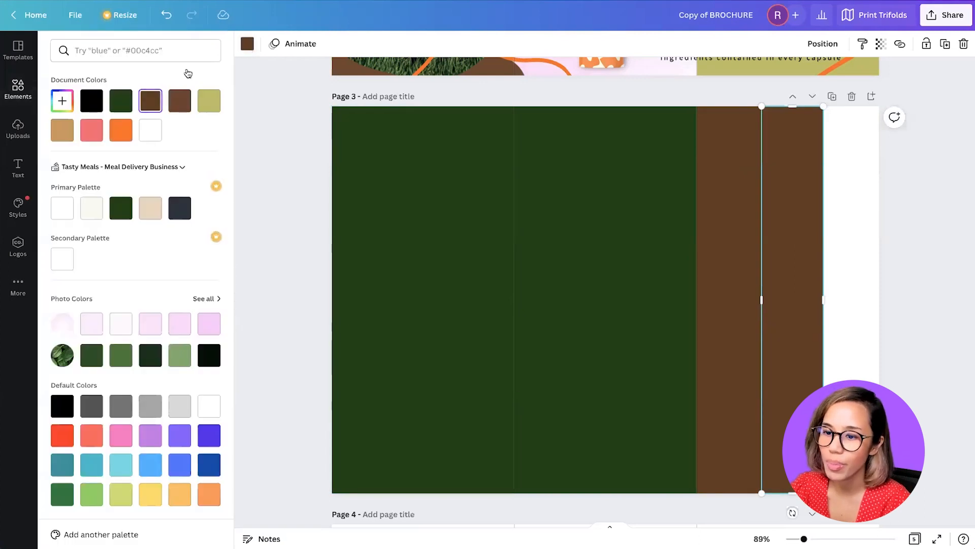
click(62, 100)
click(96, 129)
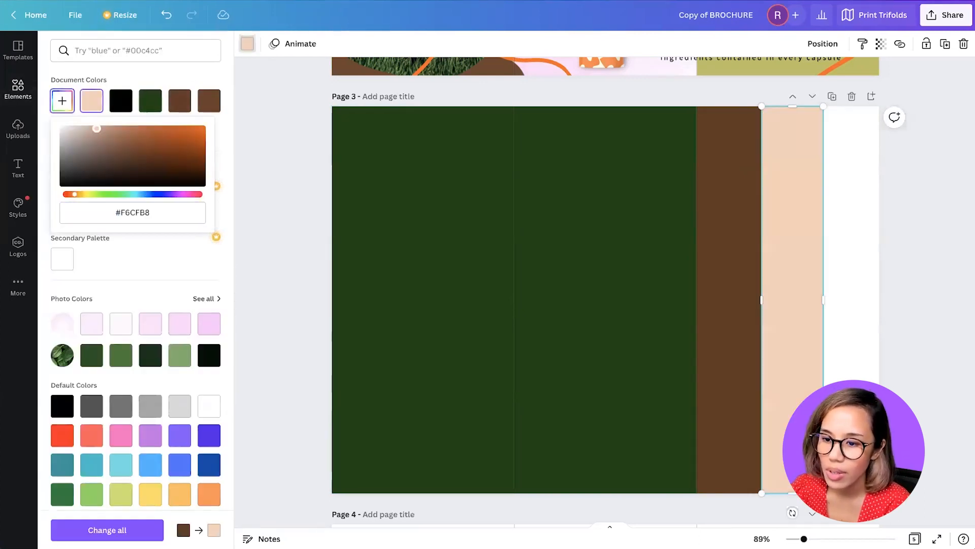
drag(96, 128, 81, 130)
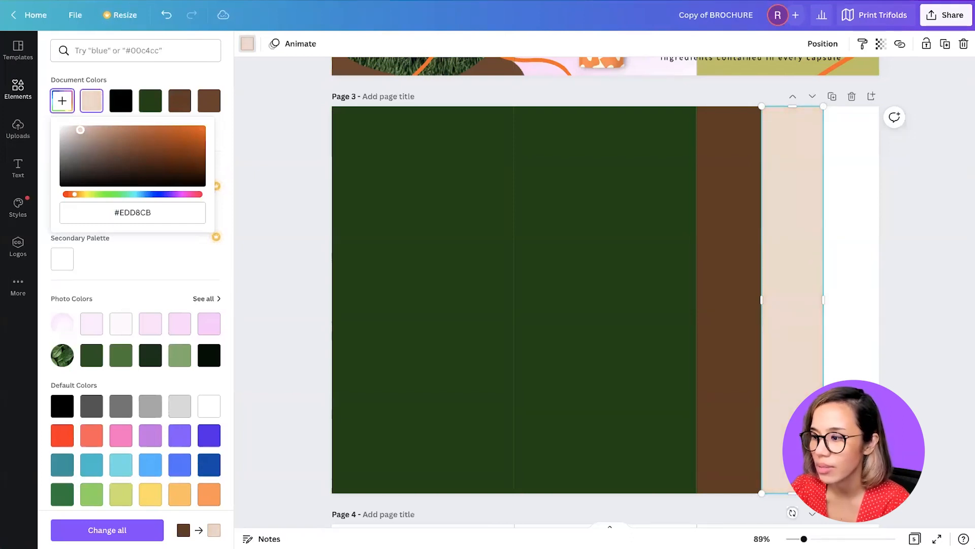
click(294, 148)
Step: Compare the green, brown and beige palette on page 3 with the colours of page 2
scroll(296, 163, up, 7)
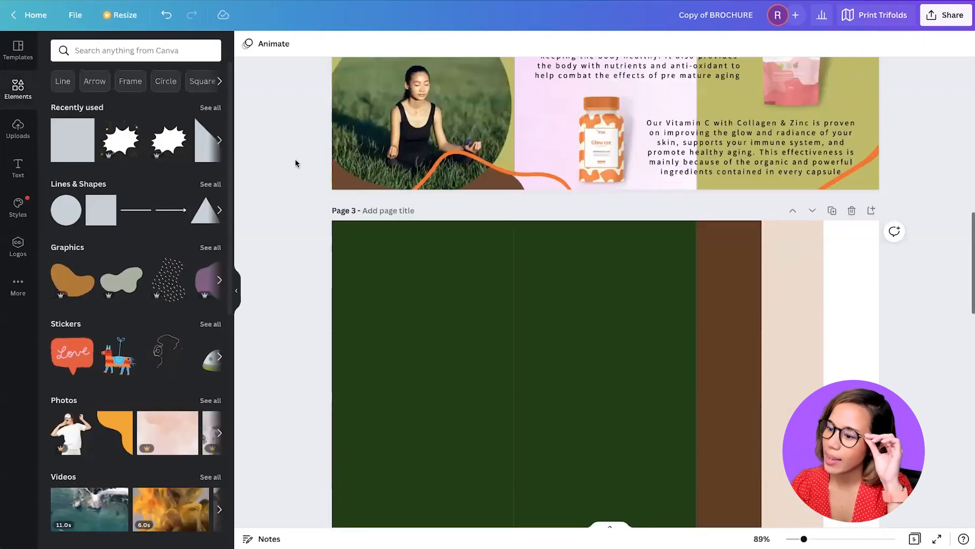
scroll(295, 163, up, 1)
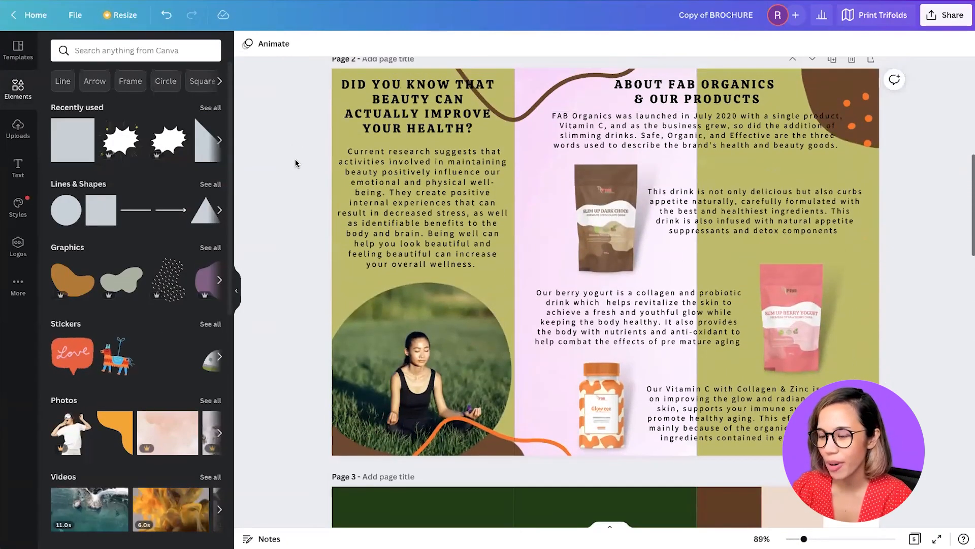
scroll(295, 163, down, 2)
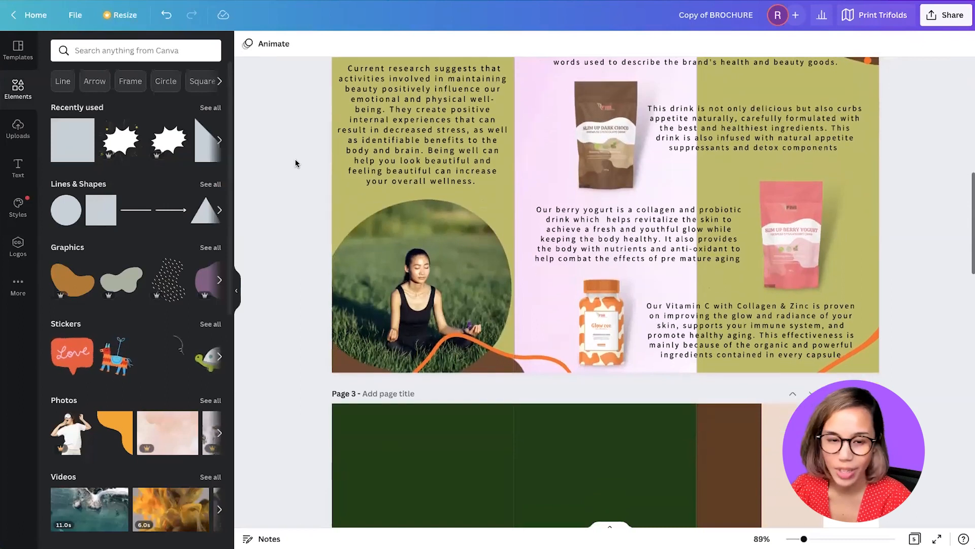
Step: Duplicate the beige strip on page 3, place the copy beside it and narrow the copy to about half its width
scroll(295, 162, down, 1)
scroll(295, 162, down, 5)
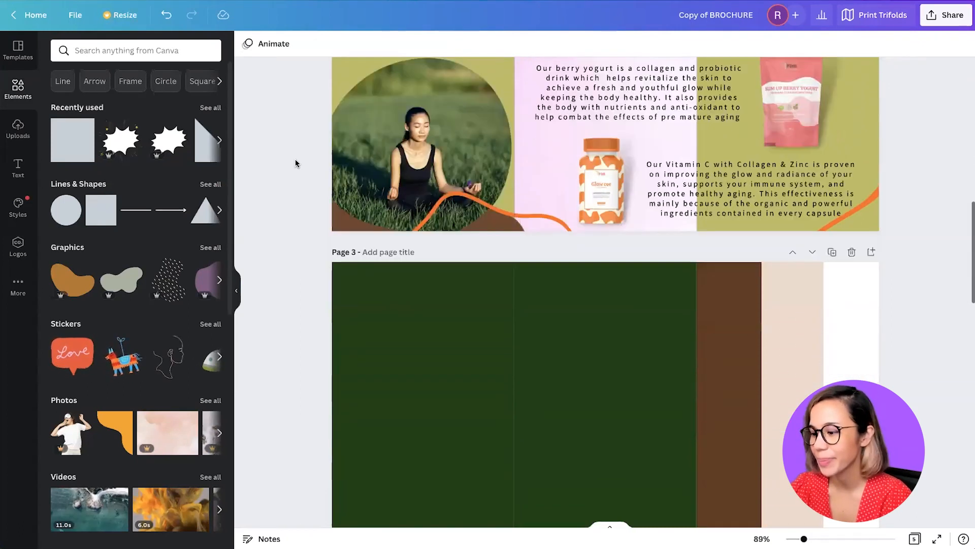
click(815, 181)
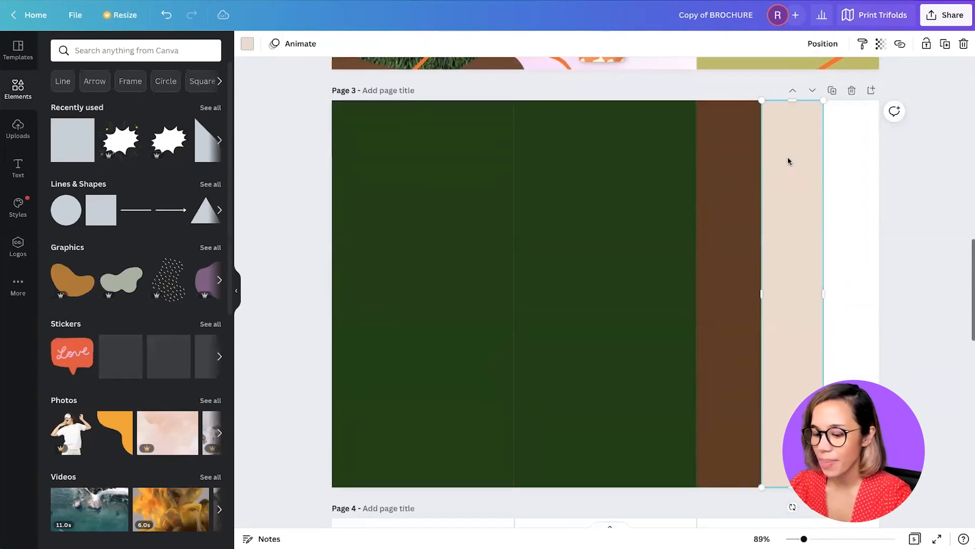
drag(788, 157, 849, 157)
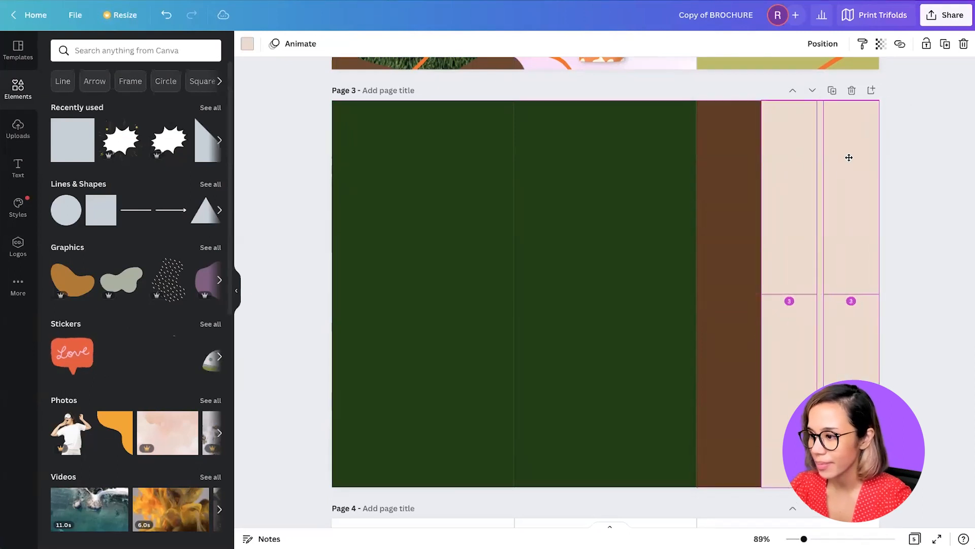
drag(886, 292, 853, 292)
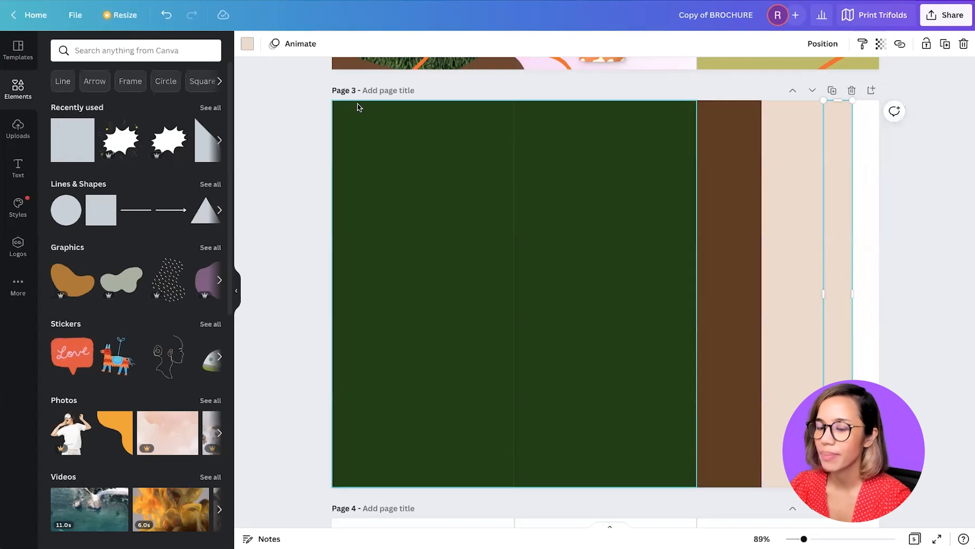
Step: Recolour the new narrow strip to orange #FF6510 and fine-tune it to a slightly redder, more saturated shade
click(247, 44)
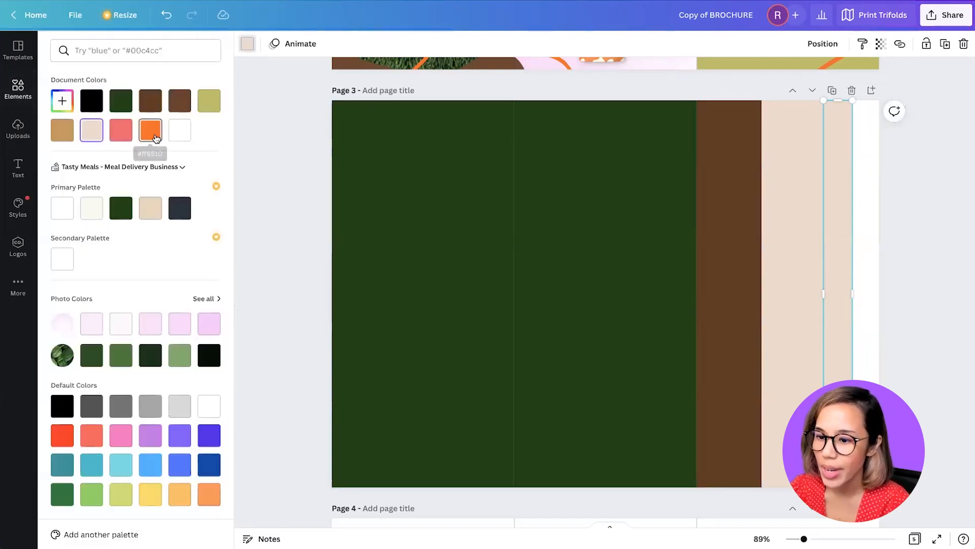
click(151, 132)
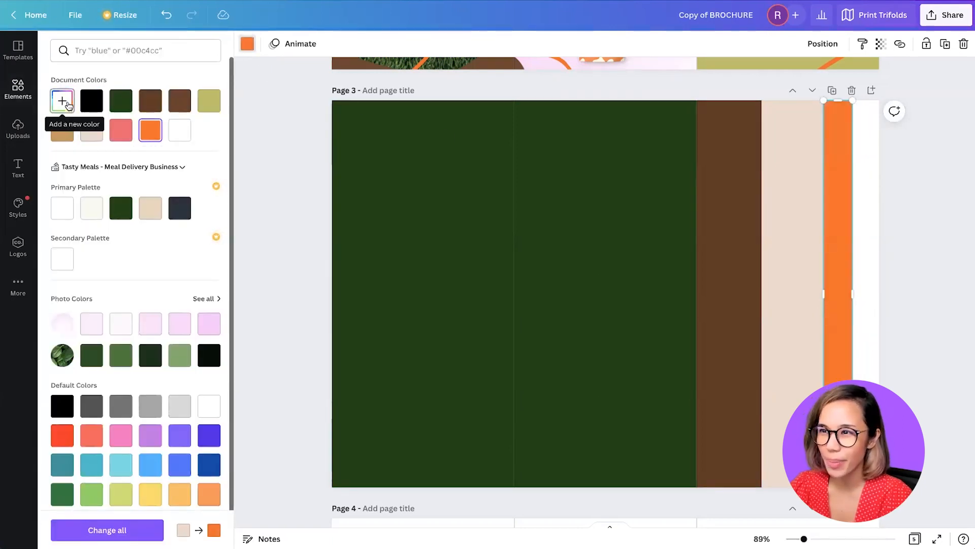
click(68, 105)
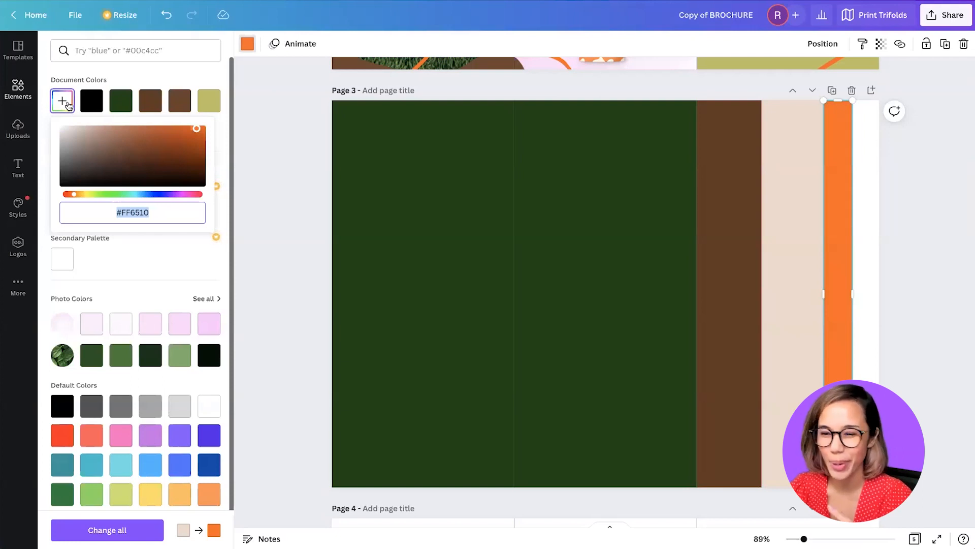
click(198, 129)
drag(197, 128, 204, 128)
drag(75, 194, 67, 195)
click(73, 195)
click(266, 174)
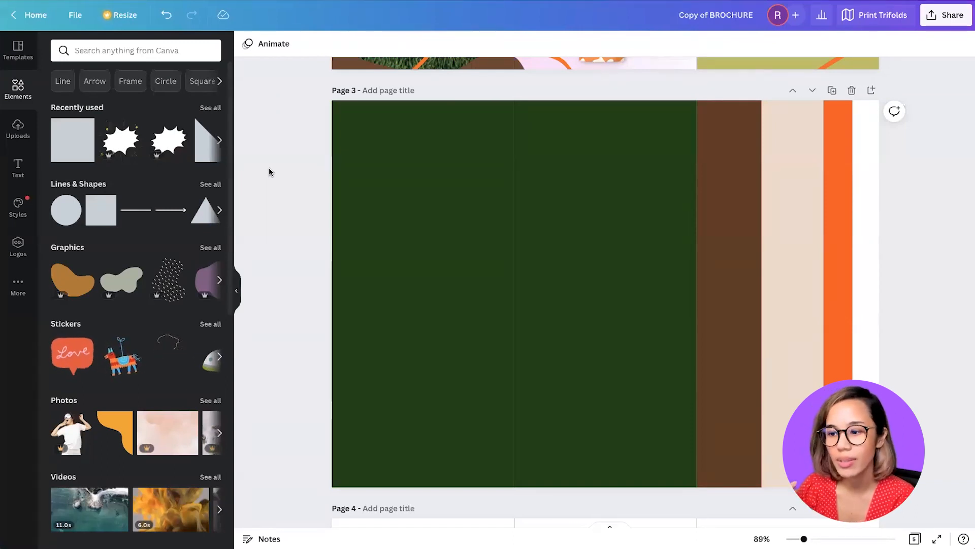
Step: Examine the fonts and sizes of the text on page 4 and compare its layout with the original page 1
scroll(296, 277, down, 8)
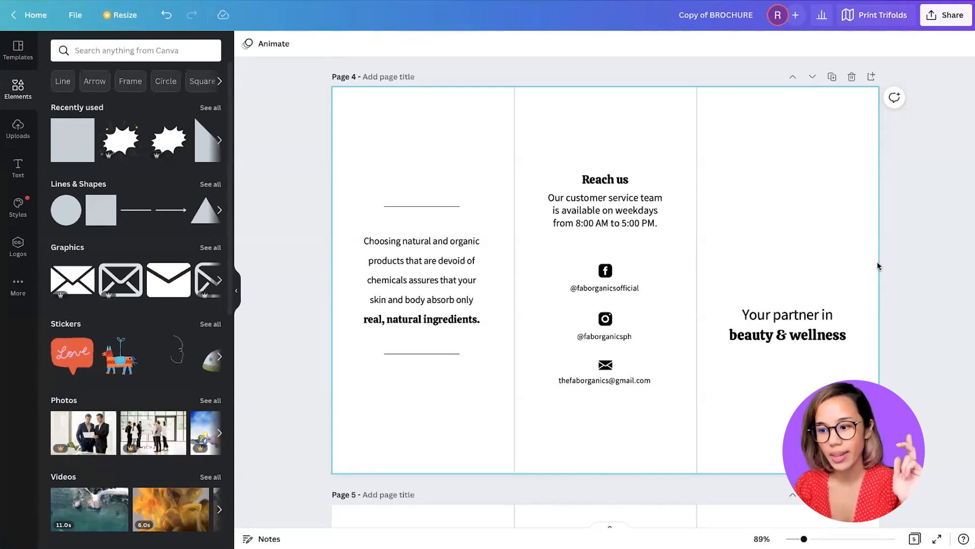
click(423, 272)
click(420, 319)
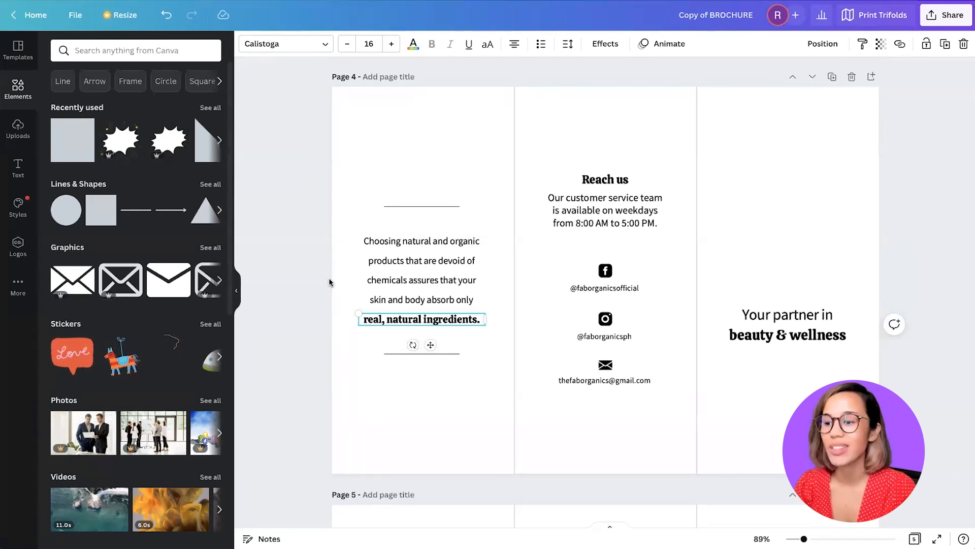
click(377, 279)
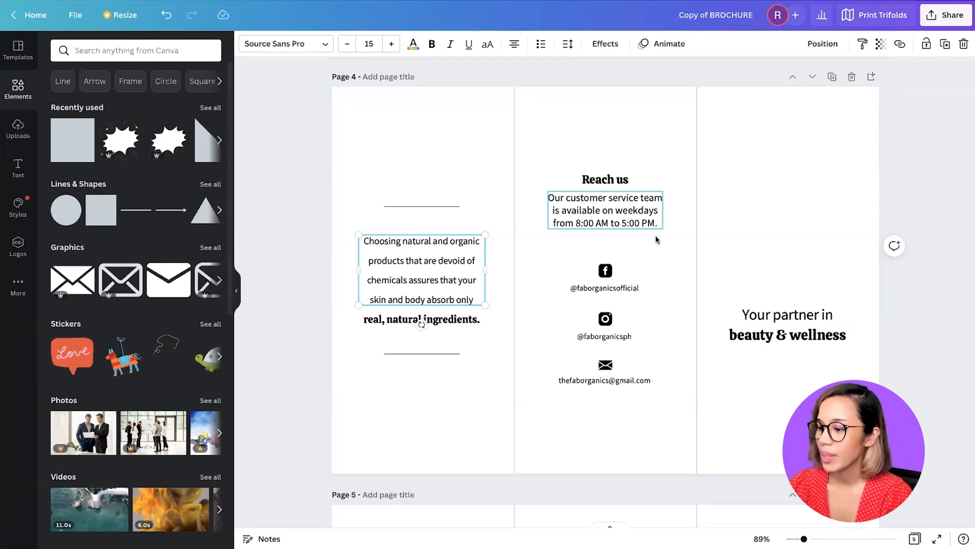
click(783, 312)
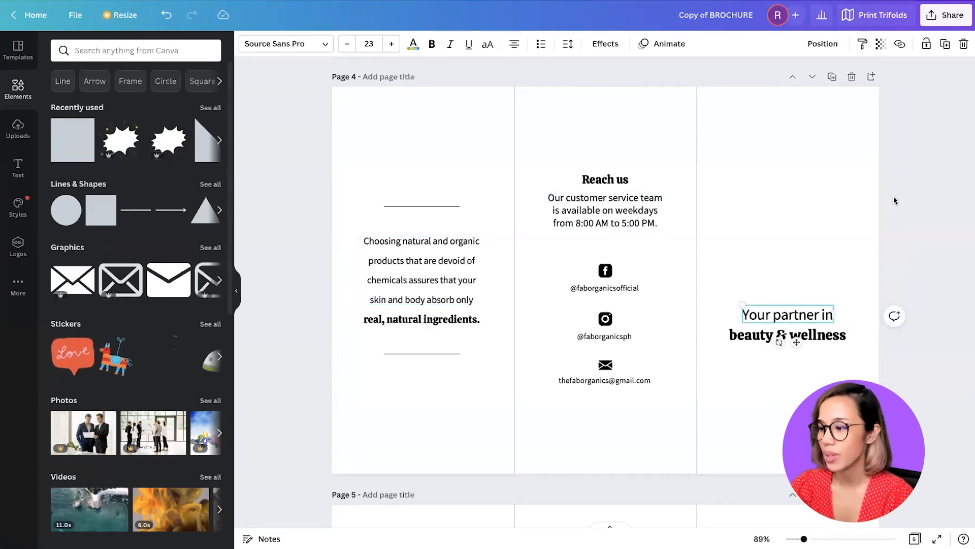
scroll(894, 200, up, 15)
scroll(894, 196, up, 3)
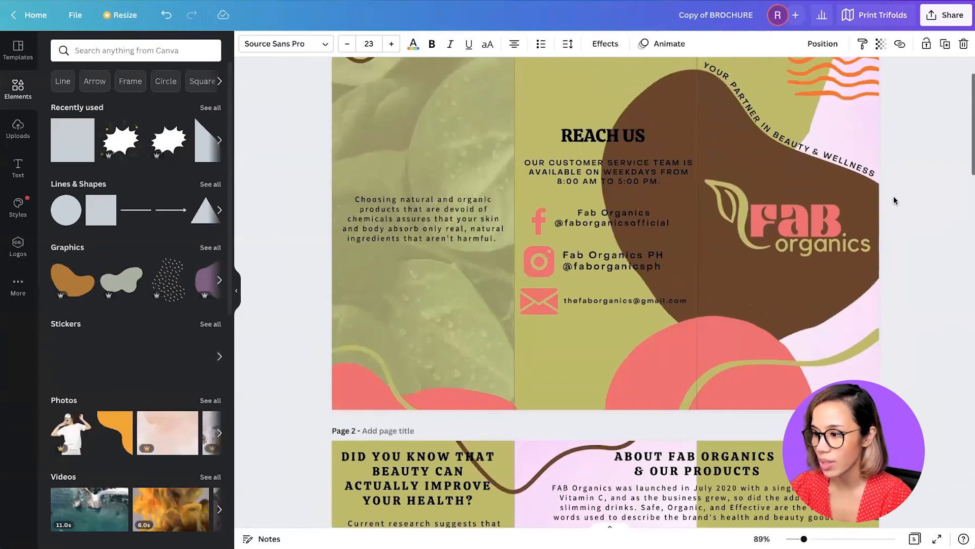
scroll(909, 314, down, 18)
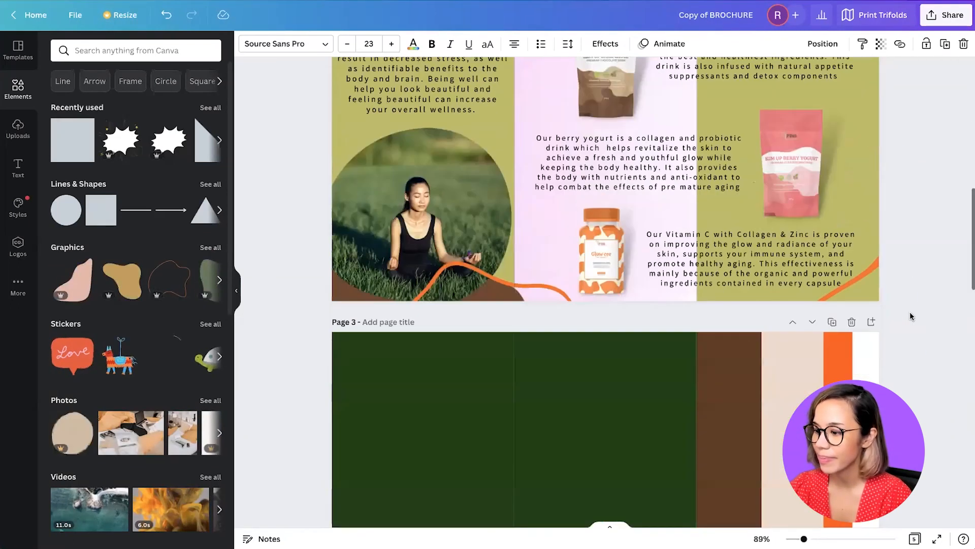
scroll(910, 316, up, 1)
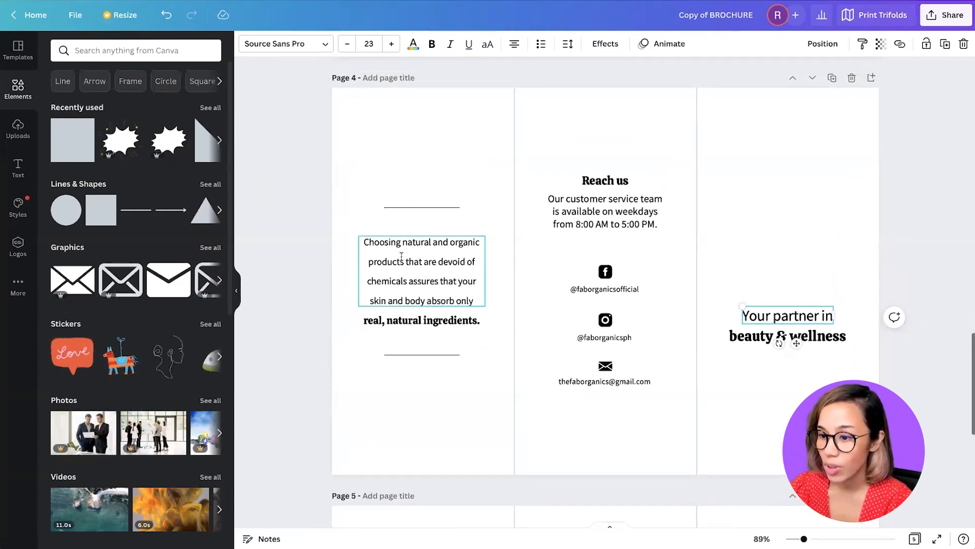
click(315, 293)
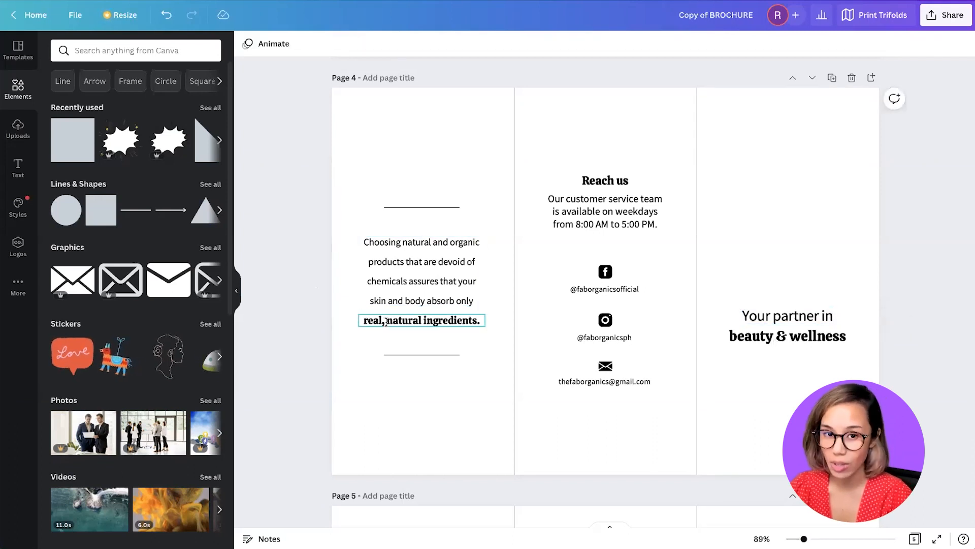
Step: Review the text layout on page 5 and check the letter and line spacing of page 4's first-panel paragraph
scroll(386, 321, down, 8)
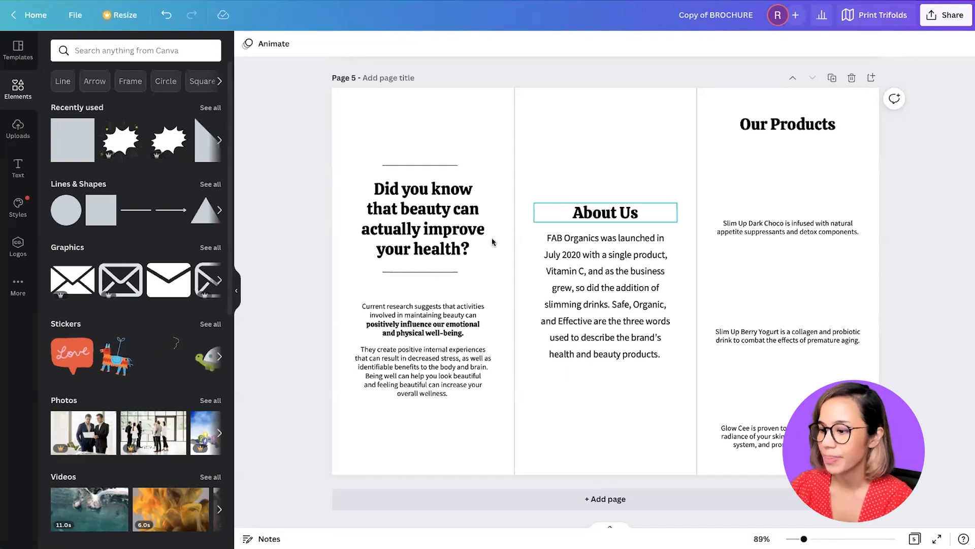
scroll(303, 227, up, 4)
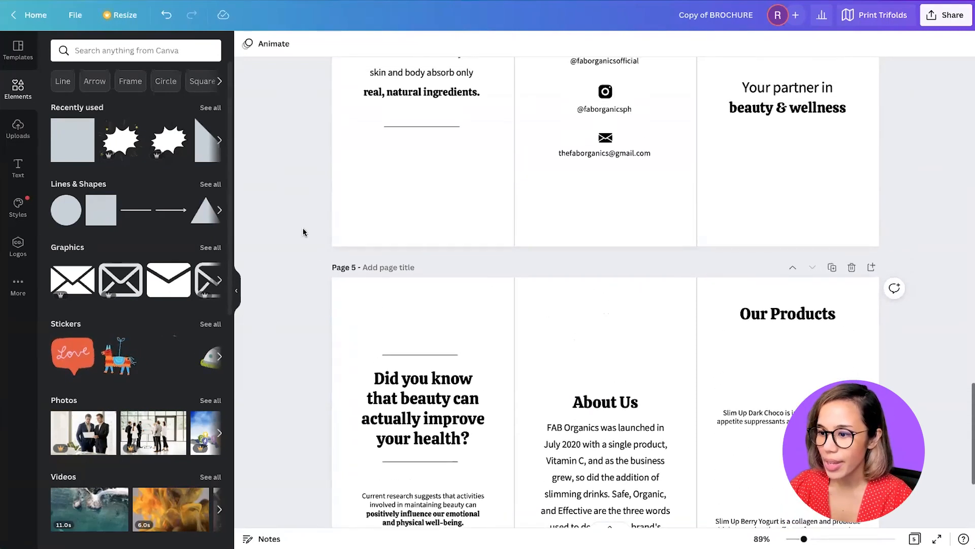
scroll(303, 228, up, 3)
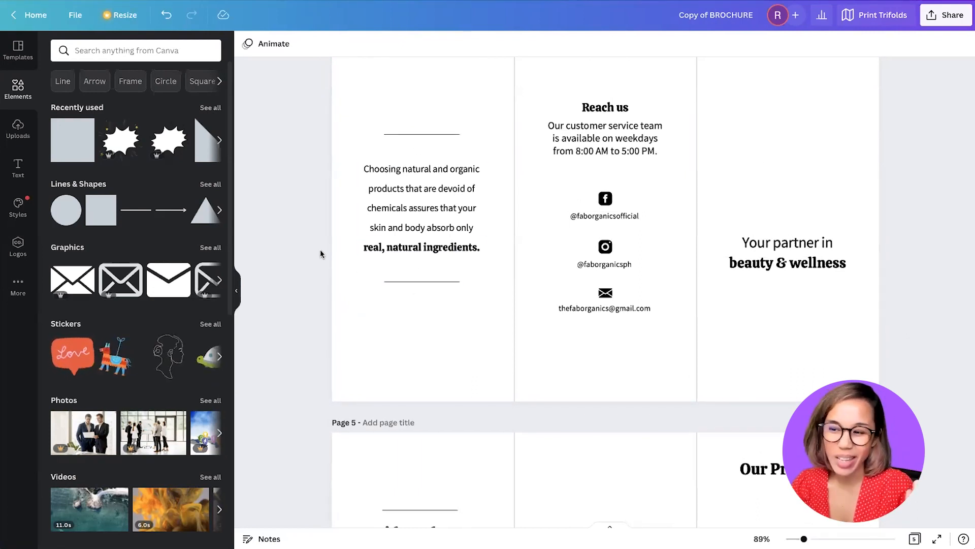
scroll(320, 250, down, 5)
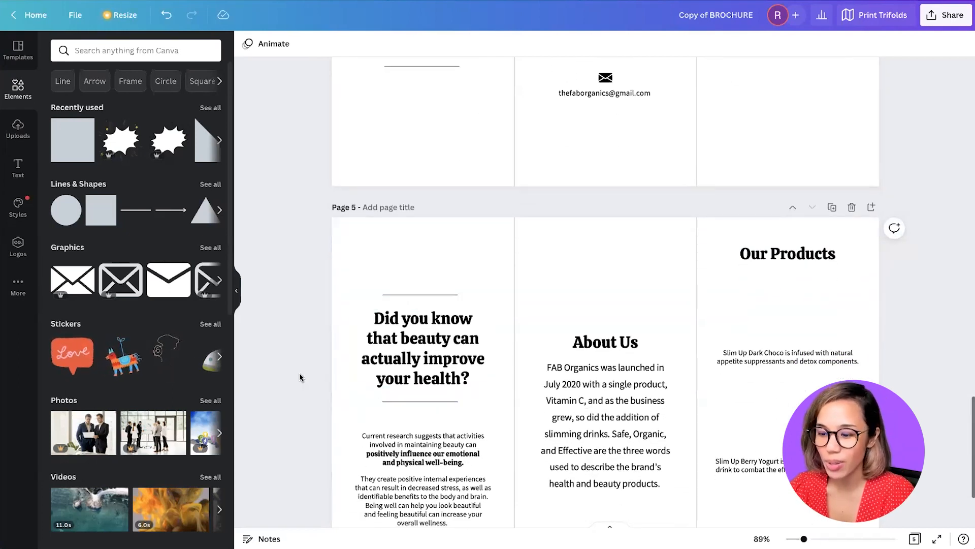
scroll(299, 376, down, 3)
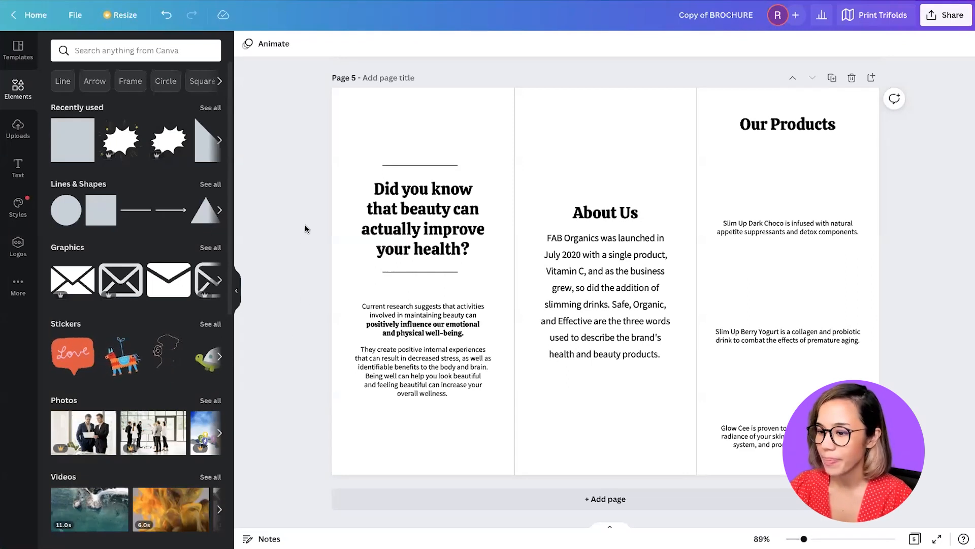
scroll(305, 225, up, 7)
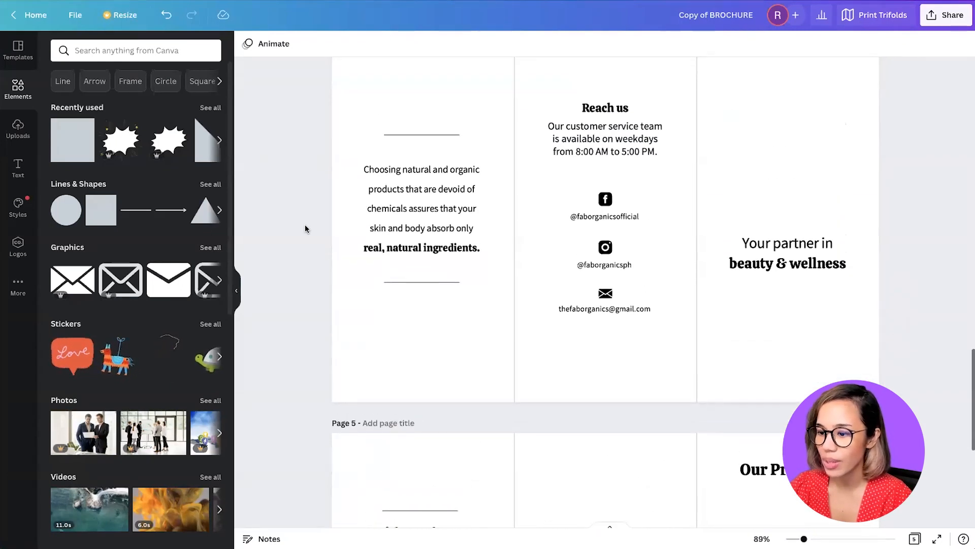
scroll(305, 224, up, 1)
click(395, 208)
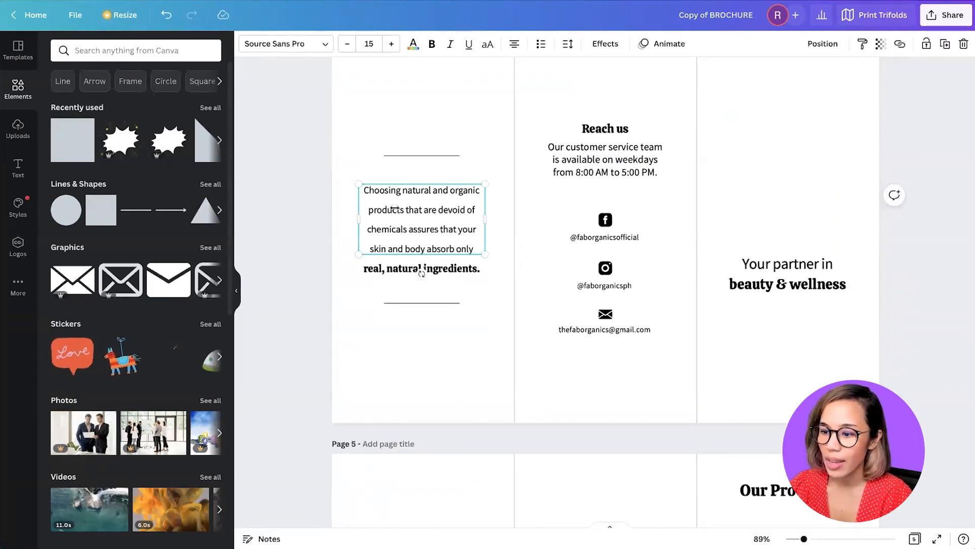
click(569, 44)
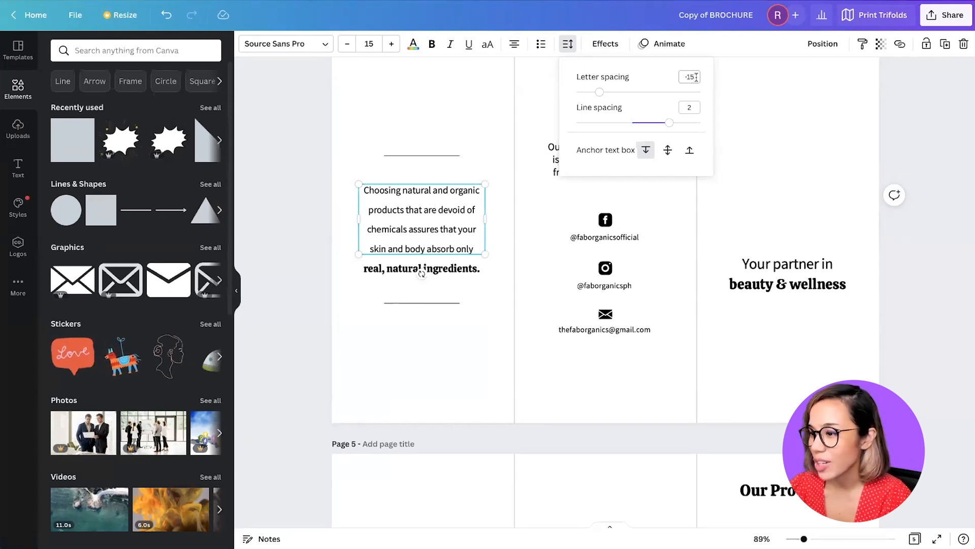
click(356, 230)
Step: Move the green overlay aside on page 1's first panel and copy the leaf photo beneath it
scroll(330, 278, up, 9)
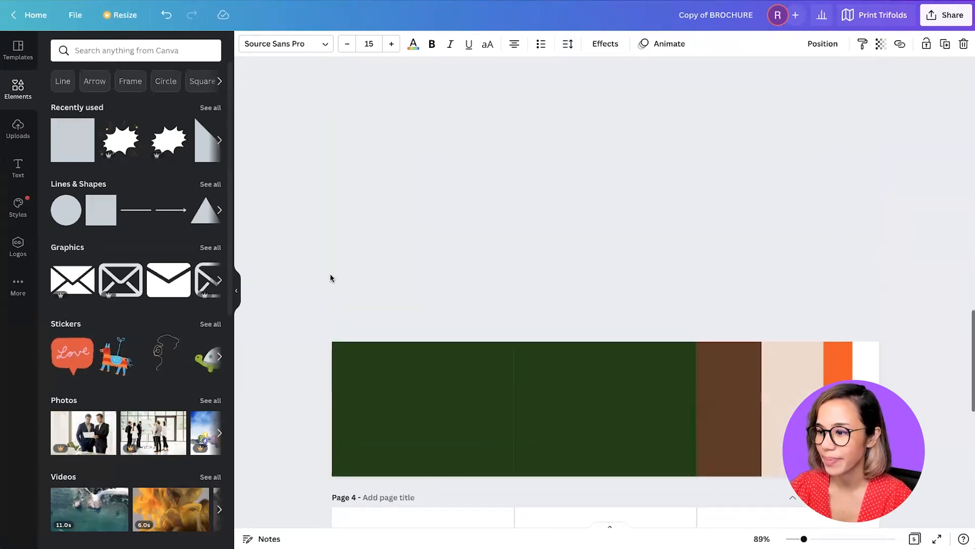
scroll(330, 277, up, 8)
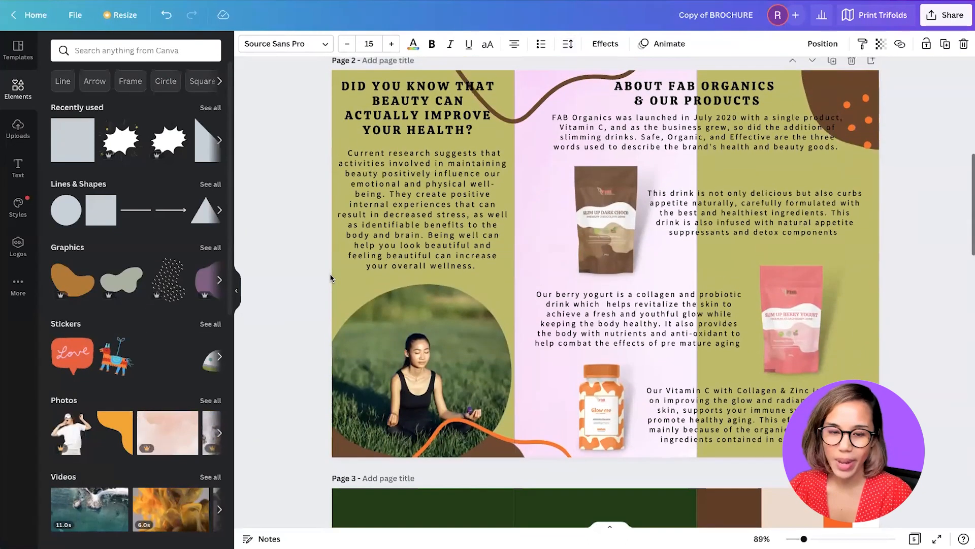
scroll(330, 278, up, 8)
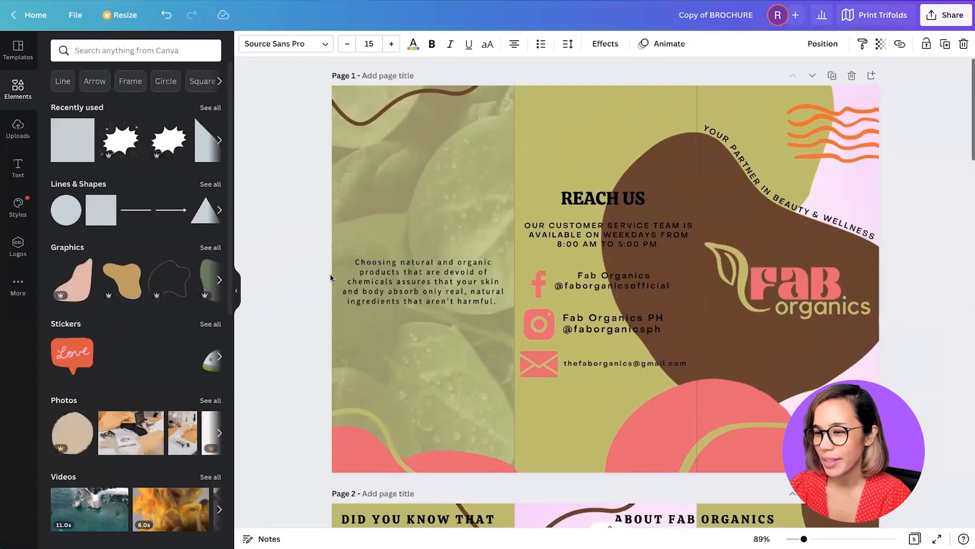
click(406, 216)
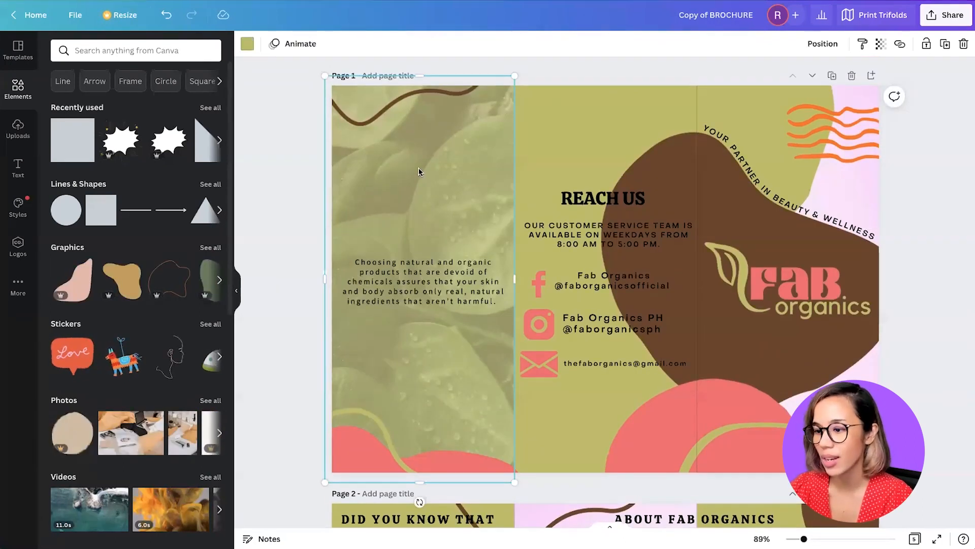
drag(407, 167, 456, 186)
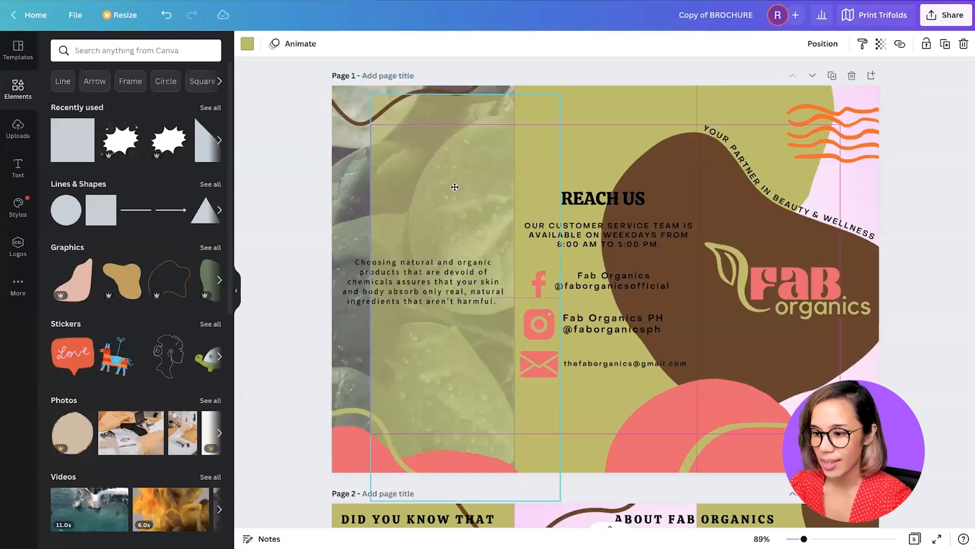
click(355, 191)
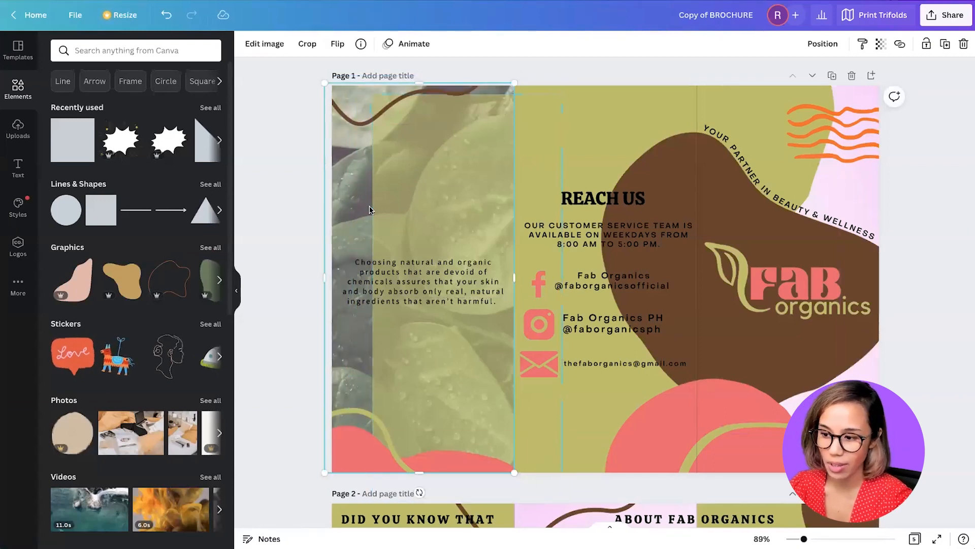
Step: Undo the overlay move on page 1 and paste the leaf photo onto the first panel of page 4
key(ctrl+z)
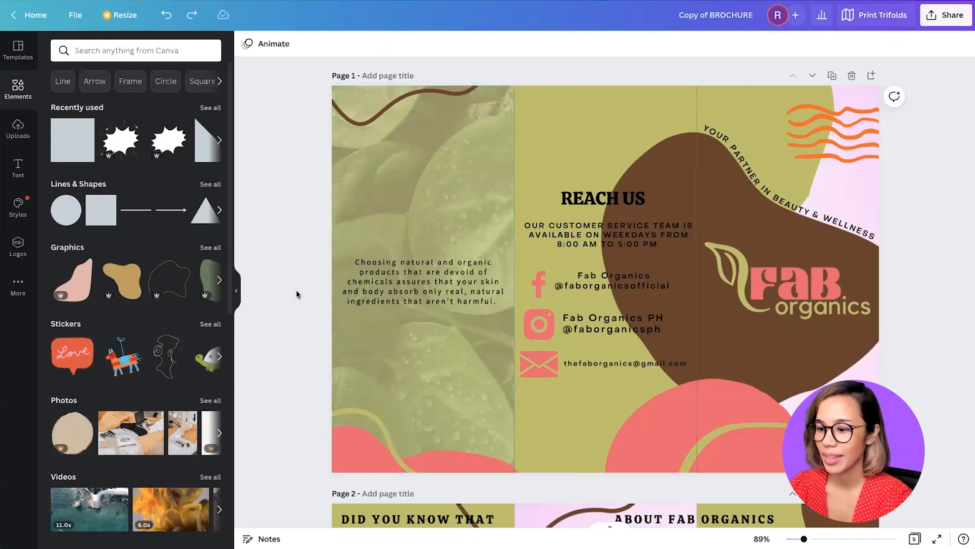
scroll(298, 305, down, 8)
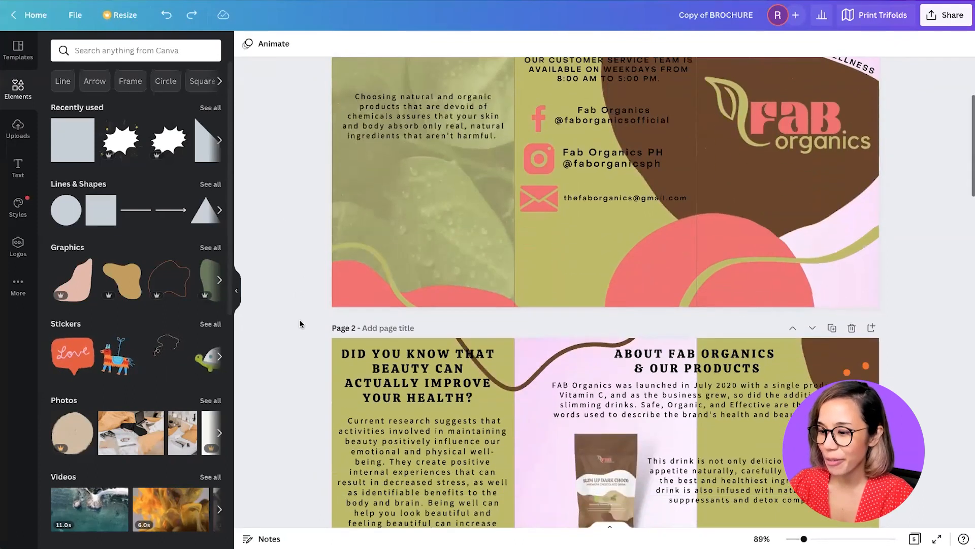
scroll(299, 320, down, 15)
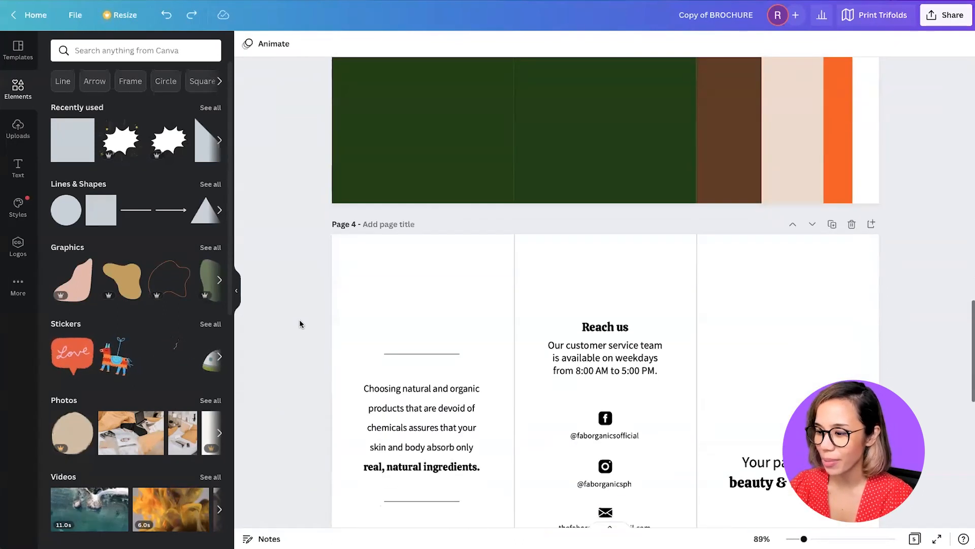
scroll(300, 319, down, 1)
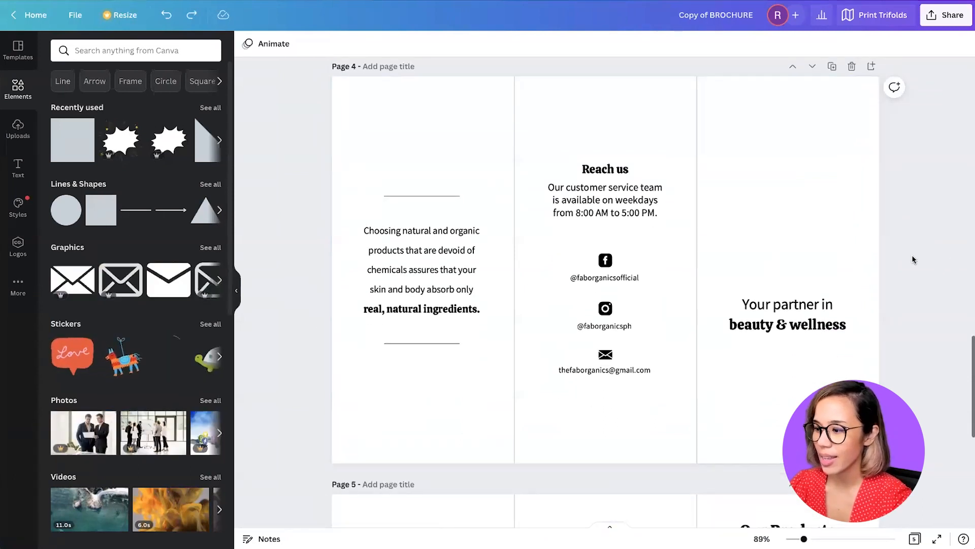
key(ctrl+y)
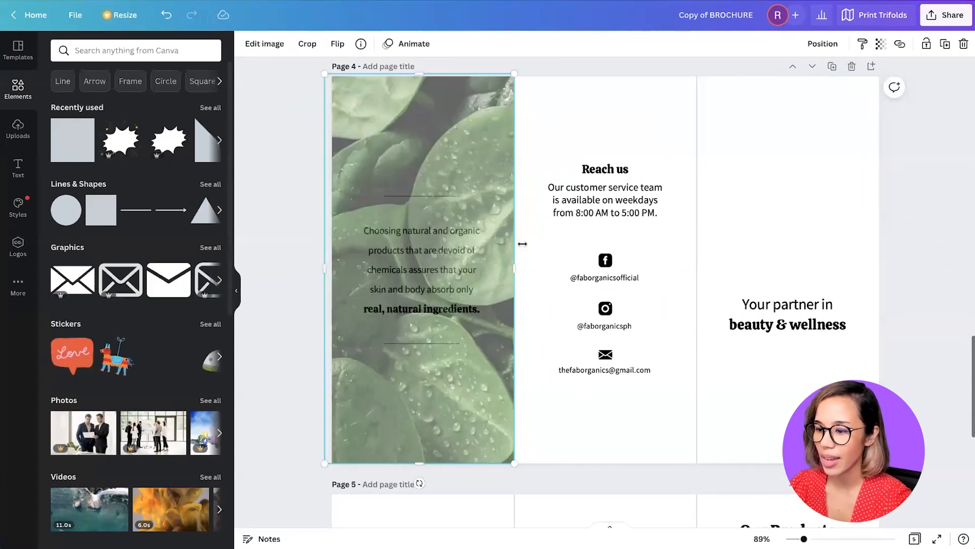
Step: Stretch the leaf photo across all three panels of page 4 and fit its edges to the page
drag(658, 258, 877, 248)
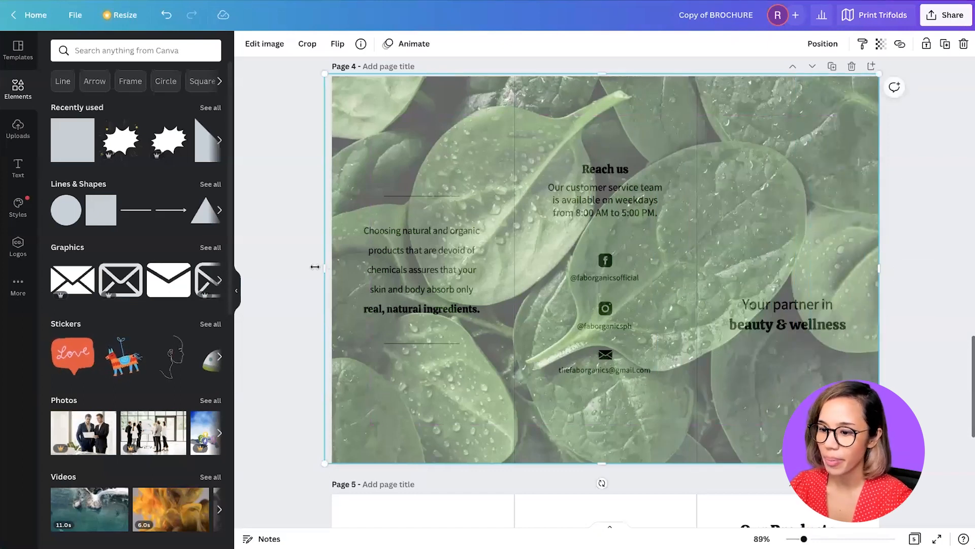
drag(324, 268, 332, 268)
drag(604, 73, 603, 76)
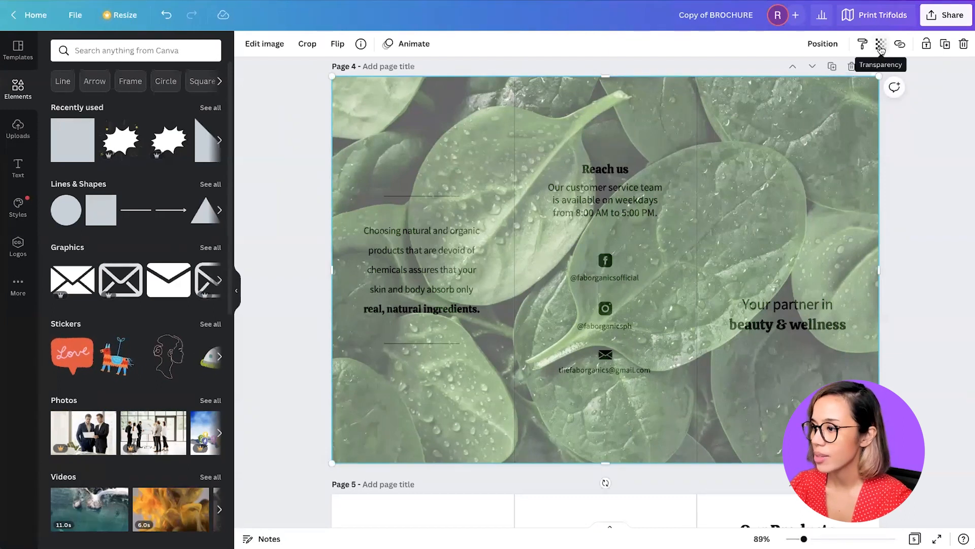
Step: Set the leaf photo's transparency to 100 and send it to the back, behind page 4's text
click(881, 49)
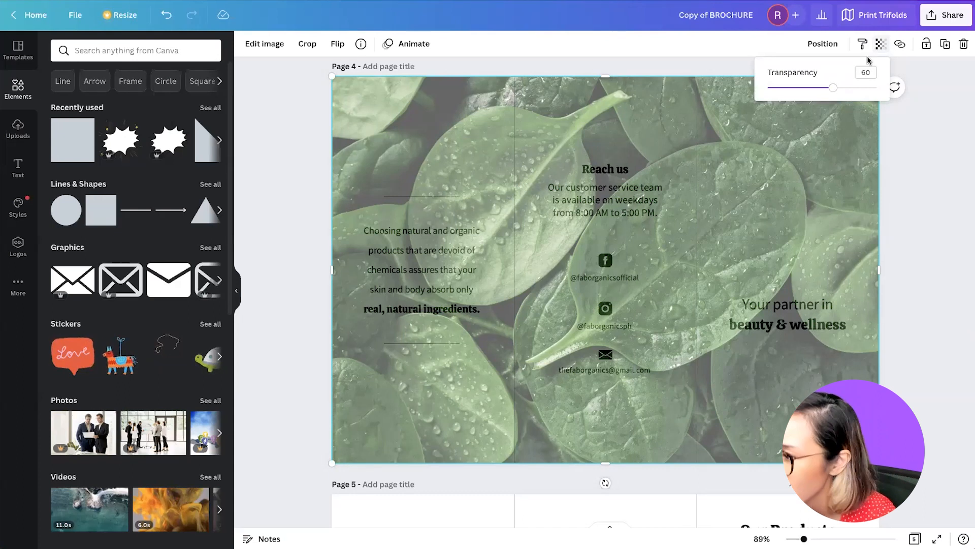
click(865, 72)
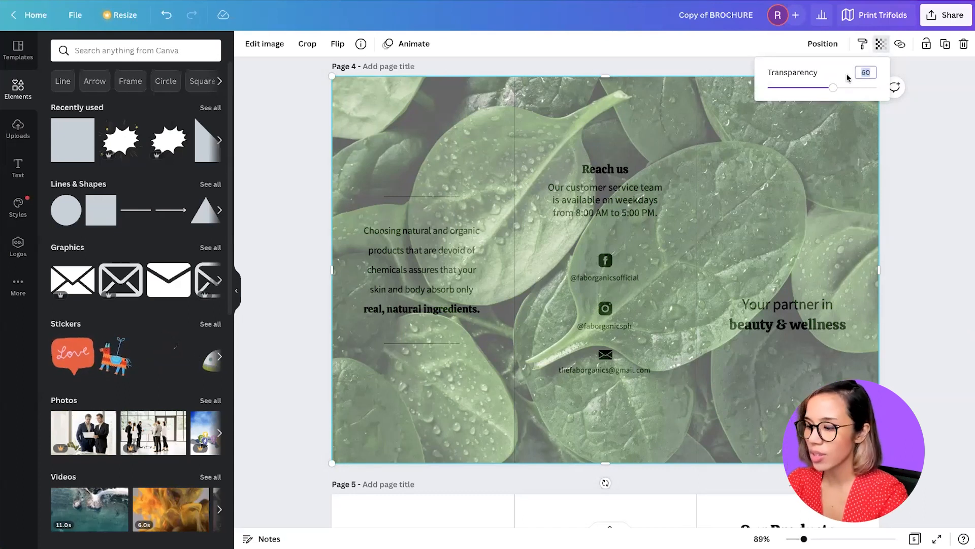
text(100)
key(Return)
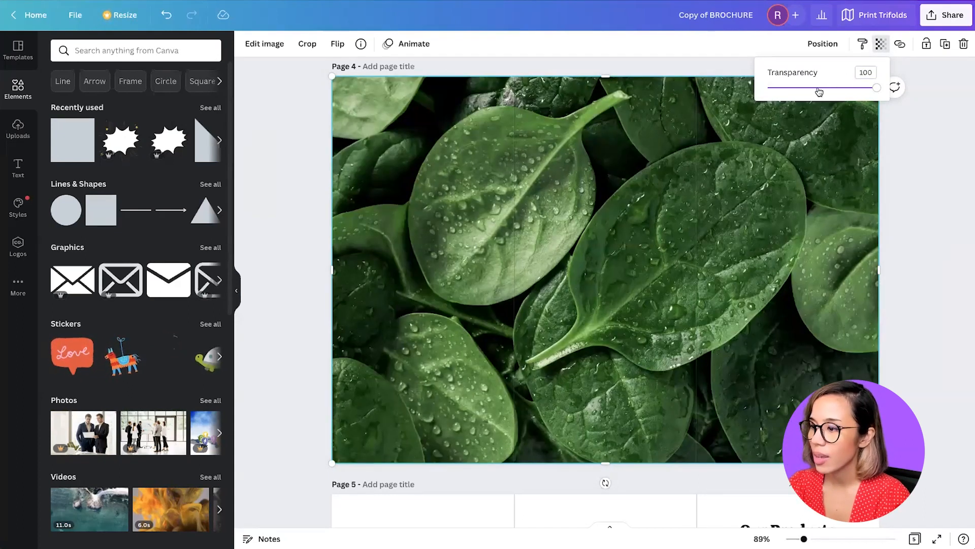
click(823, 44)
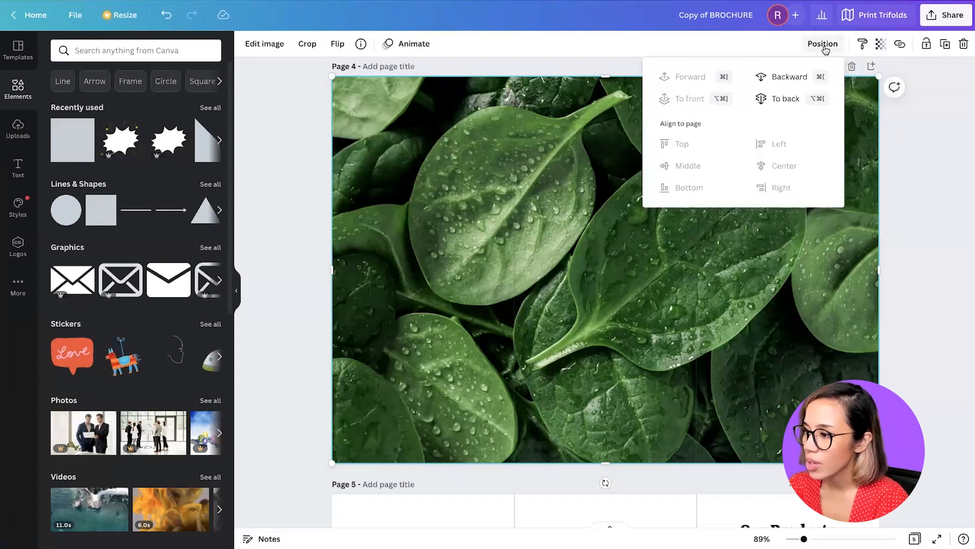
click(786, 98)
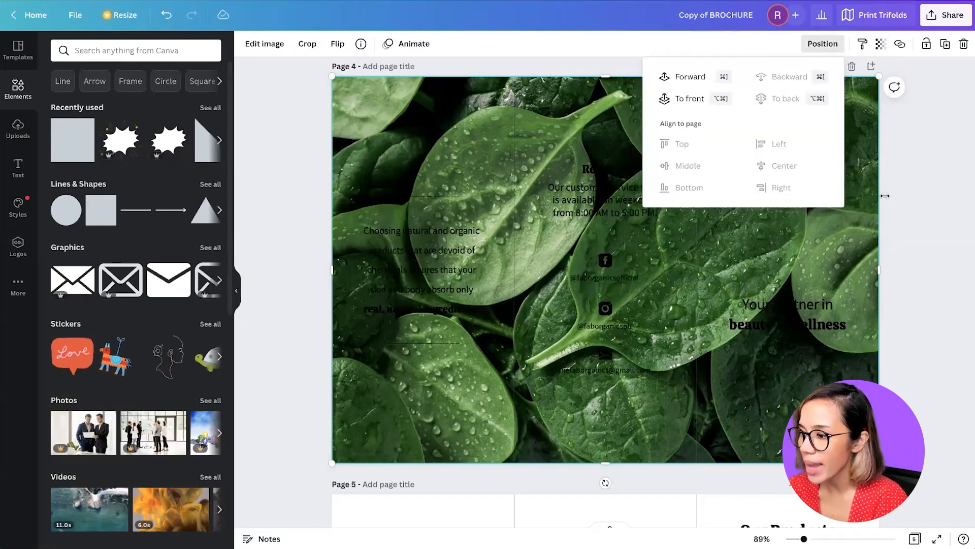
click(905, 191)
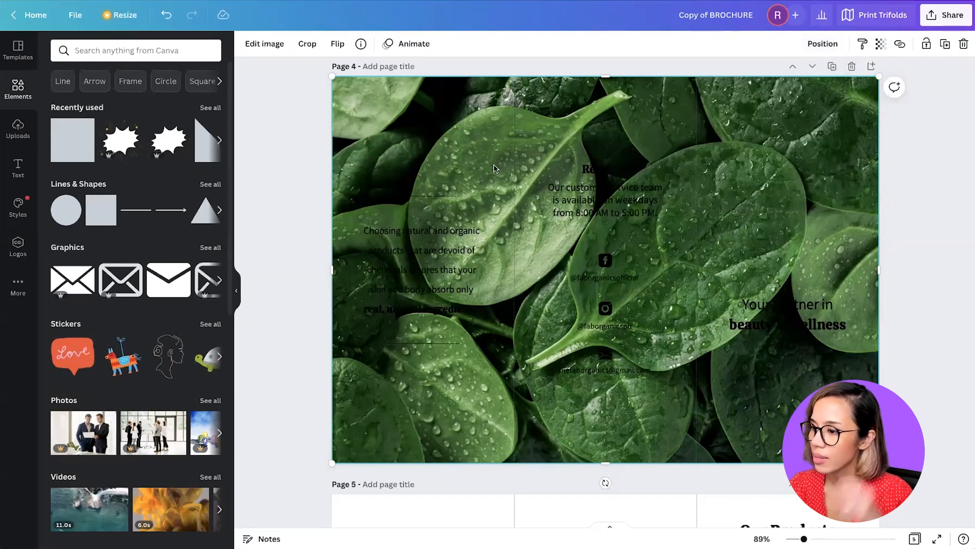
Step: Compare the Epic and Festive filters on the leaf photo and apply Epic at its default intensity
click(265, 44)
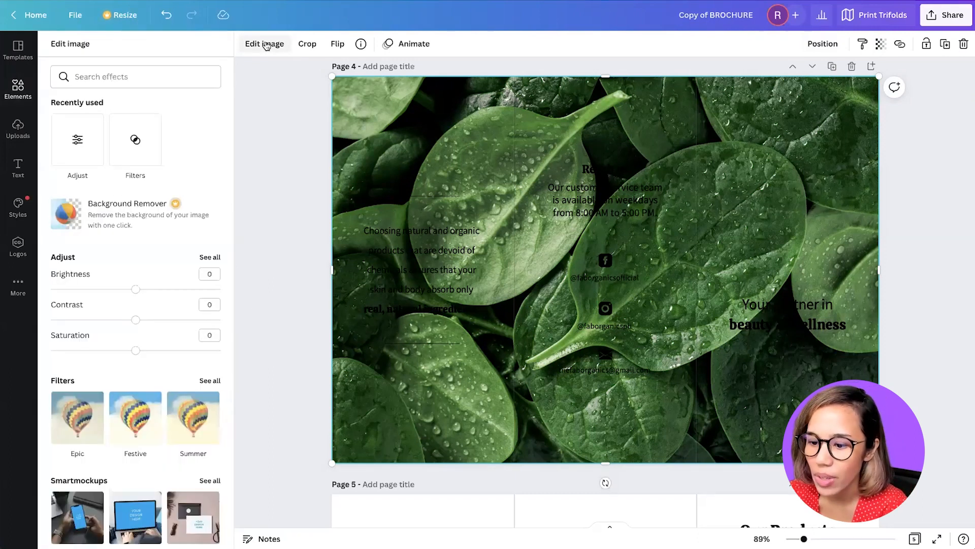
scroll(160, 233, down, 5)
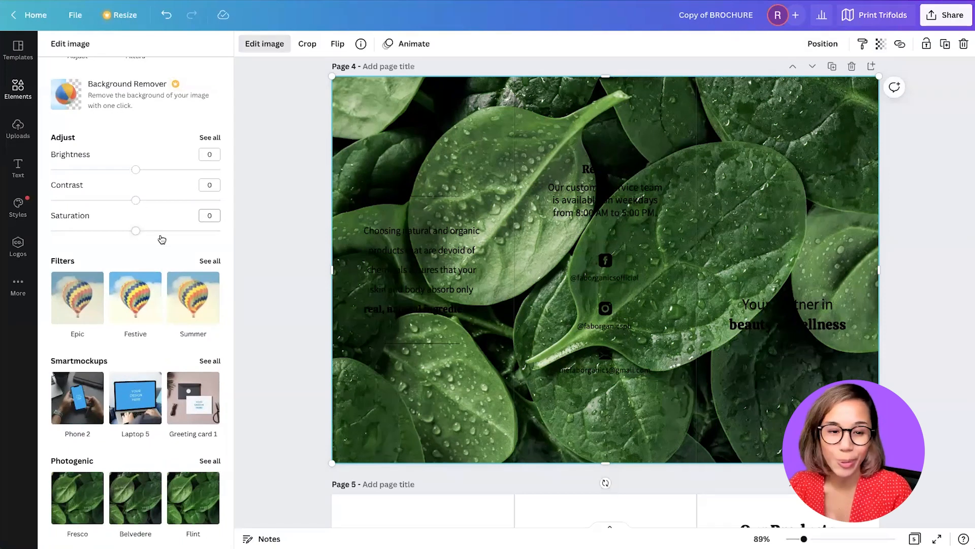
click(210, 261)
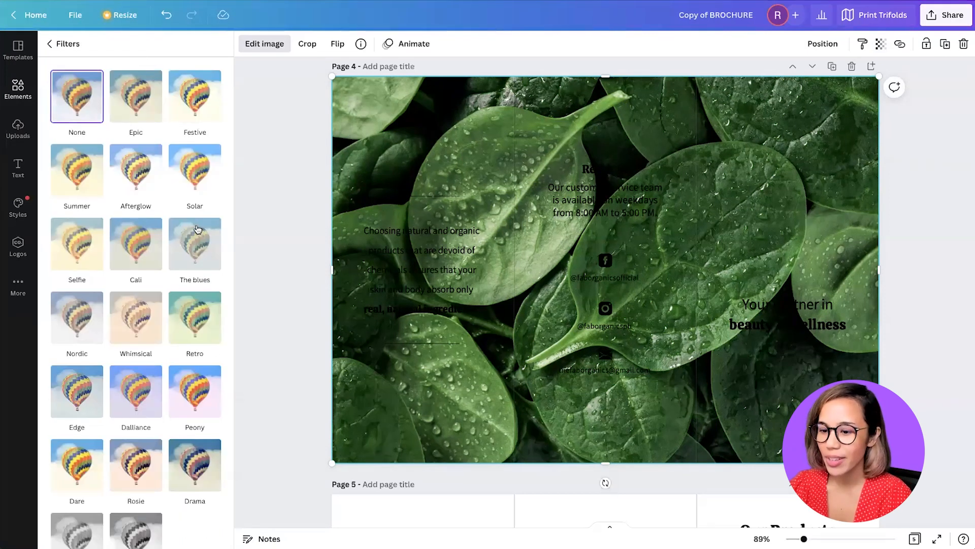
click(136, 99)
click(193, 104)
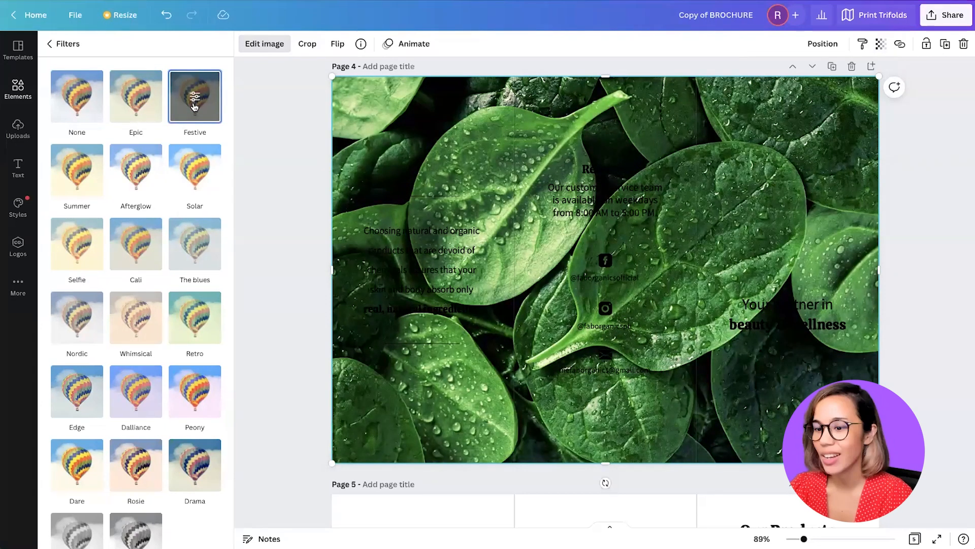
click(137, 108)
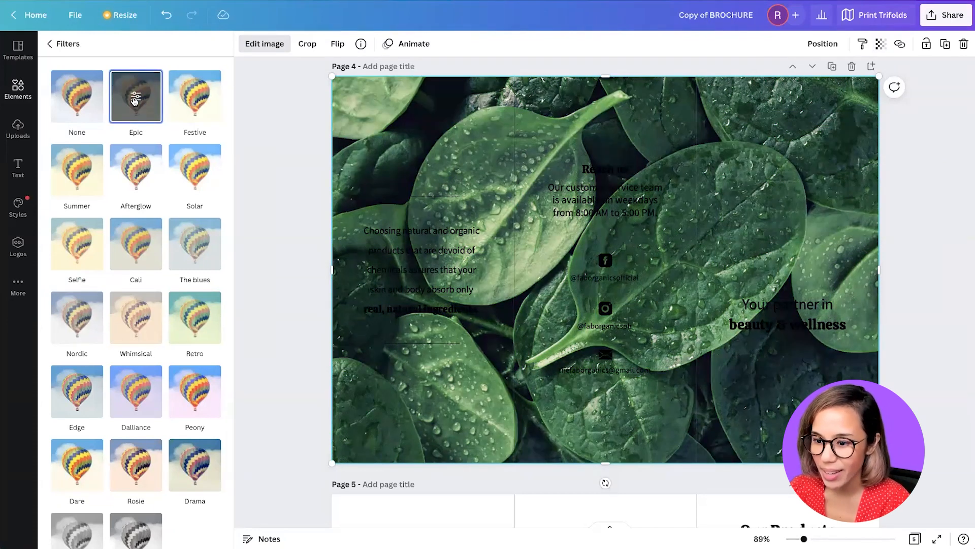
click(135, 100)
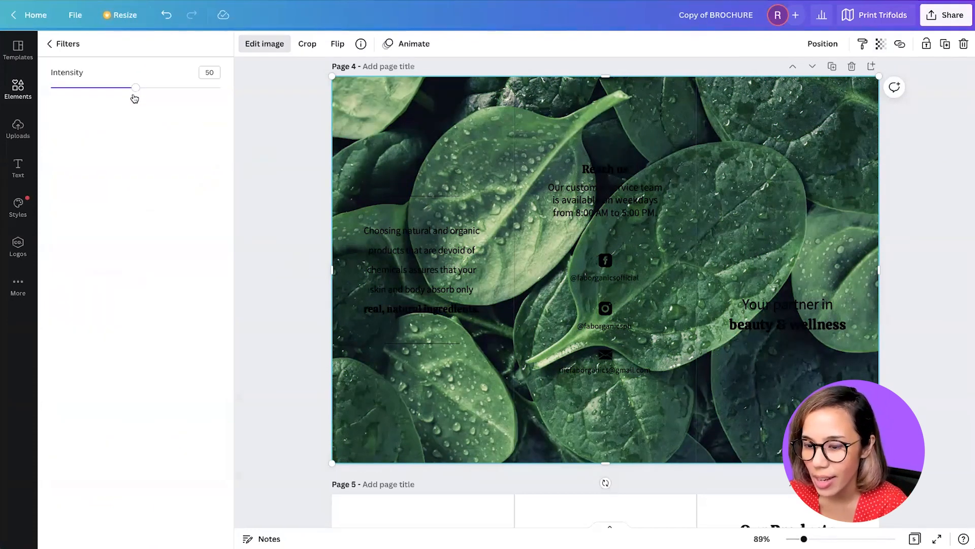
click(53, 45)
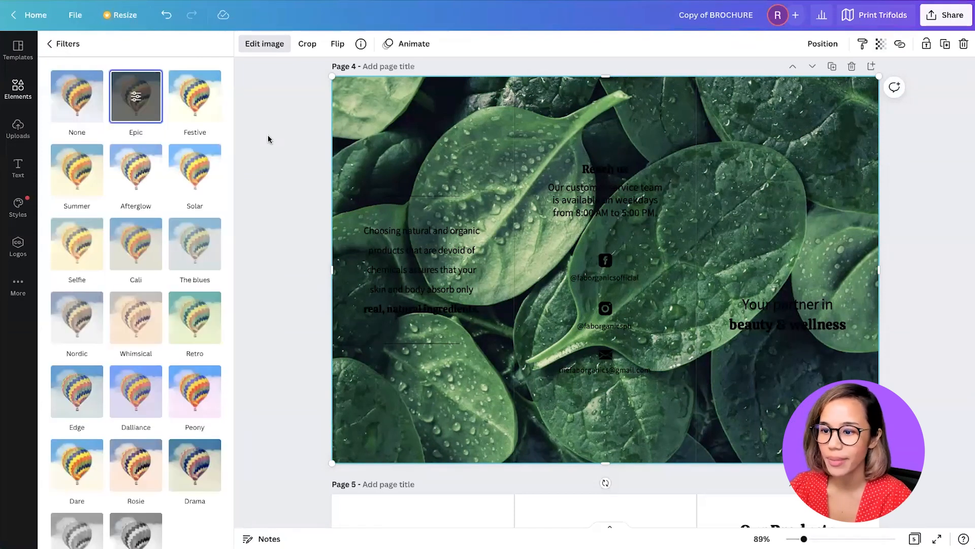
click(289, 141)
click(290, 143)
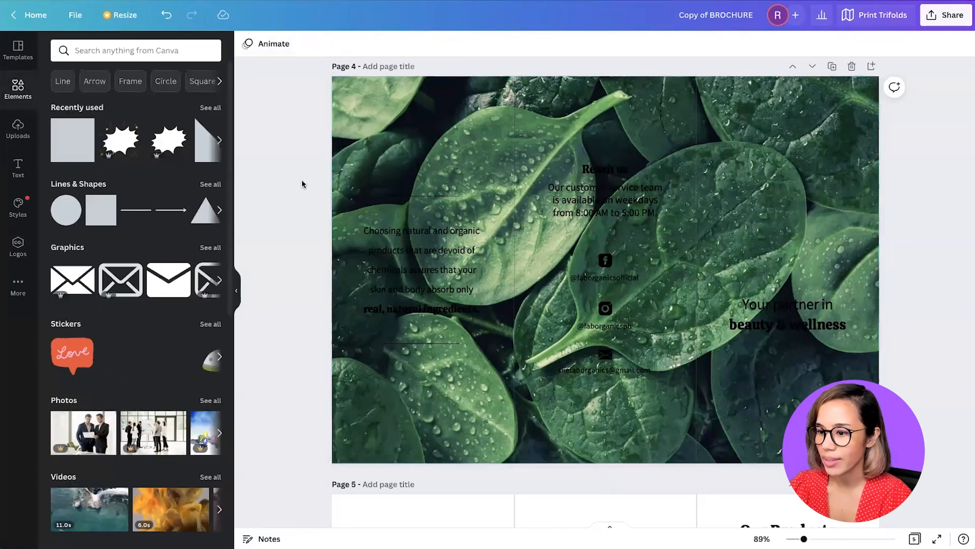
Step: Recolour all the text and the divider lines on page 4 white
scroll(302, 184, up, 1)
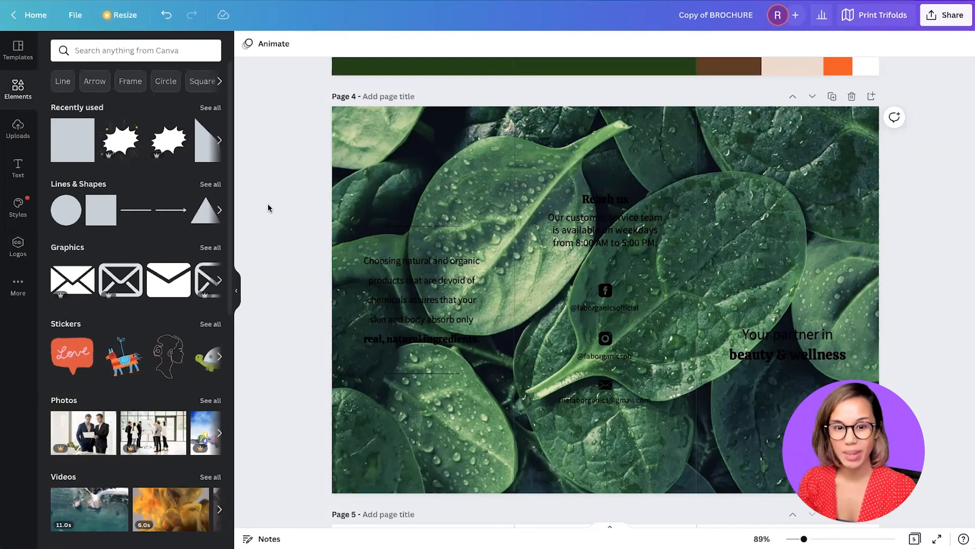
drag(284, 201, 422, 393)
drag(573, 90, 629, 413)
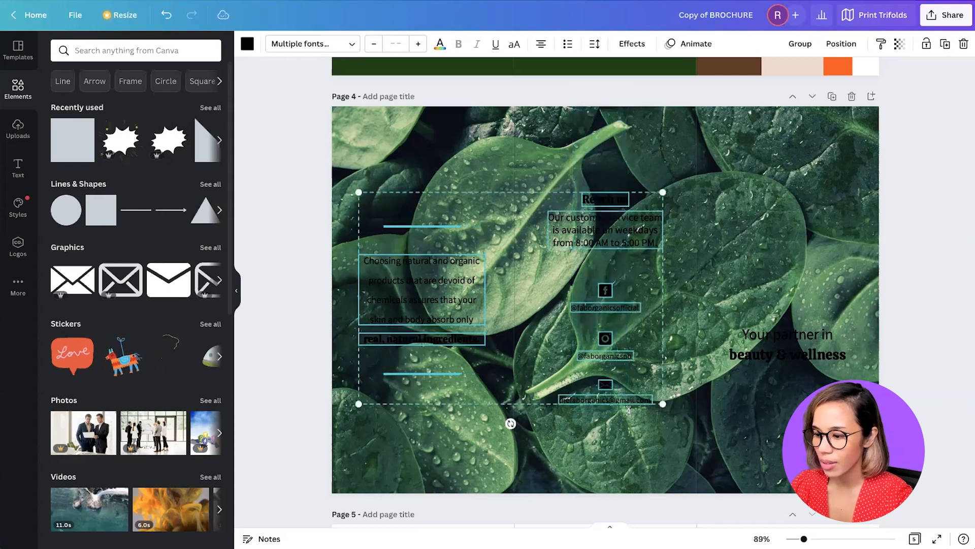
drag(909, 295, 753, 377)
click(440, 43)
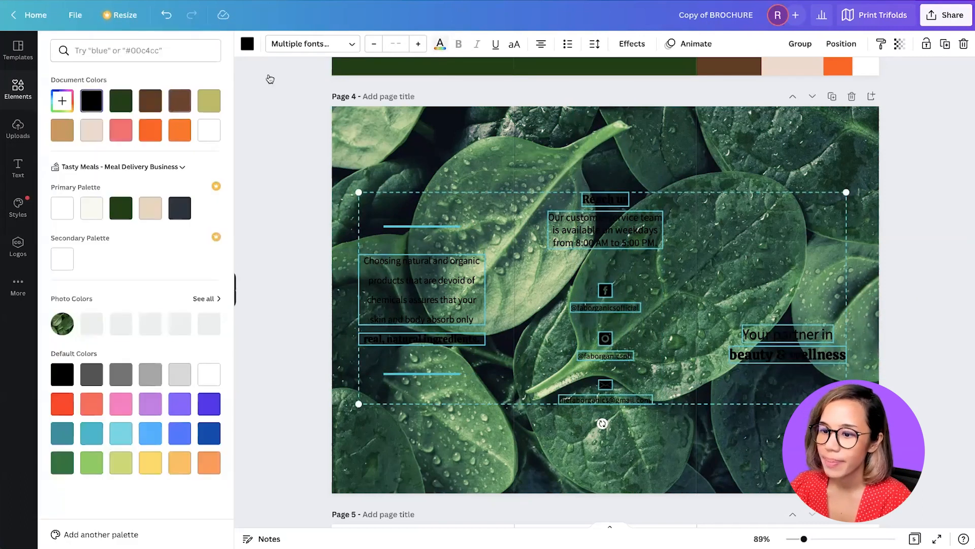
click(208, 130)
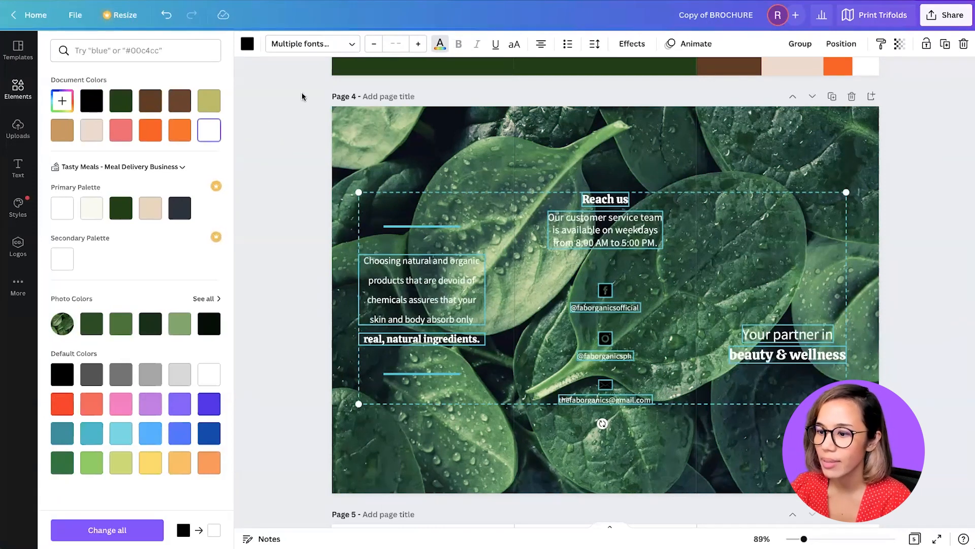
click(212, 134)
click(276, 123)
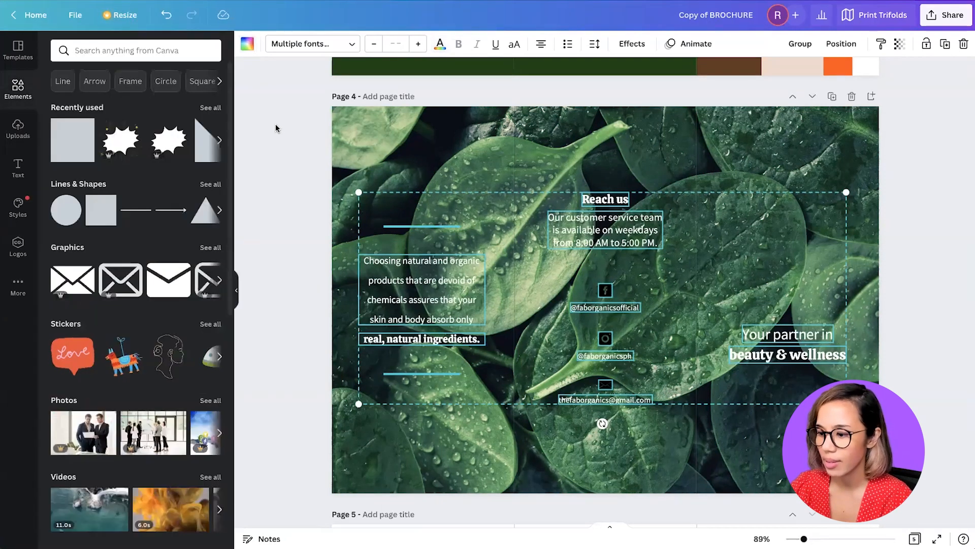
click(605, 290)
shift+click(605, 338)
shift+click(605, 385)
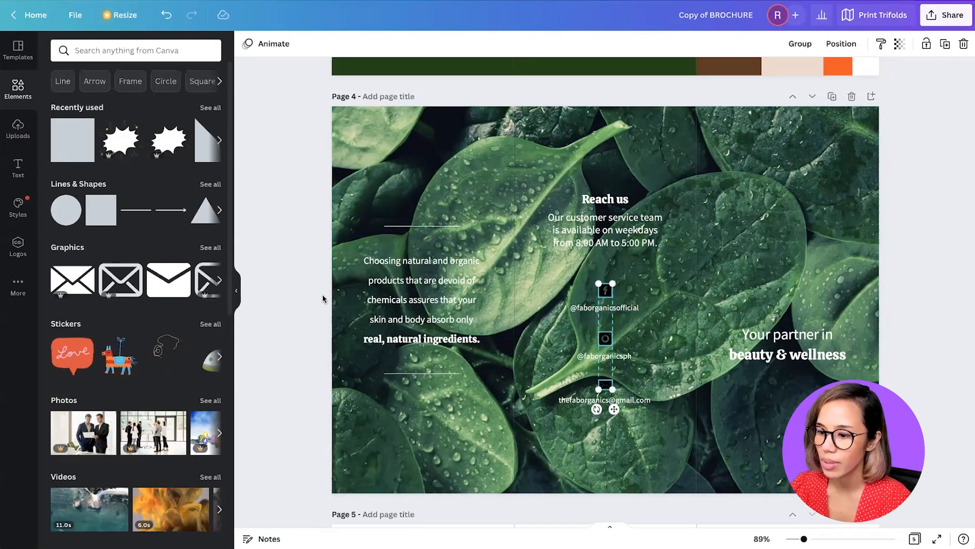
click(297, 289)
Step: Recolour the Facebook icon white and copy its style to the Instagram and envelope icons
click(599, 291)
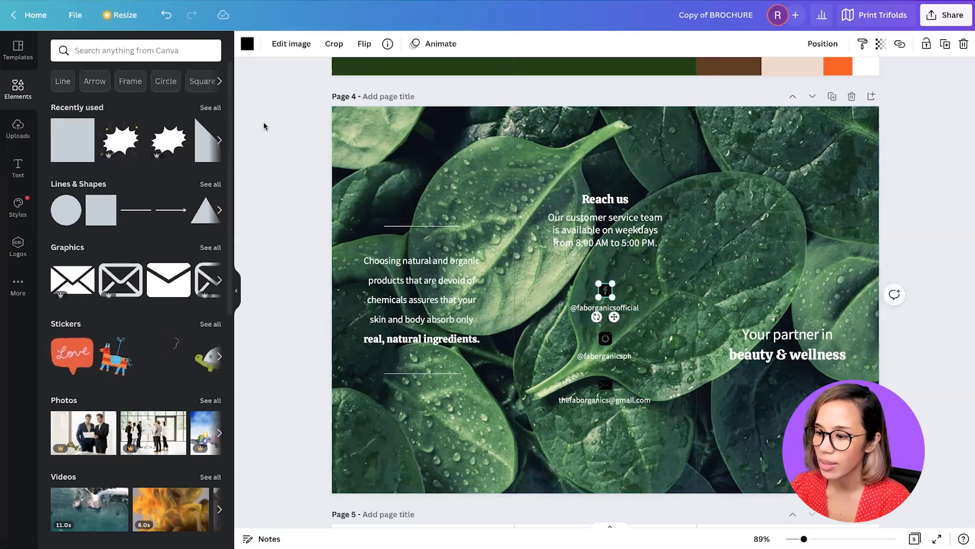
click(247, 43)
click(209, 130)
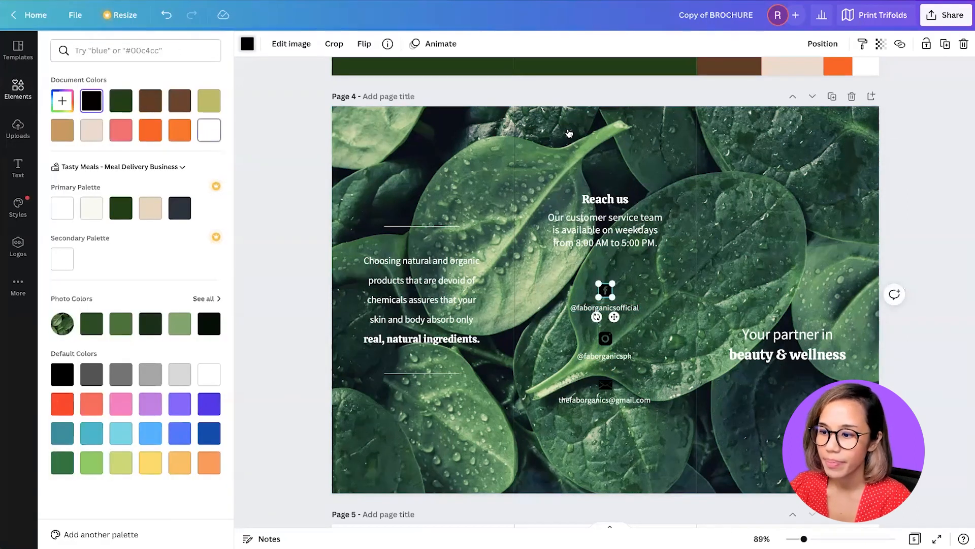
click(862, 50)
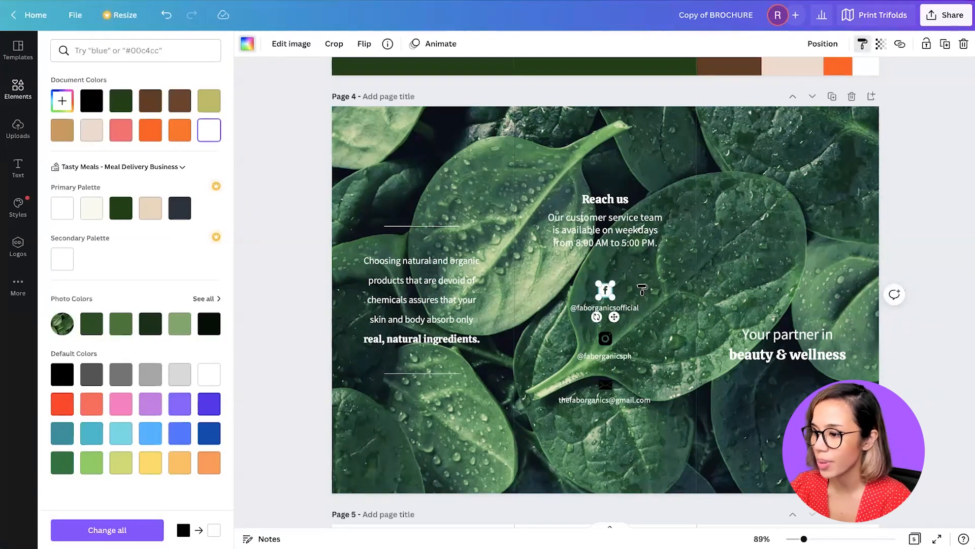
click(606, 339)
click(862, 44)
click(605, 386)
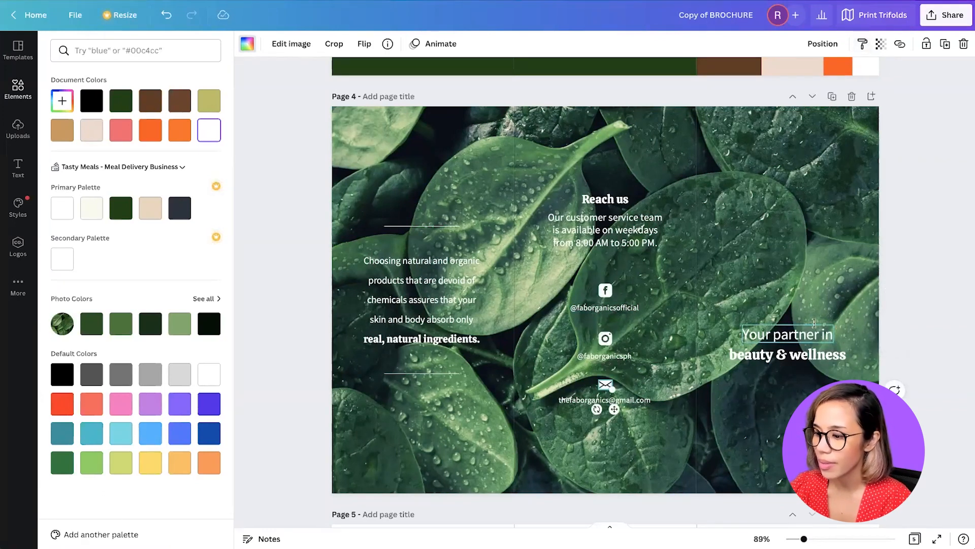
click(916, 232)
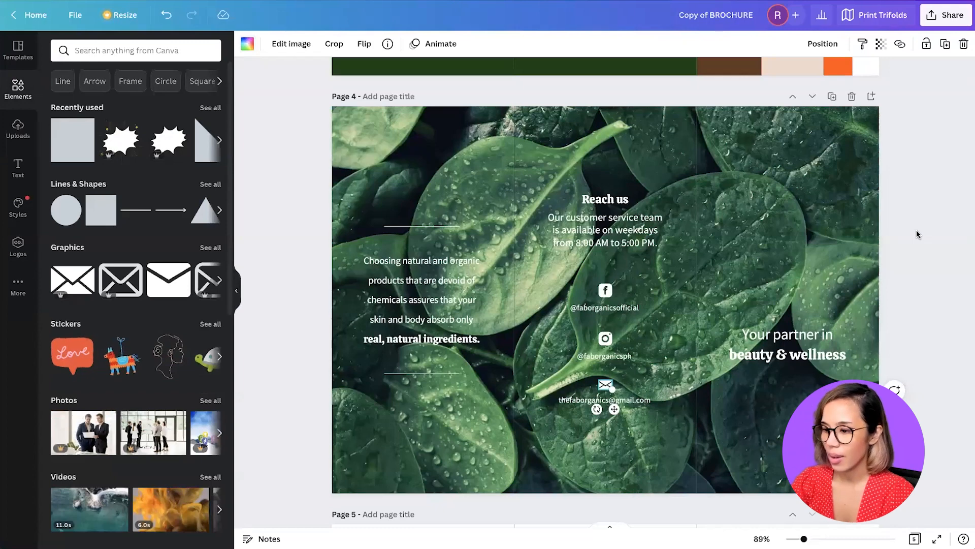
Step: Copy the Fab Organics logo from page 1 to page 4, scaled down and placed above the tagline in the third panel
scroll(910, 192, up, 10)
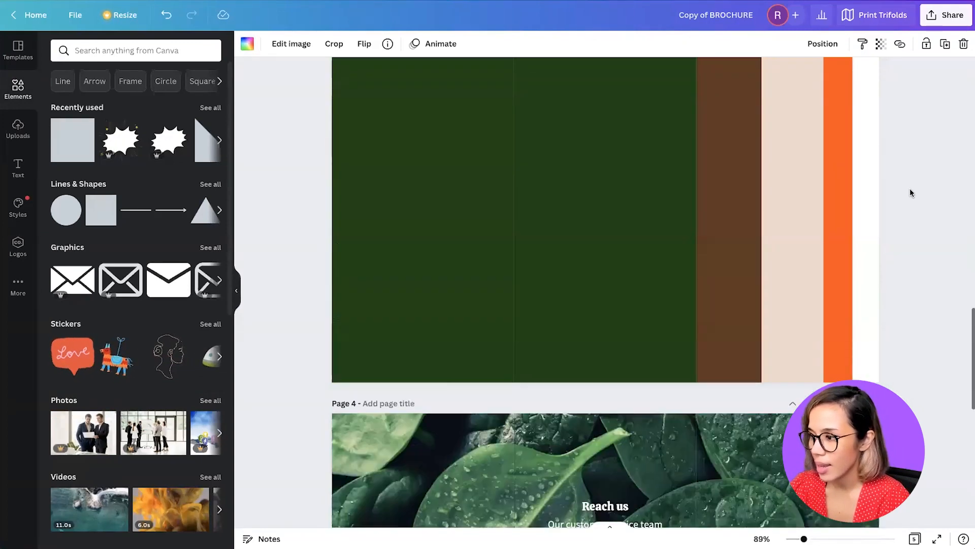
scroll(910, 192, up, 10)
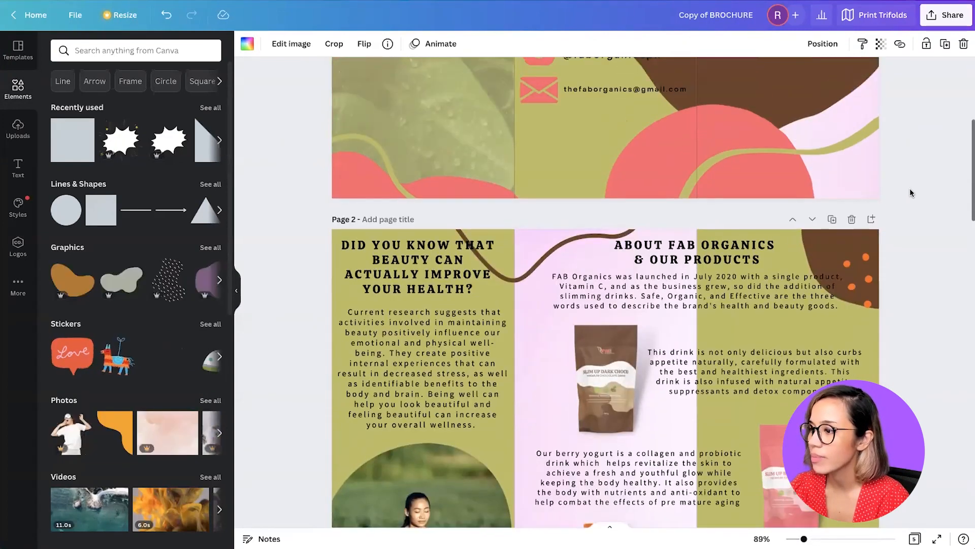
scroll(910, 192, up, 1)
click(863, 202)
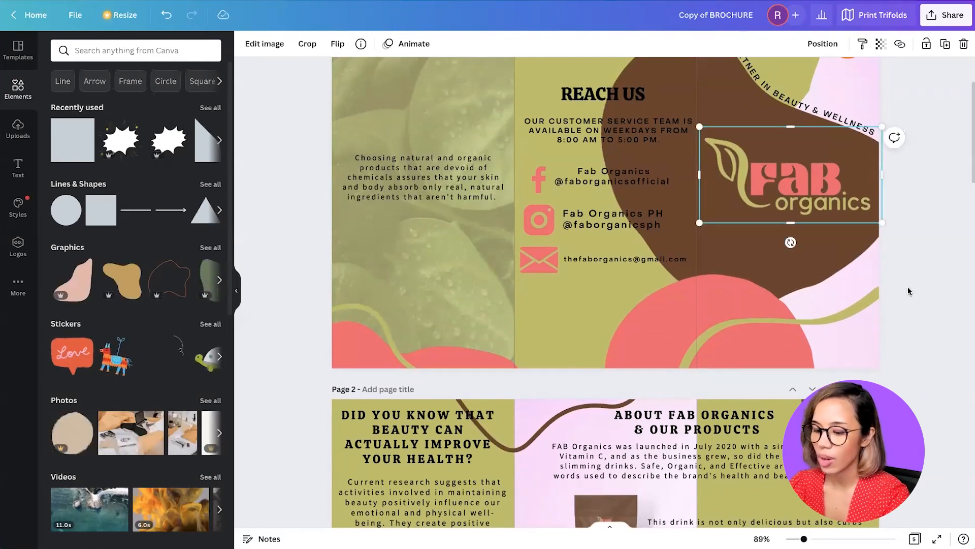
scroll(908, 291, down, 15)
scroll(908, 291, down, 8)
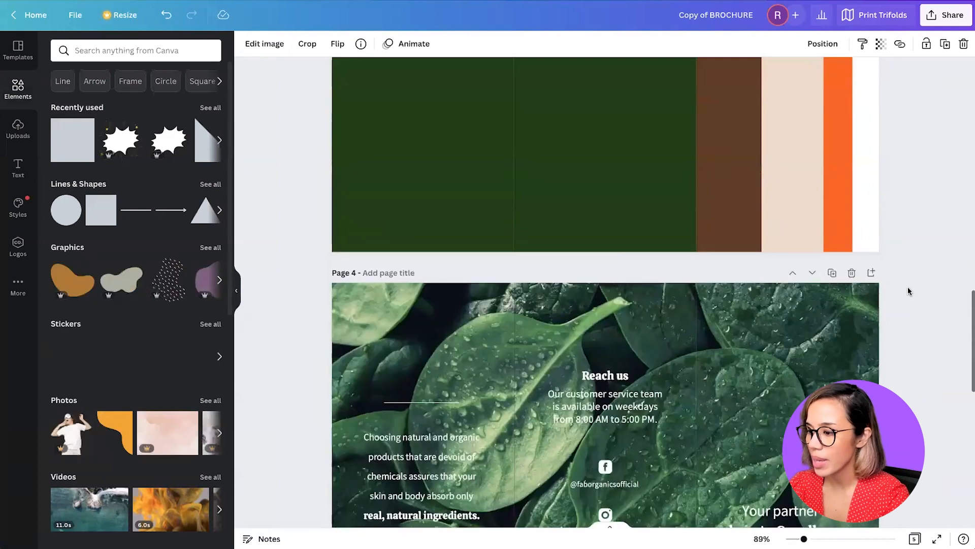
key(ctrl+v)
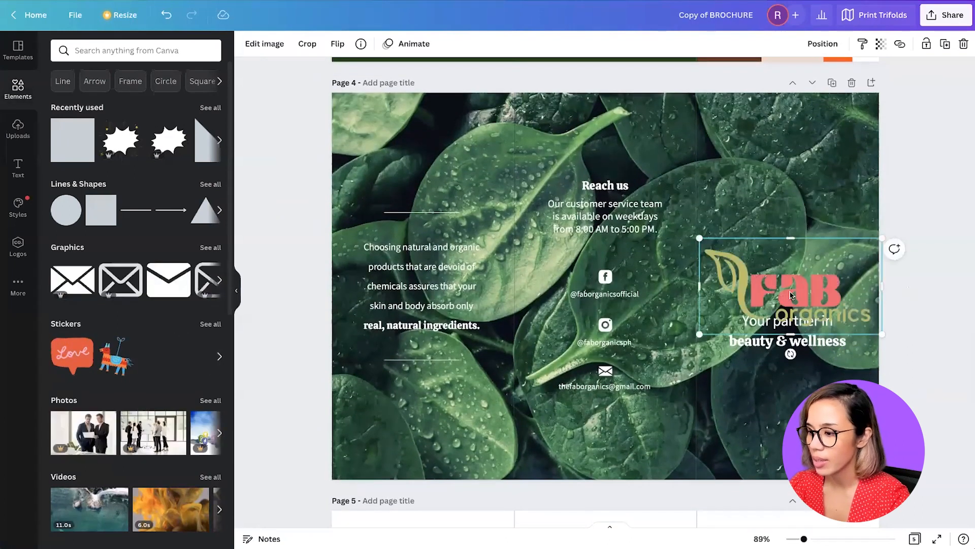
drag(789, 293, 801, 226)
drag(879, 189, 858, 199)
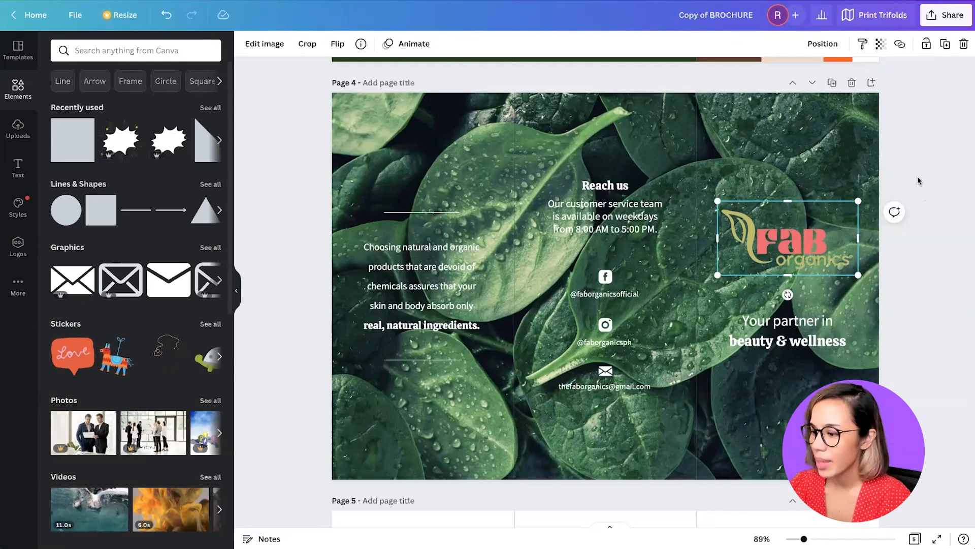
Step: Turn the Fab Organics logo on page 4 white by raising its contrast and brightness to 100
click(272, 47)
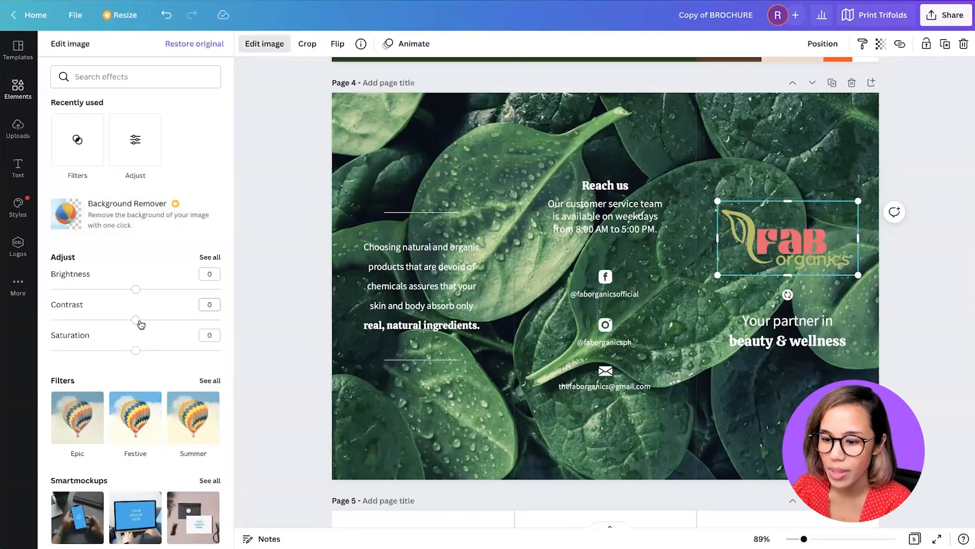
drag(140, 323, 236, 327)
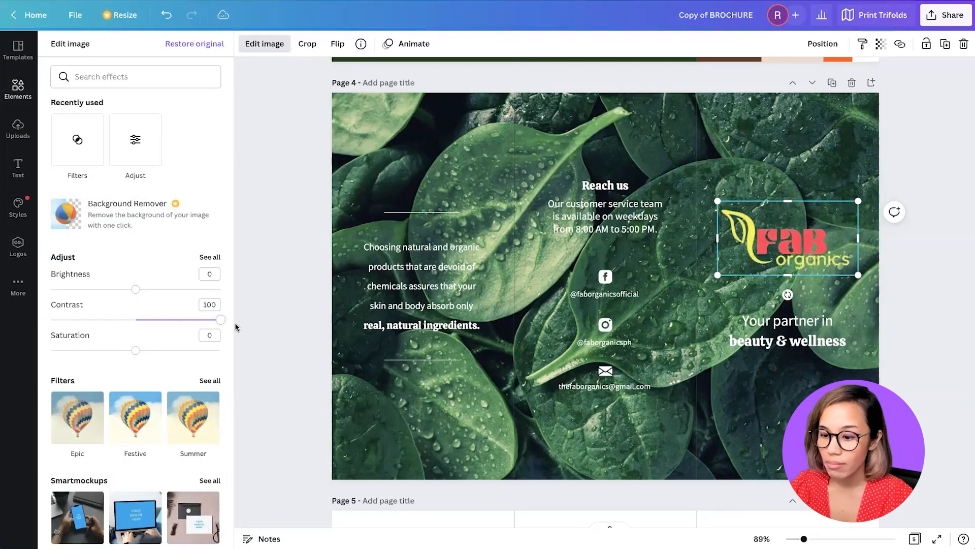
drag(136, 289, 237, 287)
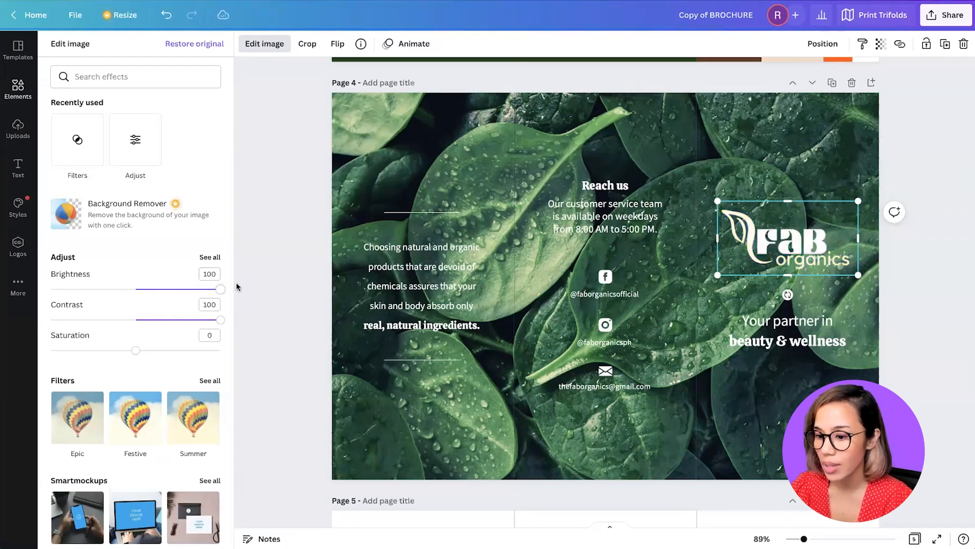
click(282, 203)
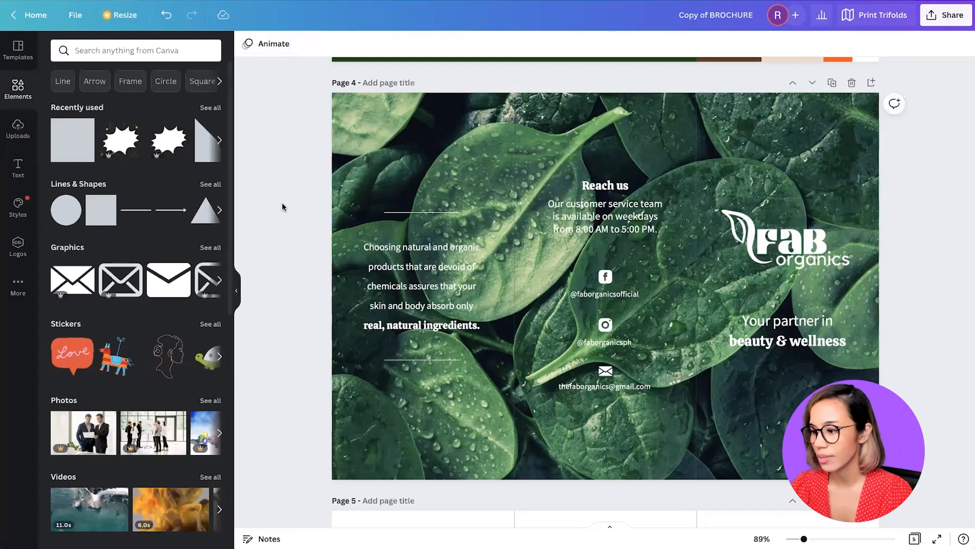
Step: Add a dark green square to page 4 and stretch it to cover the whole page
scroll(284, 199, down, 1)
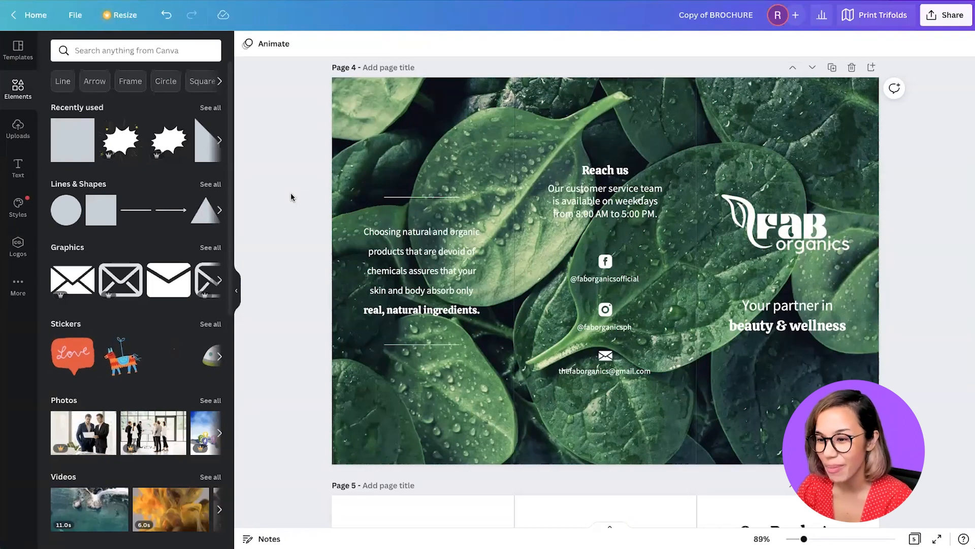
click(104, 212)
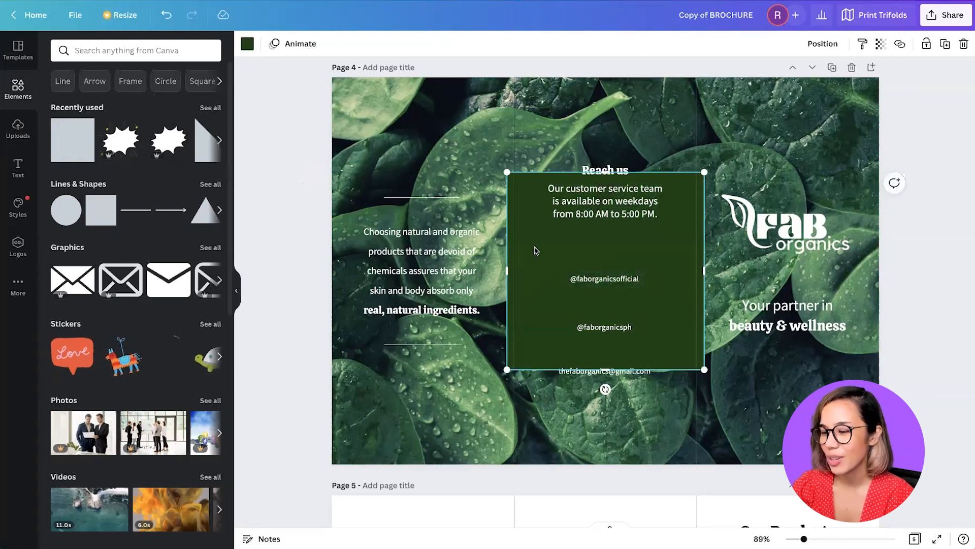
drag(506, 270, 335, 269)
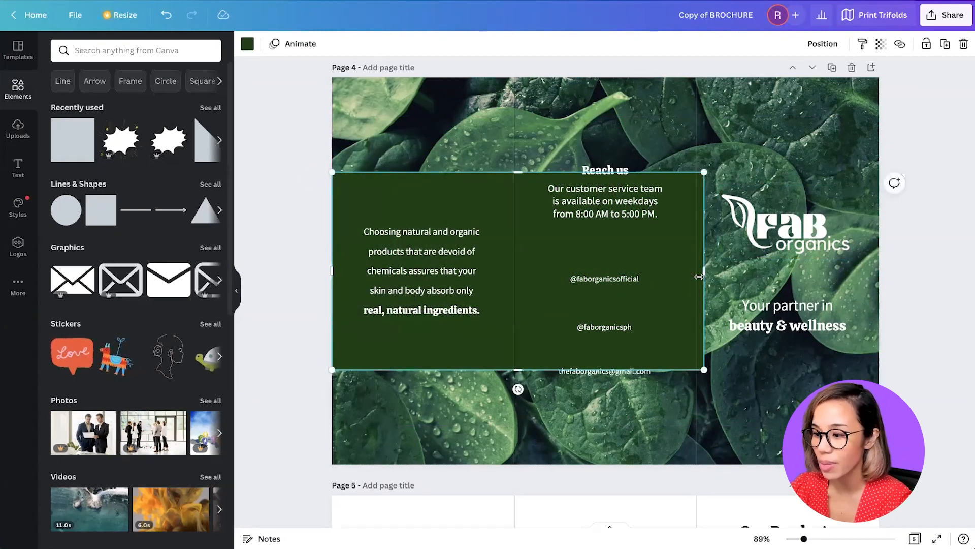
drag(802, 262, 869, 269)
drag(877, 269, 879, 270)
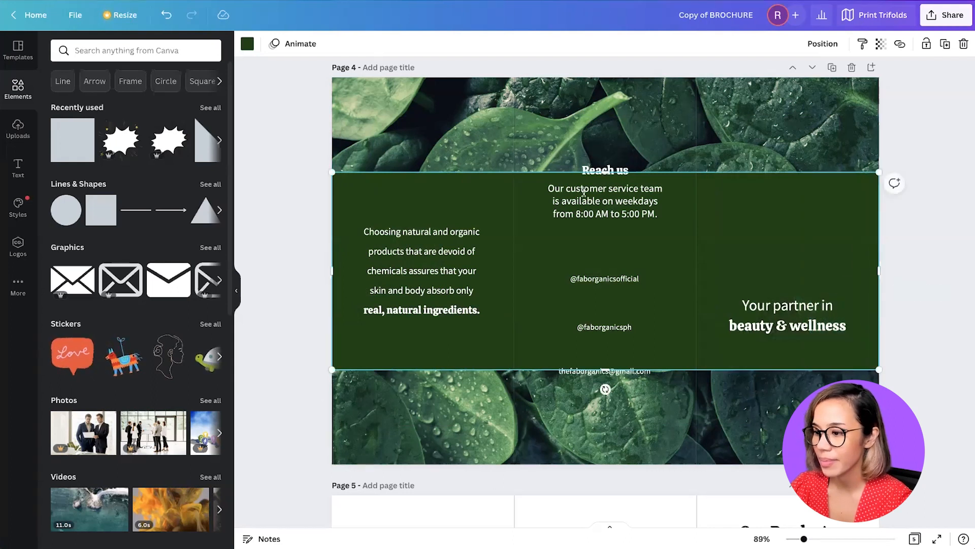
drag(606, 174, 602, 142)
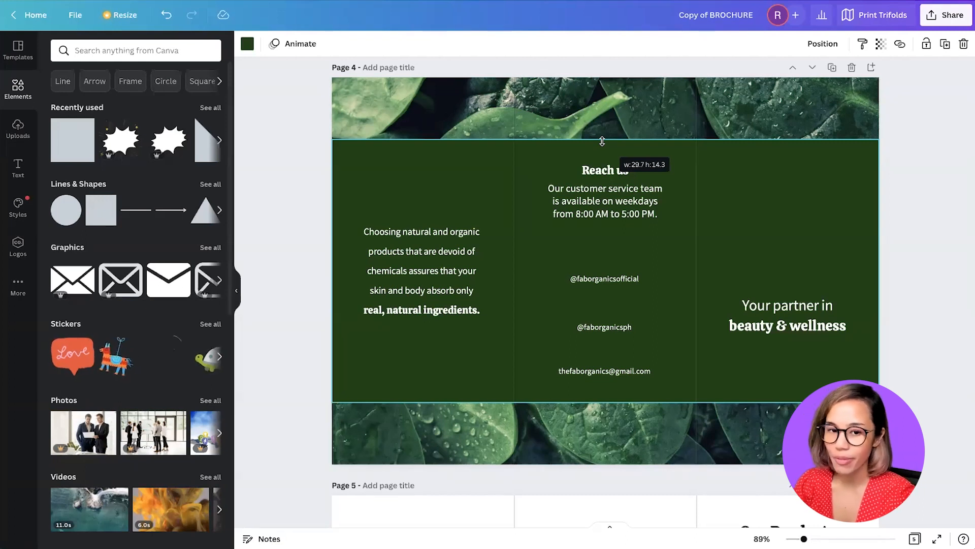
drag(602, 141, 604, 78)
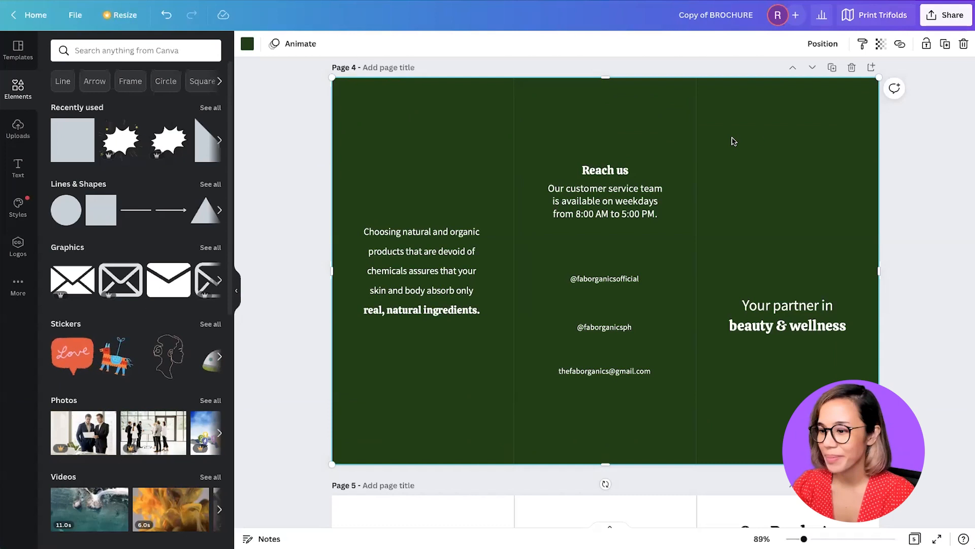
click(247, 46)
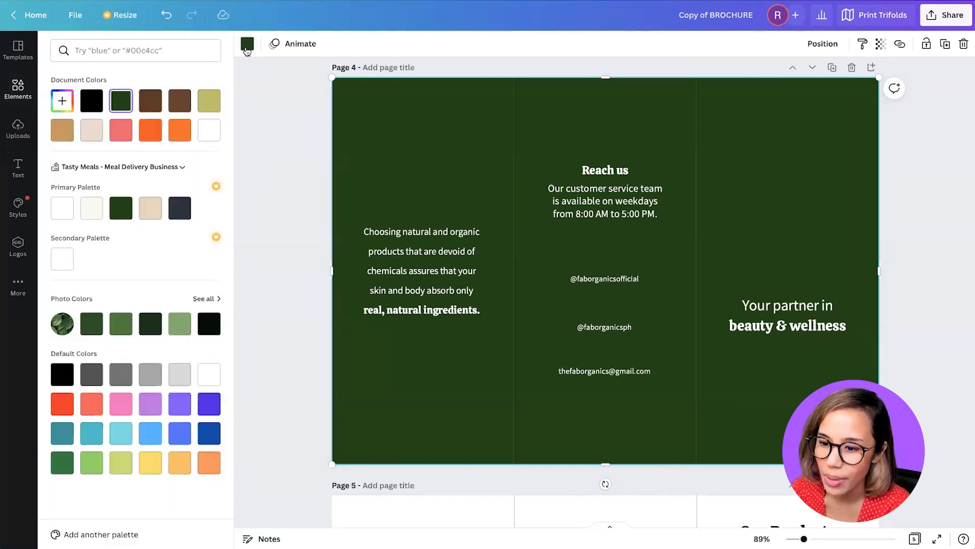
key(Escape)
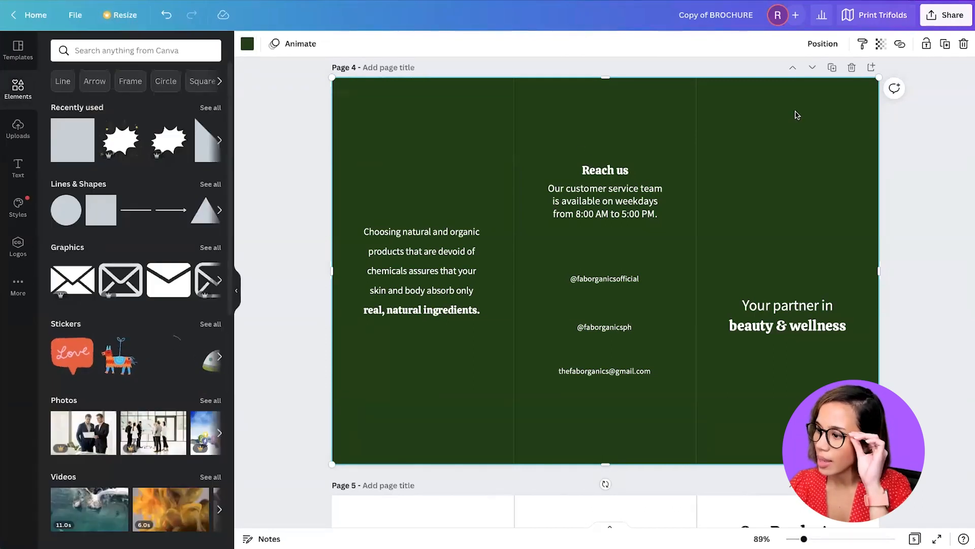
Step: Try the green overlay's transparency at 70, and settle on 60
click(882, 47)
click(866, 71)
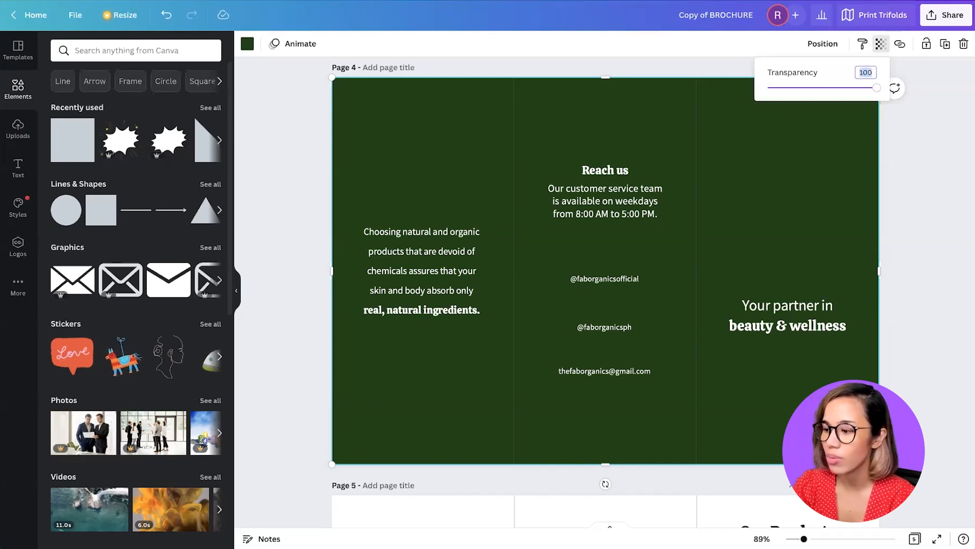
text(70)
key(Return)
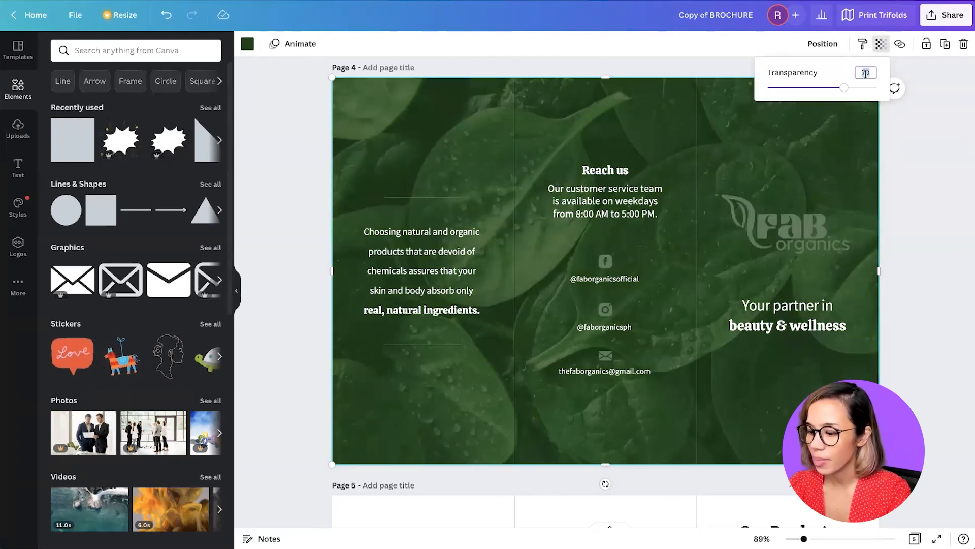
text(60)
key(Return)
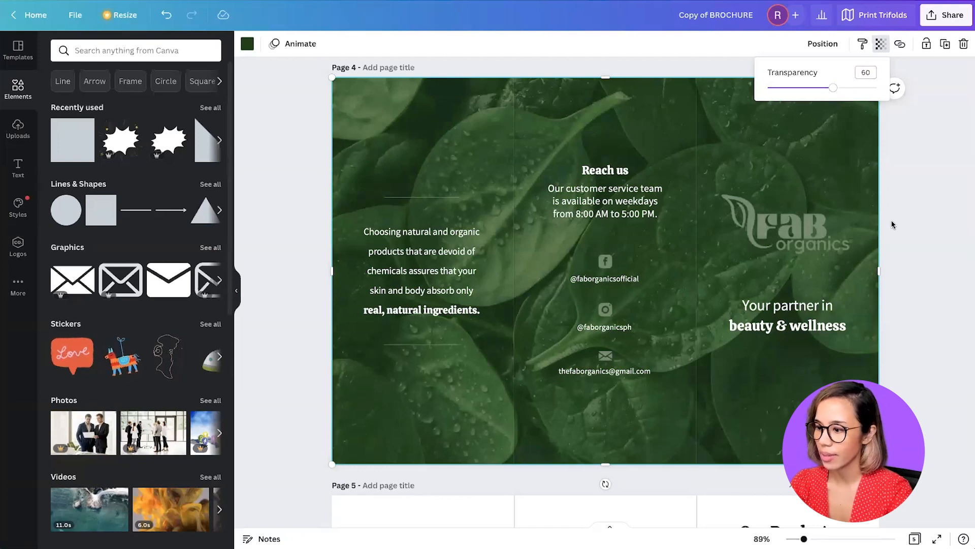
Step: Send the green overlay behind the text, icons, divider lines and logo on page 4, keeping it above the leaf photo
click(836, 44)
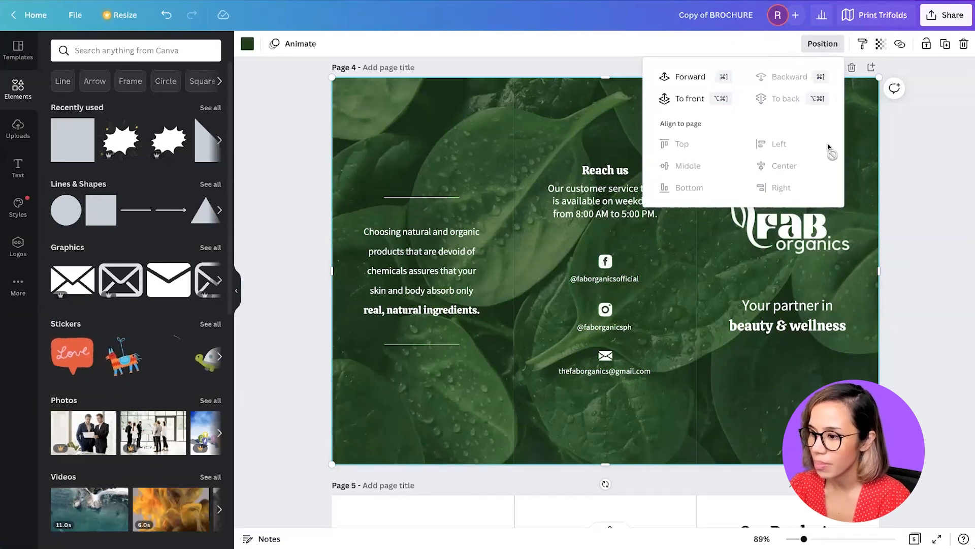
click(897, 162)
click(903, 176)
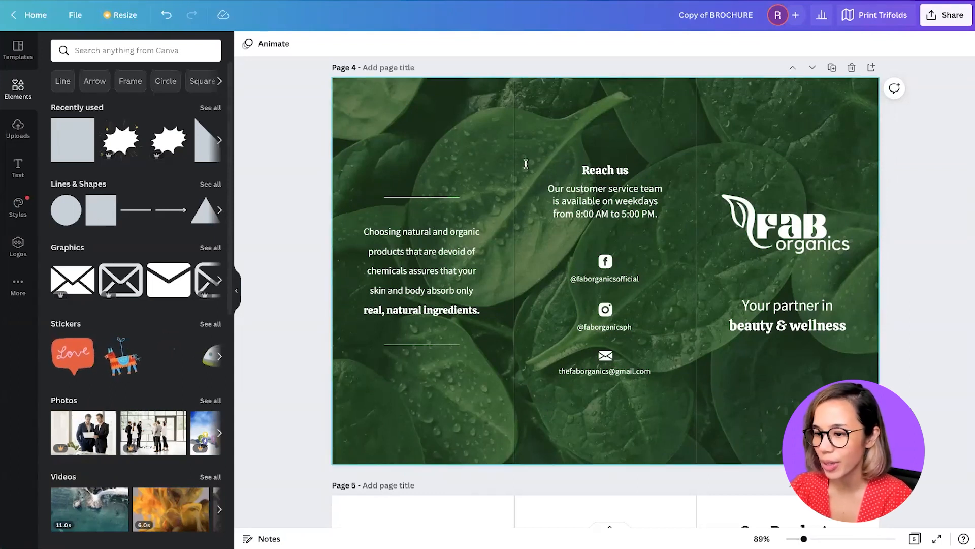
Step: Add a second dark green square to page 4, resize it to fill the middle panel, and open its colour options
drag(391, 202, 514, 270)
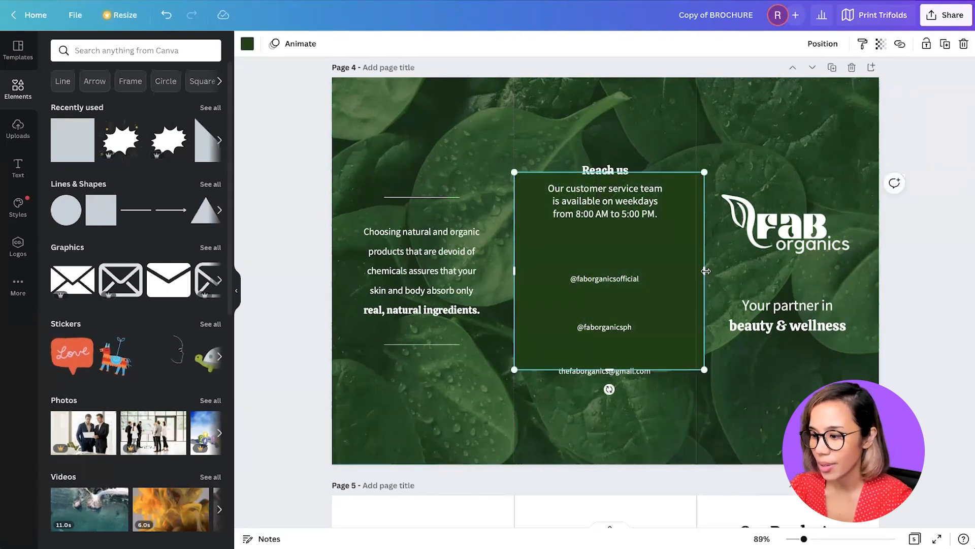
drag(700, 270, 696, 270)
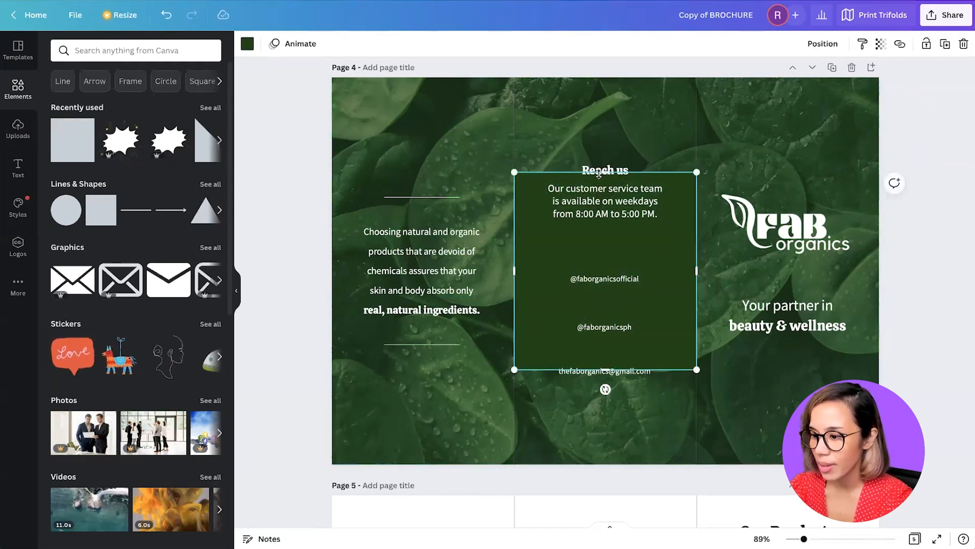
drag(586, 97, 585, 77)
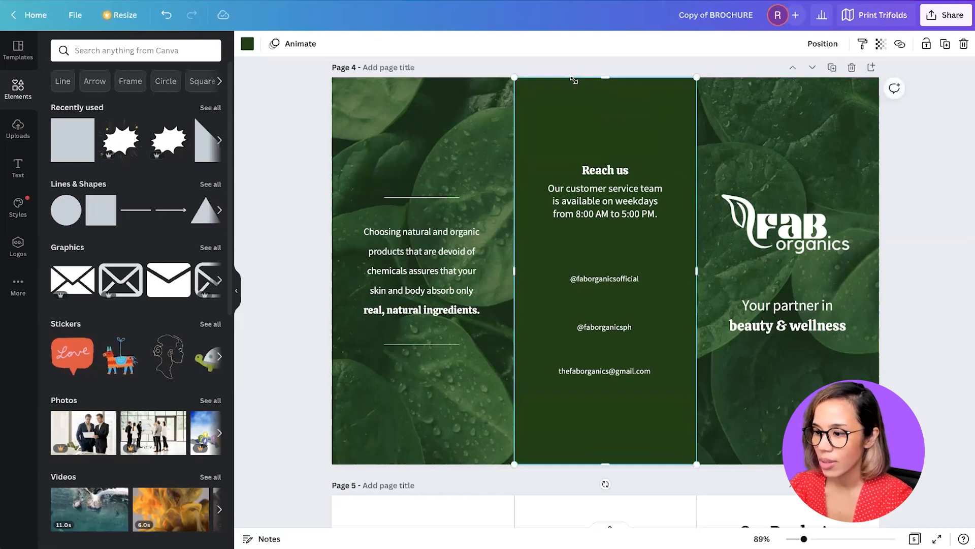
click(249, 45)
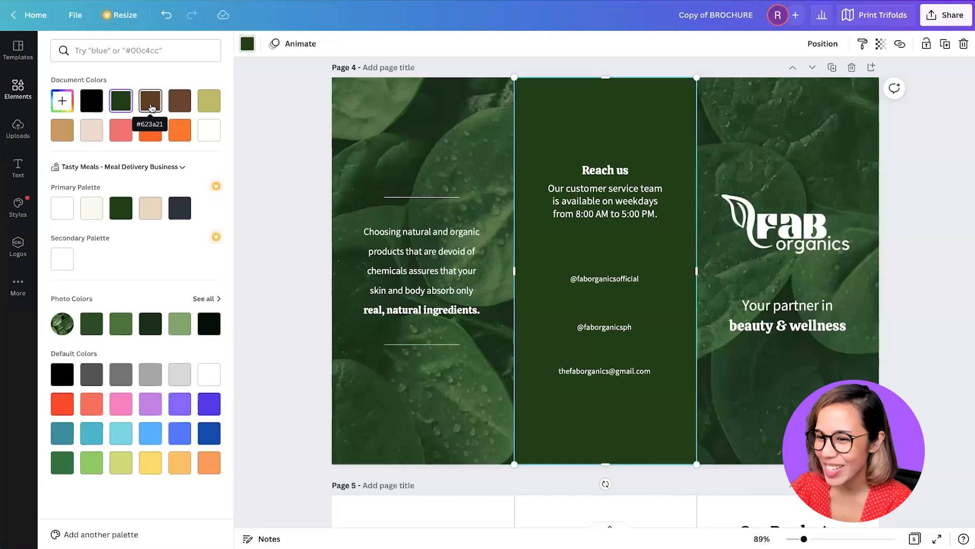
Step: Recolor the middle "Reach us" panel on page 4 to brown #623a21
click(150, 107)
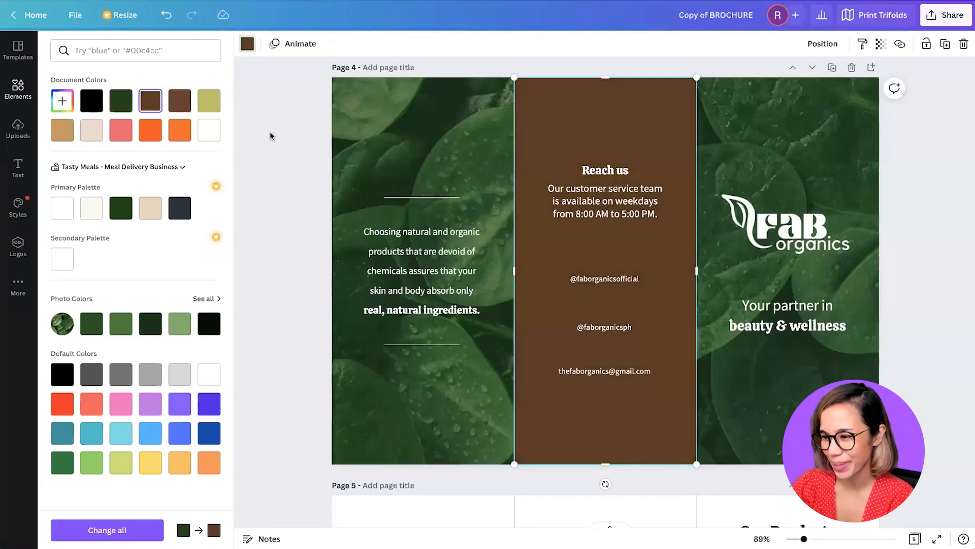
click(270, 135)
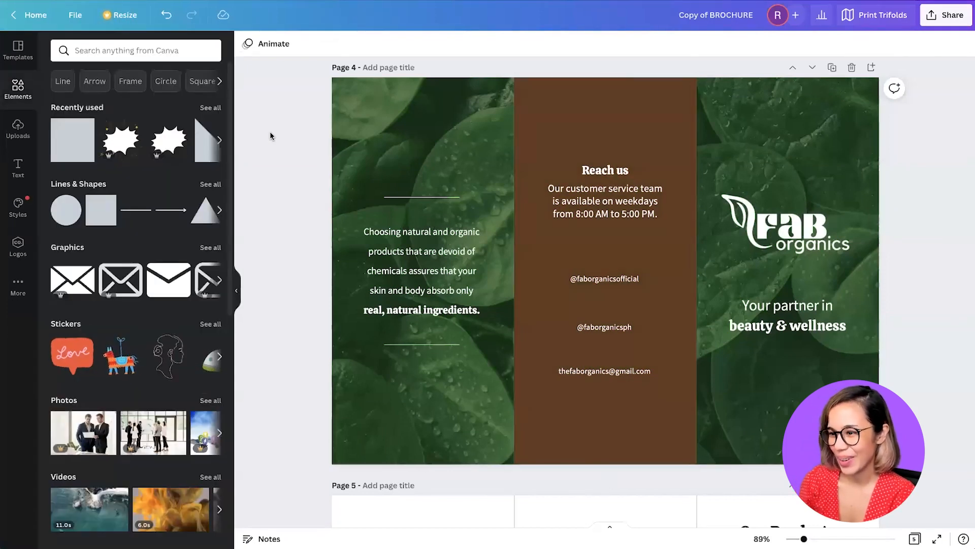
click(395, 125)
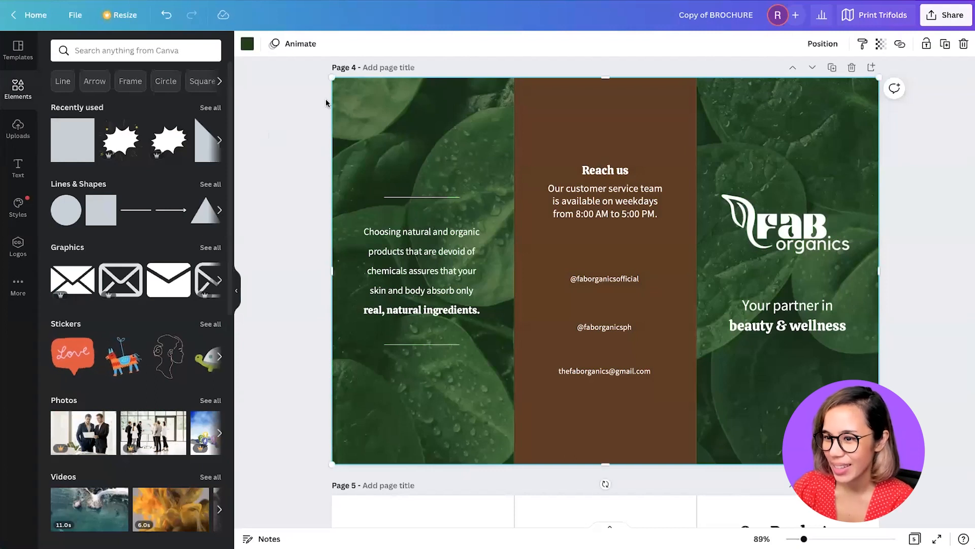
click(908, 186)
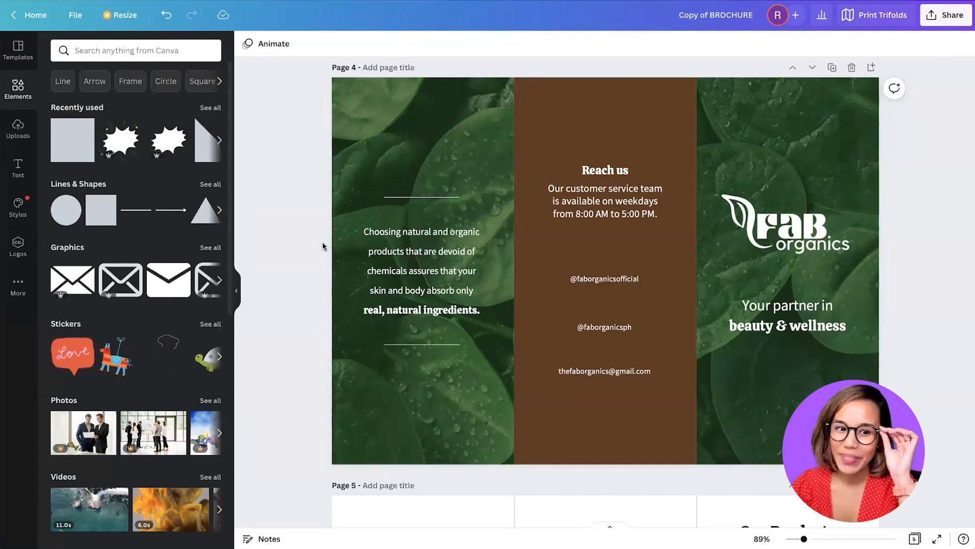
Step: Shrink the white FAB Organics logo slightly on page 4's cover panel
scroll(905, 289, down, 1)
click(842, 185)
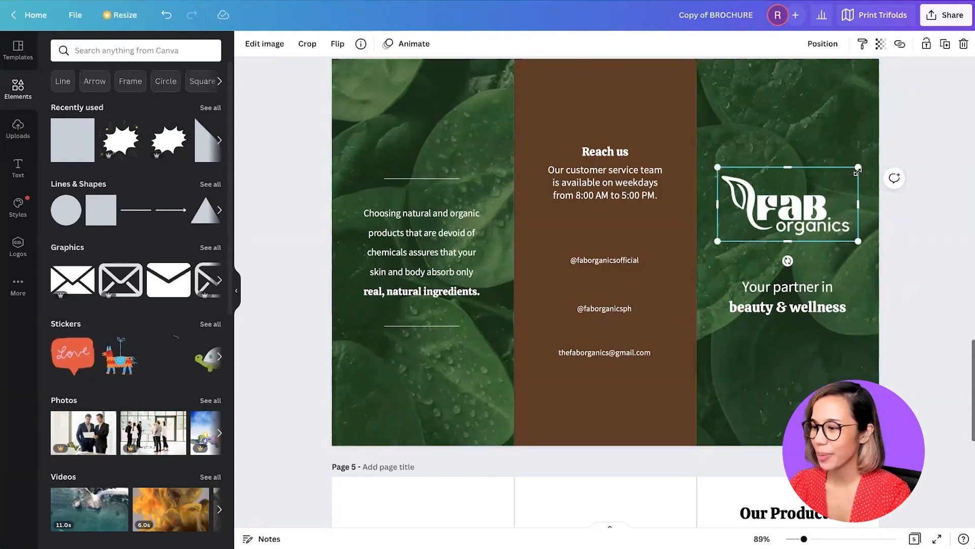
drag(857, 167, 856, 169)
click(919, 276)
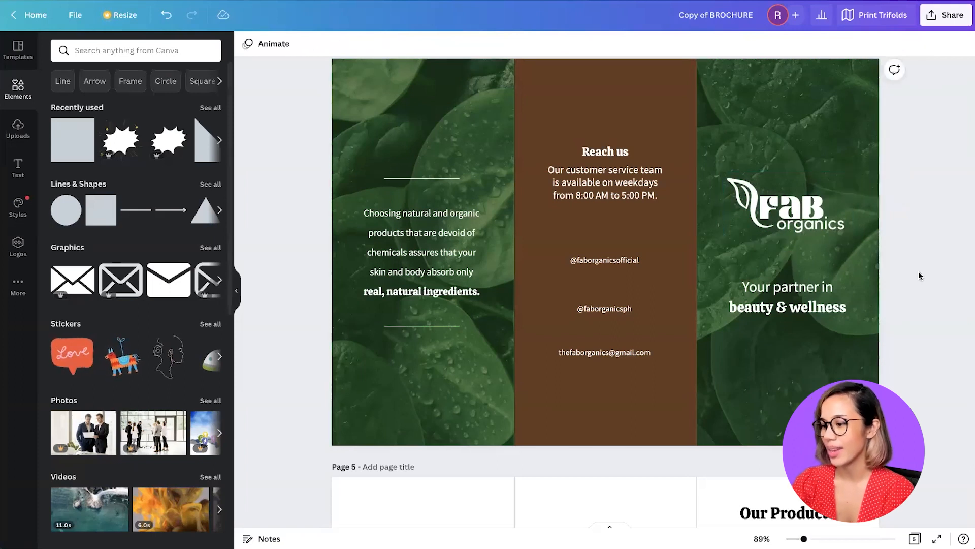
Step: Copy the framed photo of the meditating woman from page 2 and paste it onto page 5
scroll(917, 270, down, 3)
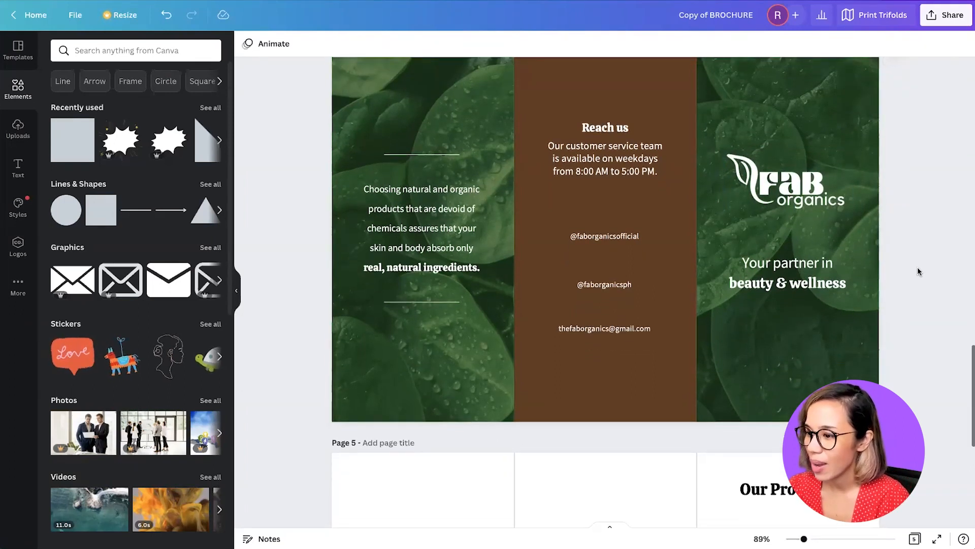
scroll(918, 268, down, 10)
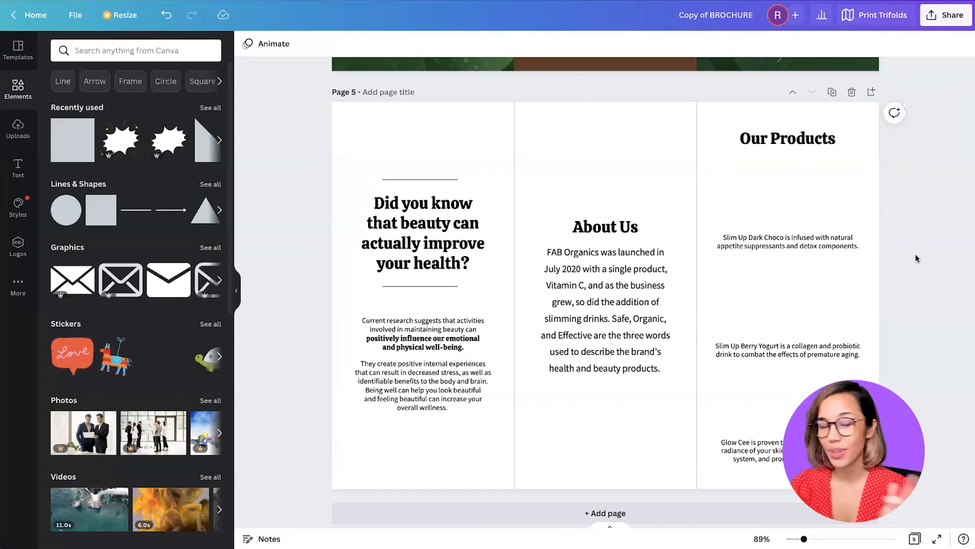
scroll(915, 243, up, 20)
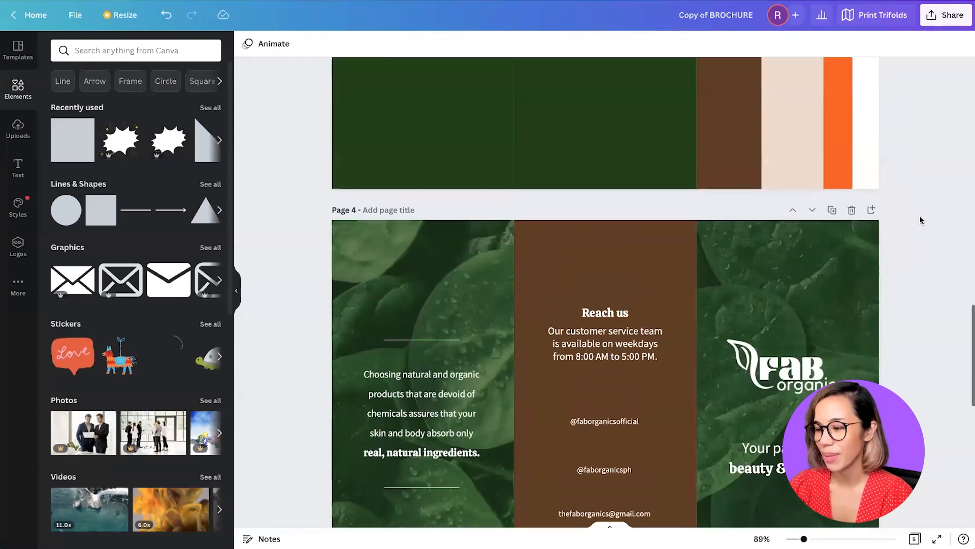
scroll(920, 220, up, 8)
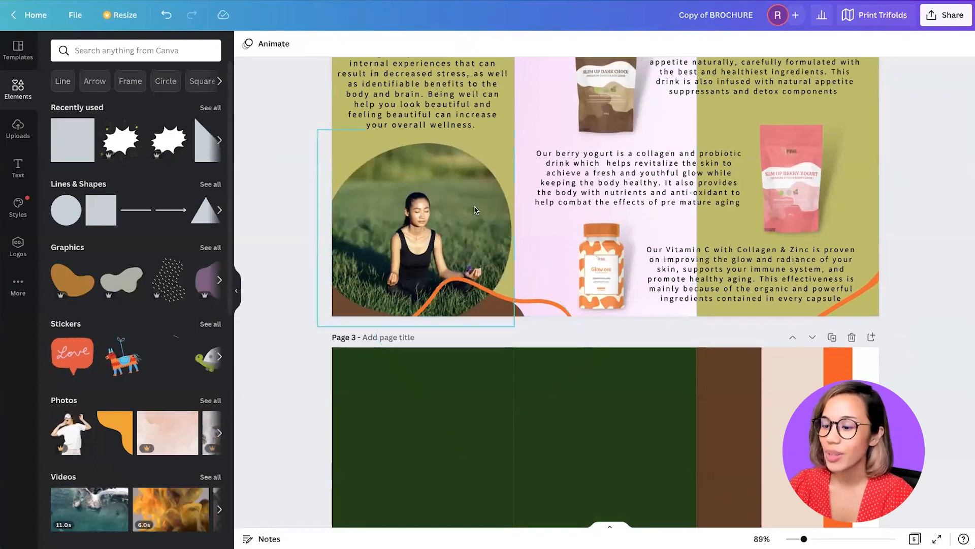
click(440, 191)
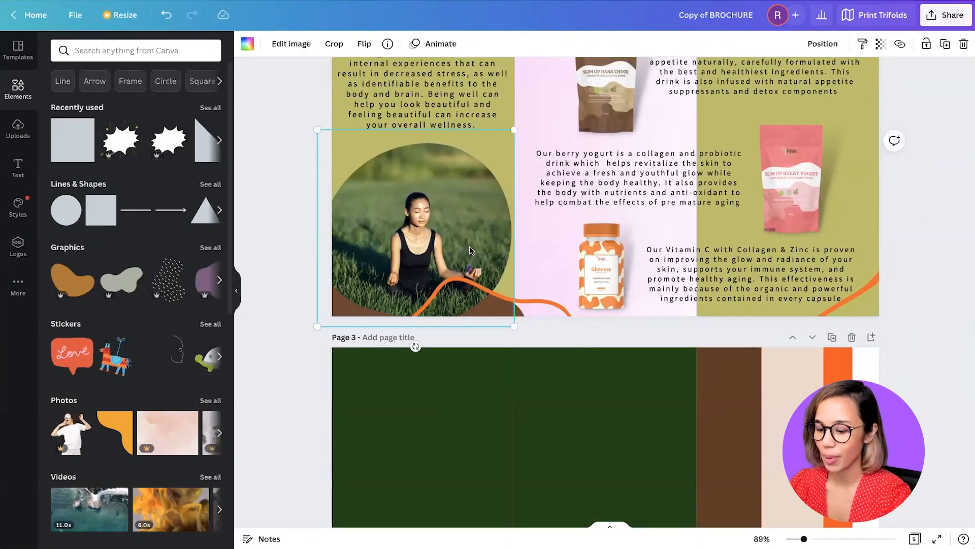
scroll(905, 298, down, 7)
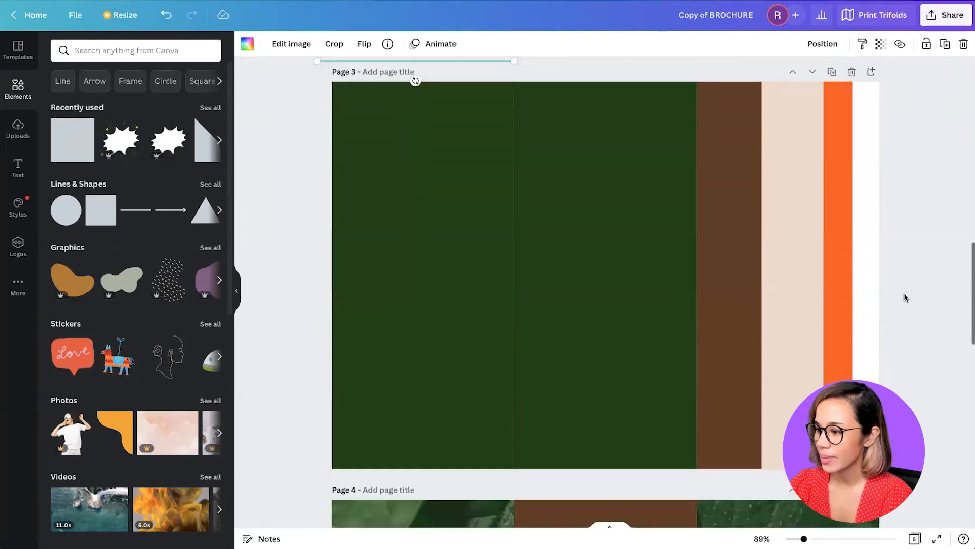
scroll(905, 297, down, 18)
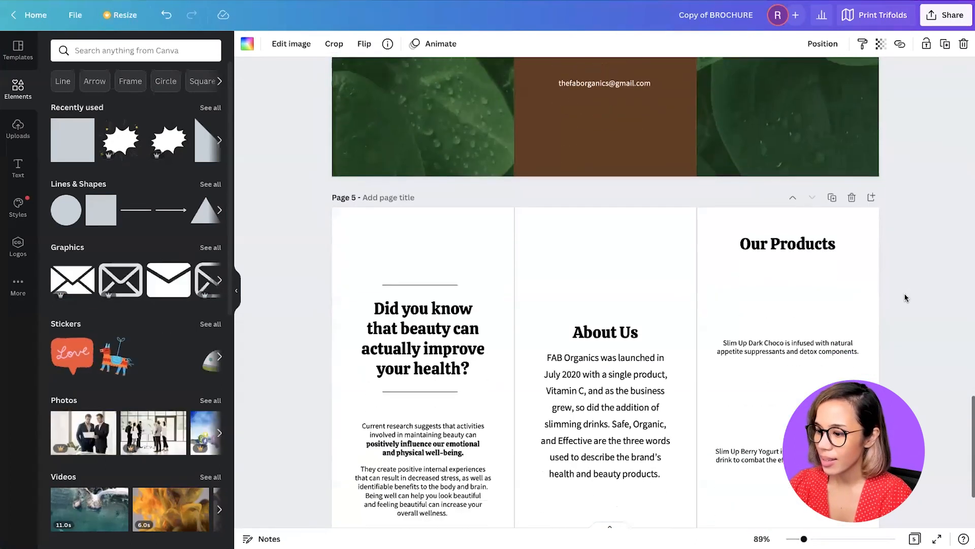
scroll(905, 297, down, 2)
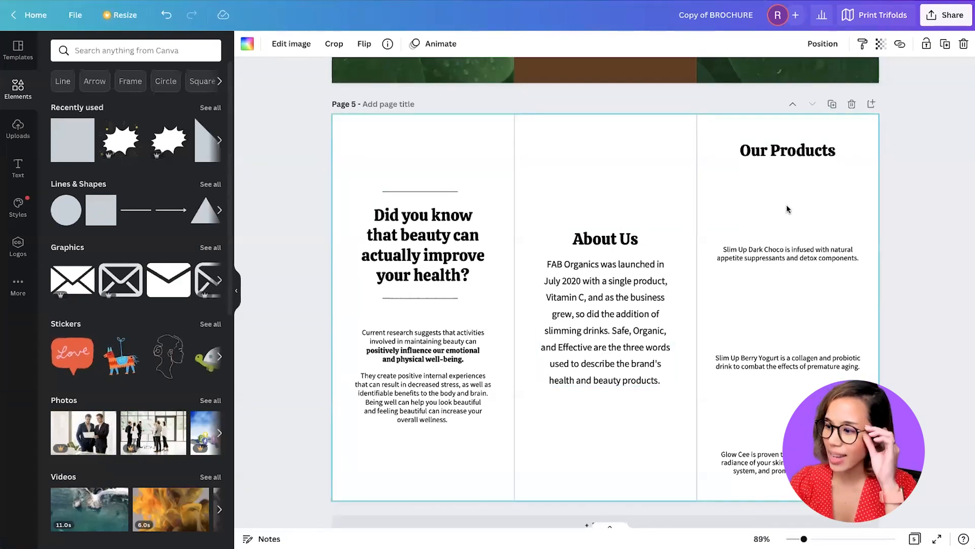
key(ctrl+v)
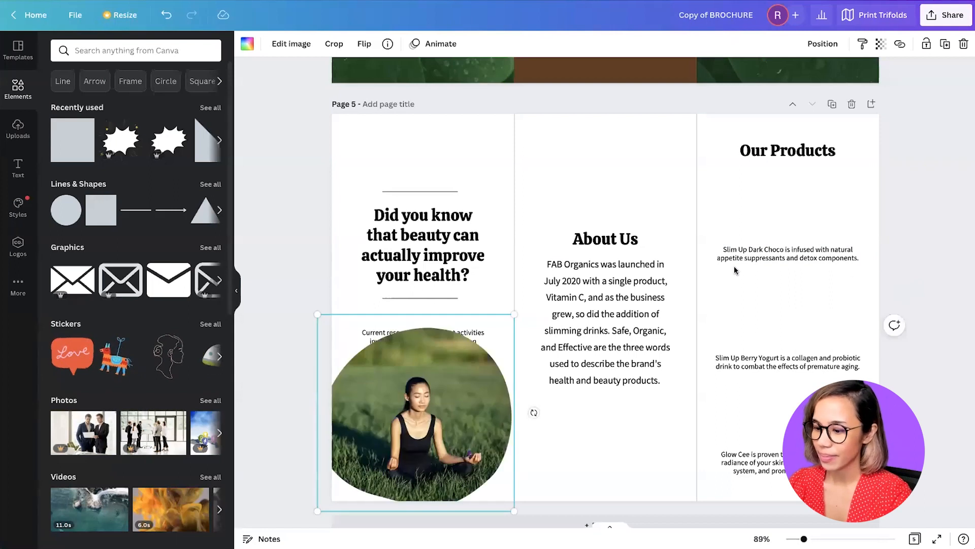
Step: Detach the meditating woman photo from its rounded frame on page 5 and delete the empty frame
right_click(396, 402)
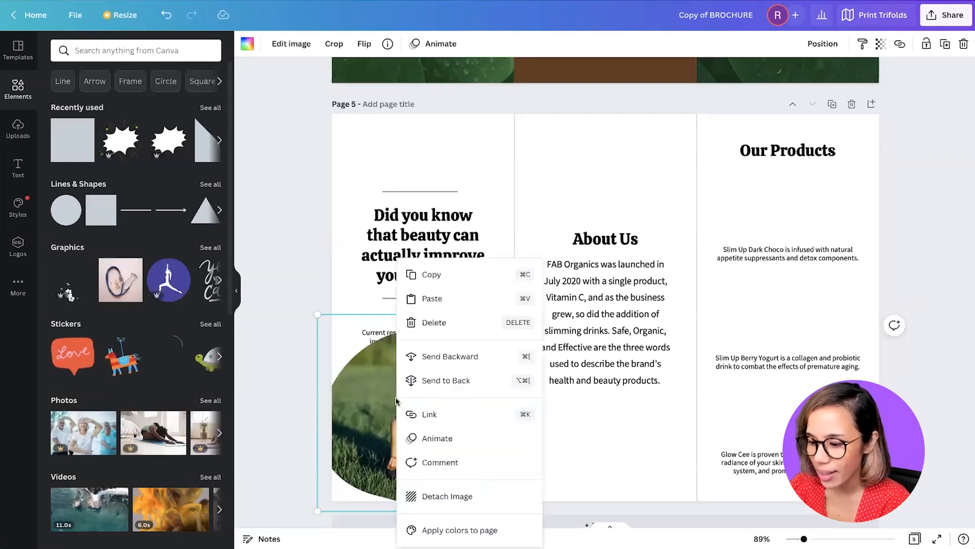
click(428, 494)
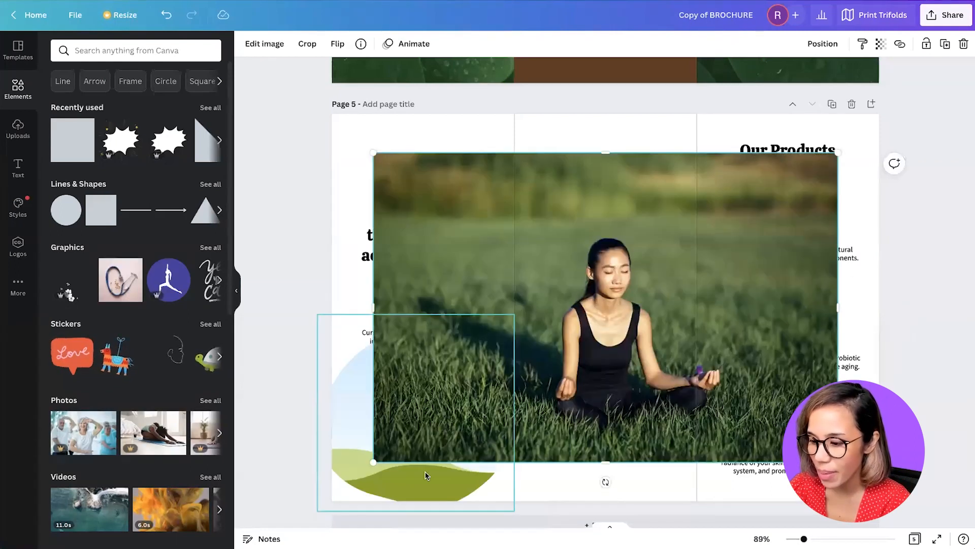
click(306, 405)
click(347, 433)
key(Delete)
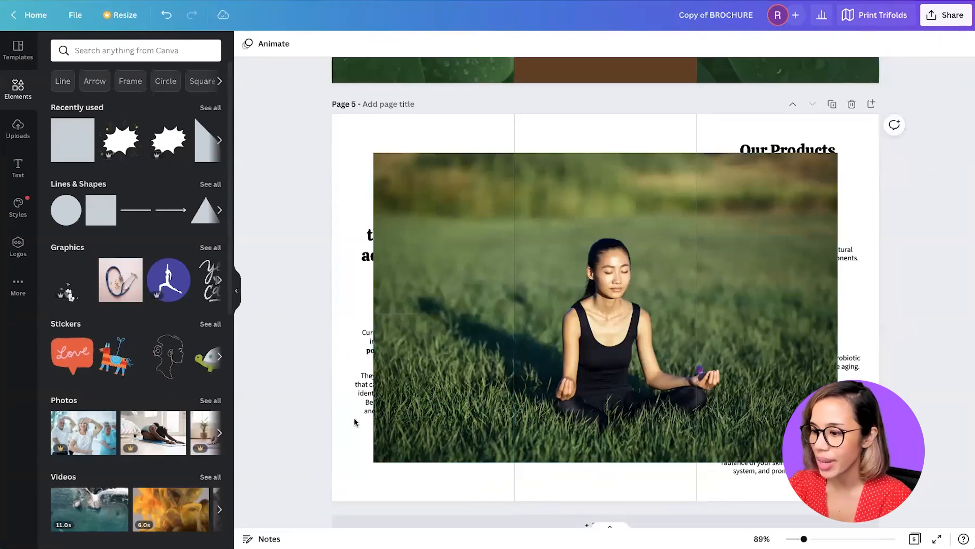
Step: Crop the woman's photo to the width of page 5's middle panel and extend it to the full page height
click(400, 295)
drag(374, 306, 513, 297)
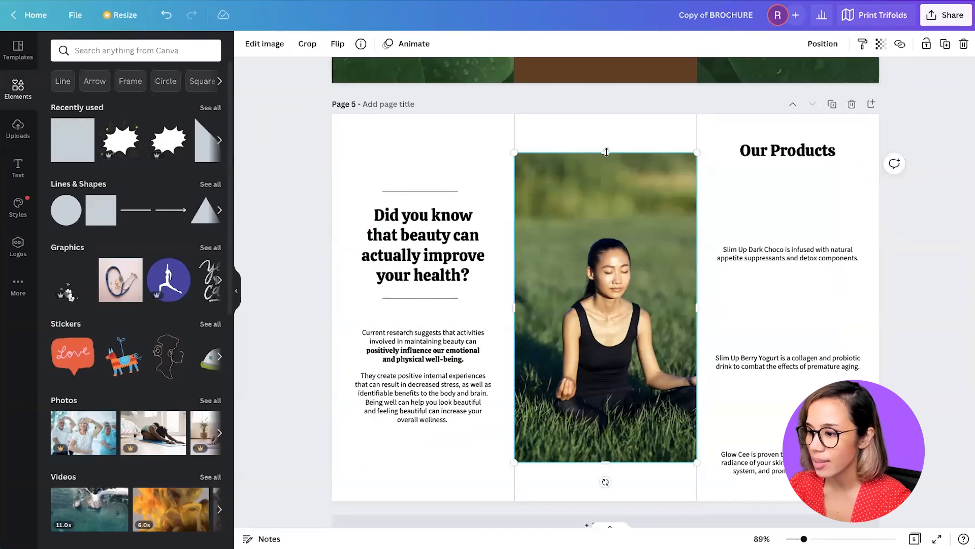
drag(601, 137, 602, 114)
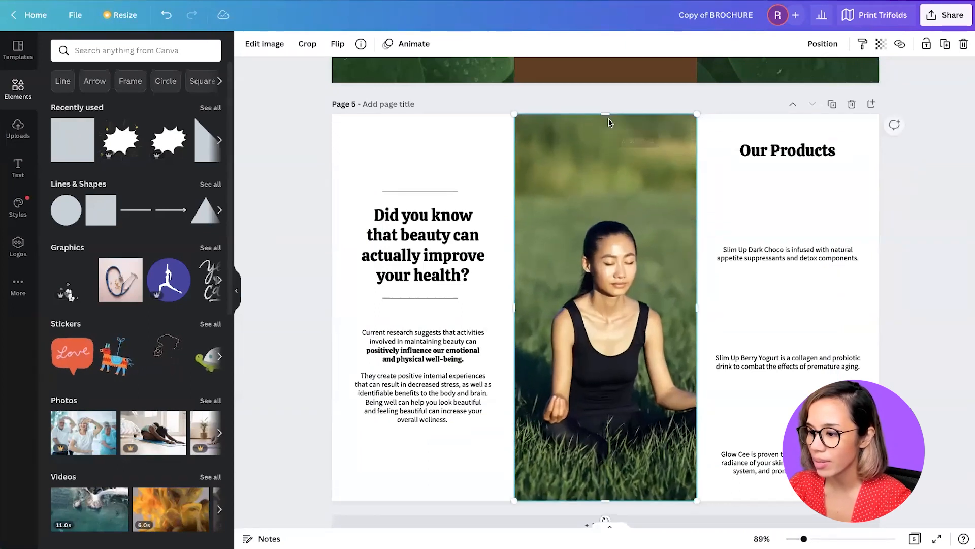
Step: Send the photo backward behind the "About Us" heading and its body text on page 5
click(832, 44)
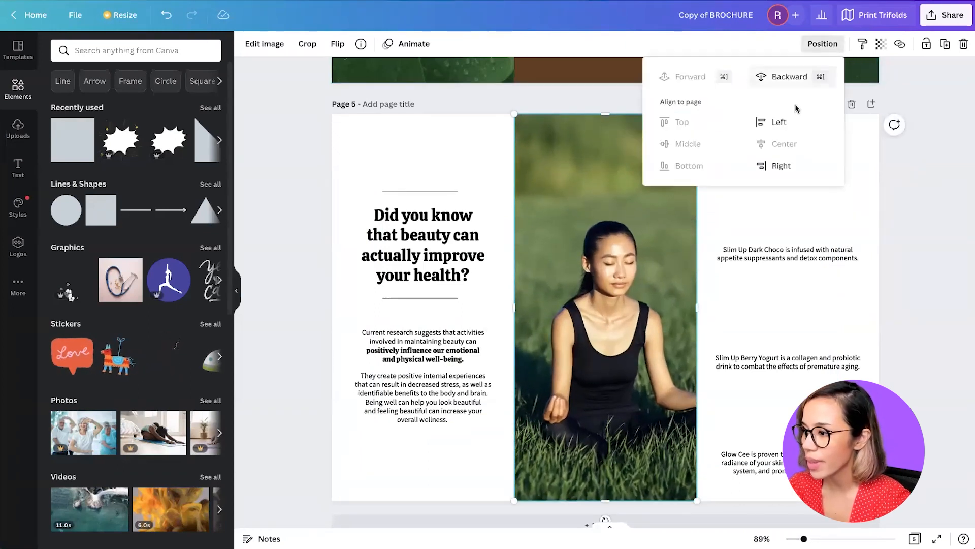
click(795, 82)
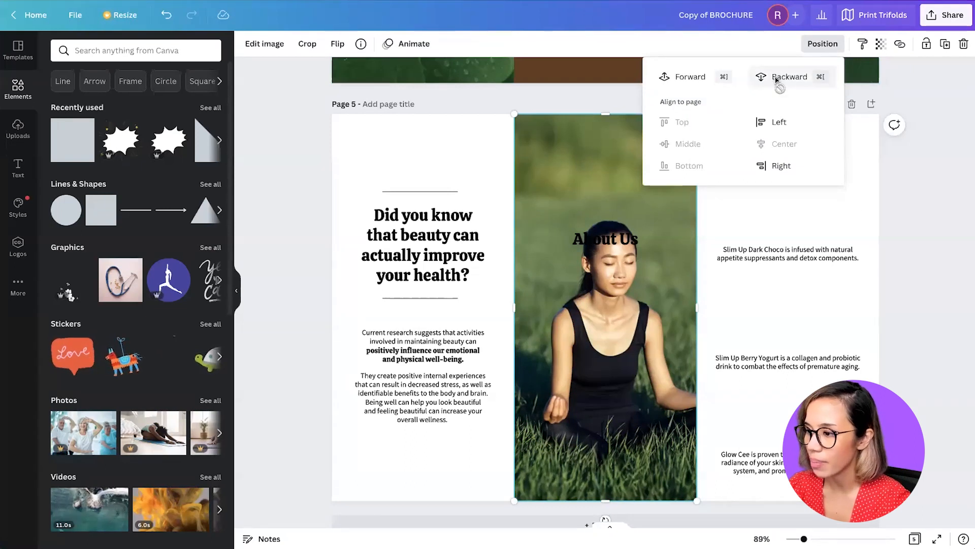
click(777, 80)
click(896, 257)
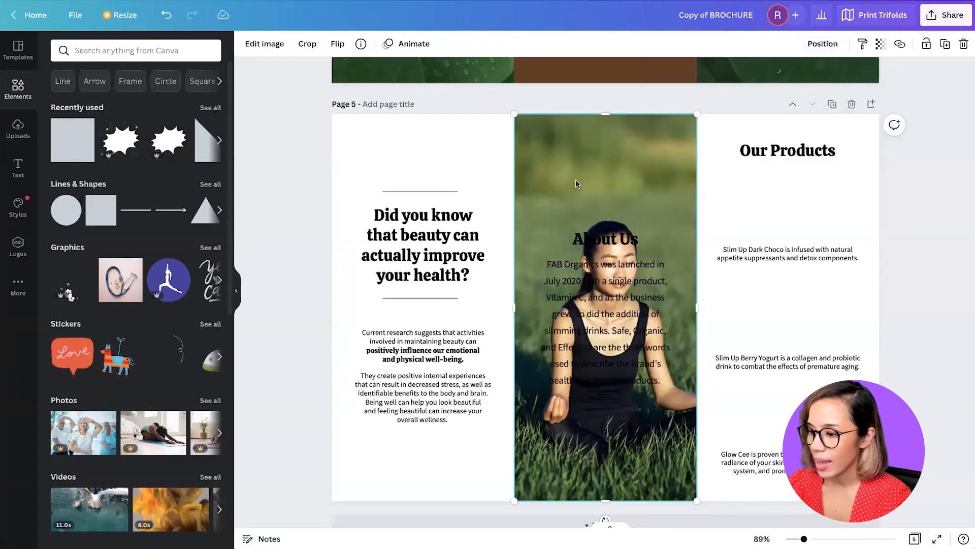
Step: Enlarge the woman's photo inside its crop area and reposition it so she fills the middle panel, applying the crop
key(ctrl+minus)
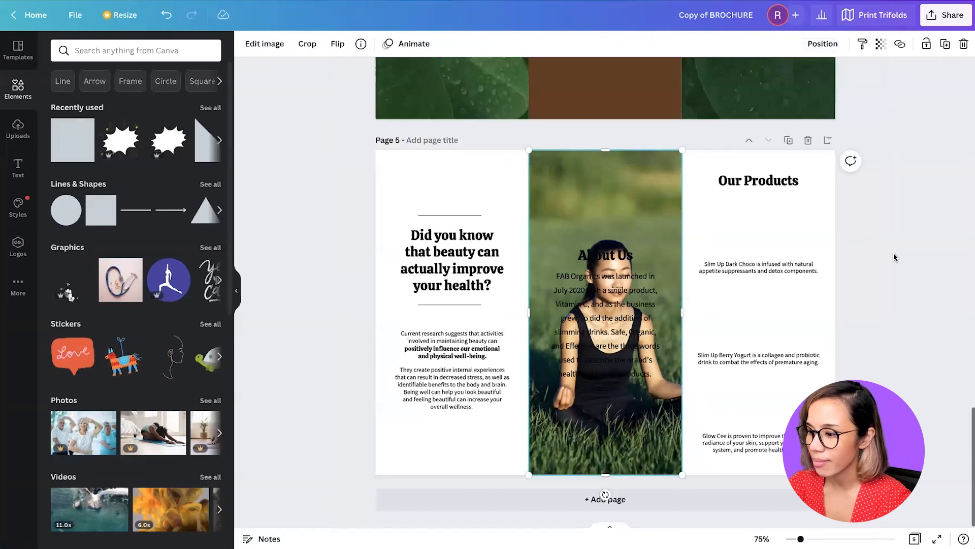
click(892, 251)
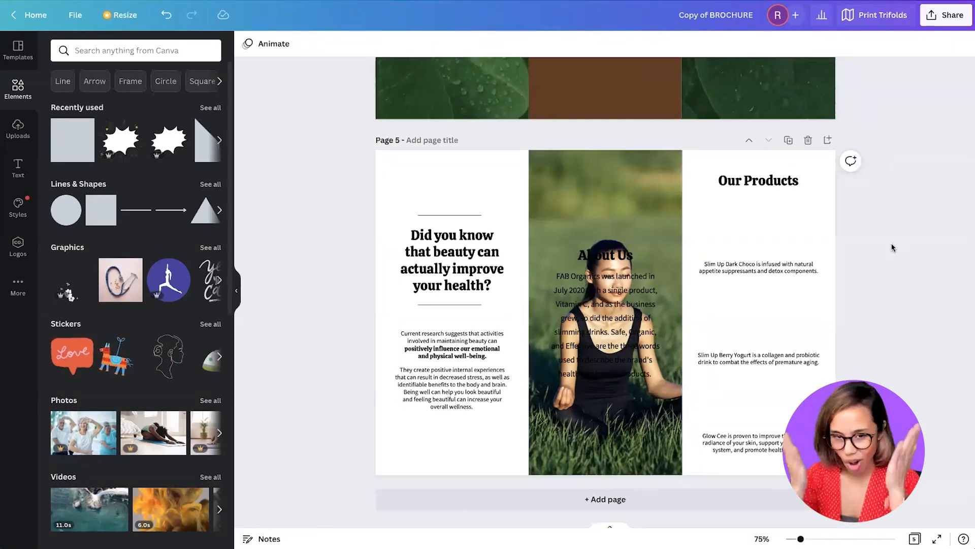
double_click(614, 180)
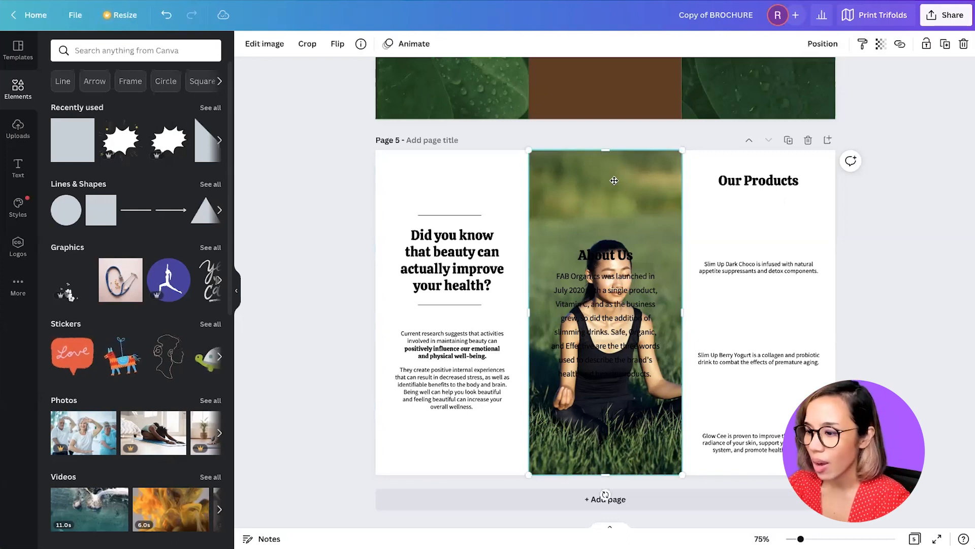
key(ctrl+minus)
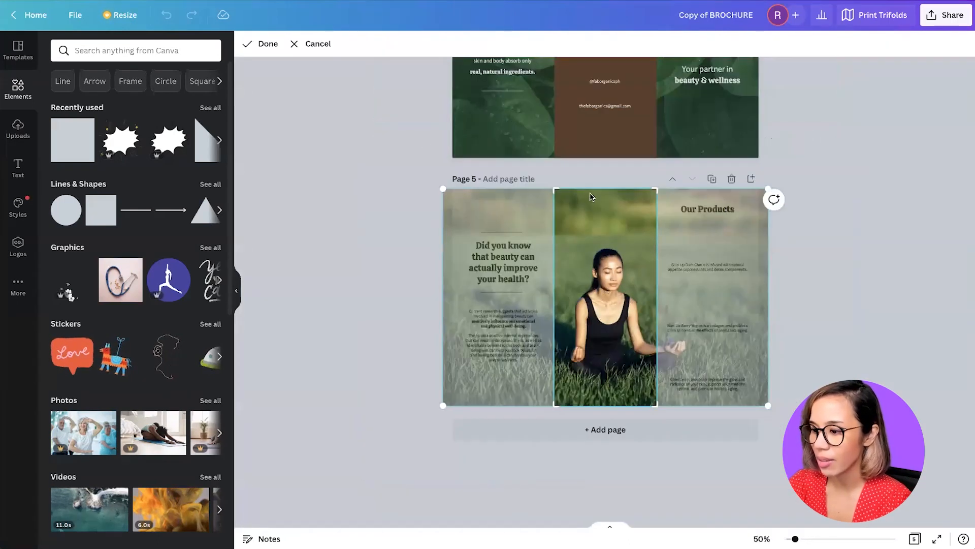
drag(436, 188, 297, 96)
drag(599, 244, 660, 263)
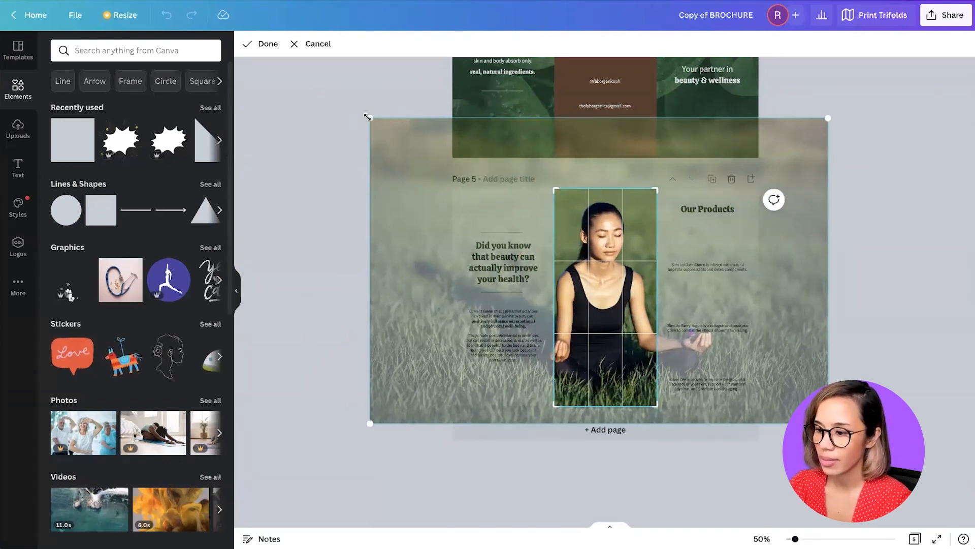
drag(633, 273, 628, 292)
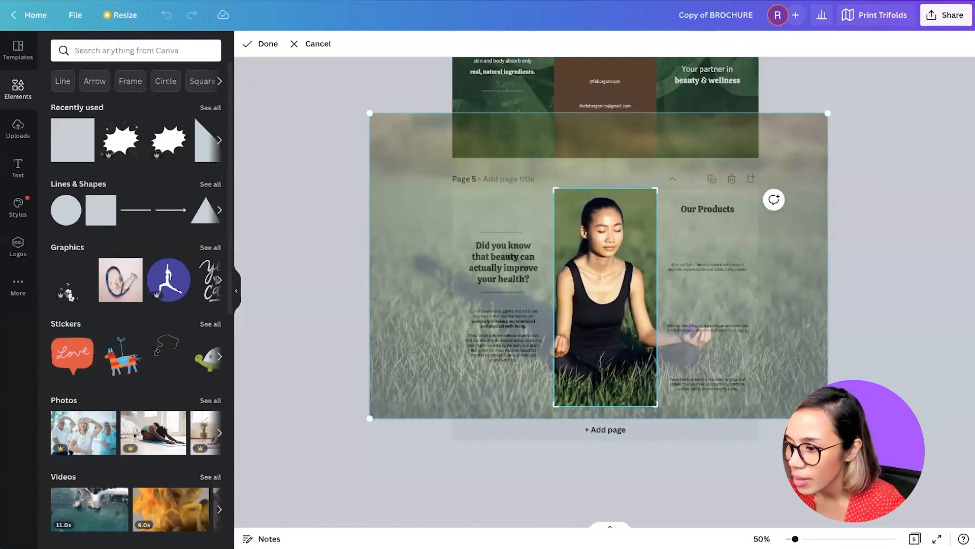
click(268, 44)
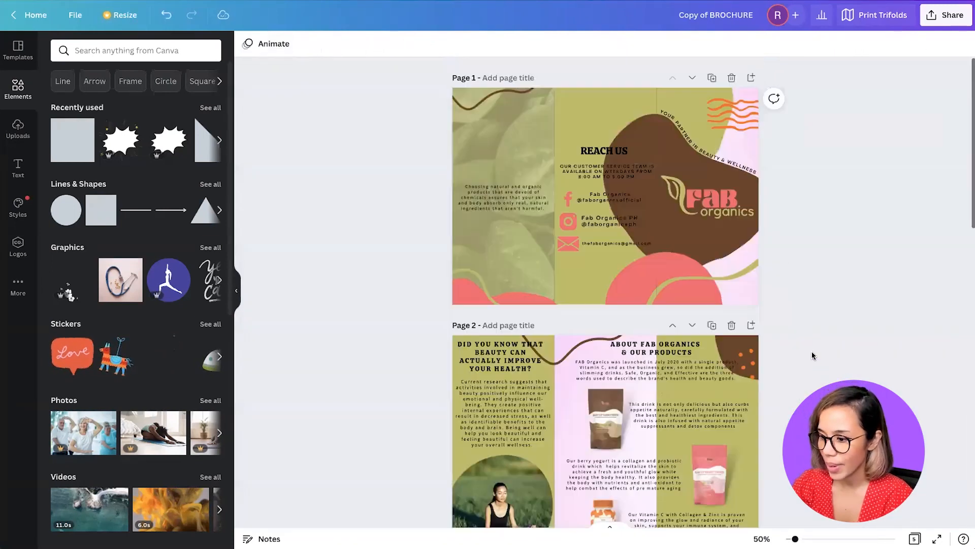
Step: Apply the Festive filter to the woman's photo on page 5 with an intensity of 30
scroll(796, 398, down, 2)
scroll(796, 398, down, 10)
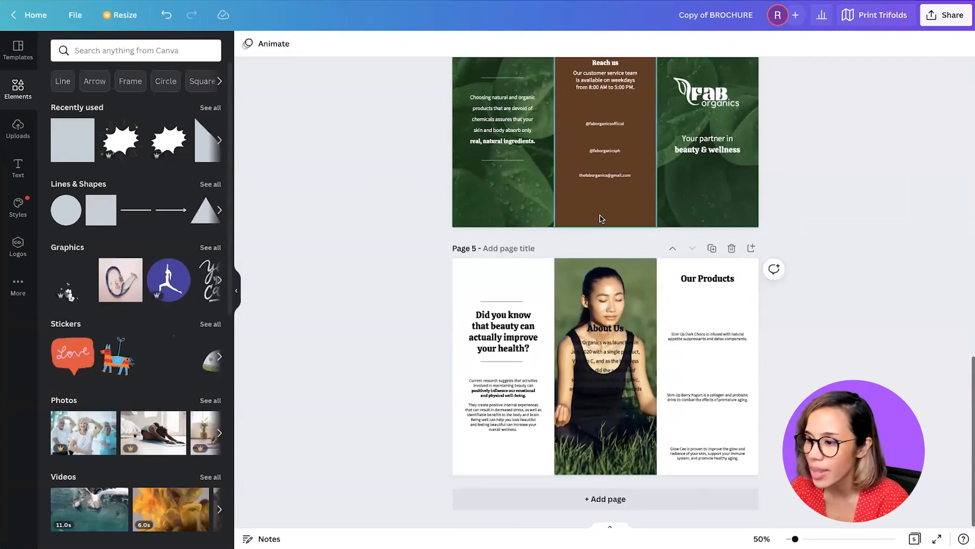
click(601, 284)
click(263, 45)
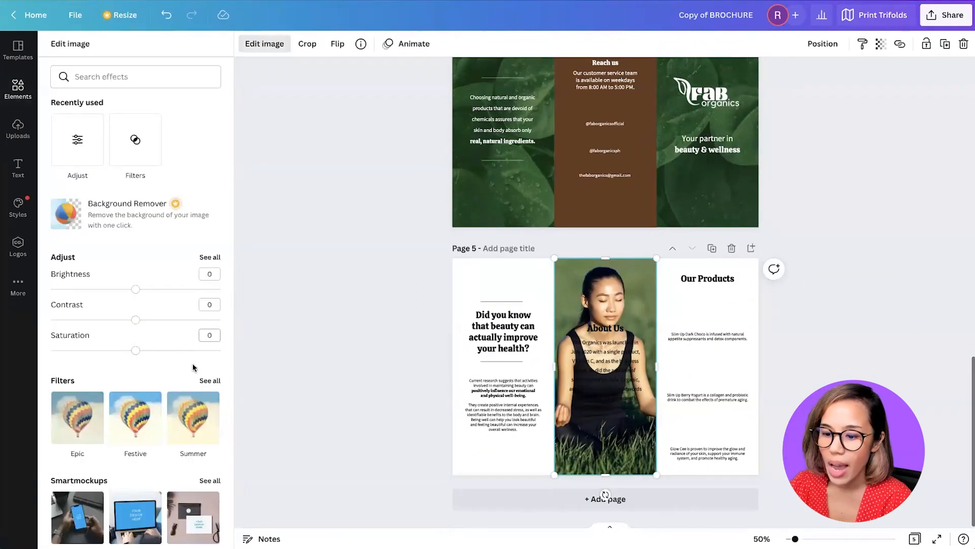
click(139, 421)
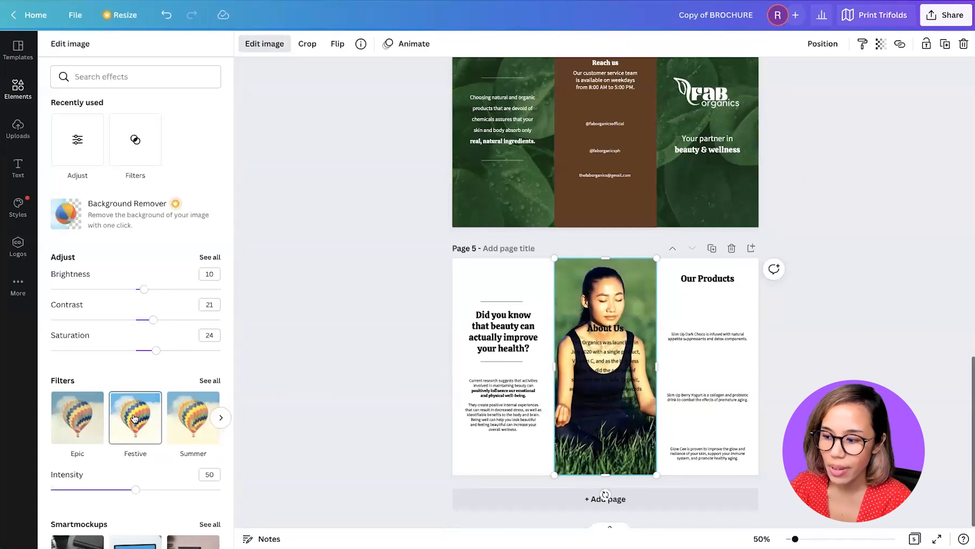
click(211, 474)
text(30)
key(Return)
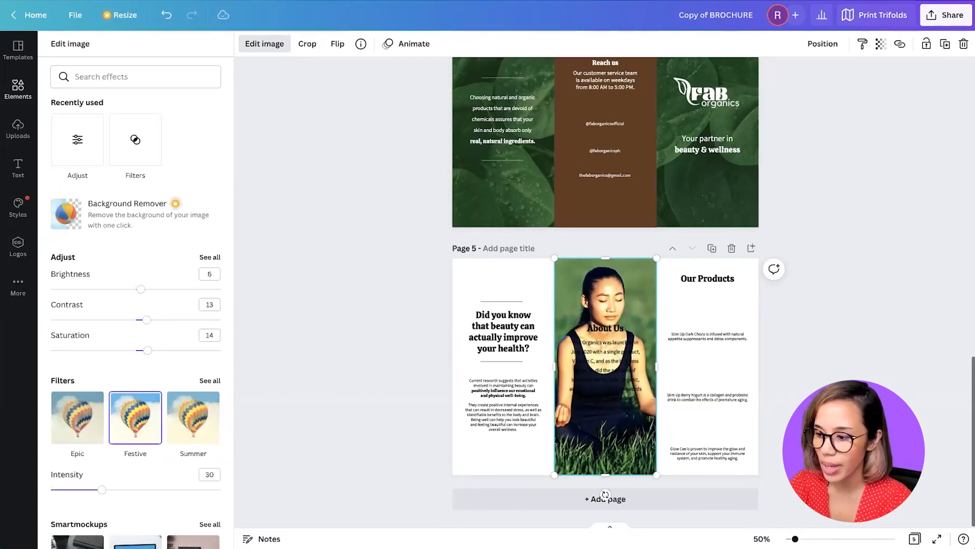
Step: Copy page 4's brown panel onto page 5's middle panel and send it backward behind the "About Us" heading and body text
click(588, 207)
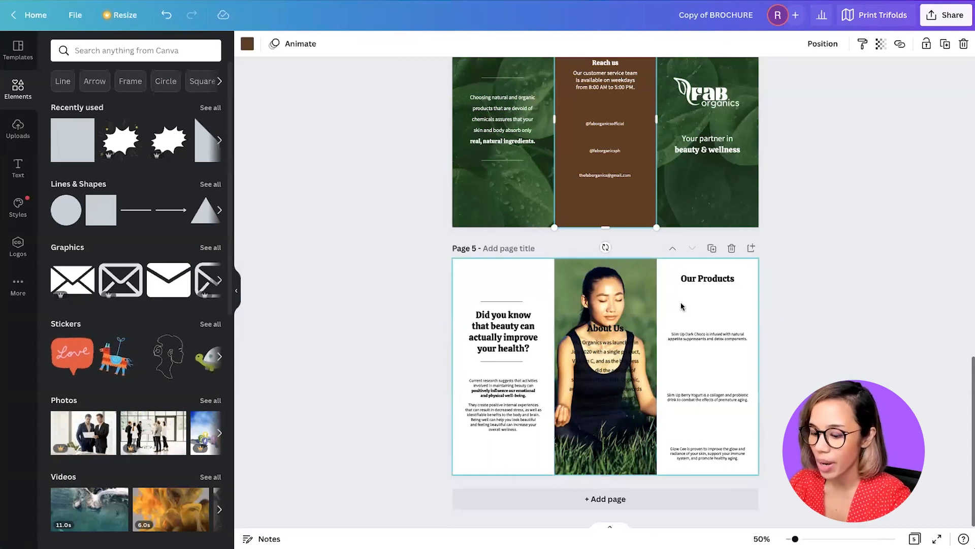
key(ctrl+v)
drag(615, 224, 609, 425)
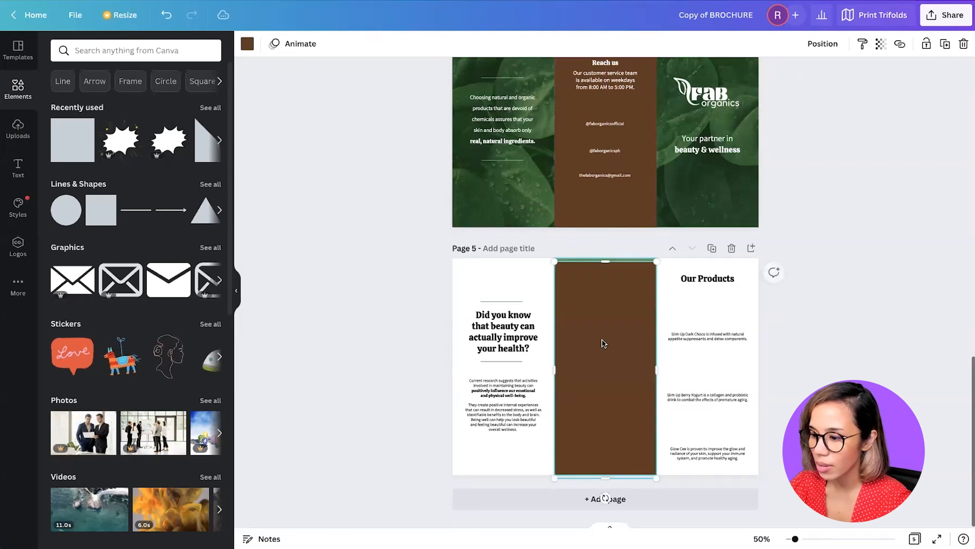
click(821, 43)
click(780, 81)
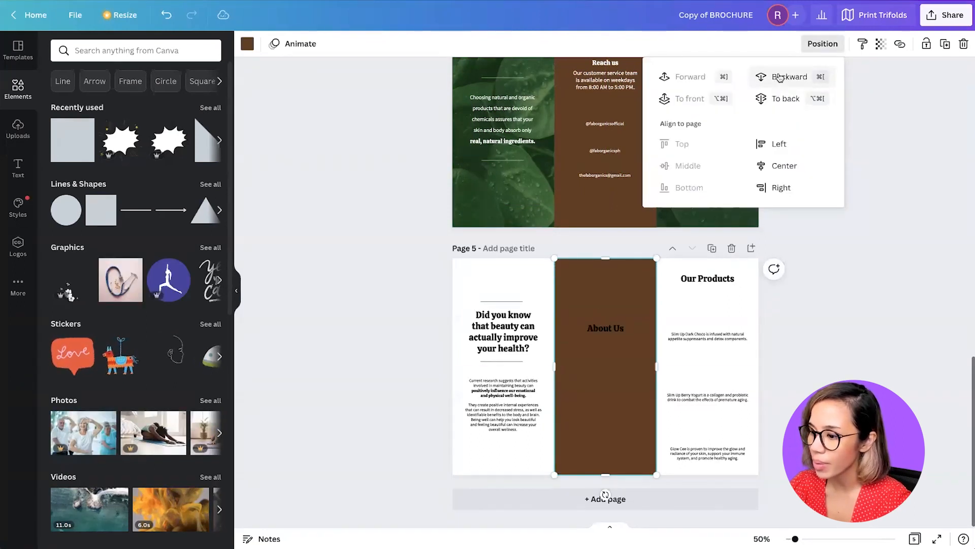
Step: Set the transparency of the brown panel over the woman's photo on page 5 to 60
click(882, 45)
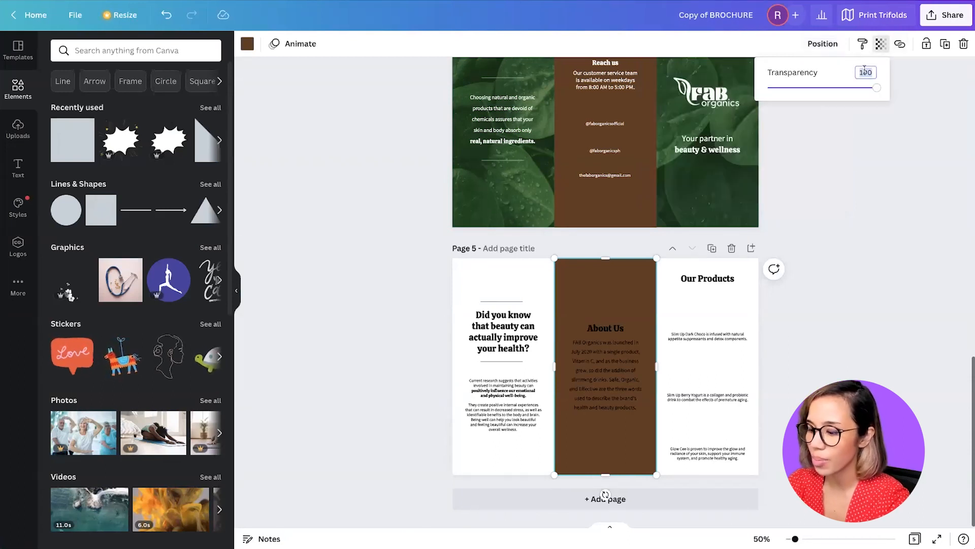
text(60)
key(Return)
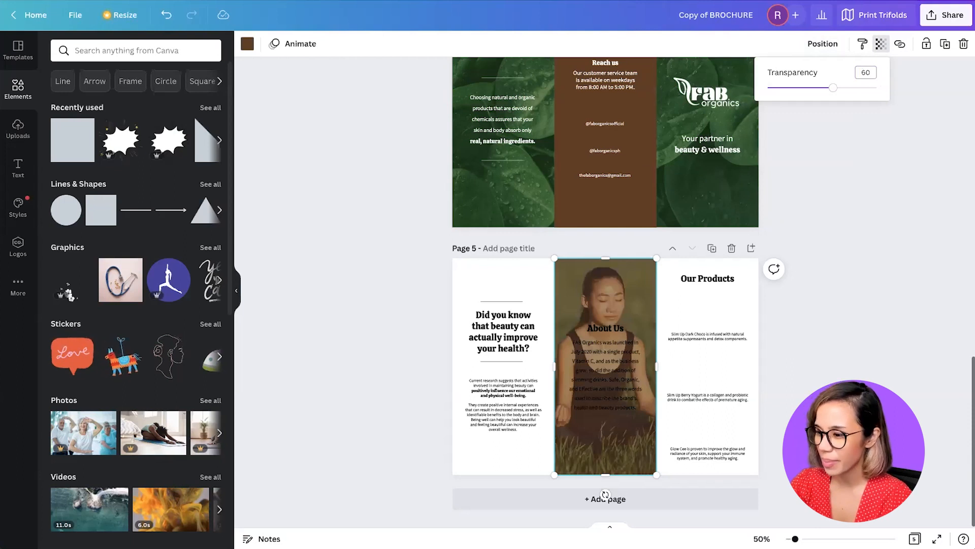
click(812, 305)
Step: Change the "About Us" heading and its body text on page 5 to white
scroll(805, 325, up, 5)
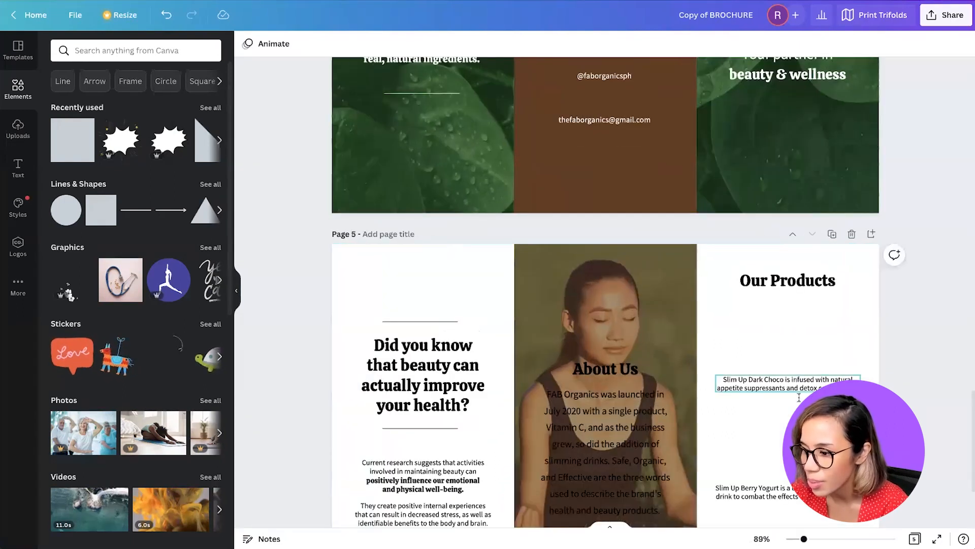
scroll(799, 398, down, 2)
scroll(799, 398, down, 2)
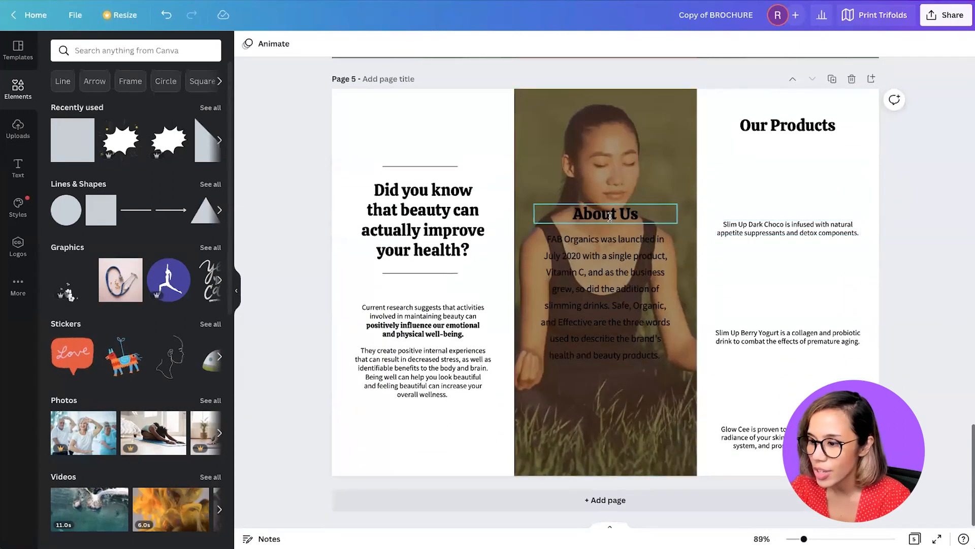
click(543, 214)
shift+click(551, 283)
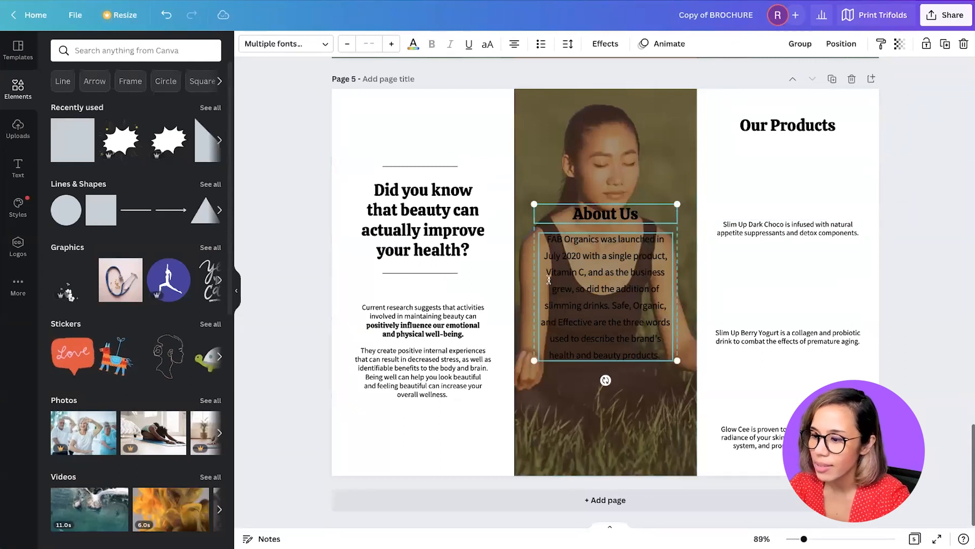
click(412, 44)
click(208, 130)
click(276, 143)
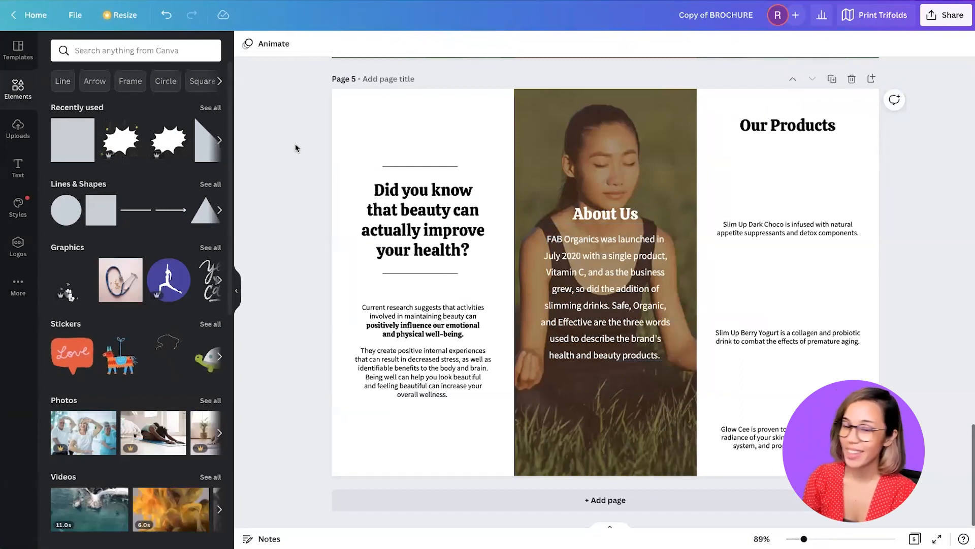
Step: Copy the dark green rectangle from page 3 onto page 5 and narrow it to the width of the left panel
scroll(289, 162, up, 10)
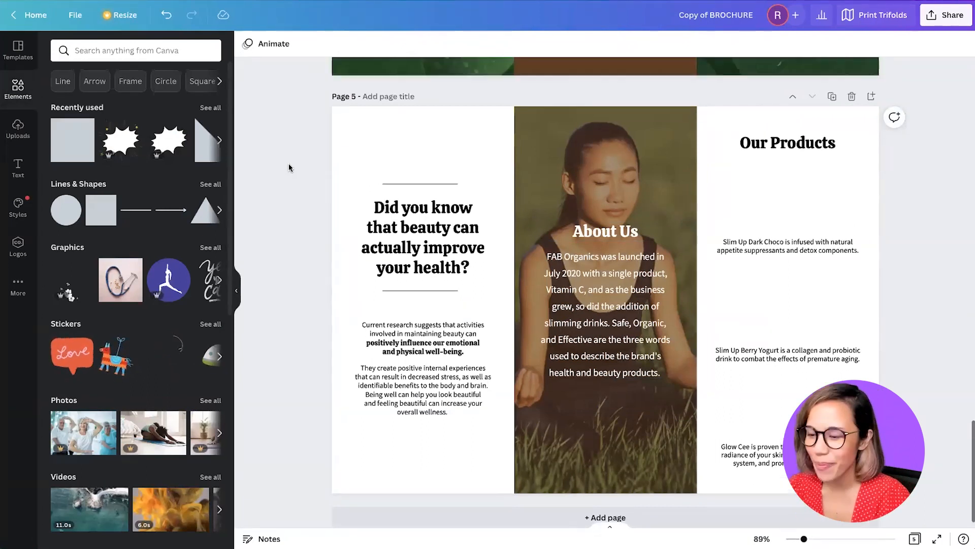
scroll(289, 164, up, 5)
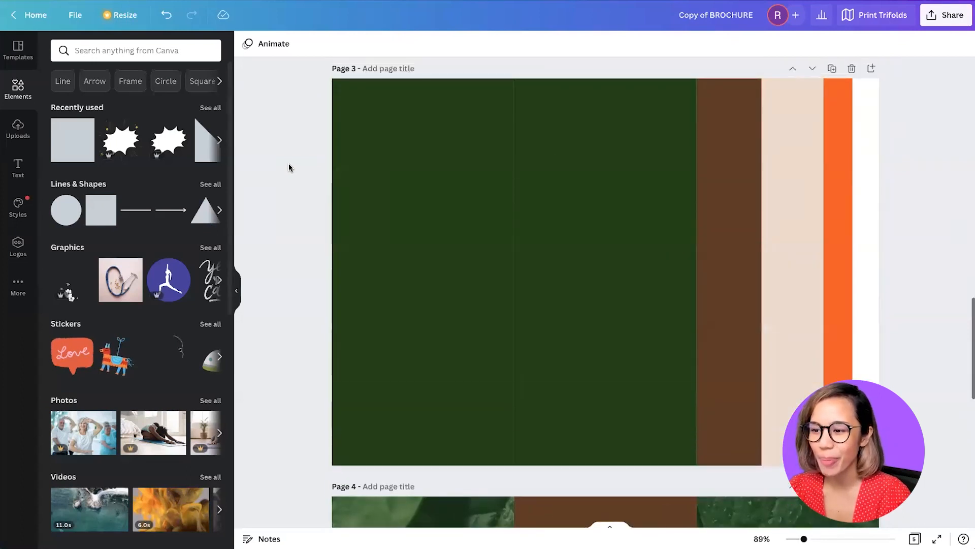
click(361, 182)
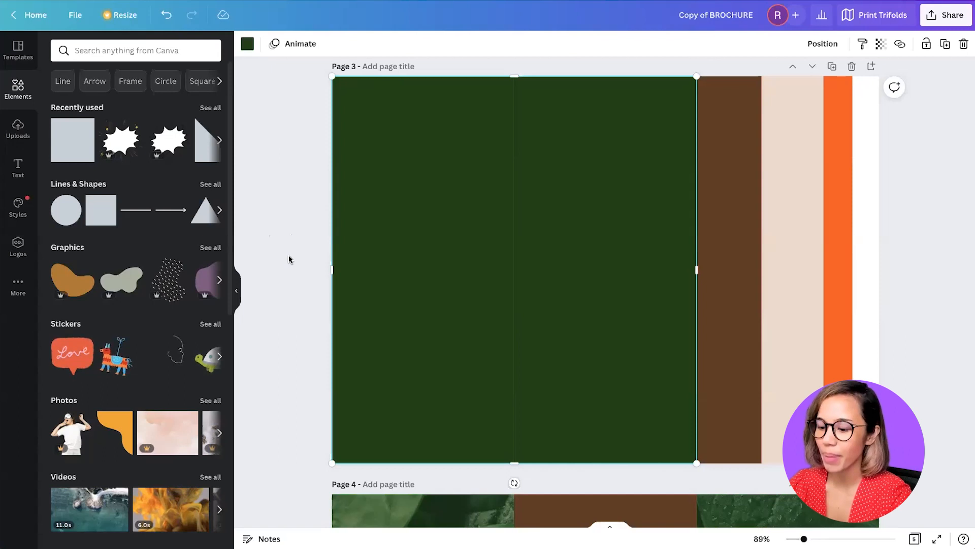
scroll(295, 273, down, 15)
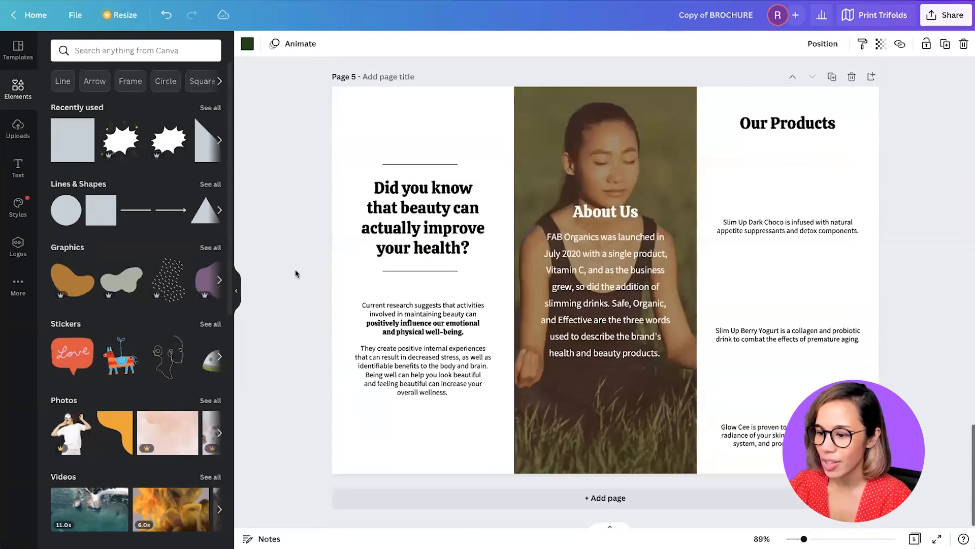
scroll(296, 274, up, 1)
click(359, 146)
key(ctrl+v)
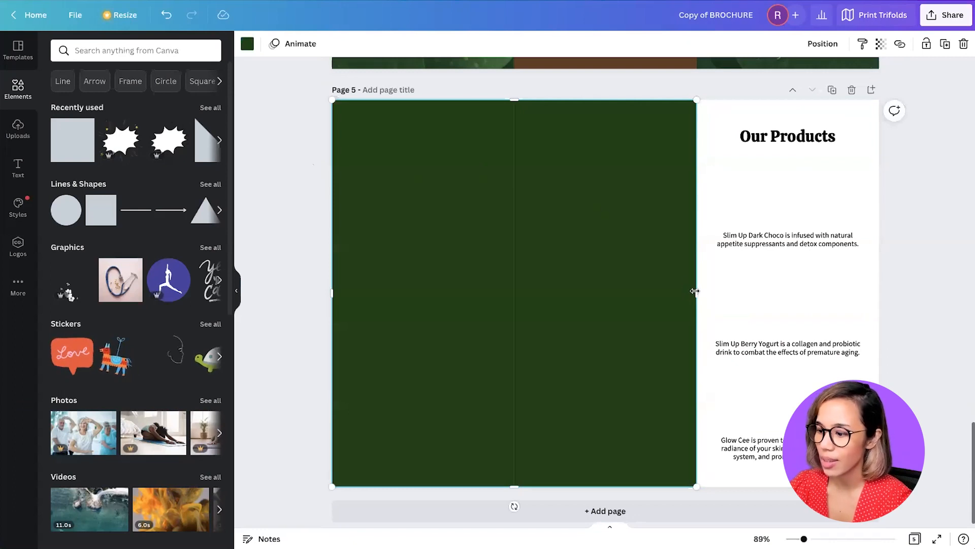
drag(542, 285, 514, 281)
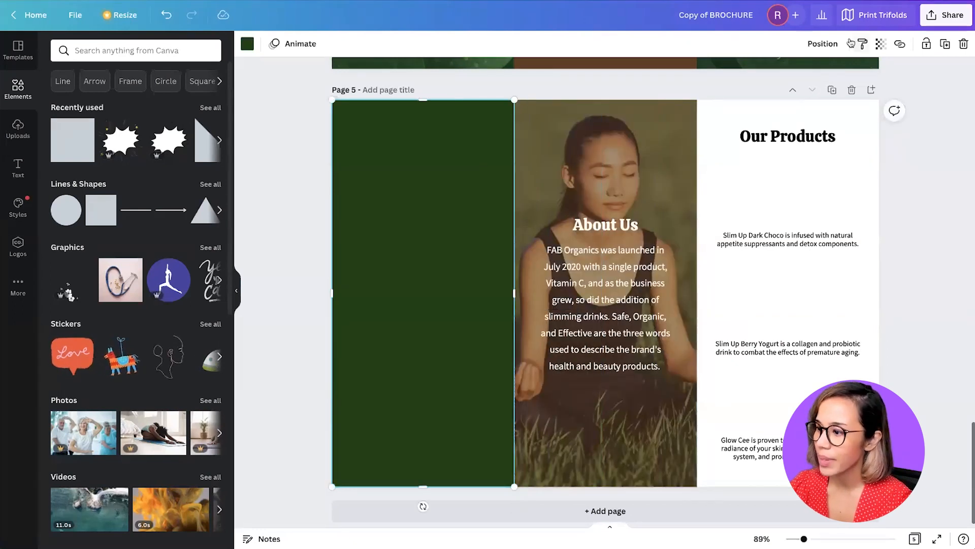
Step: Send the green rectangle to the back, behind the "Did you know" heading and text on page 5
click(834, 44)
click(792, 99)
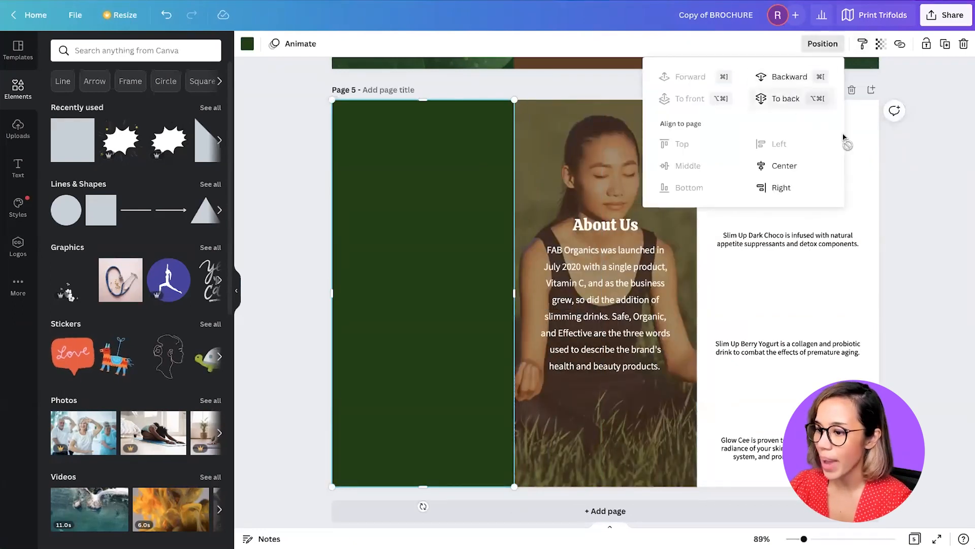
click(776, 98)
click(907, 198)
click(907, 198)
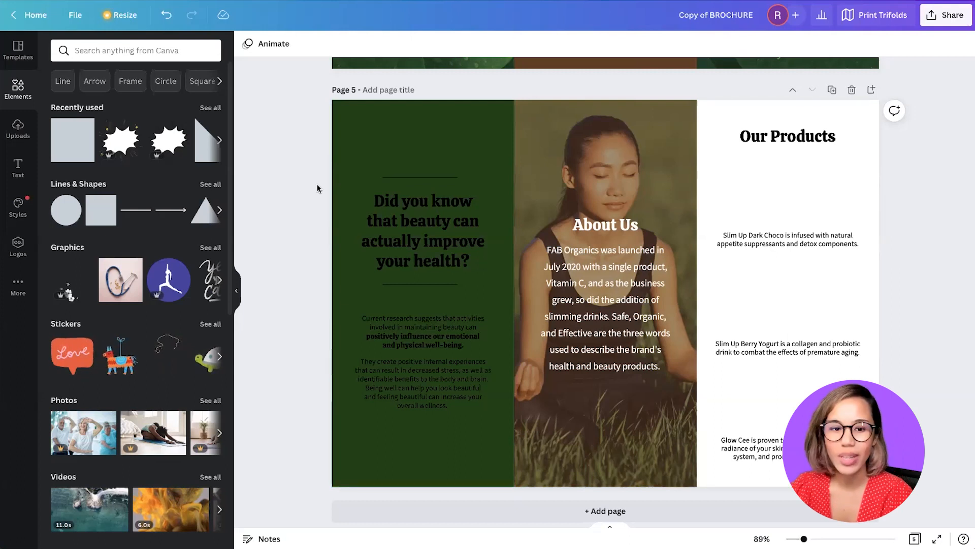
Step: Recolor the "Did you know" heading and the two divider lines around it on page 5 with the brand orange
scroll(317, 179, up, 6)
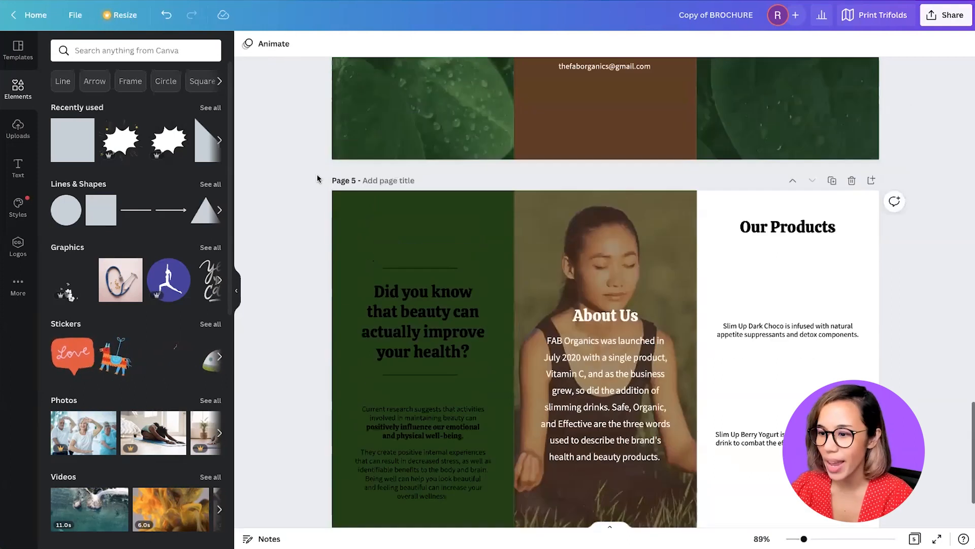
scroll(317, 178, down, 8)
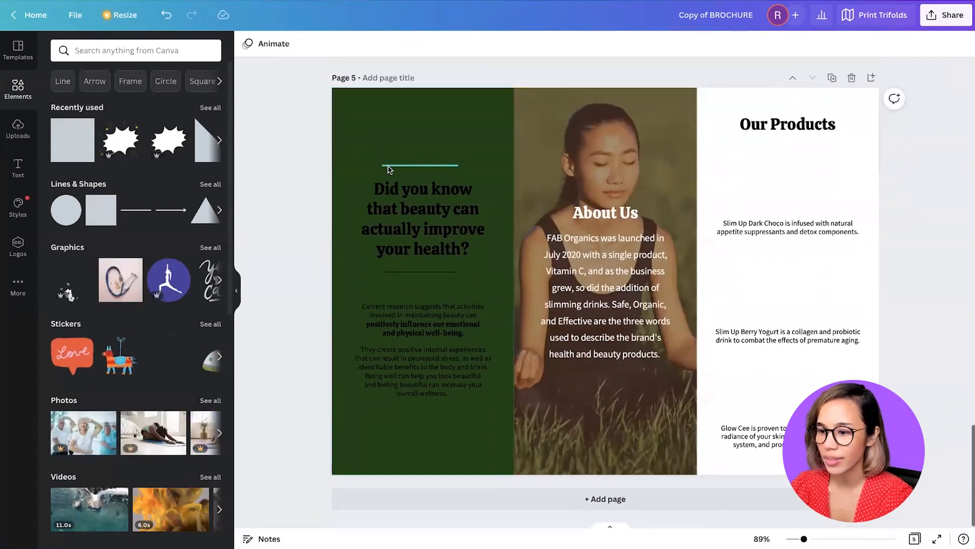
click(388, 165)
shift+click(390, 218)
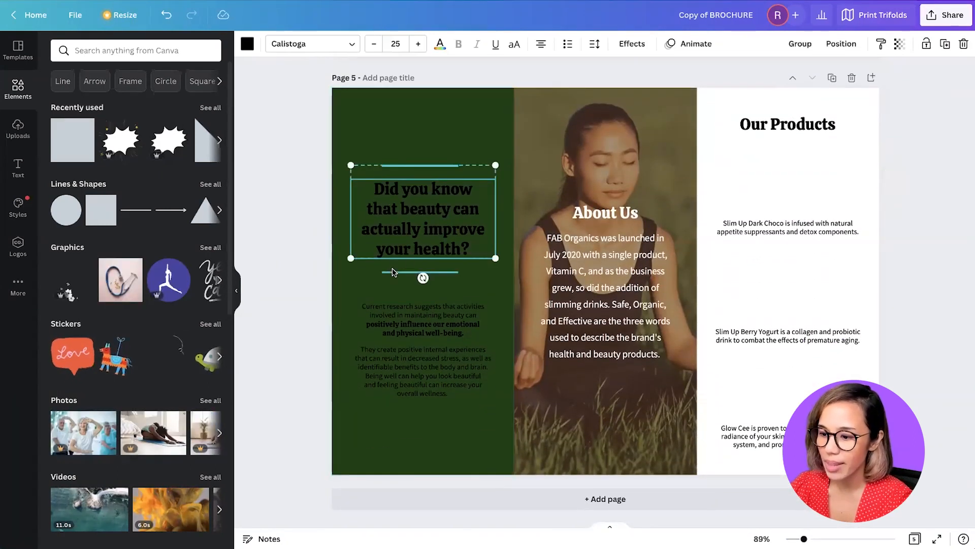
shift+click(391, 271)
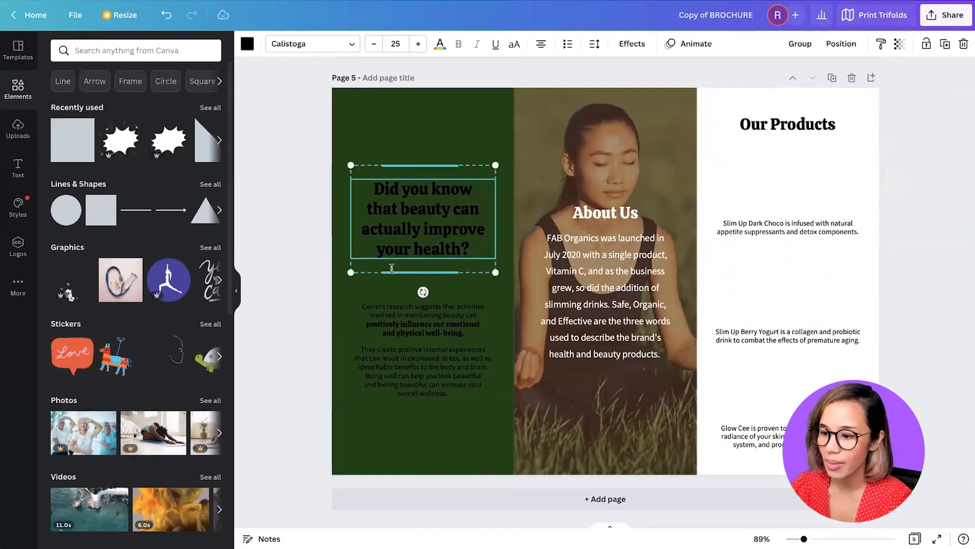
click(249, 45)
click(155, 135)
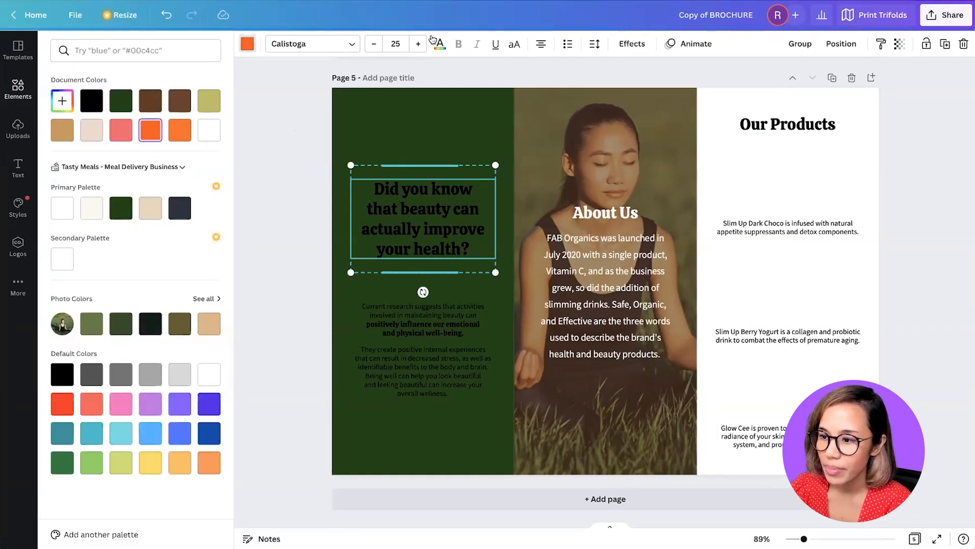
click(440, 46)
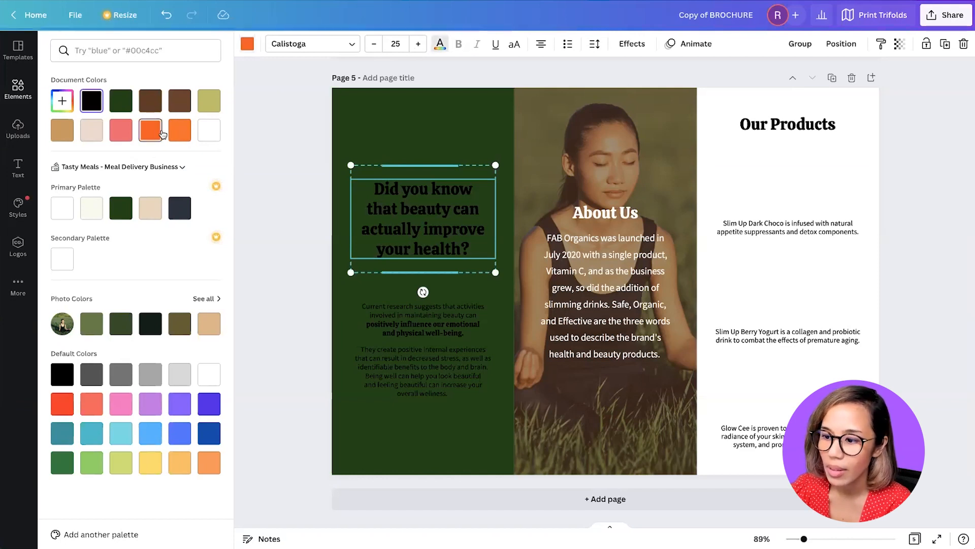
click(162, 133)
Step: Change the color of page 5's green left panel to the custom dark green #133617
scroll(284, 142, up, 20)
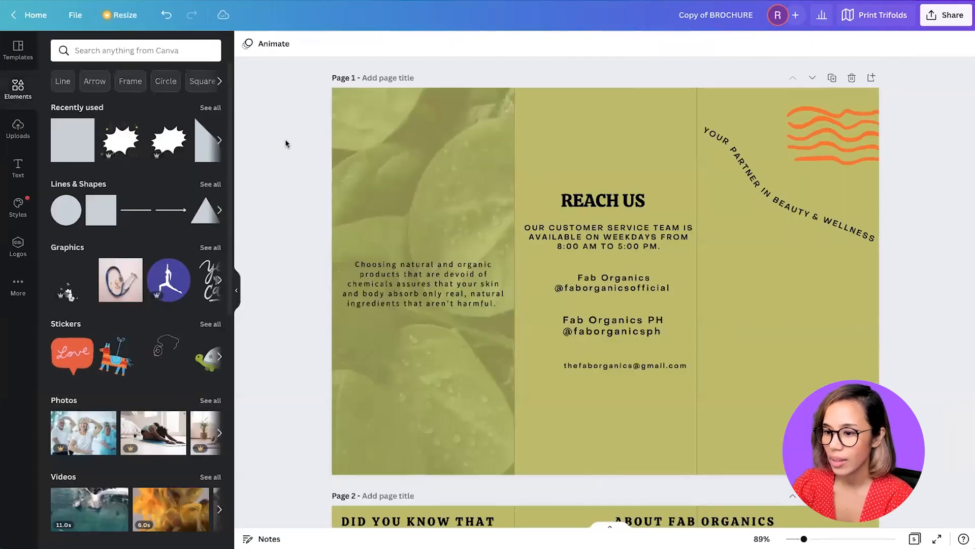
scroll(338, 307, down, 15)
scroll(339, 300, down, 12)
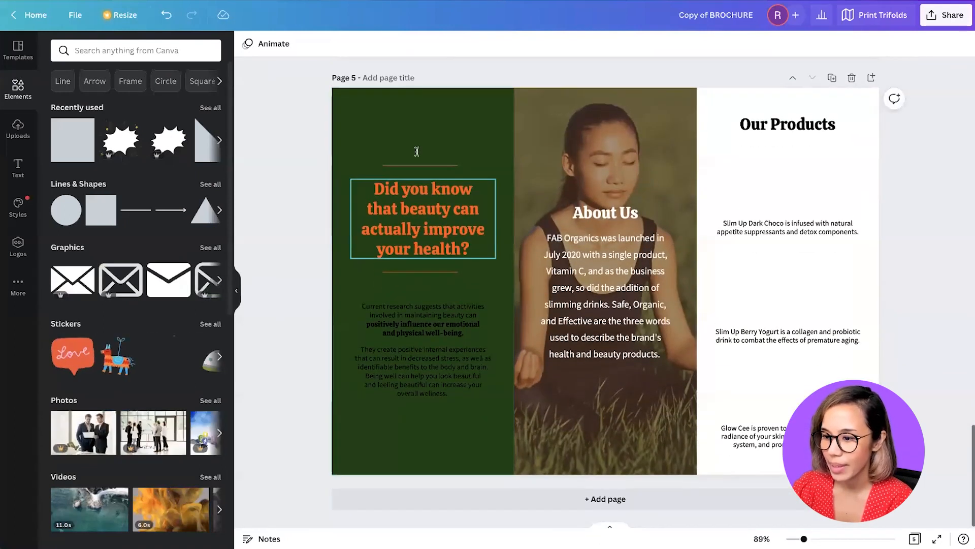
click(413, 129)
click(248, 44)
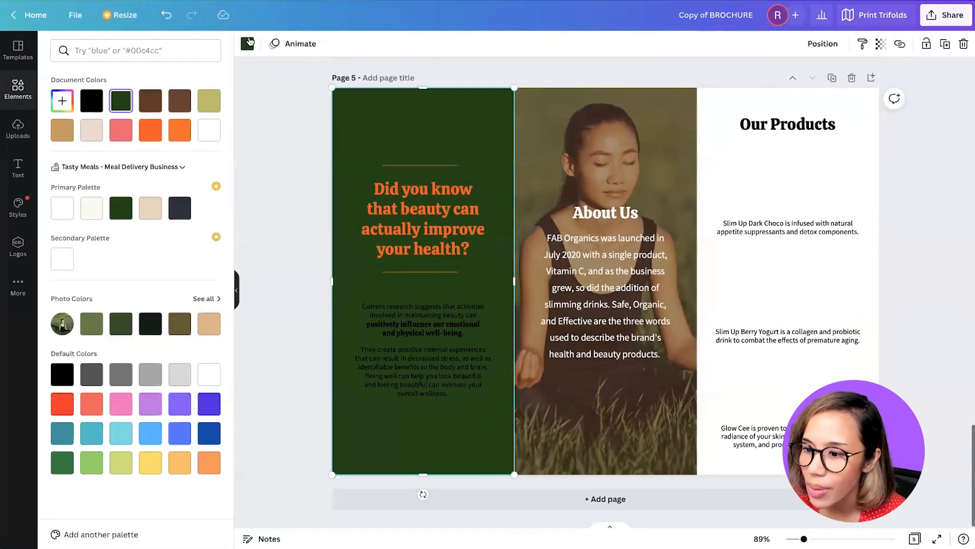
click(62, 103)
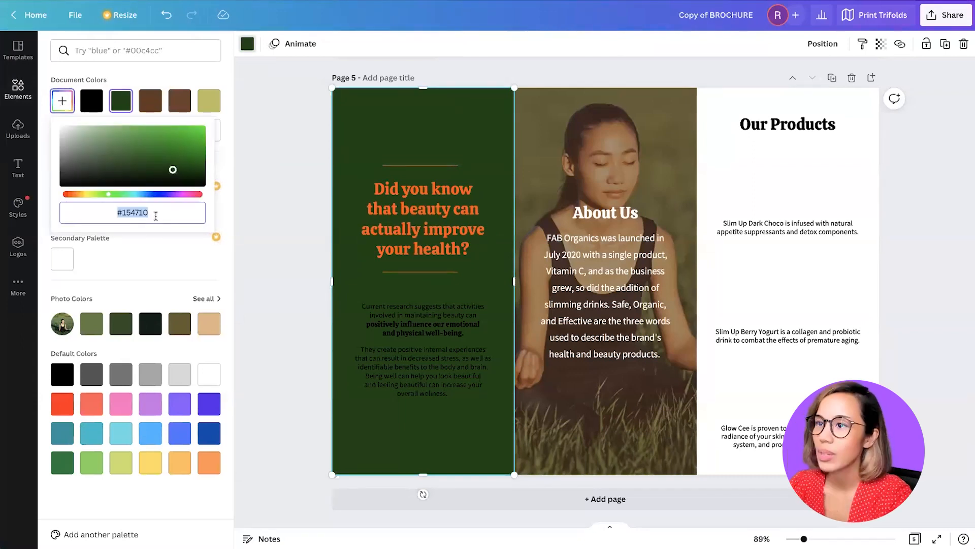
text(#13)
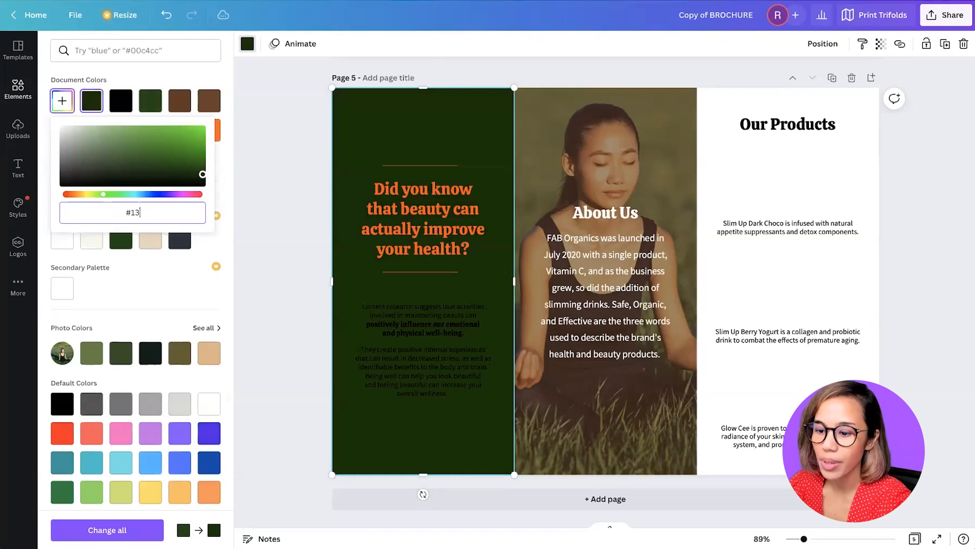
text(3617)
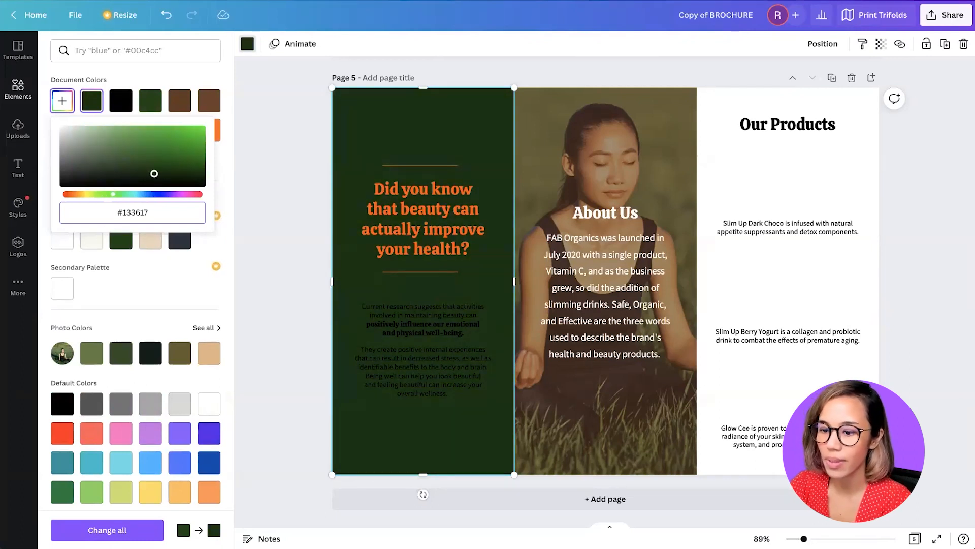
click(268, 188)
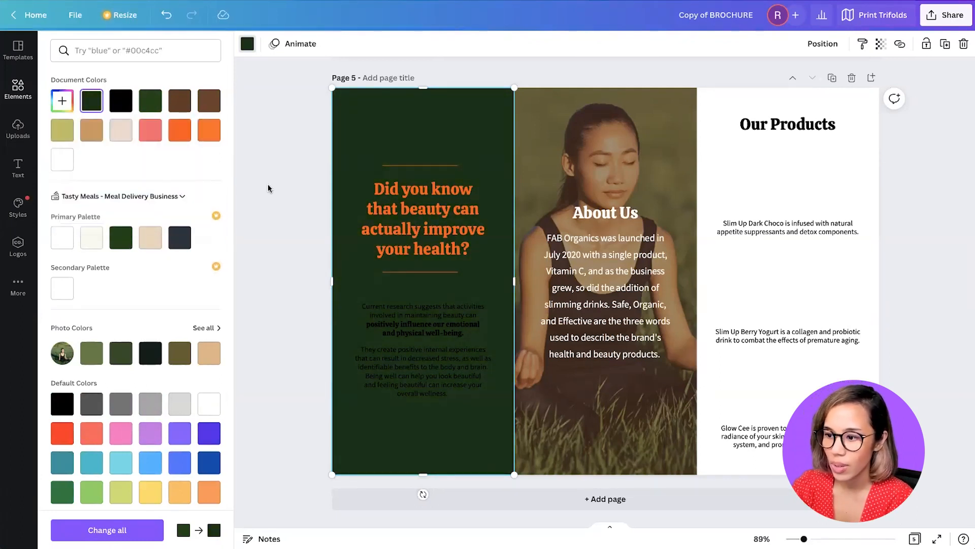
Step: Change the body paragraphs below the "Did you know" heading on page 5 to white, including the bold line
click(675, 168)
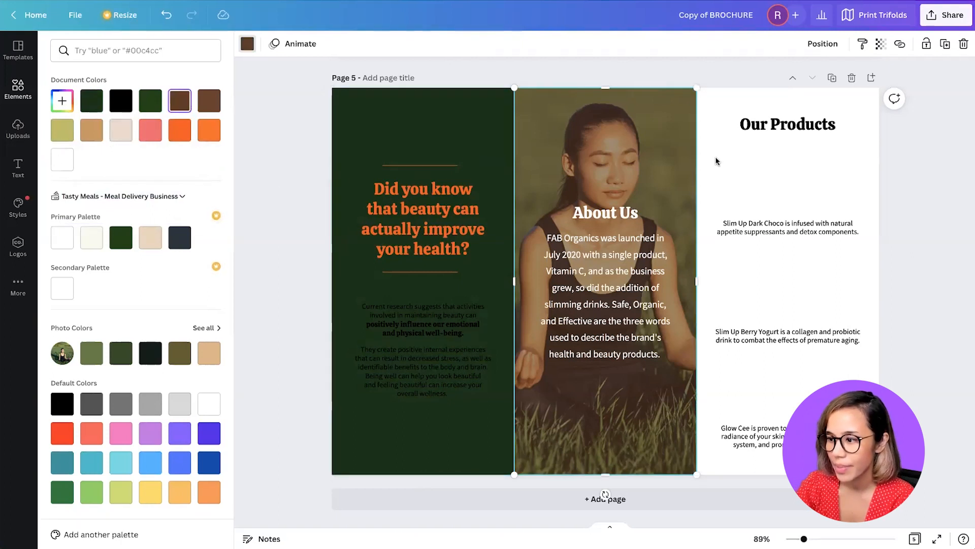
click(733, 190)
click(388, 326)
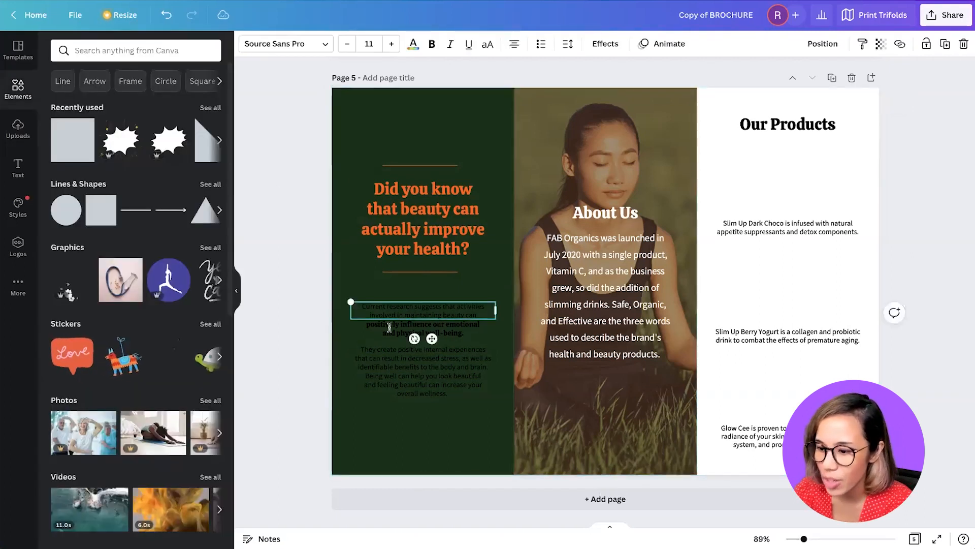
shift+click(388, 367)
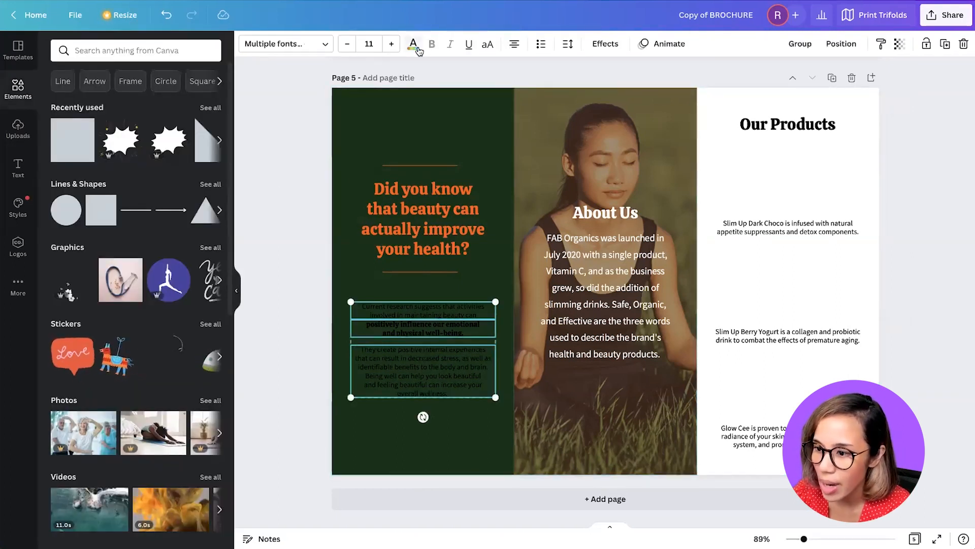
click(414, 45)
click(71, 160)
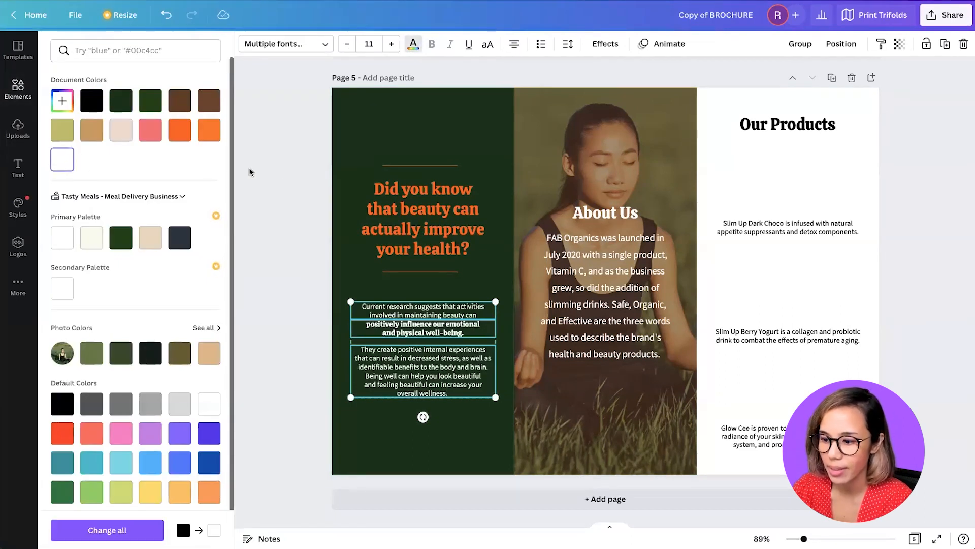
click(446, 124)
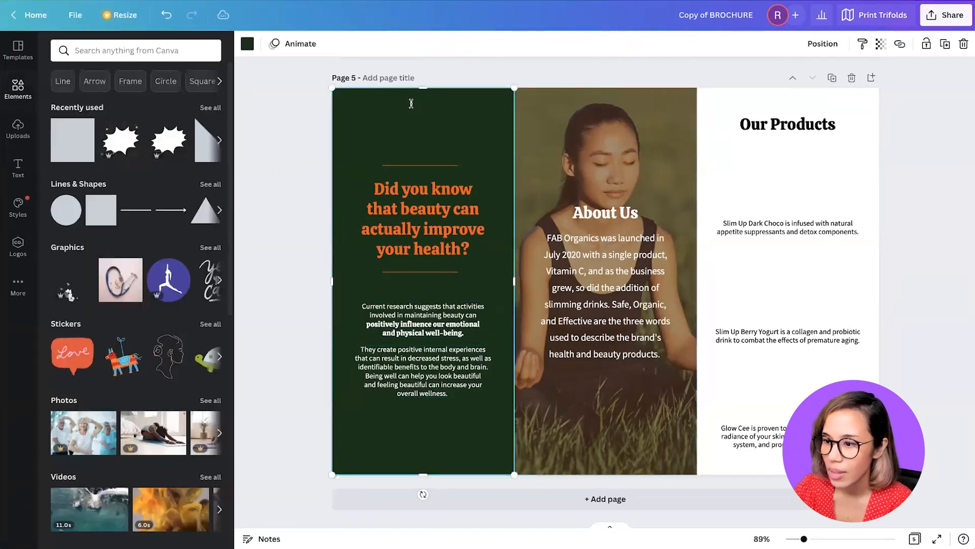
Step: Recolor page 5's green left panel with a slightly lighter custom green, about #1B4B21
click(247, 43)
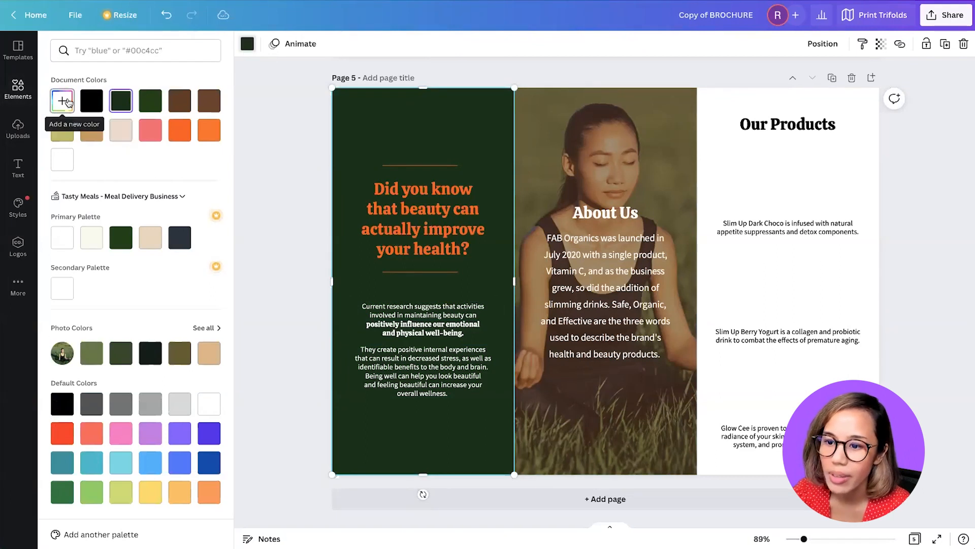
click(60, 104)
drag(155, 176, 152, 170)
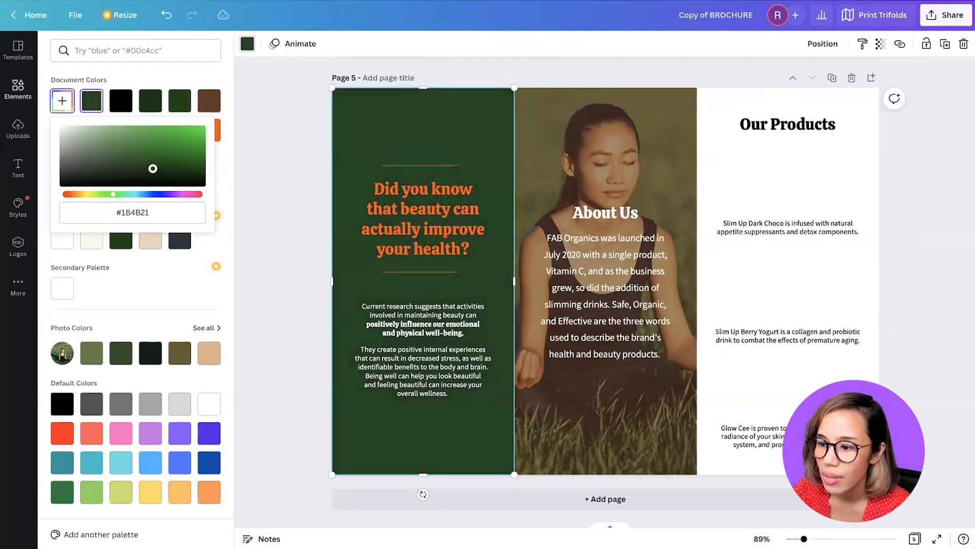
click(296, 148)
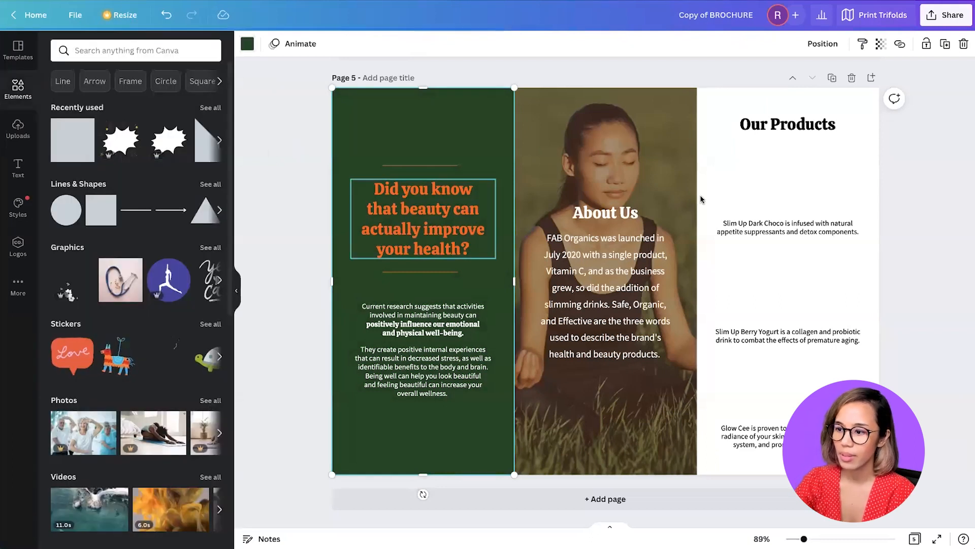
click(785, 176)
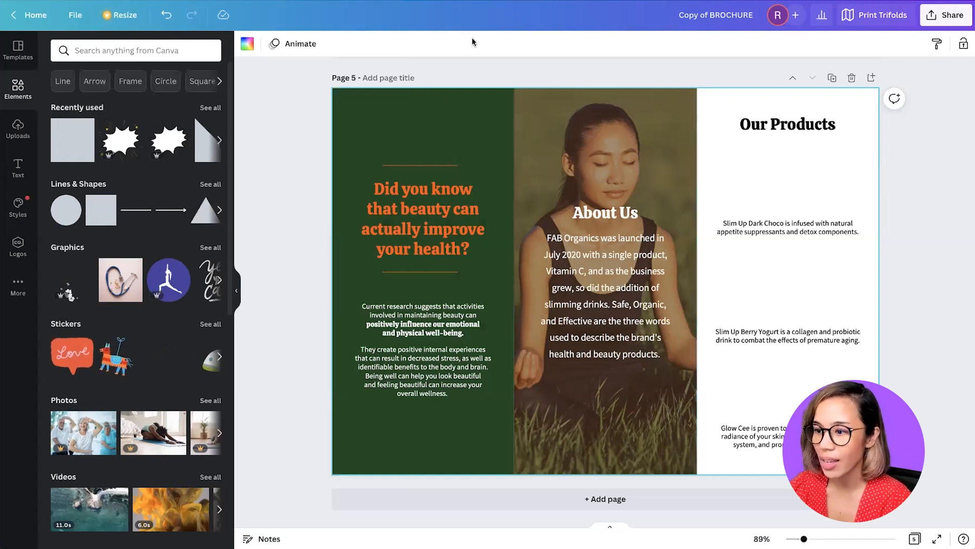
Step: Copy the three product images, dark choco, berry yogurt and Glow Cee, from page 2 and paste them onto page 5
scroll(585, 96, up, 10)
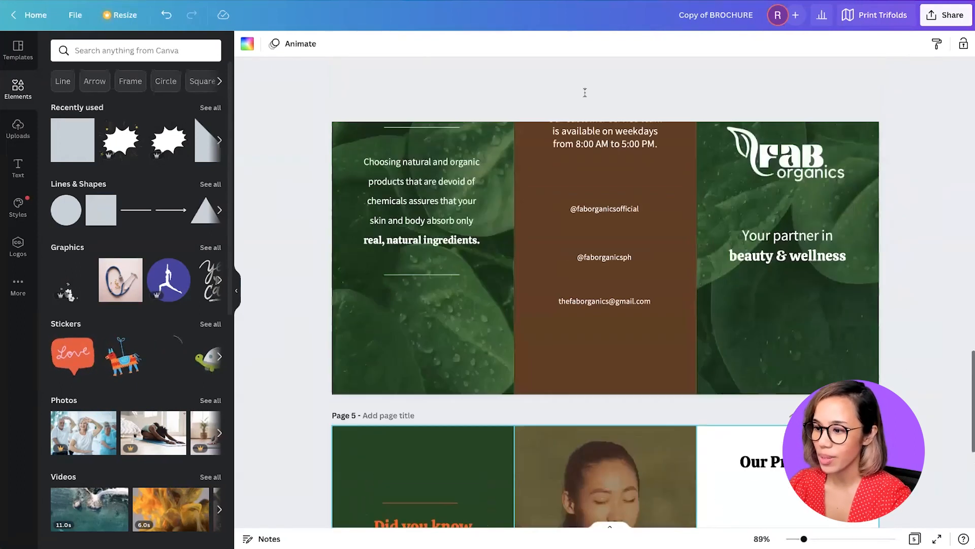
scroll(585, 93, up, 8)
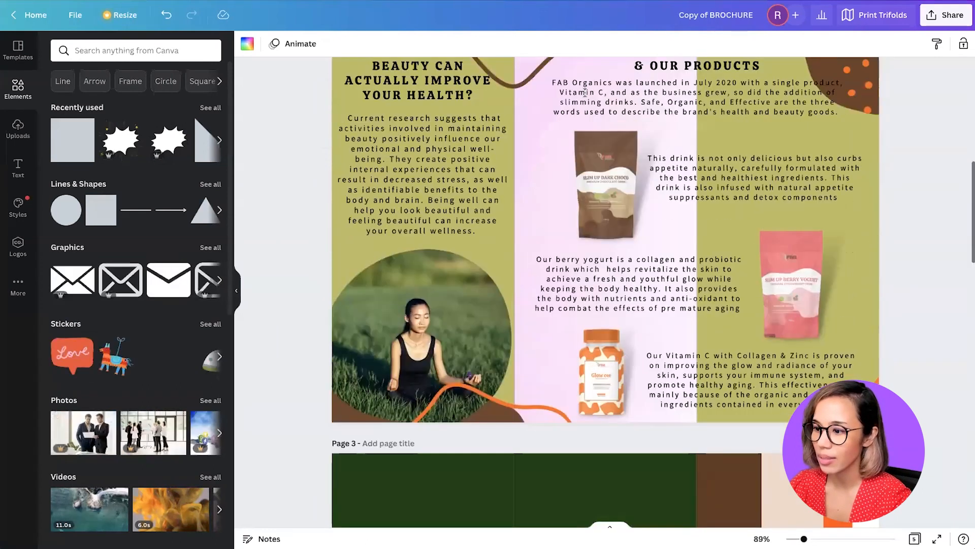
click(621, 164)
shift+click(786, 247)
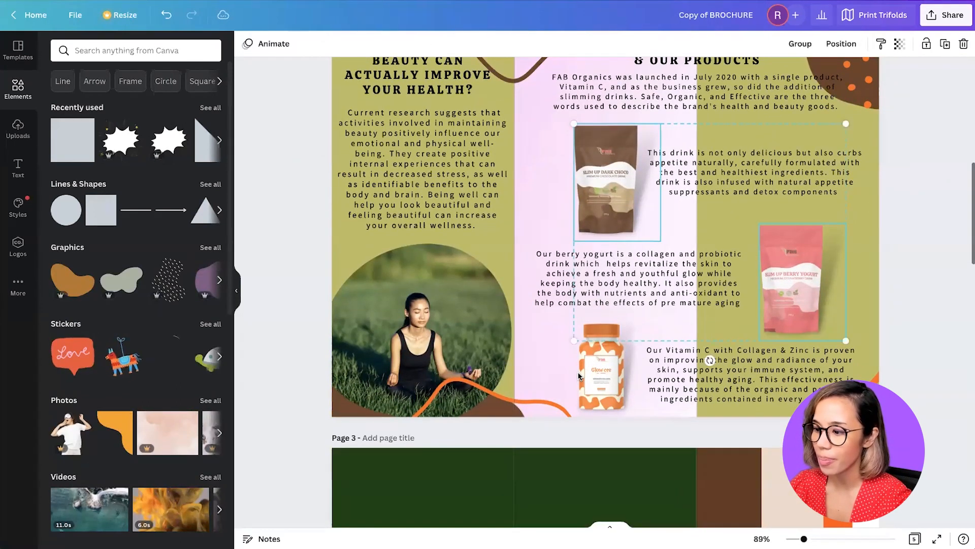
scroll(673, 382, down, 20)
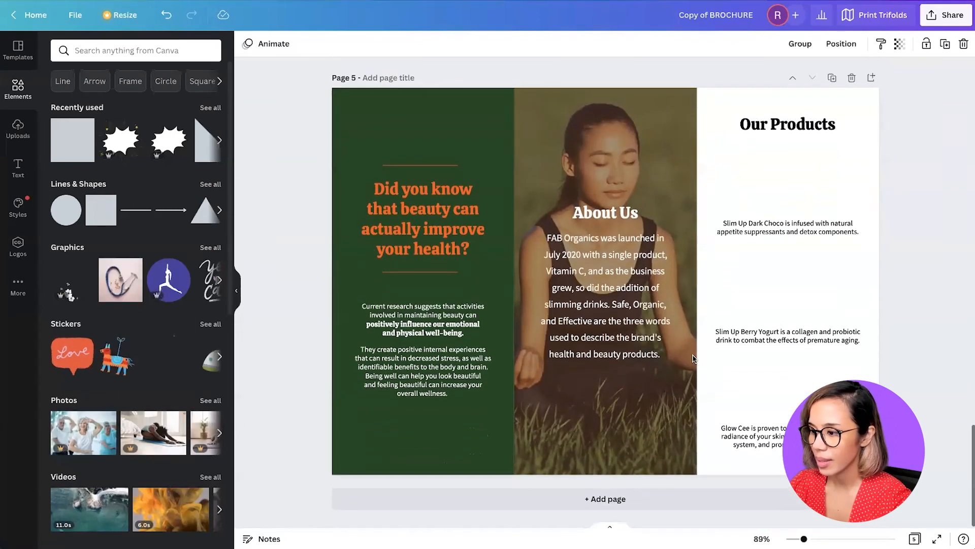
click(935, 241)
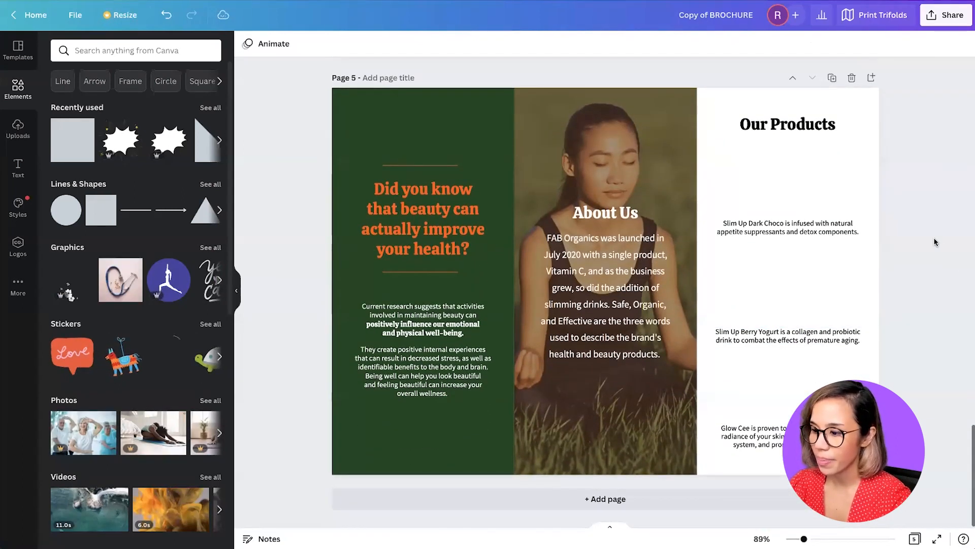
click(807, 361)
key(ctrl+v)
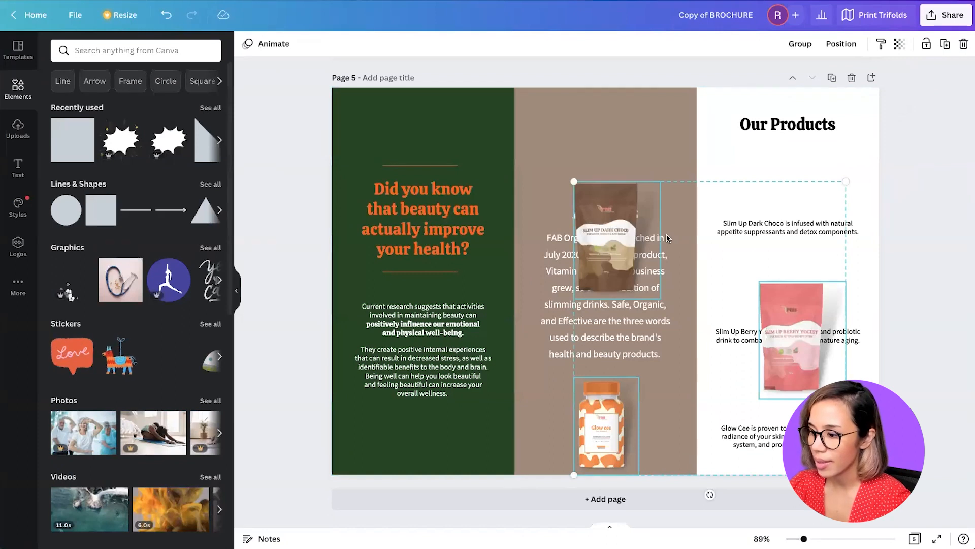
Step: Arrange the three product images in a column below the "Our Products" heading on page 5, and select all three together
click(868, 174)
drag(608, 238, 795, 188)
drag(782, 305, 779, 307)
drag(583, 415, 778, 449)
shift+click(789, 335)
shift+click(790, 202)
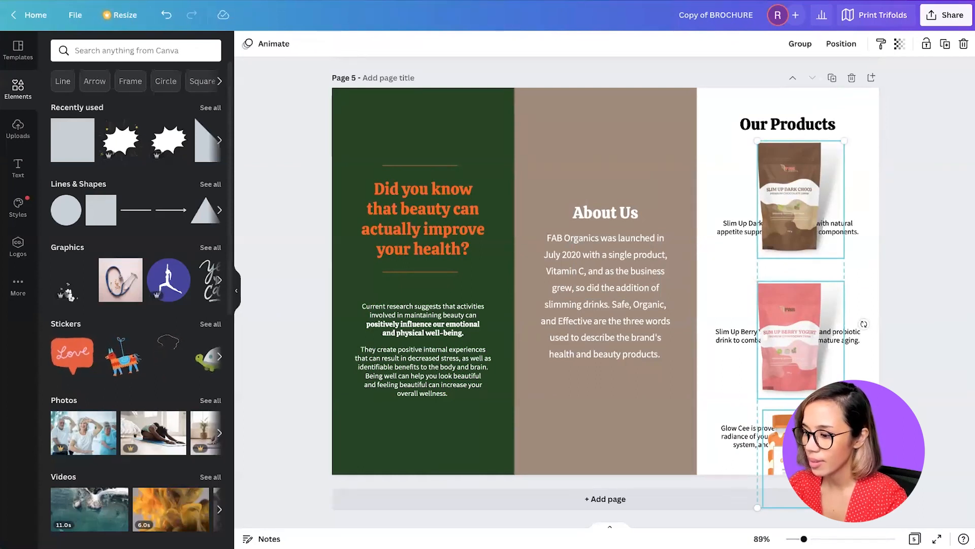
Step: Shrink the three product images together and place each one directly above its matching description on page 5
drag(841, 144, 811, 260)
drag(783, 298, 793, 192)
click(864, 289)
drag(787, 361, 782, 388)
click(794, 270)
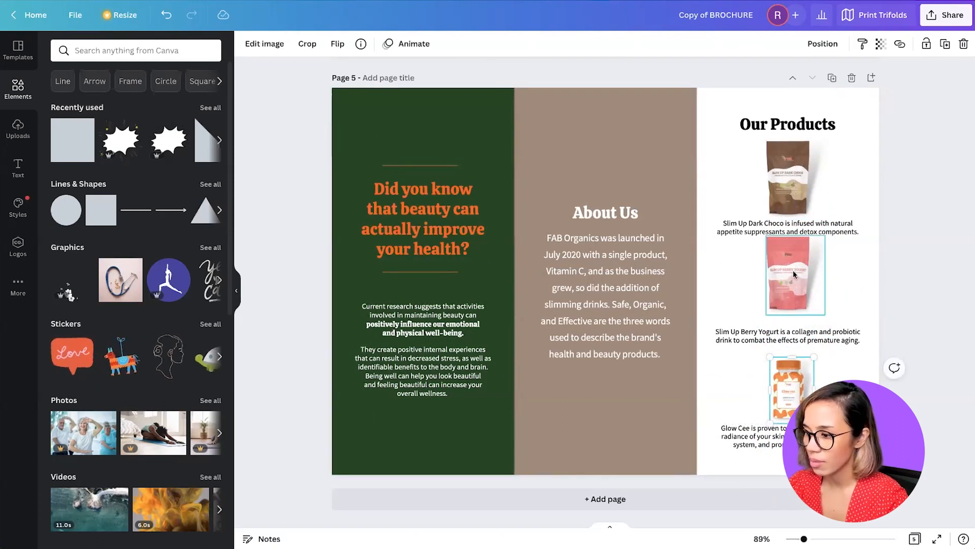
drag(794, 270, 793, 282)
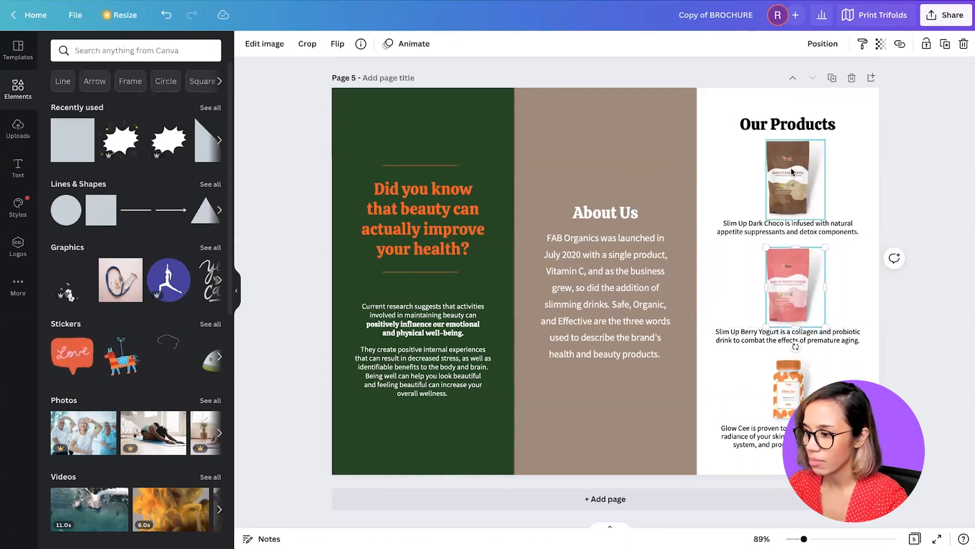
click(788, 391)
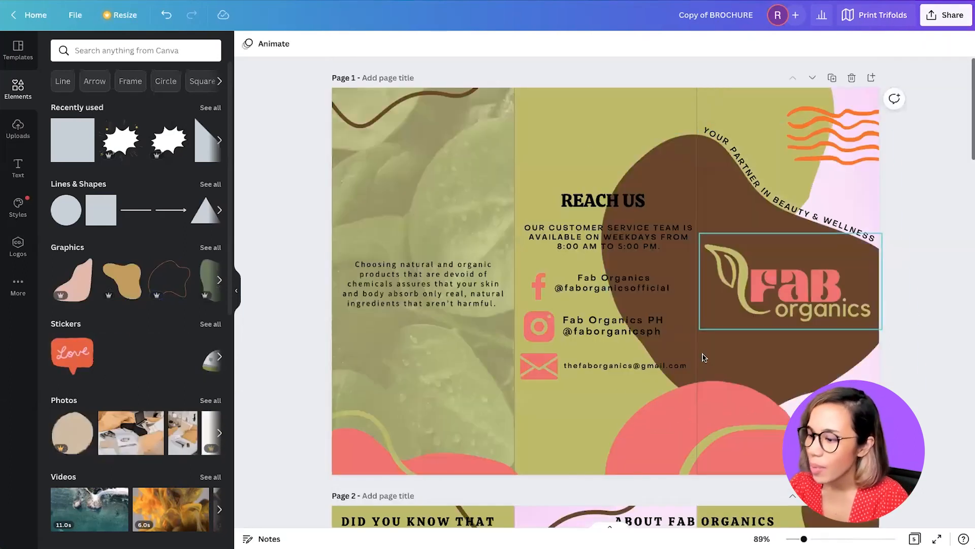
Step: Copy the beige color strip from the page 3 palette and paste it onto page 5
scroll(704, 356, down, 3)
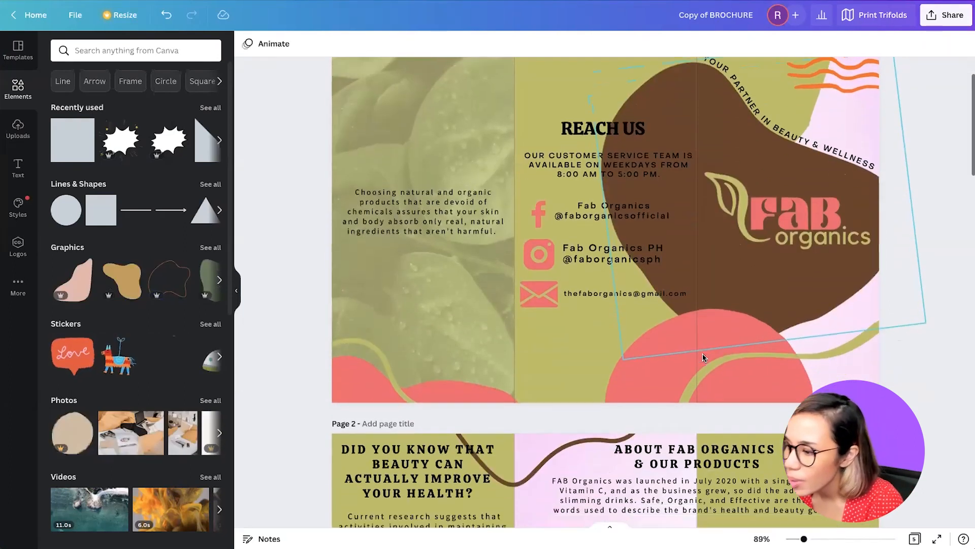
scroll(704, 357, down, 10)
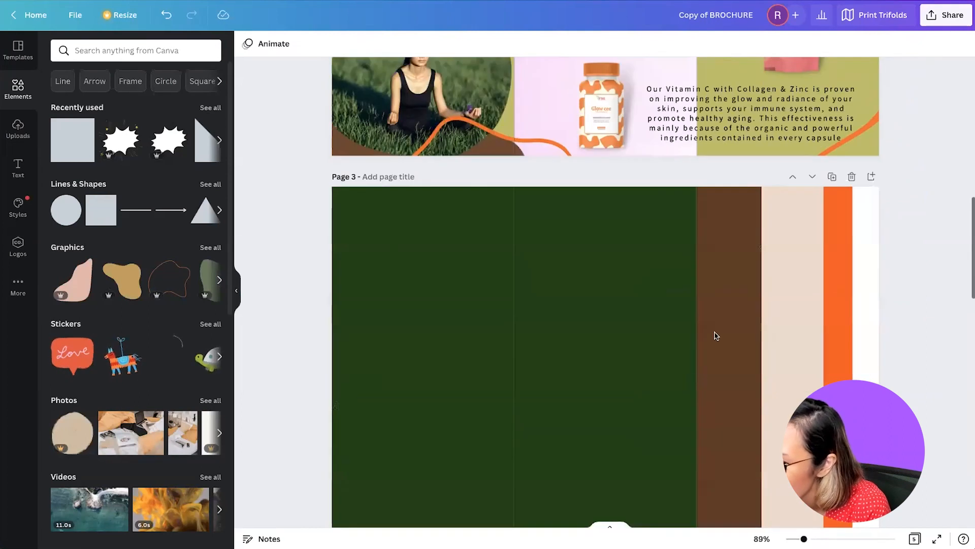
click(782, 308)
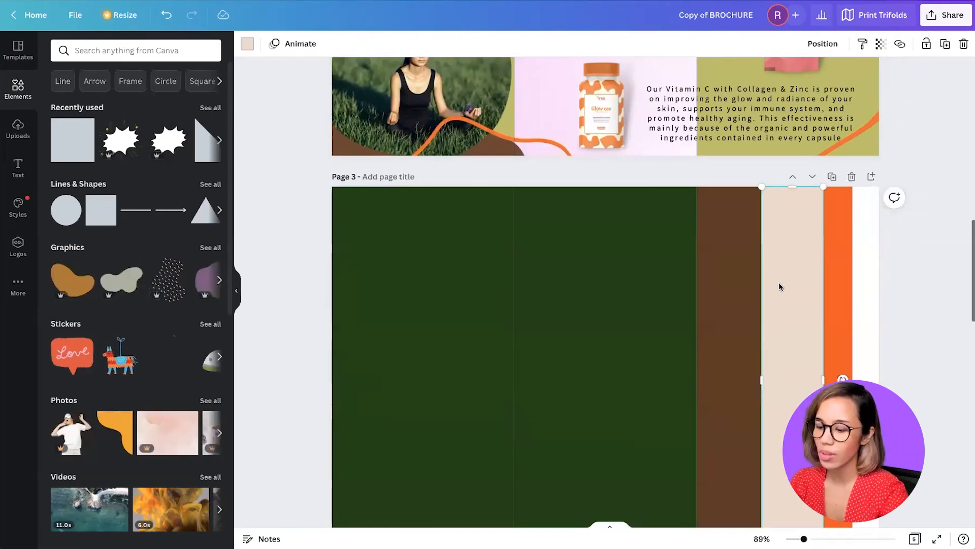
scroll(754, 310, down, 15)
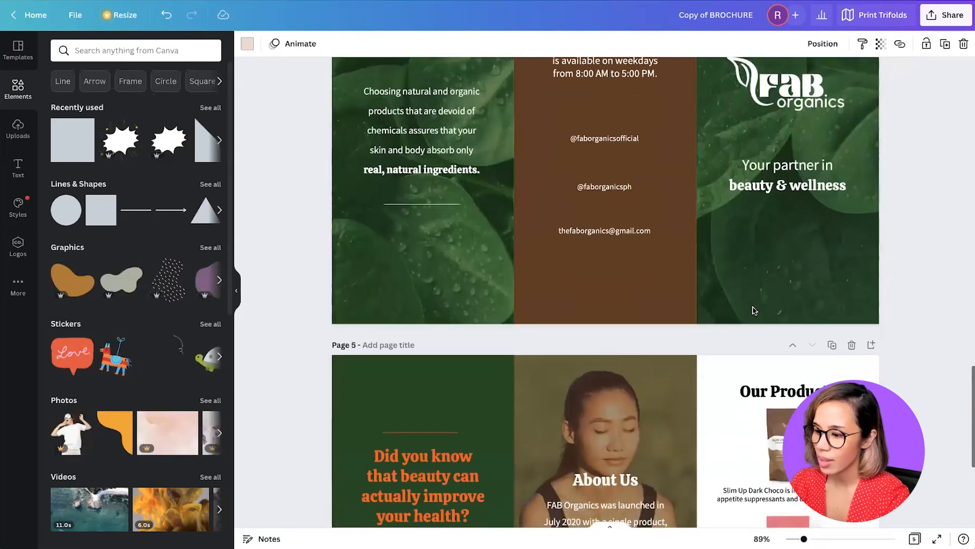
scroll(753, 310, down, 3)
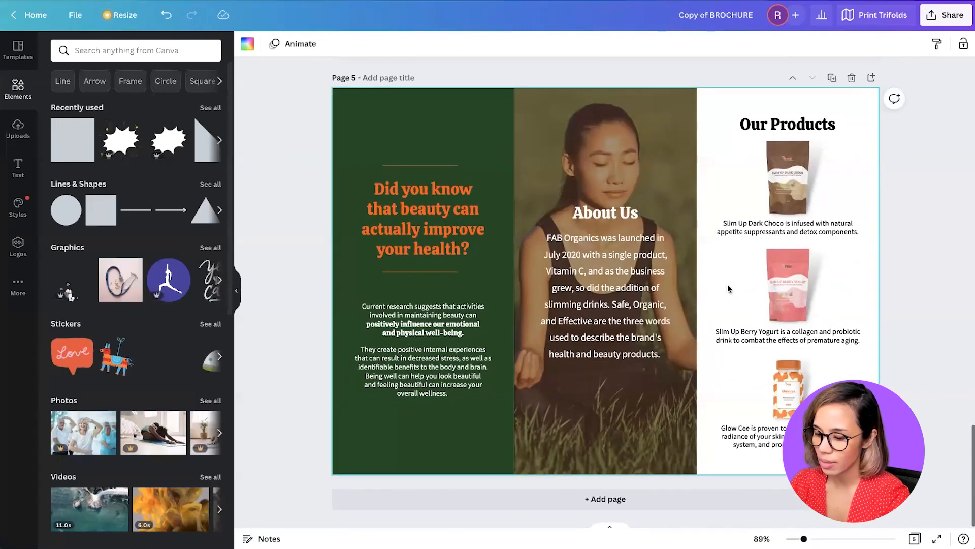
key(ctrl+v)
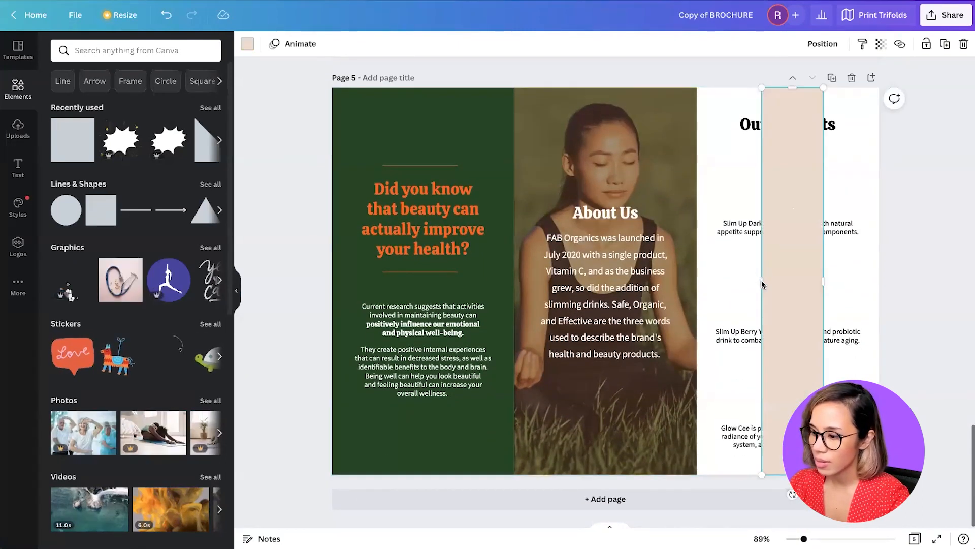
Step: Widen the beige strip to fill page 5's "Our Products" panel and send it to the back behind the text and product images
drag(761, 285, 698, 277)
drag(889, 283, 878, 282)
click(822, 44)
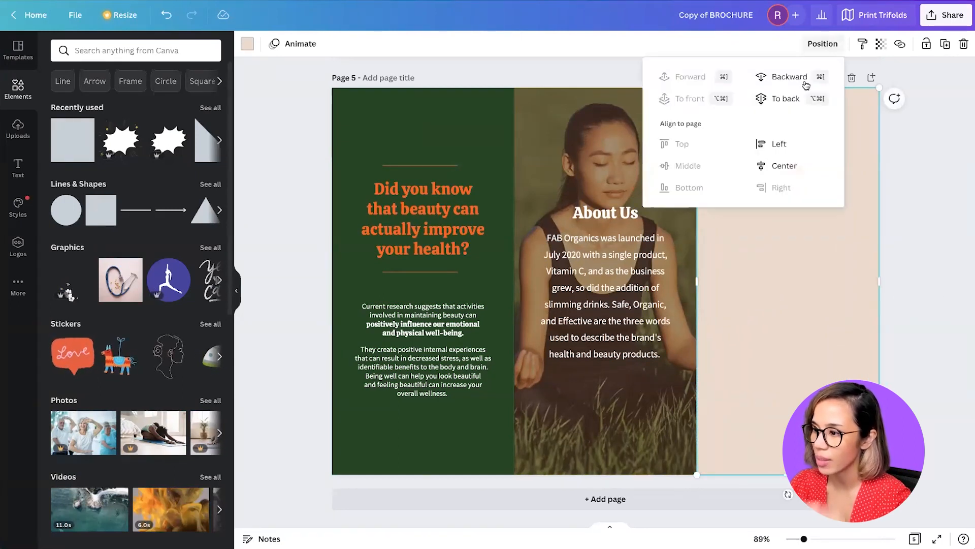
click(785, 98)
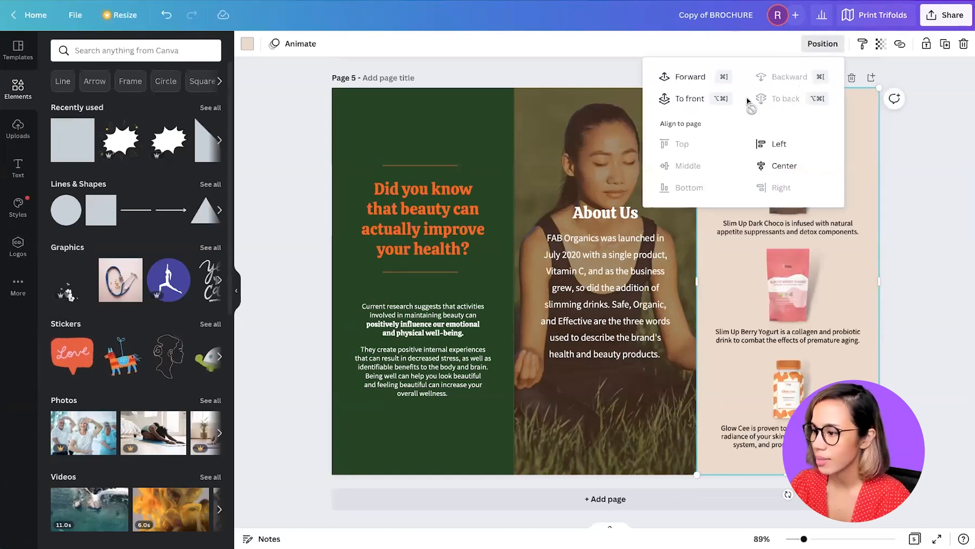
click(714, 266)
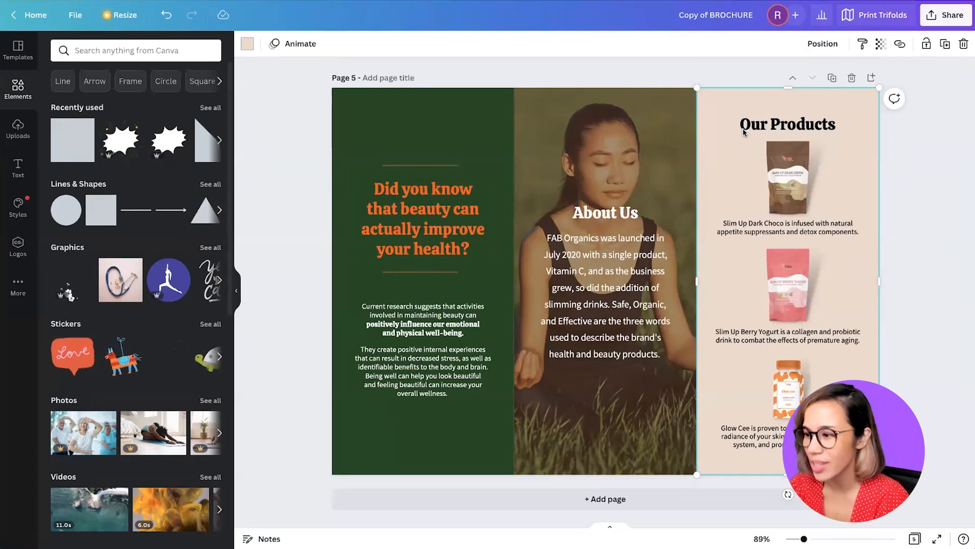
Step: Recolor the "Our Products" heading on page 5 with the brand orange
click(787, 124)
click(413, 46)
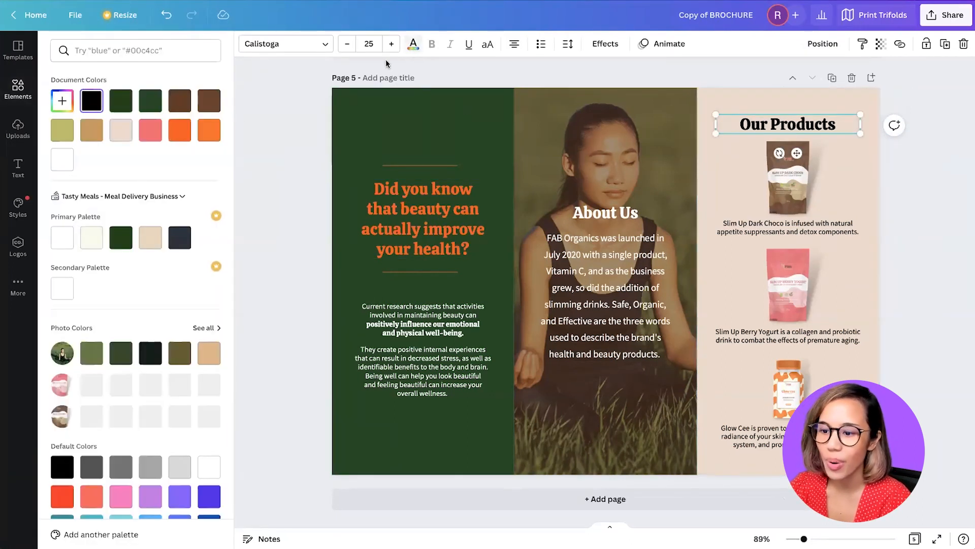
click(184, 136)
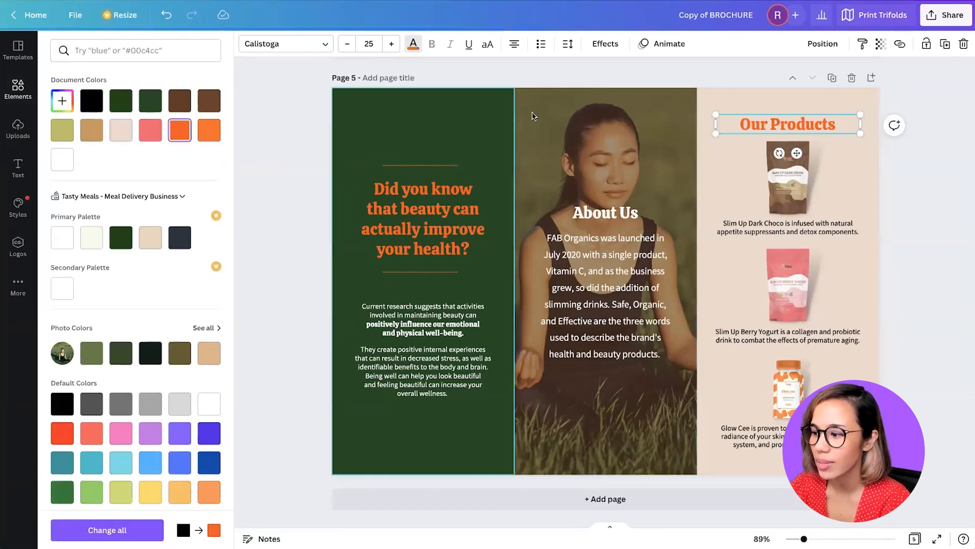
click(825, 219)
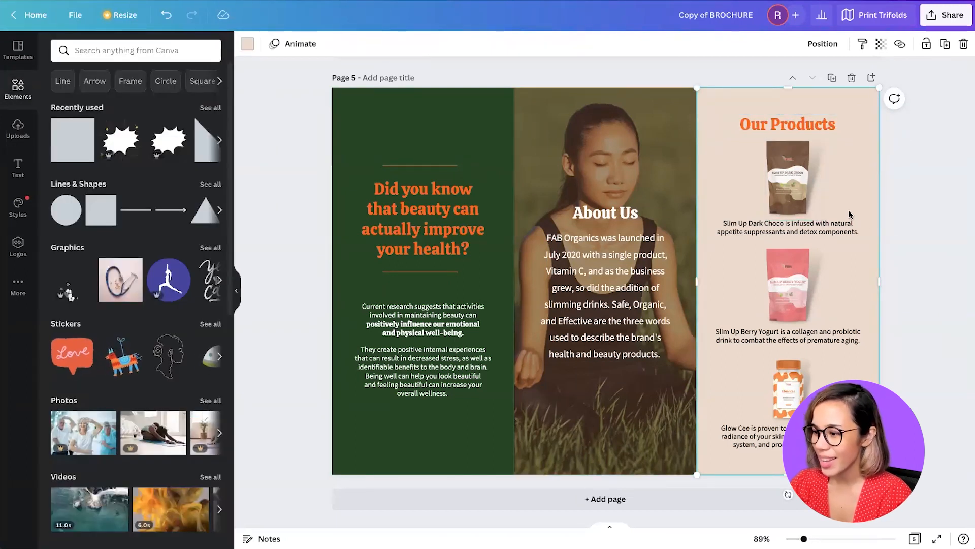
click(892, 343)
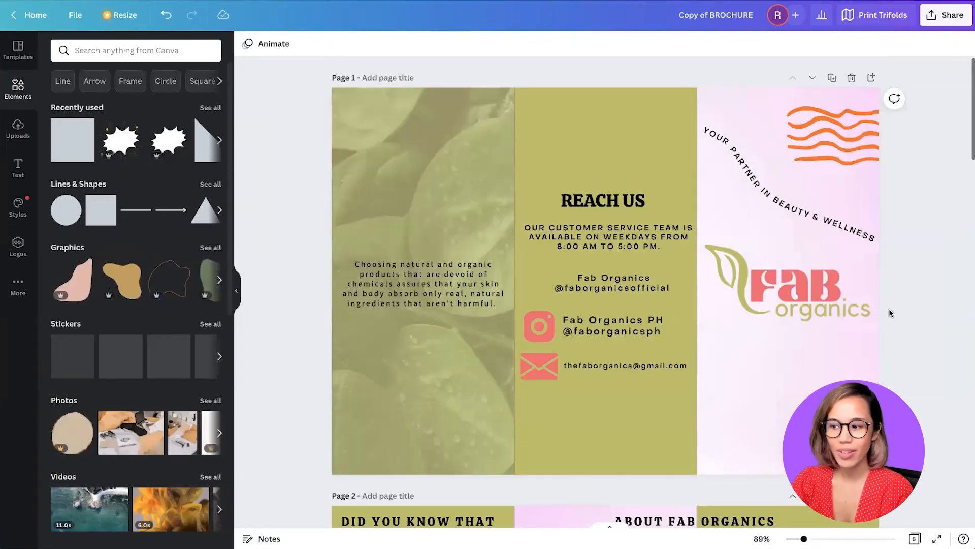
Step: Review the original pages 1 and 2, the page 3 color palette and the redesigned pages 4 and 5 for comparison
scroll(889, 309, down, 2)
scroll(889, 309, up, 1)
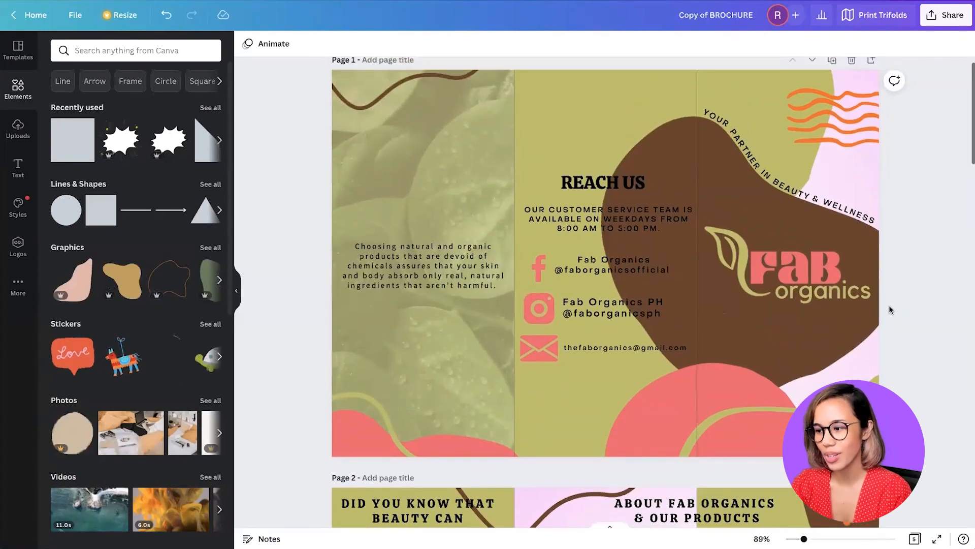
scroll(889, 309, down, 8)
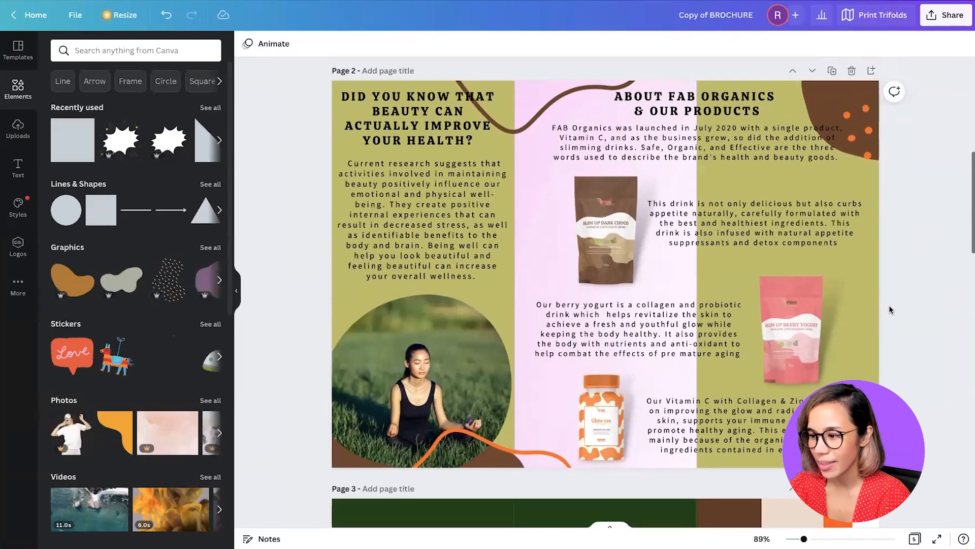
scroll(889, 309, down, 8)
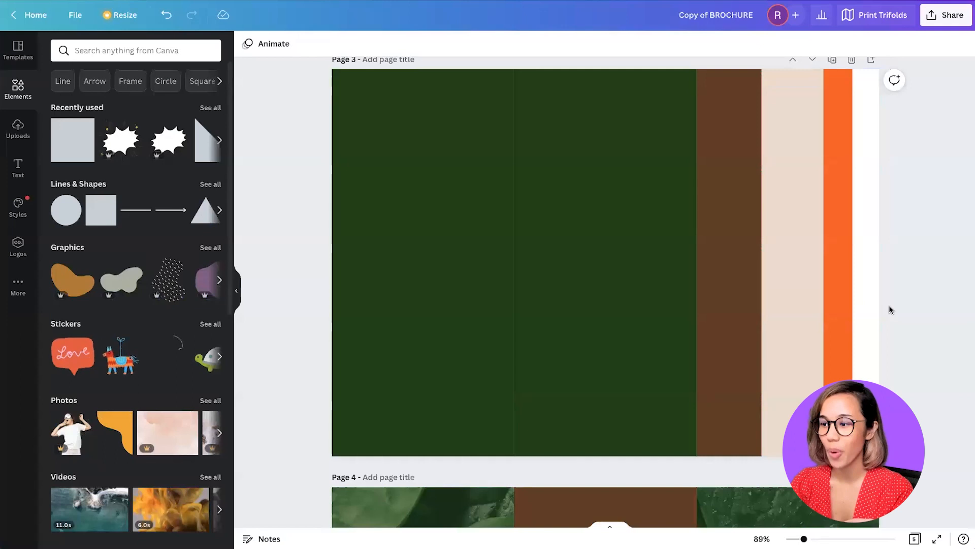
scroll(889, 309, down, 2)
scroll(889, 310, down, 5)
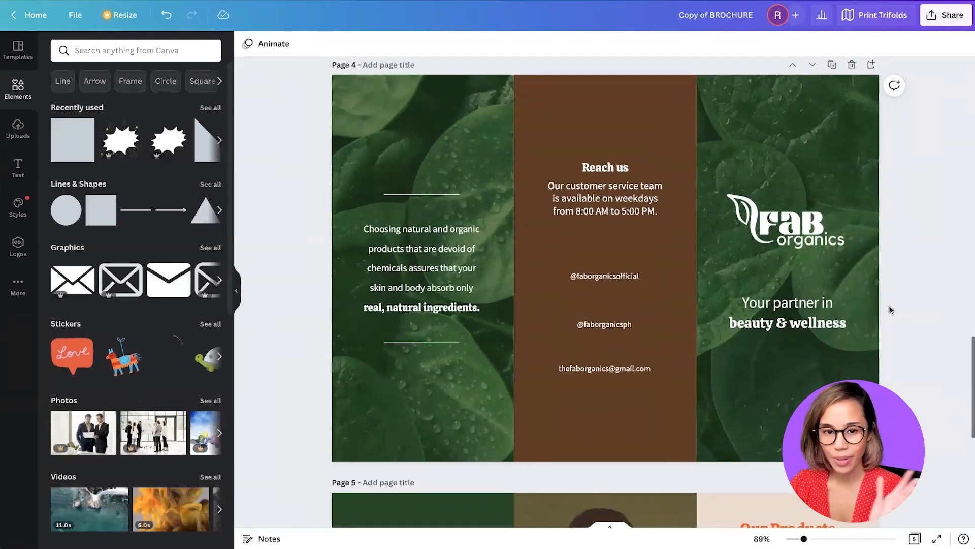
scroll(890, 309, down, 6)
scroll(889, 309, down, 2)
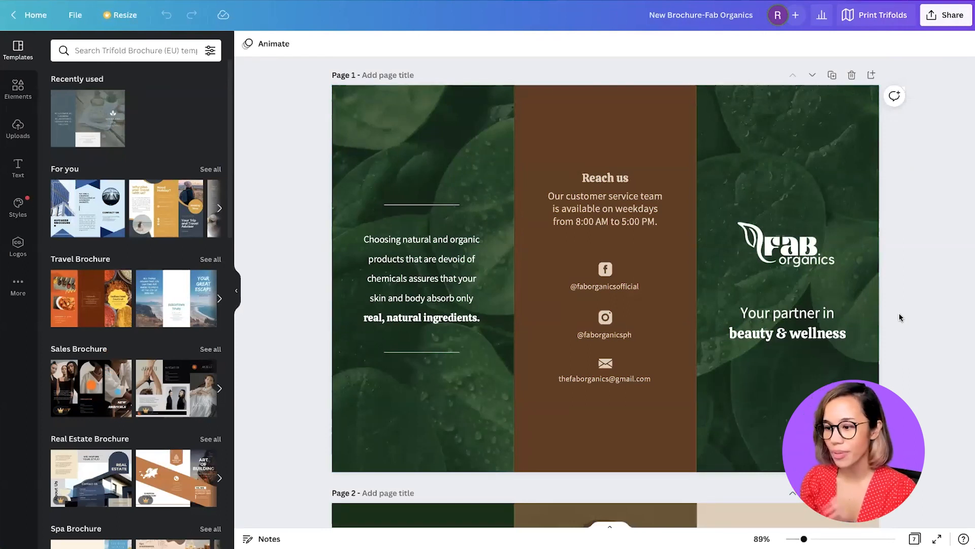
Step: Examine the first three pages of the "New Brochure-Fab Organics" design, including its contact icons, product panel and standalone cover
scroll(899, 313, down, 1)
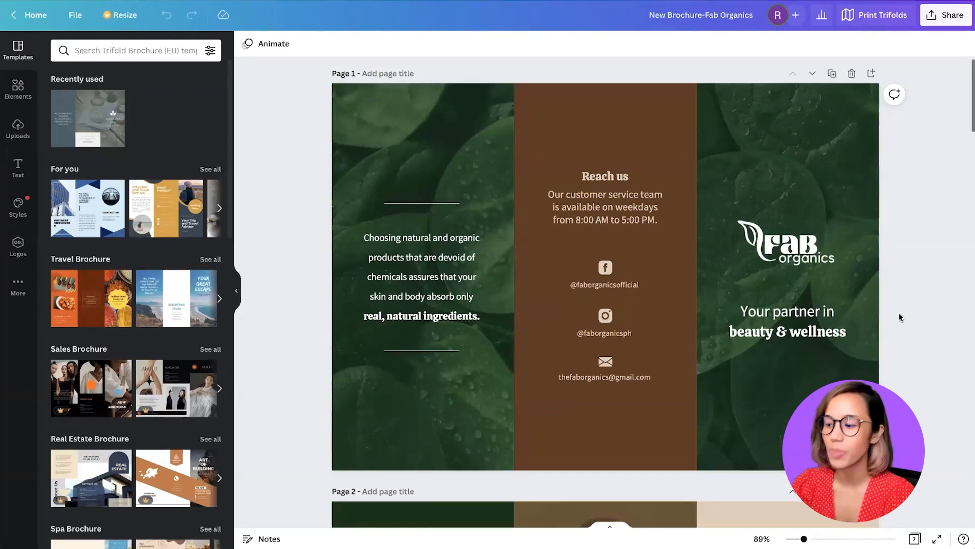
scroll(898, 317, down, 8)
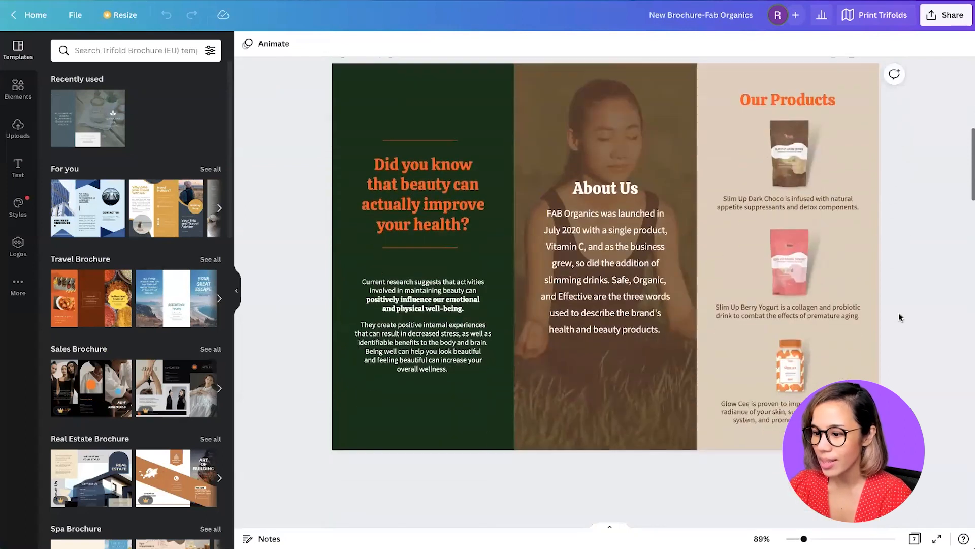
scroll(899, 313, down, 8)
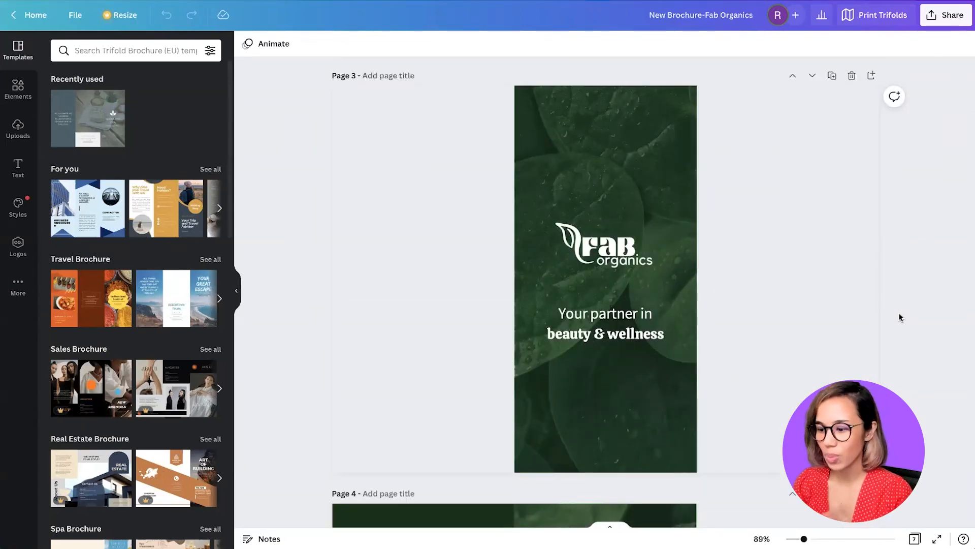
Step: Review pages 4 to 6 of the brochure, including the health text panels, "About Us", "Our Products" and "Reach us" panels
scroll(899, 317, down, 5)
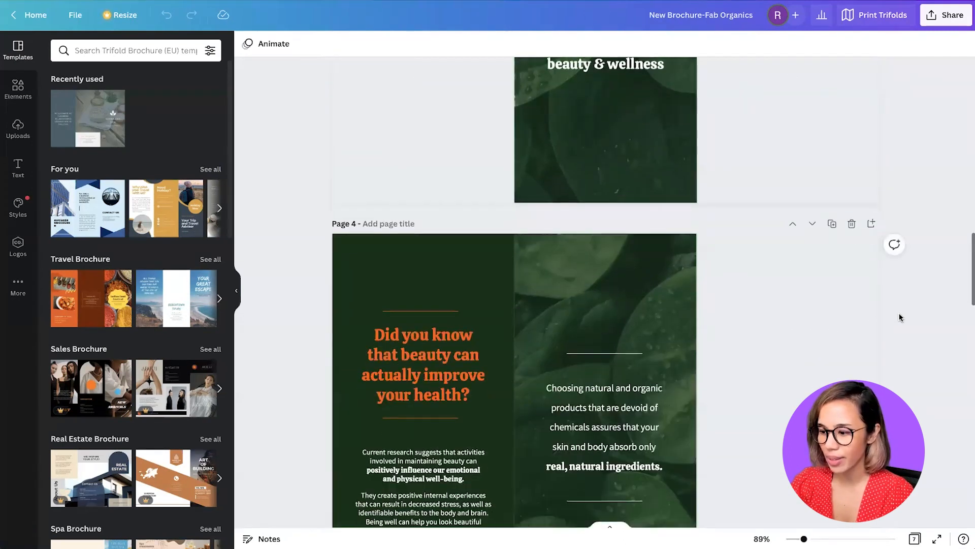
scroll(899, 318, down, 3)
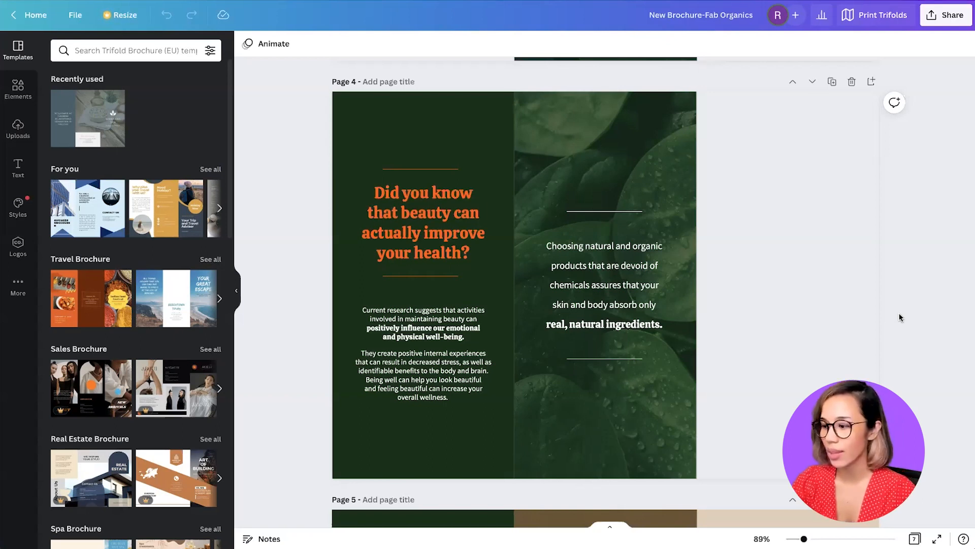
scroll(899, 313, down, 5)
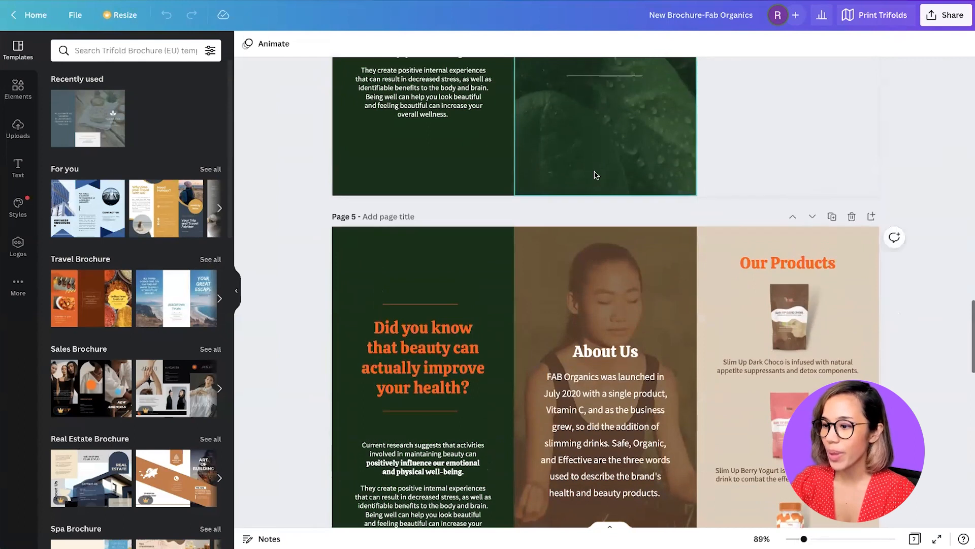
scroll(671, 210, up, 5)
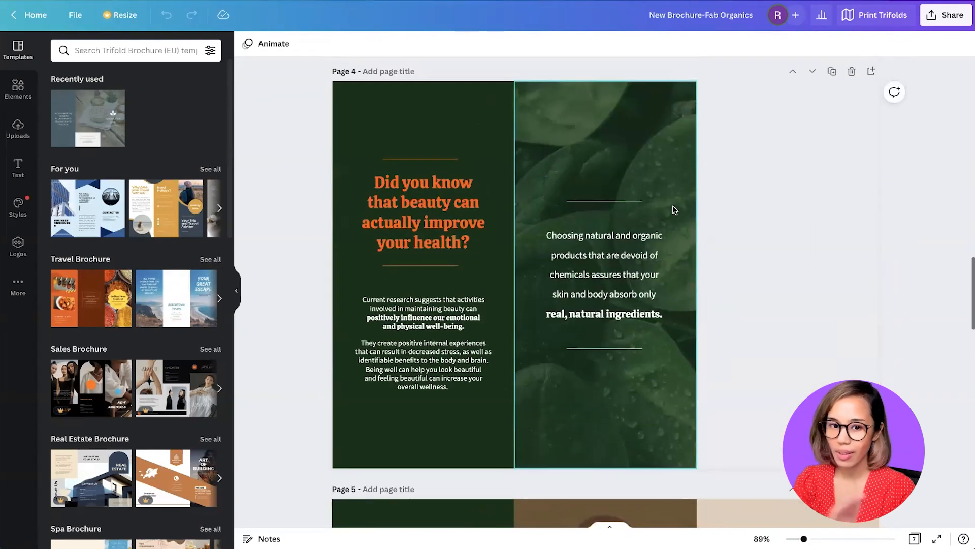
scroll(916, 372, down, 3)
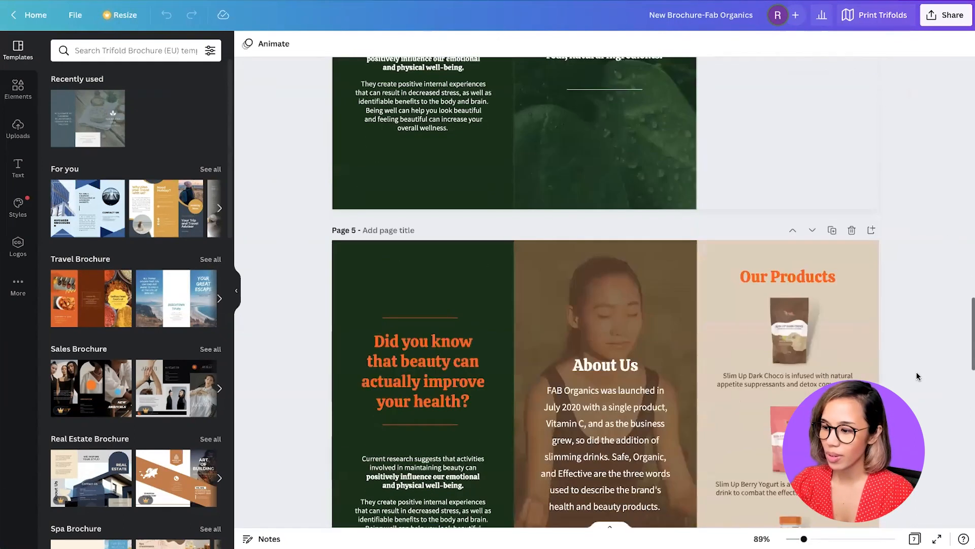
scroll(917, 375, down, 3)
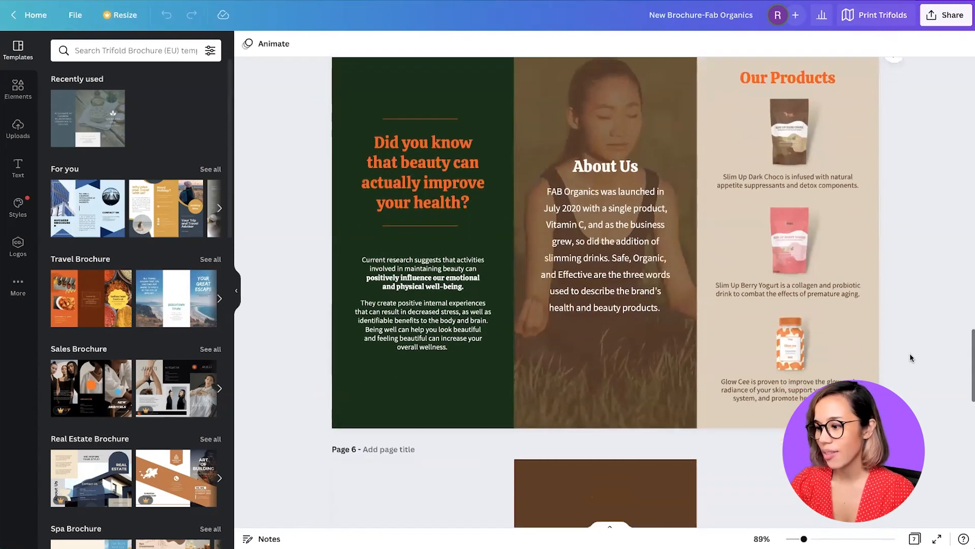
scroll(910, 355, down, 6)
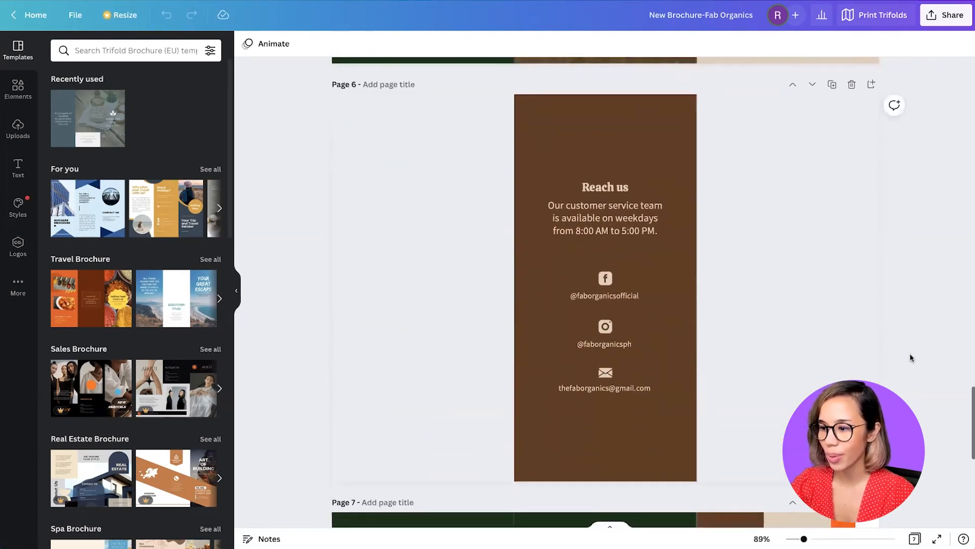
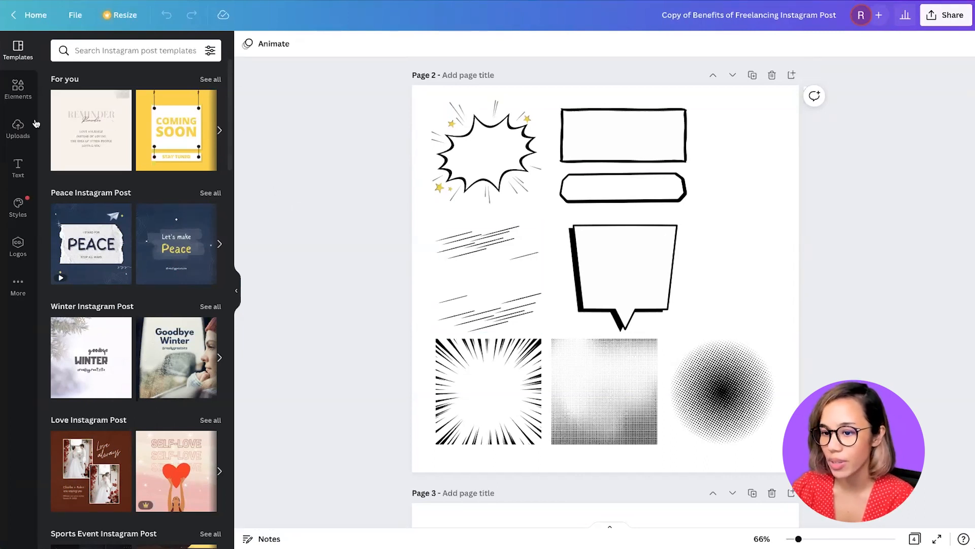
Step: In the "Copy of Benefits of Freelancing Instagram Post" design, search the elements for "comic book" and browse the matching graphics
click(18, 90)
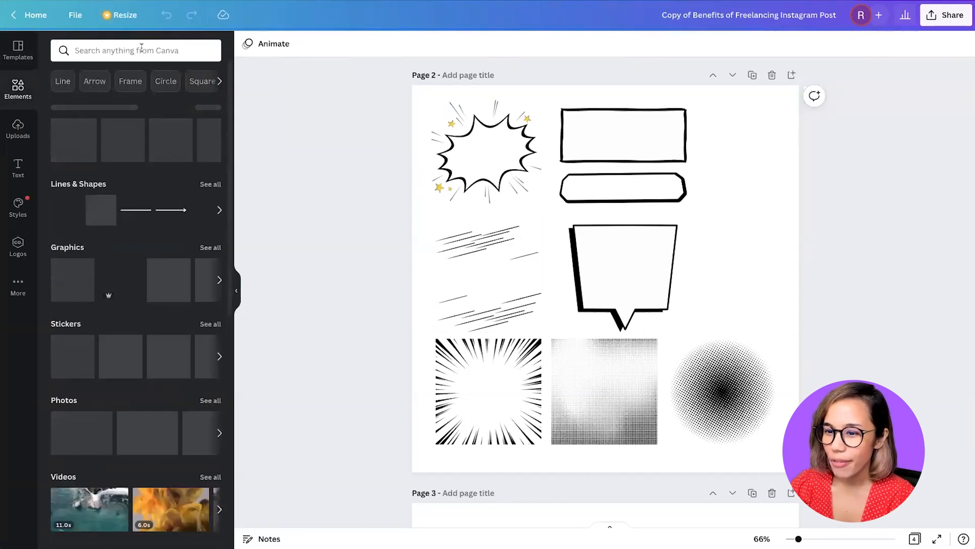
click(140, 48)
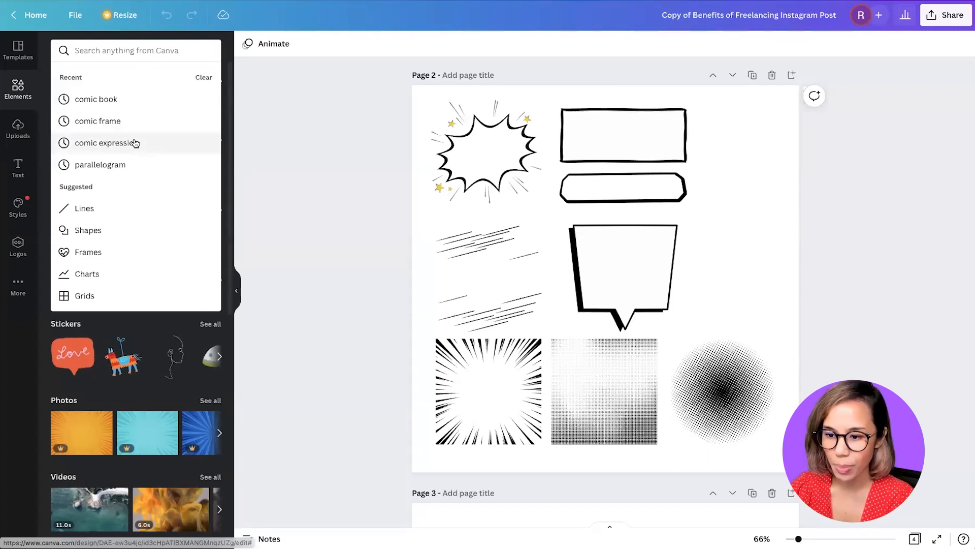
click(127, 99)
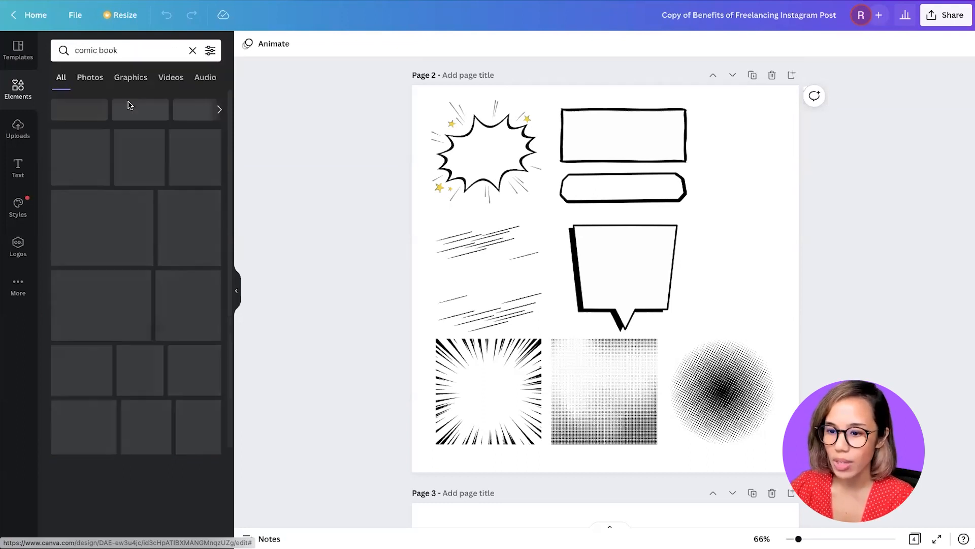
click(124, 80)
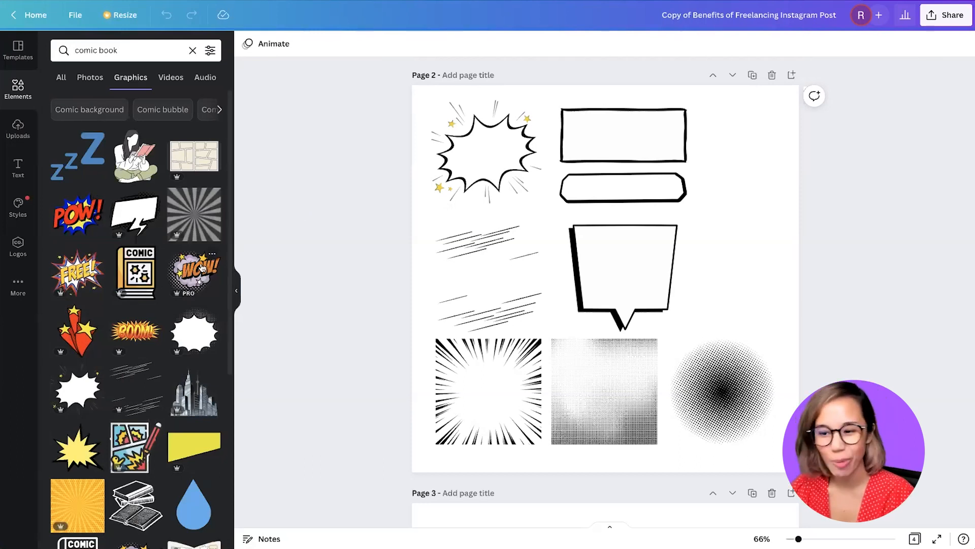
scroll(164, 310, down, 2)
scroll(164, 310, down, 1)
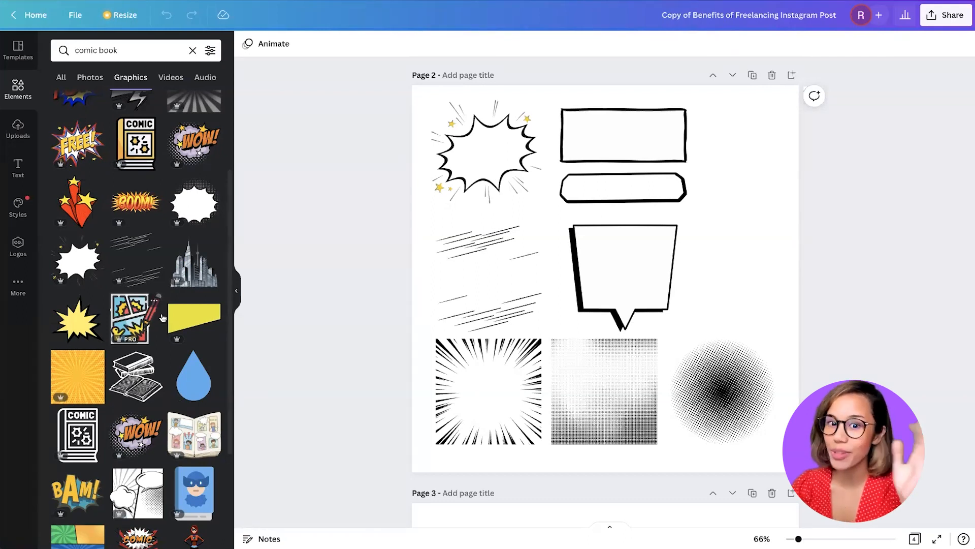
scroll(163, 317, down, 2)
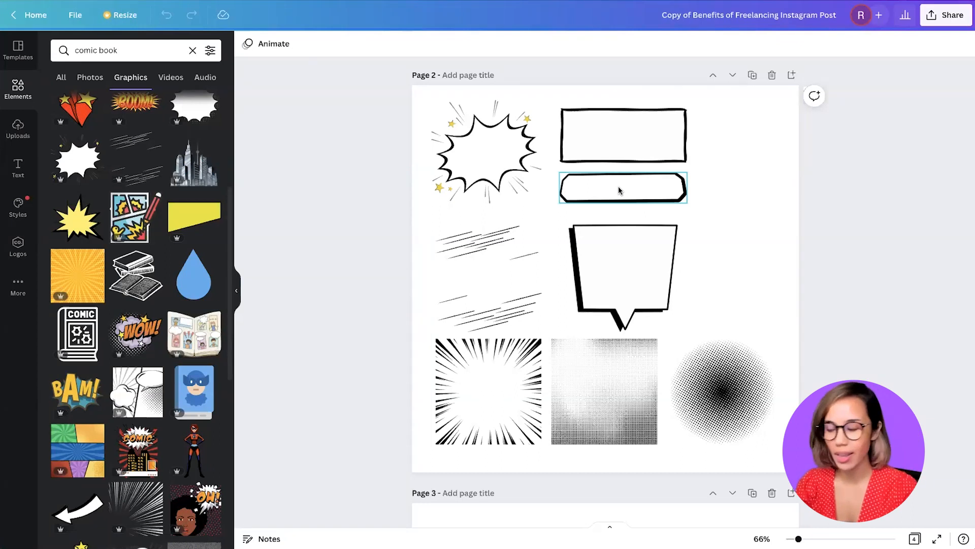
Step: Examine the comic elements collected on page 2: the speech bubble, speed lines, radial burst and two halftone patterns
click(626, 252)
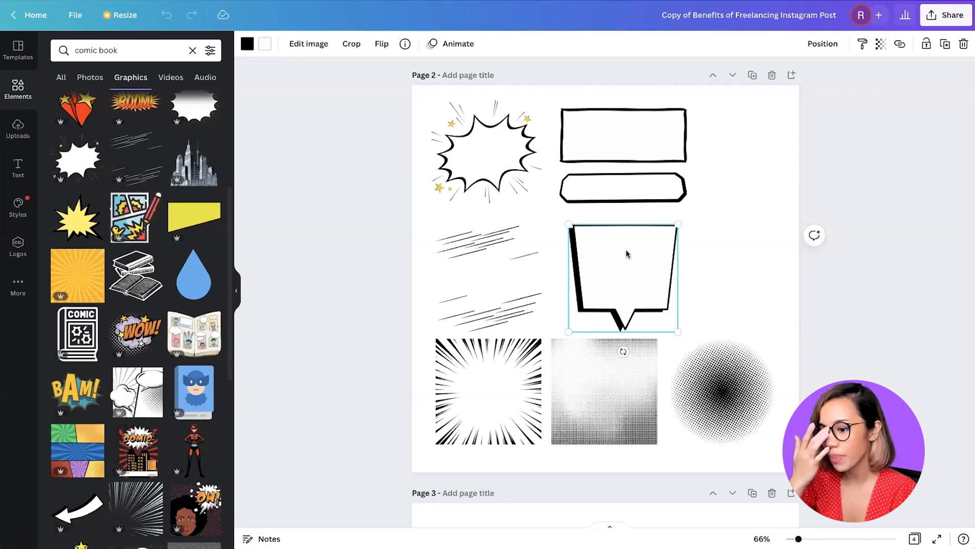
click(490, 281)
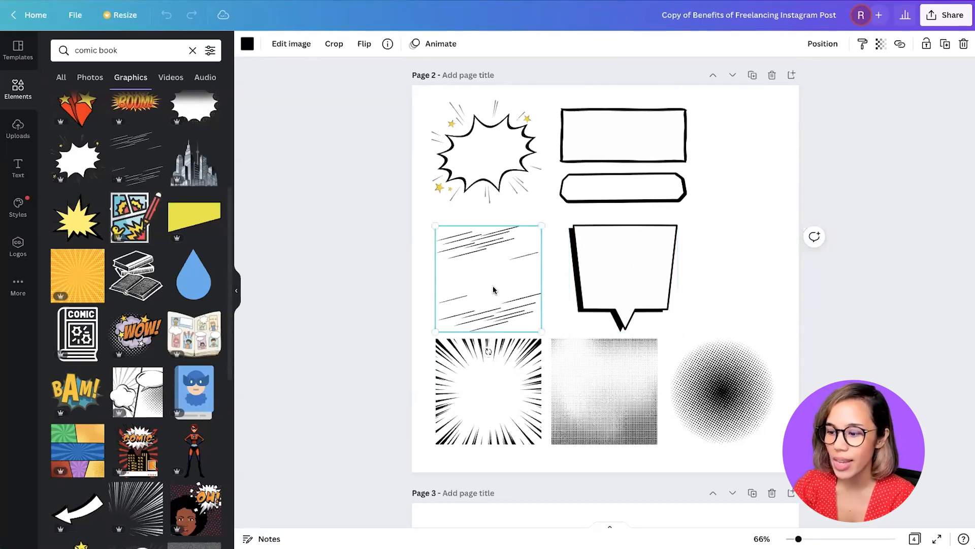
click(490, 377)
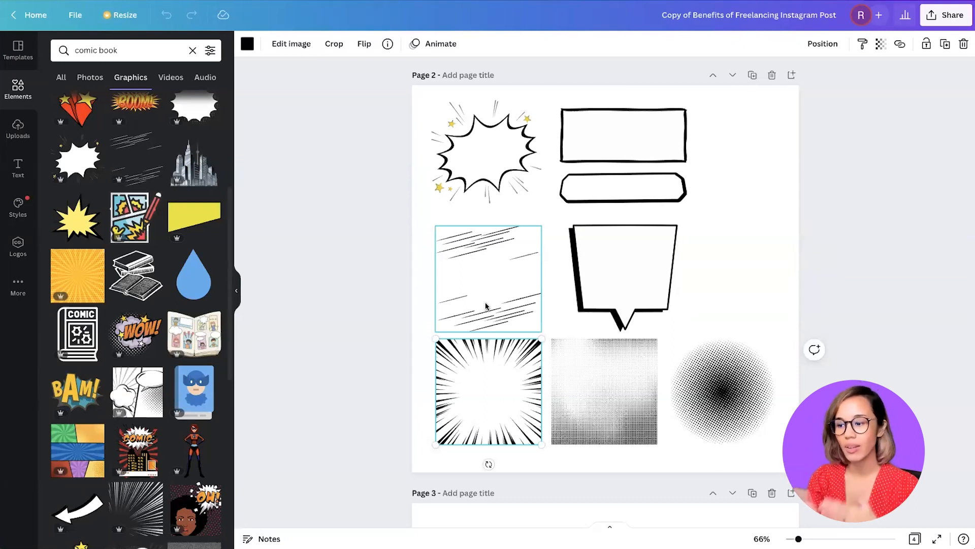
click(617, 394)
click(726, 374)
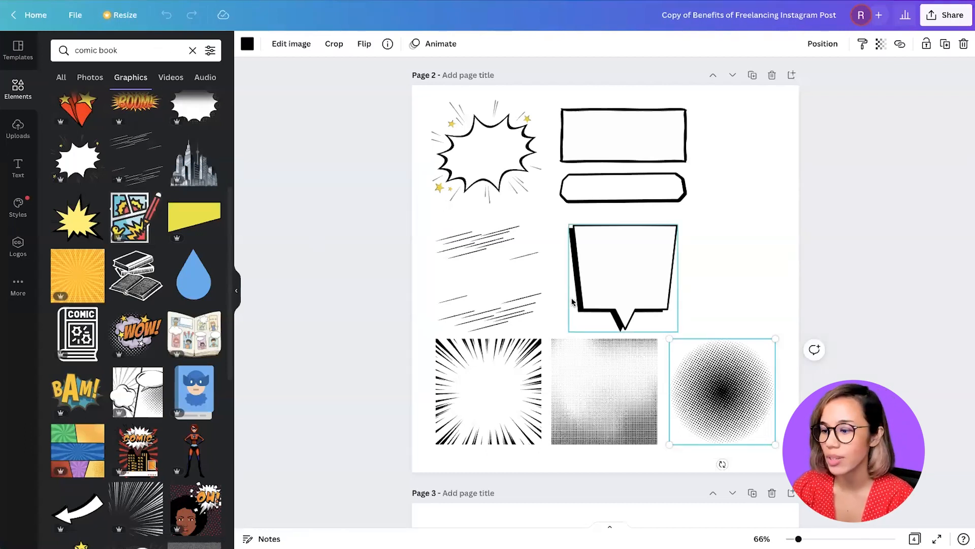
Step: Add a blank page directly after the collection of comic elements on page 2
scroll(828, 193, up, 4)
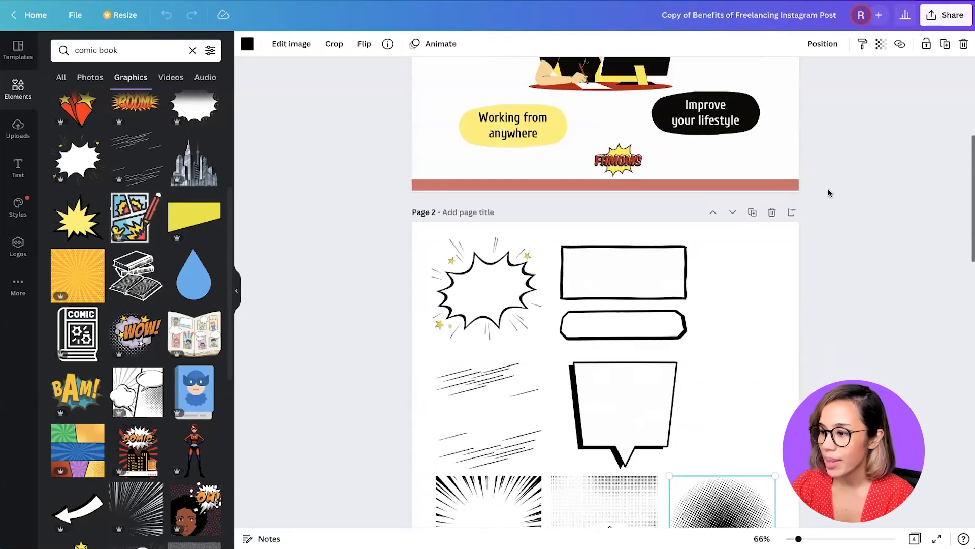
scroll(829, 192, down, 6)
scroll(829, 193, up, 2)
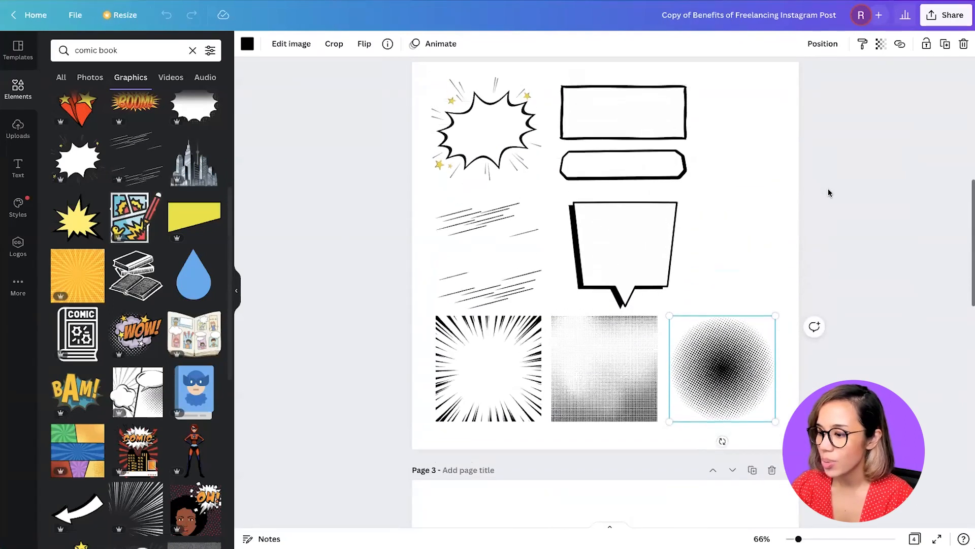
scroll(797, 113, up, 2)
click(791, 106)
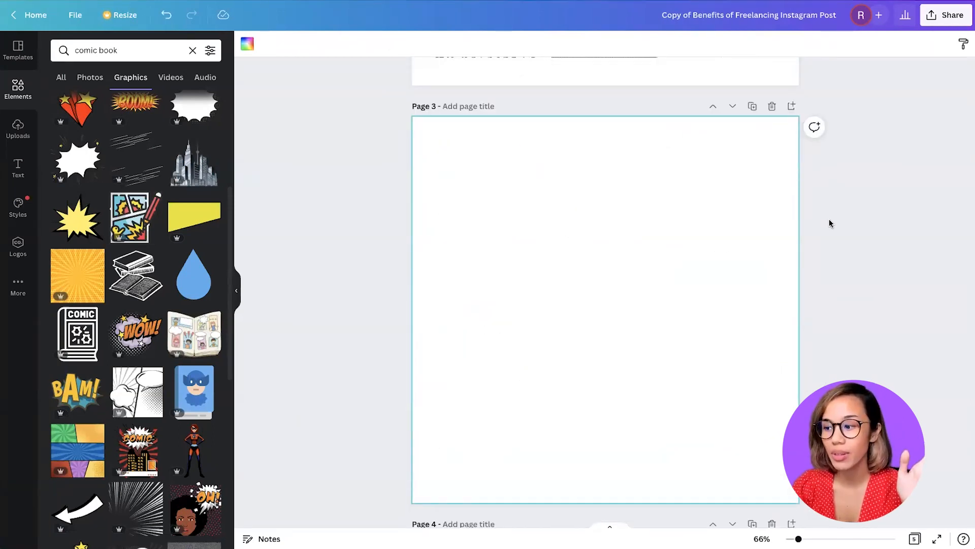
Step: Fill the background of the new blank page 3 with the dark red from the document colors
scroll(824, 195, up, 10)
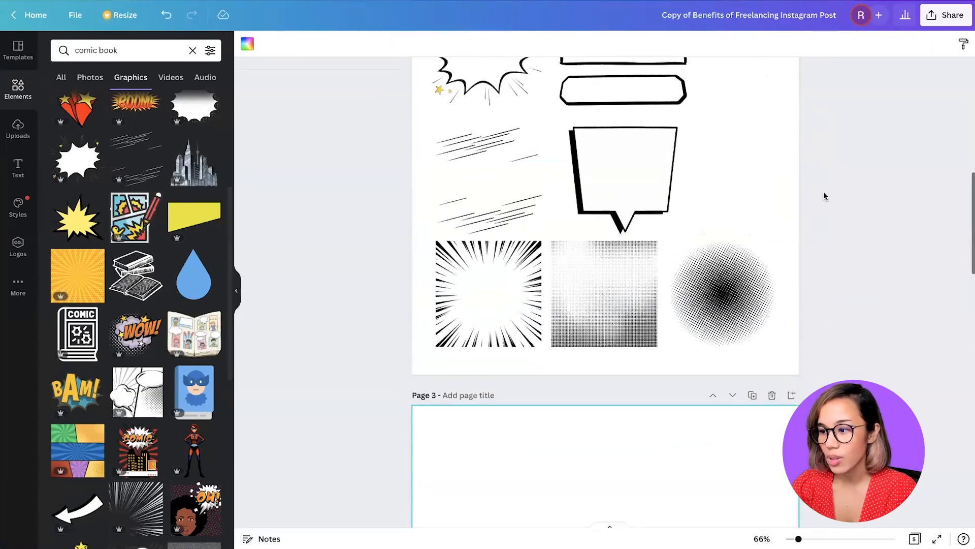
scroll(824, 196, up, 3)
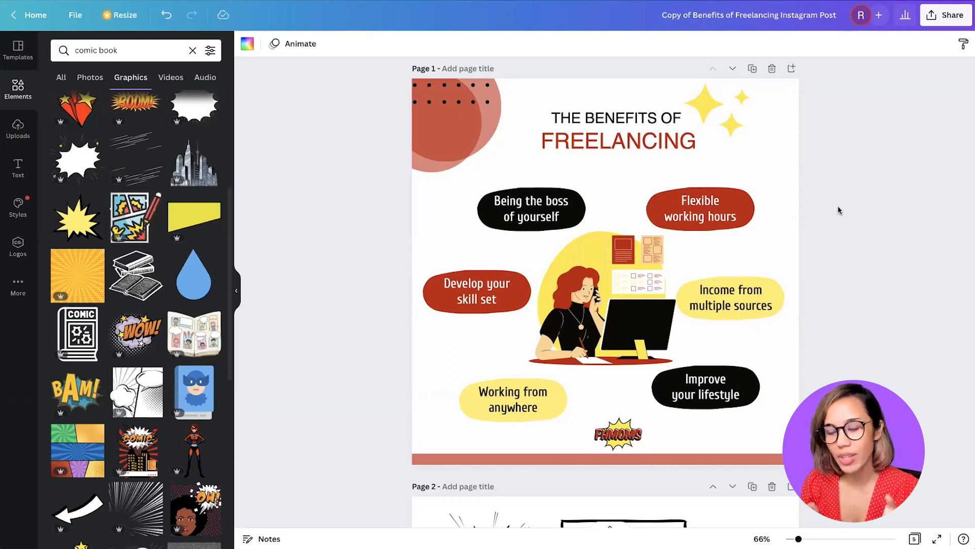
scroll(838, 209, down, 2)
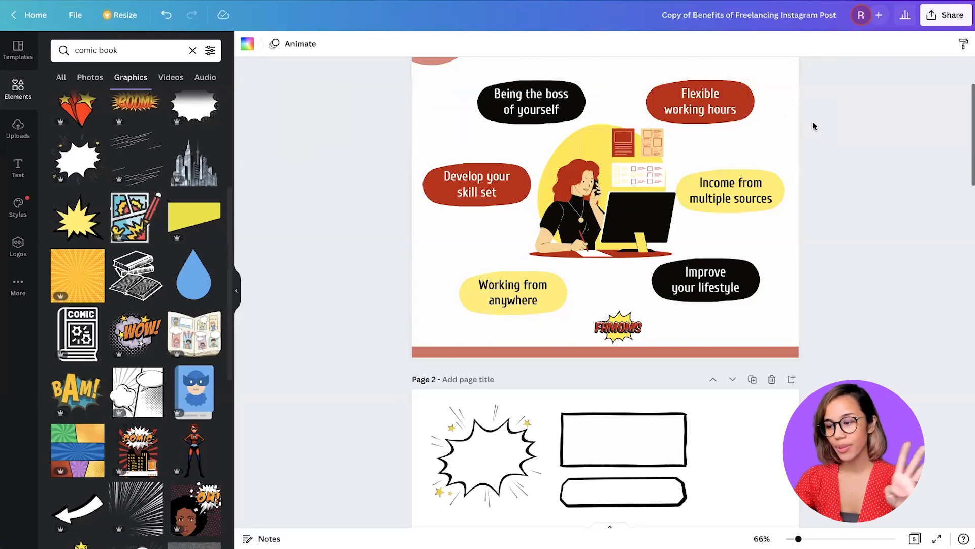
scroll(834, 188, down, 1)
scroll(834, 188, down, 12)
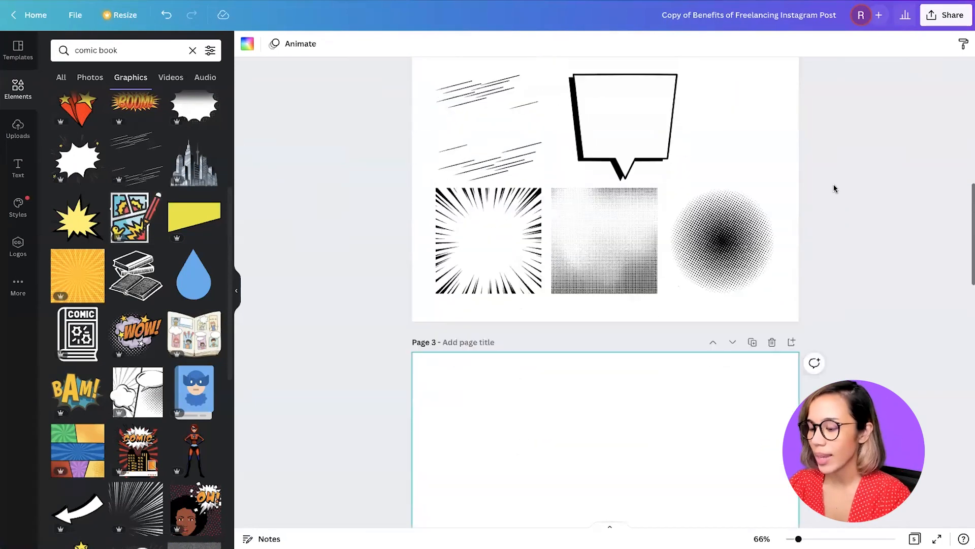
scroll(834, 188, down, 2)
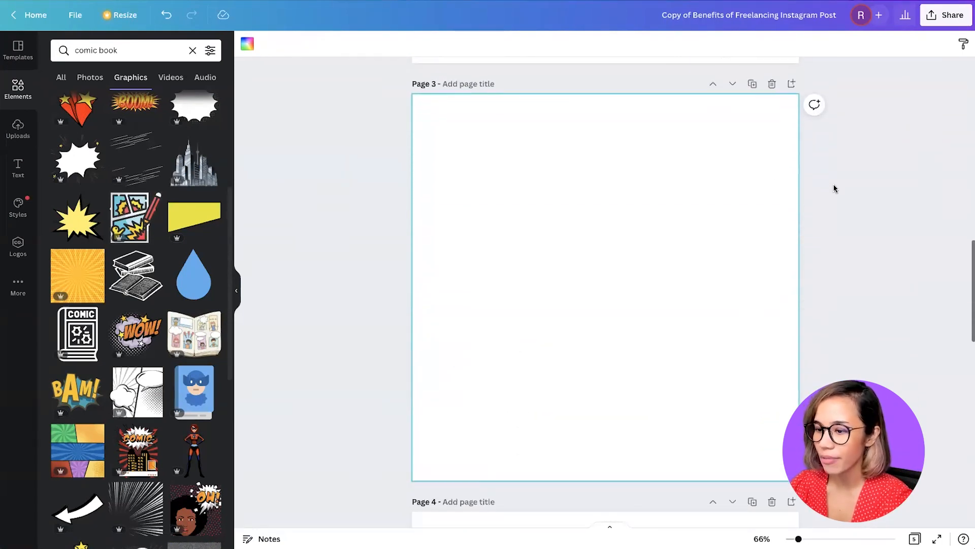
click(247, 44)
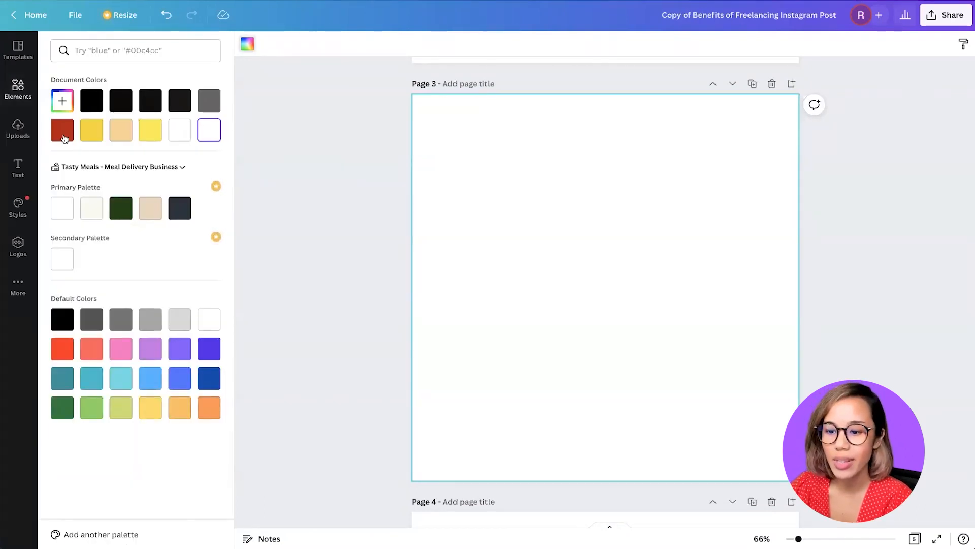
click(63, 138)
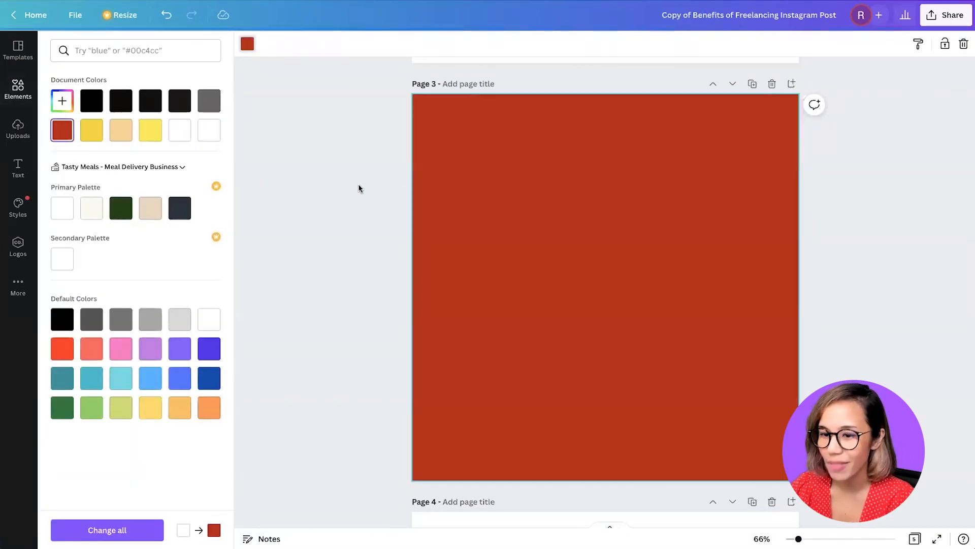
key(Escape)
Step: Copy the comic explosion graphic with yellow stars on page 2 and view its element information
scroll(344, 179, up, 7)
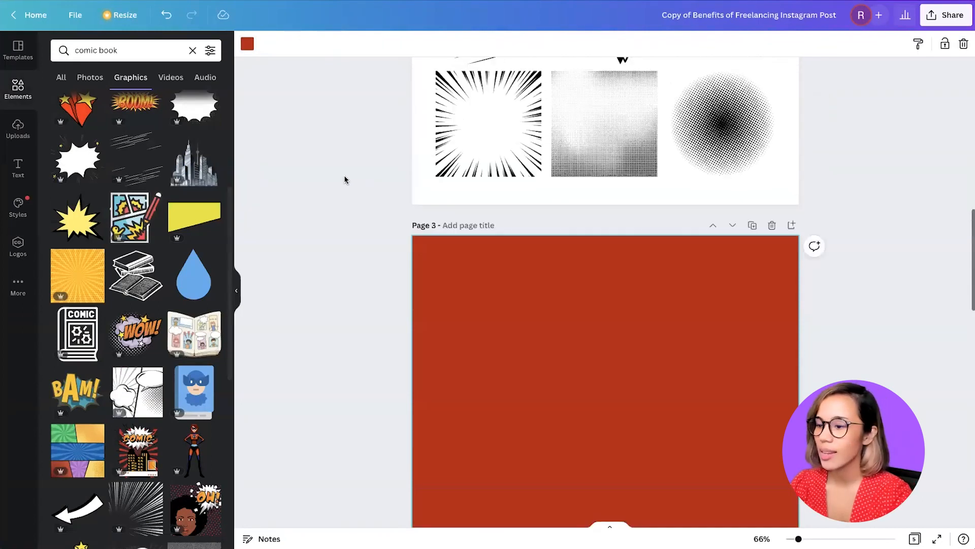
scroll(344, 179, up, 1)
click(345, 179)
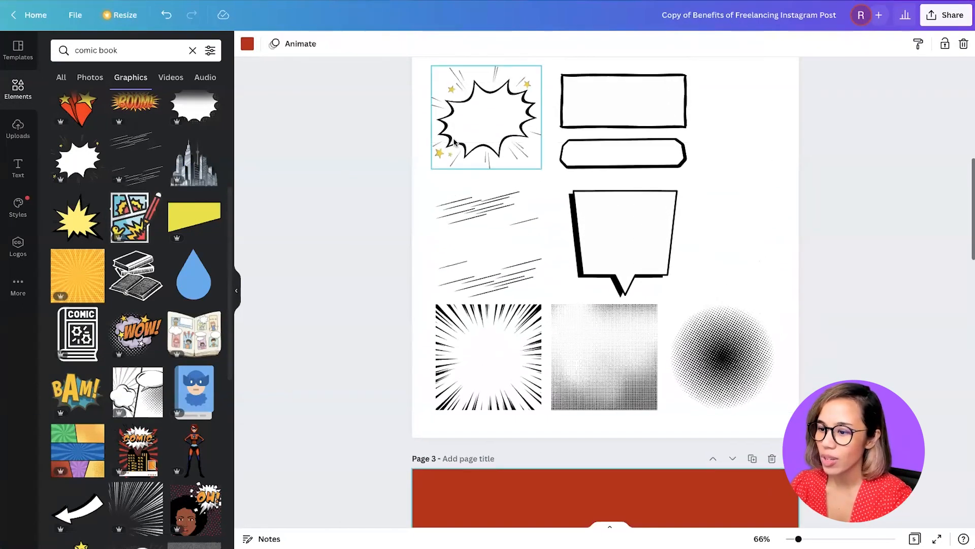
click(459, 141)
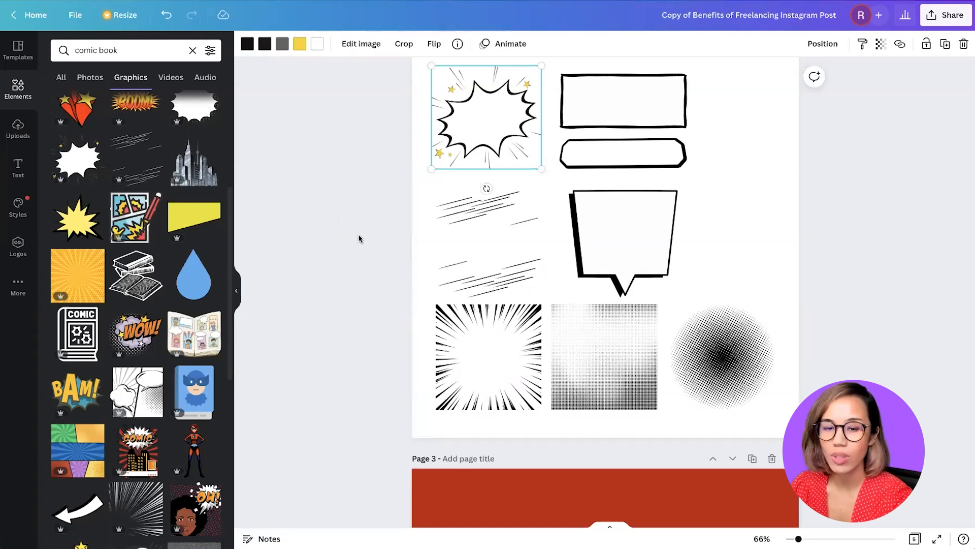
scroll(359, 238, down, 1)
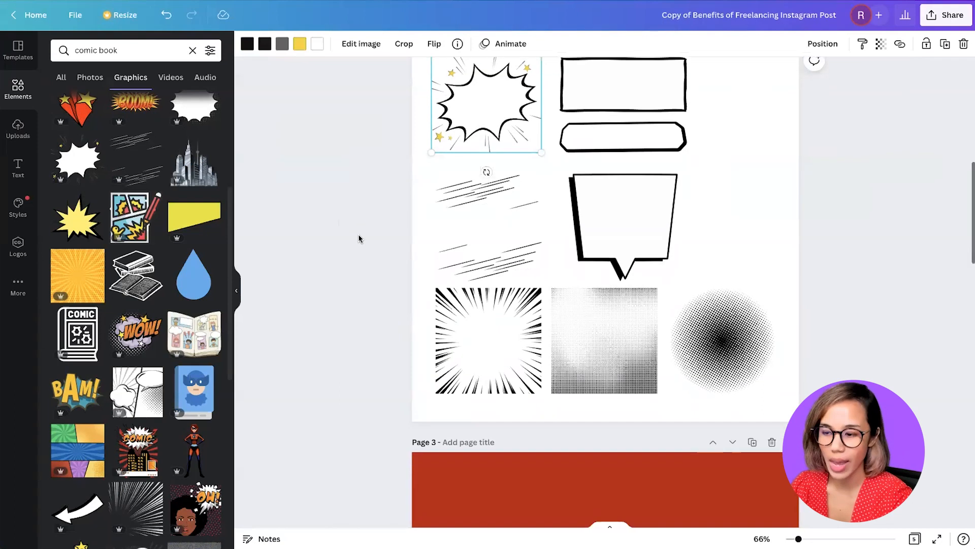
click(462, 45)
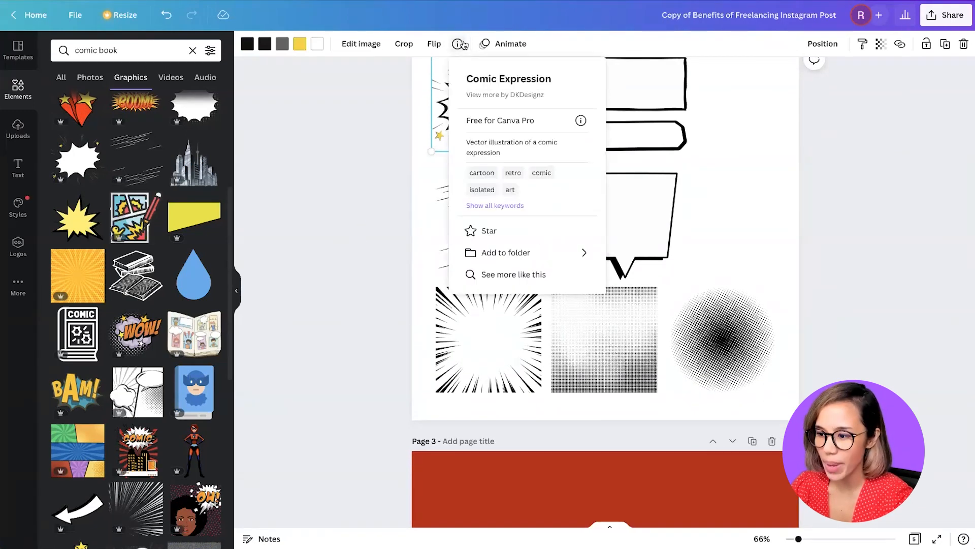
click(463, 44)
Step: Paste the starred comic explosion onto the red page 3 and enlarge it to span most of the page
scroll(334, 284, down, 5)
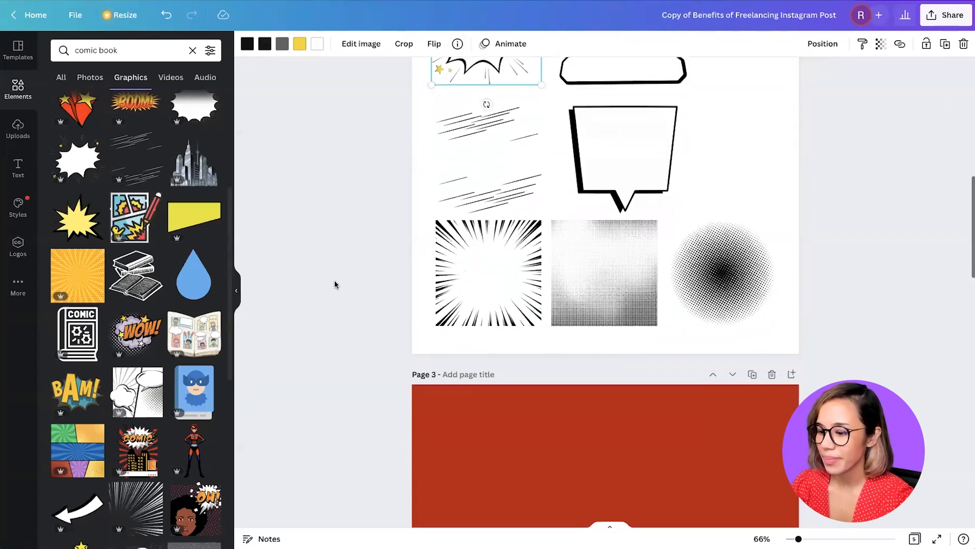
scroll(334, 283, down, 4)
scroll(334, 284, up, 1)
click(822, 293)
key(ctrl+v)
drag(549, 204, 837, 435)
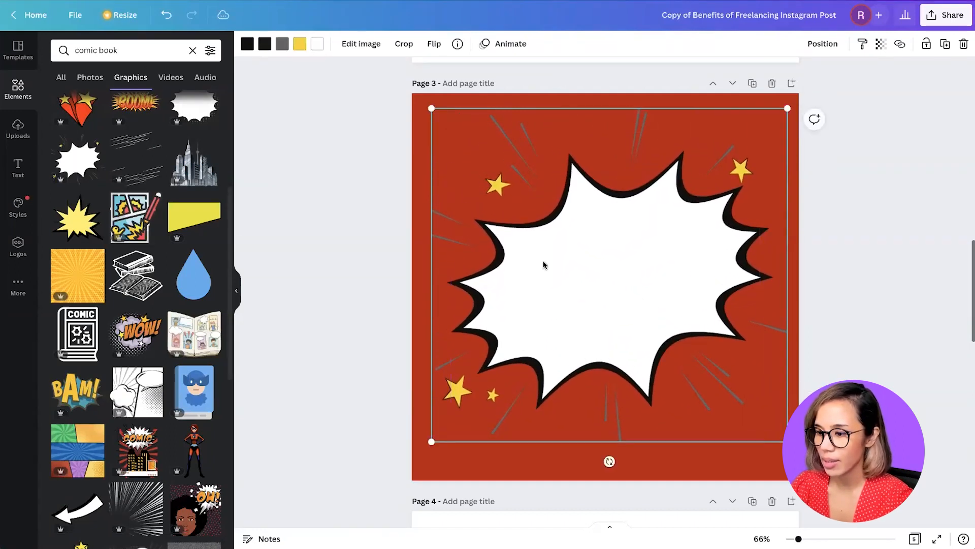
Step: Enlarge the starred explosion slightly and center it horizontally and vertically on the red page 3
drag(430, 107, 411, 100)
drag(642, 281, 644, 289)
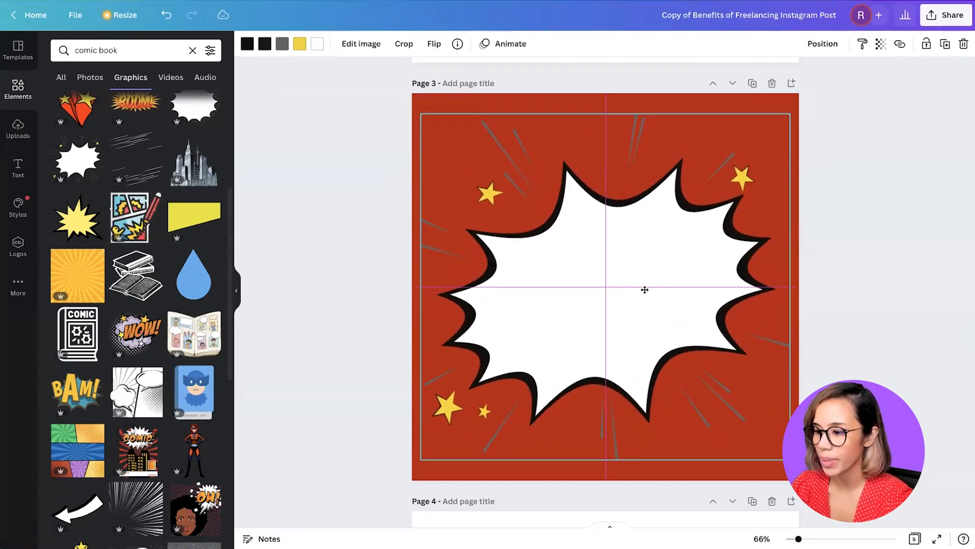
drag(612, 255, 612, 255)
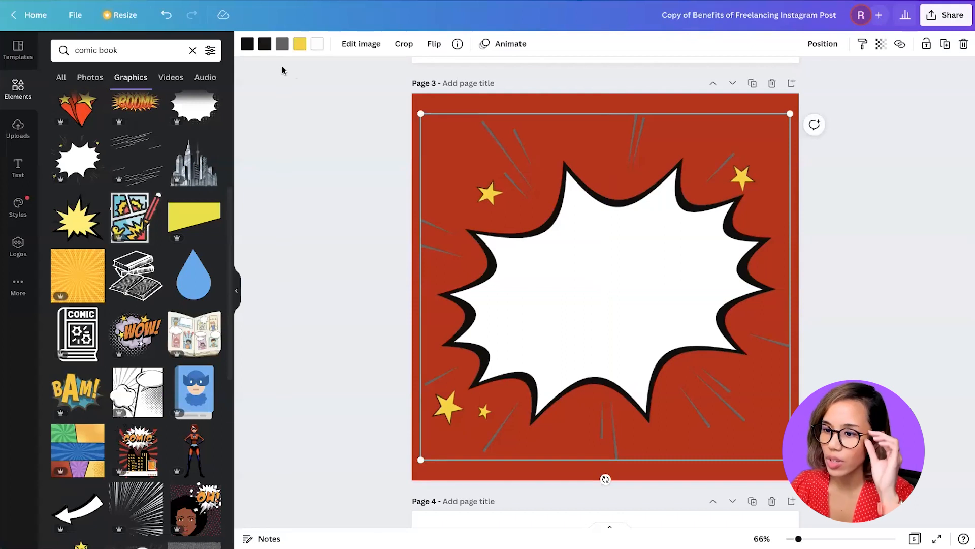
Step: Recolor the explosion graphic's grey action lines and near-black outlines with the pure black from the document colors
click(282, 45)
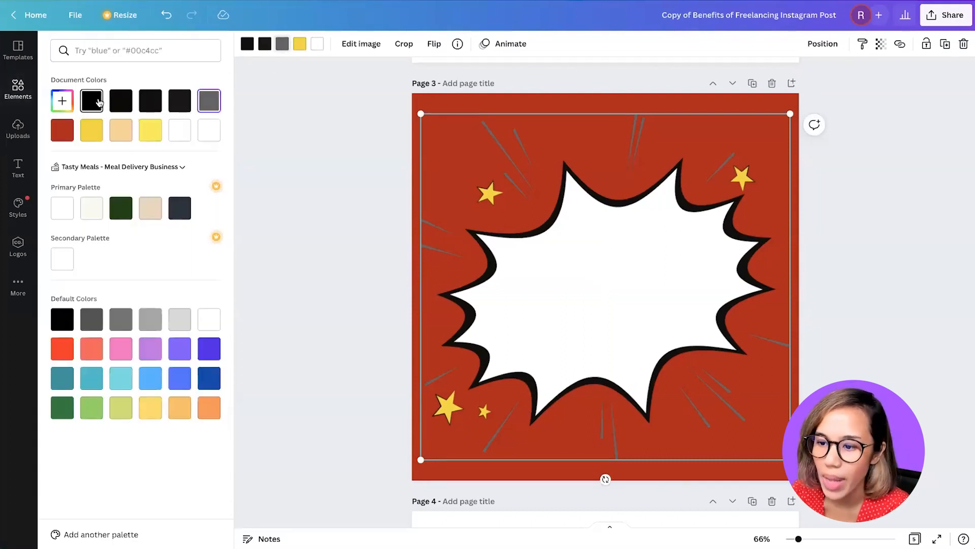
click(92, 101)
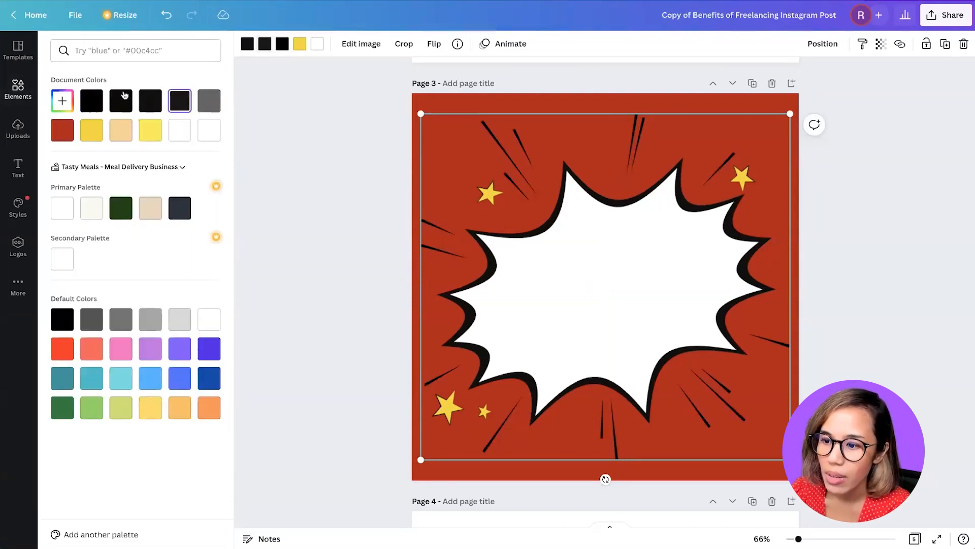
click(92, 101)
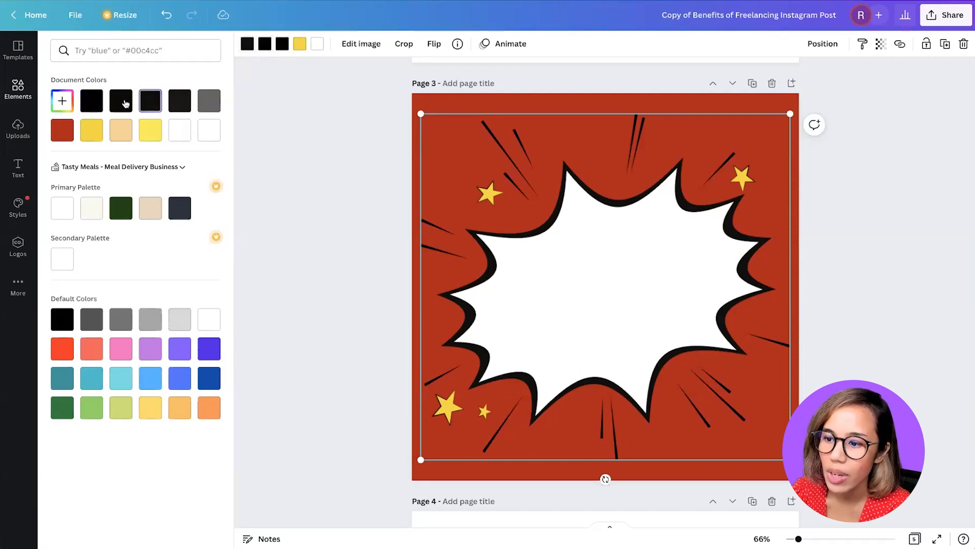
click(150, 101)
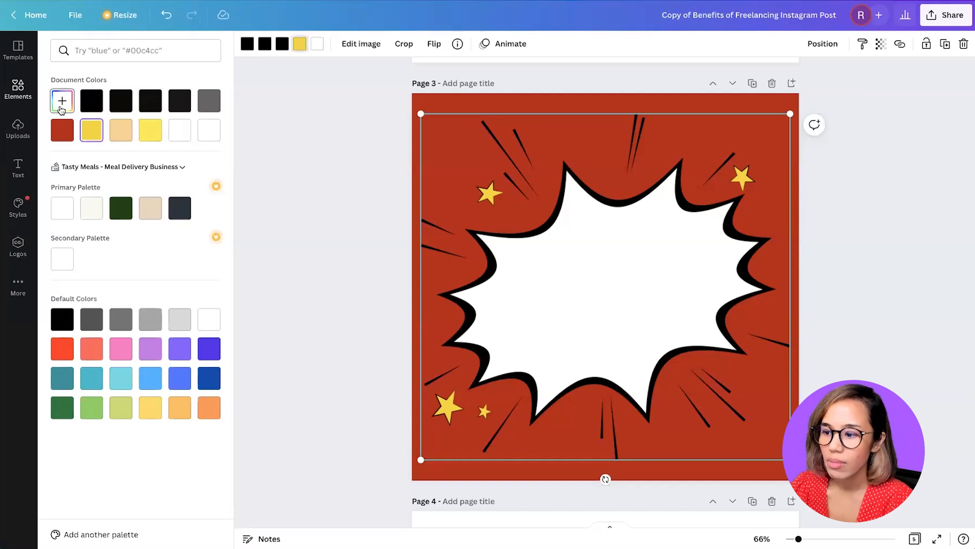
click(330, 129)
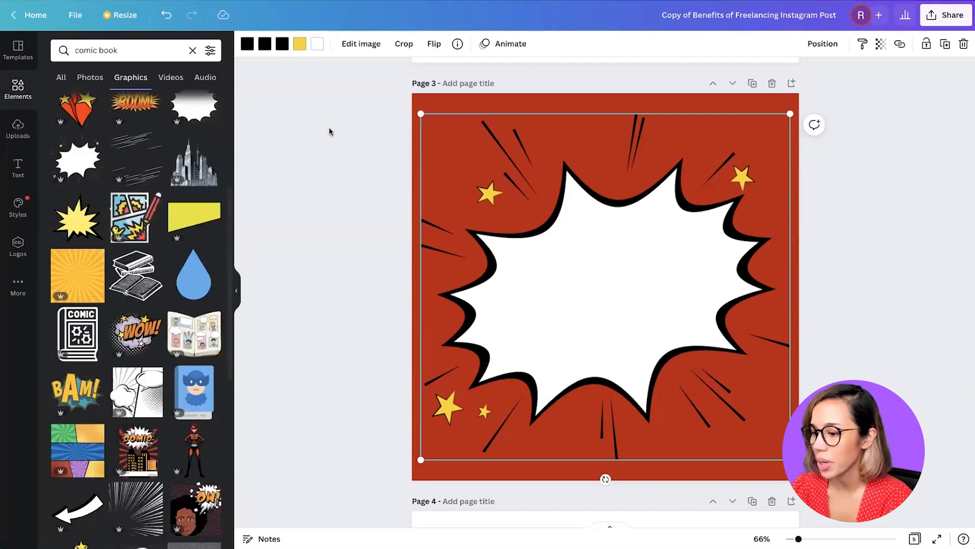
click(331, 133)
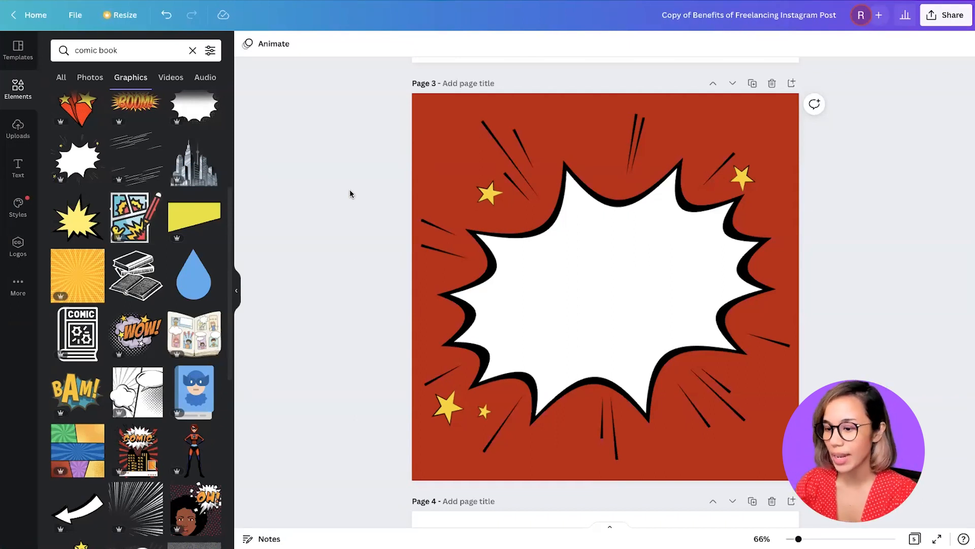
Step: Add a text box reading "Freelancing" in the middle of the white explosion on page 3
text(t)
text(Freelancing)
click(375, 200)
click(610, 287)
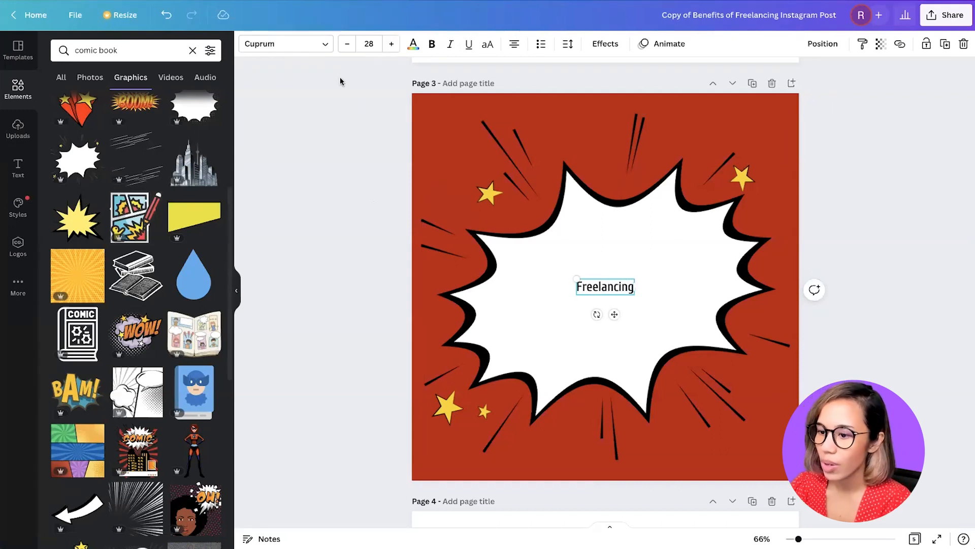
Step: Search the fonts for "comic" and examine the results for a typeface that suits the comic-book style
click(300, 47)
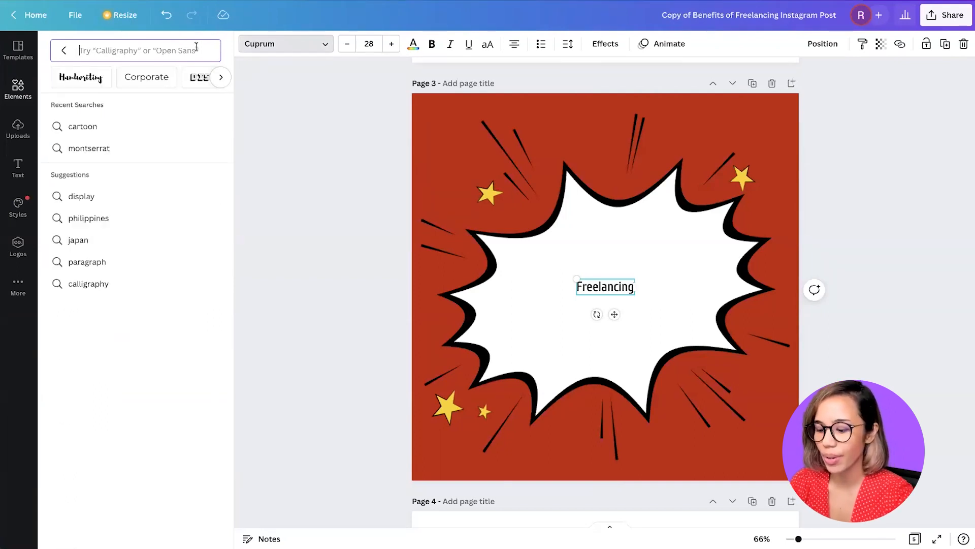
text(comic)
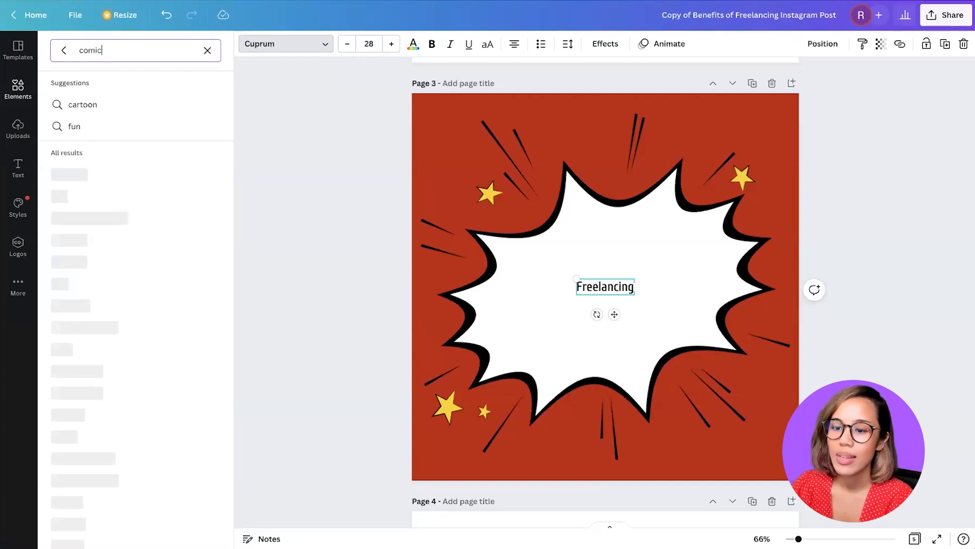
scroll(176, 255, down, 4)
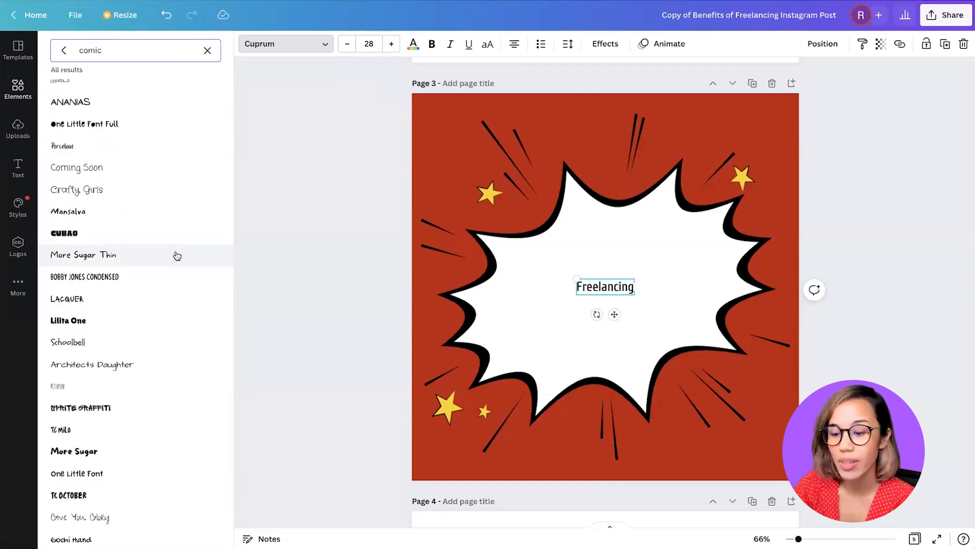
scroll(177, 255, down, 2)
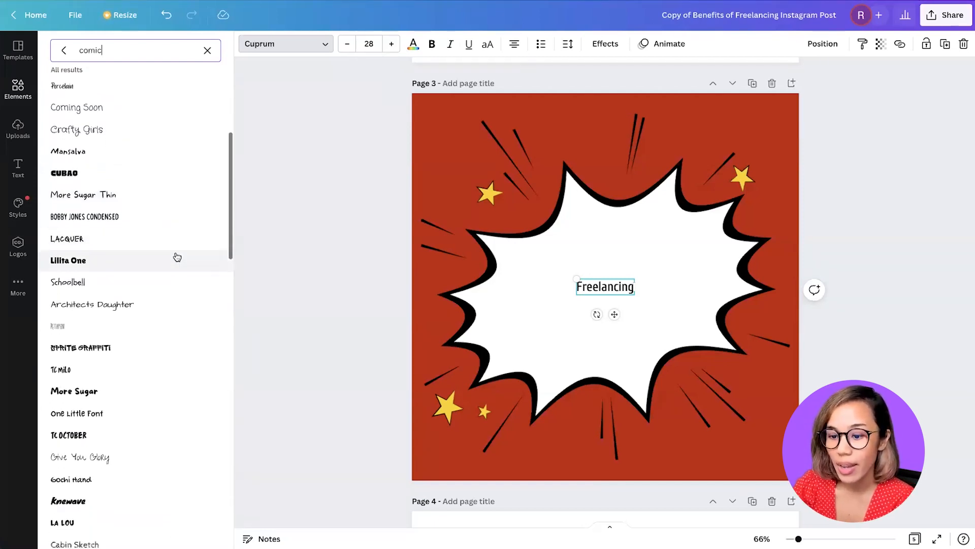
scroll(177, 256, down, 2)
scroll(177, 256, down, 1)
scroll(177, 256, down, 3)
scroll(177, 257, down, 2)
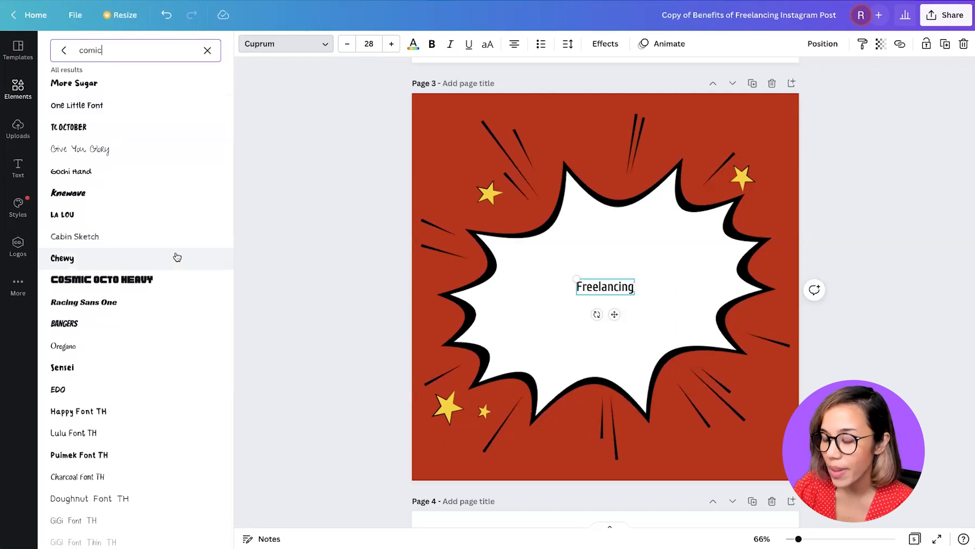
scroll(176, 257, down, 3)
scroll(177, 257, down, 5)
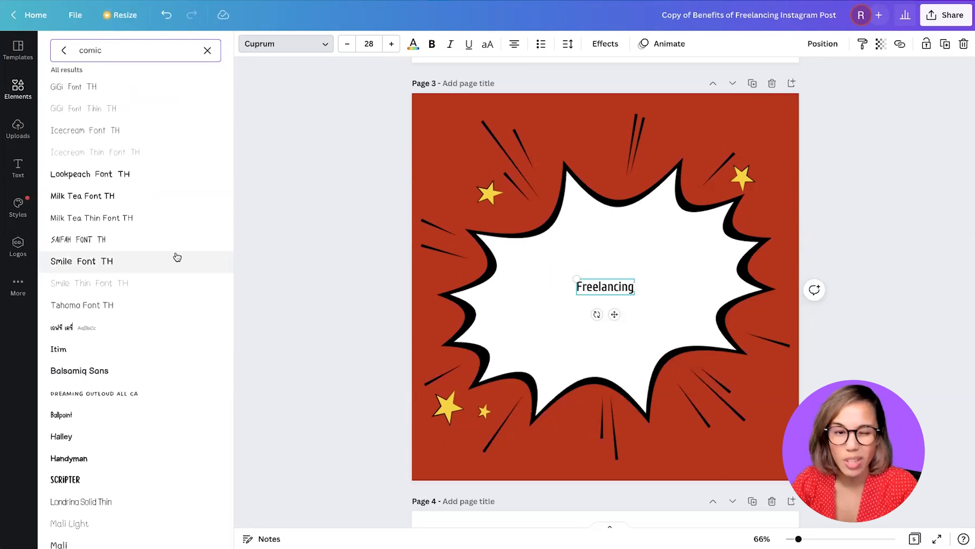
scroll(177, 256, down, 3)
scroll(176, 257, down, 6)
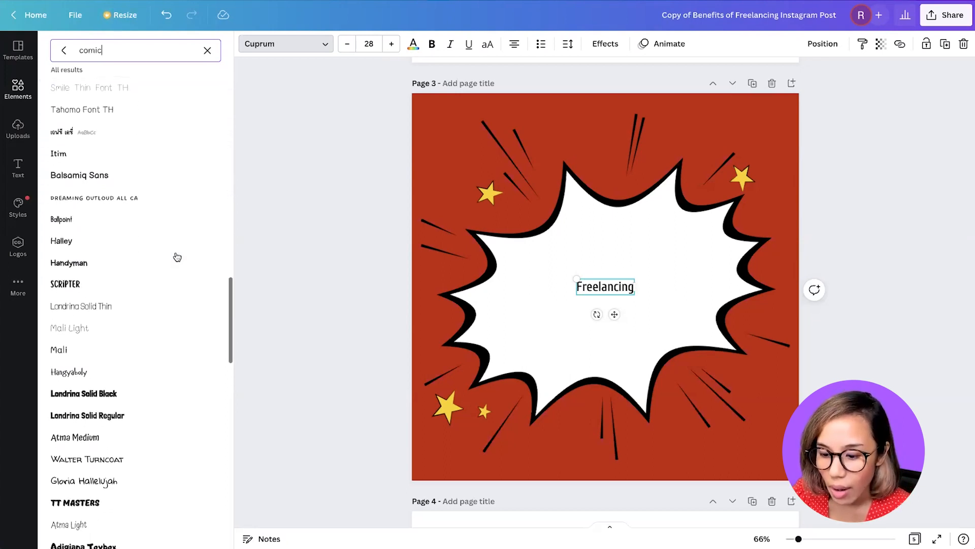
Step: Clear the font search, set the Freelancing text in Bangers and enlarge it to size 165 across the explosion
double_click(152, 55)
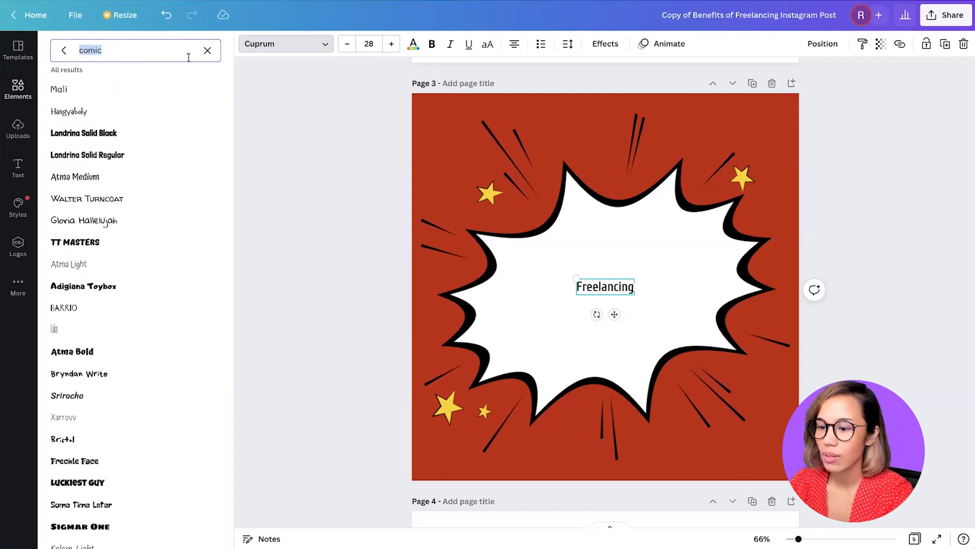
click(207, 50)
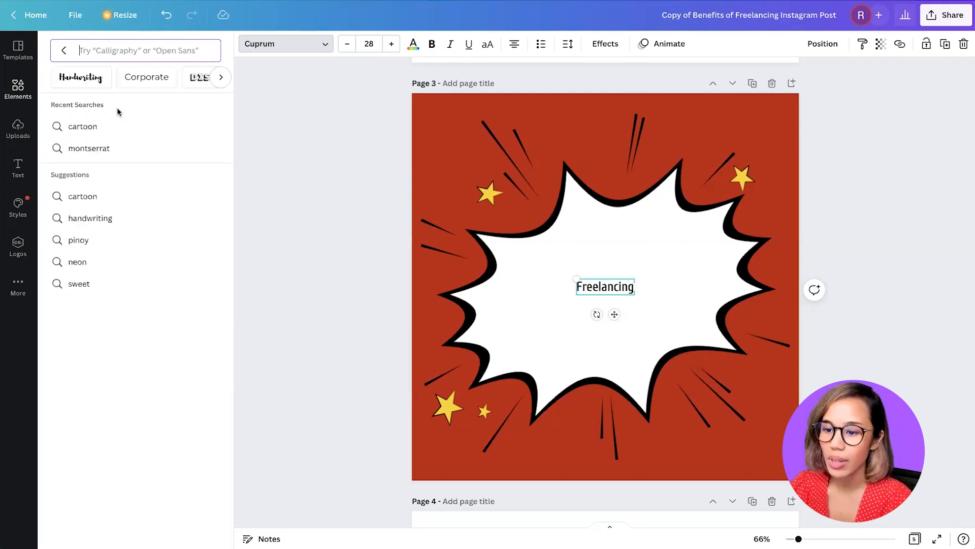
click(60, 51)
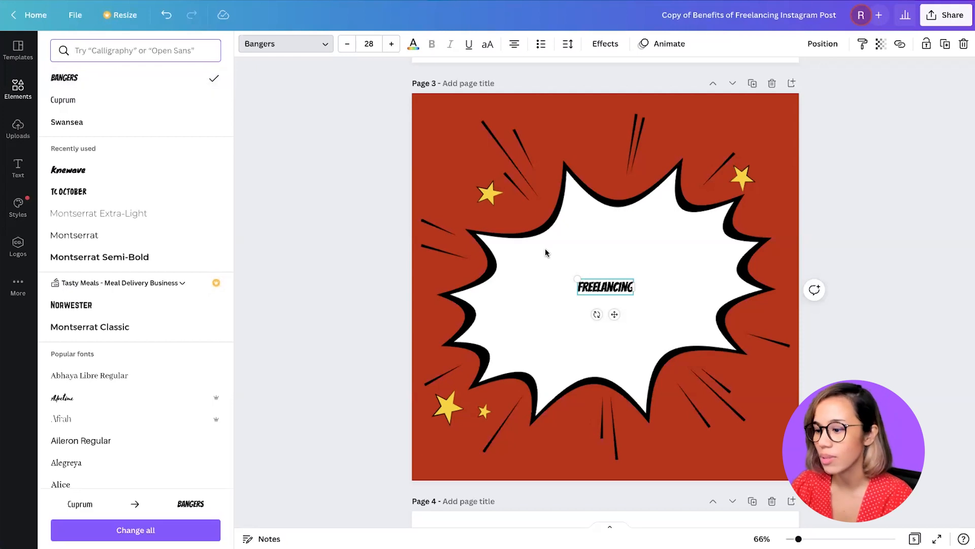
drag(633, 278, 766, 224)
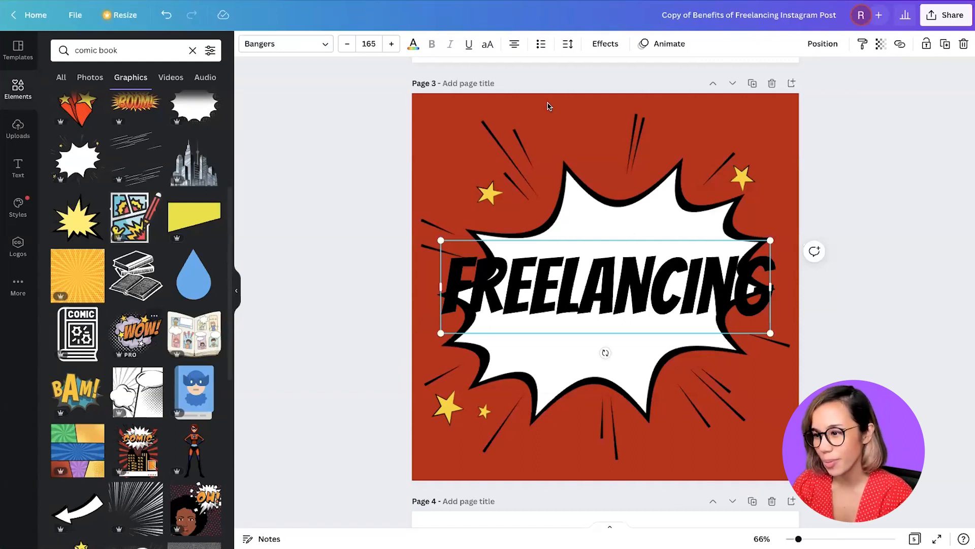
Step: Give the Freelancing text a Shadow effect with transparency 100 and color the lettering white
click(609, 48)
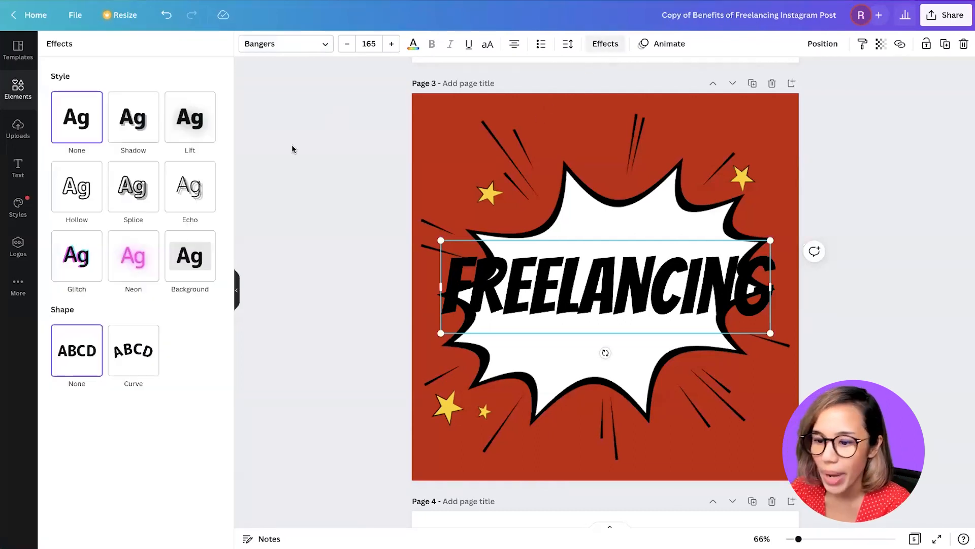
click(142, 133)
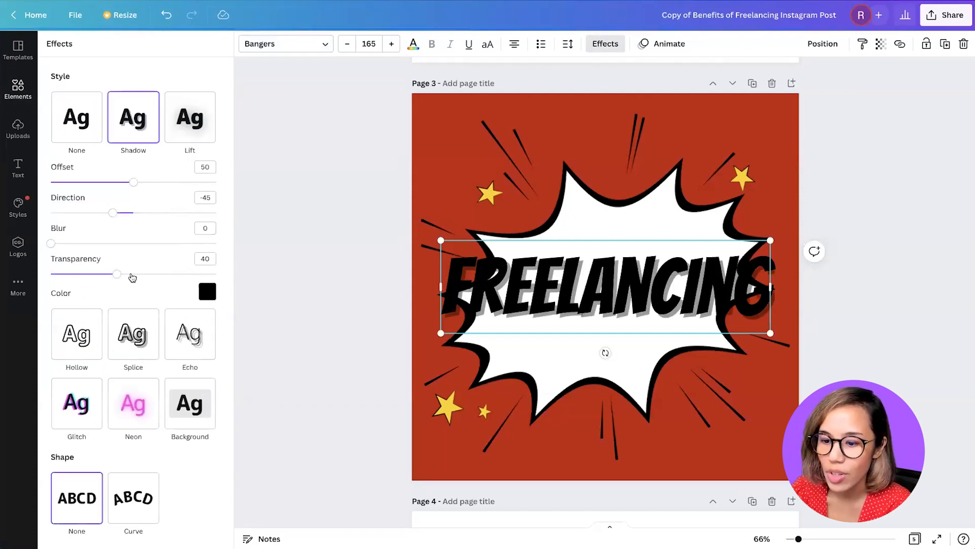
drag(196, 272, 226, 278)
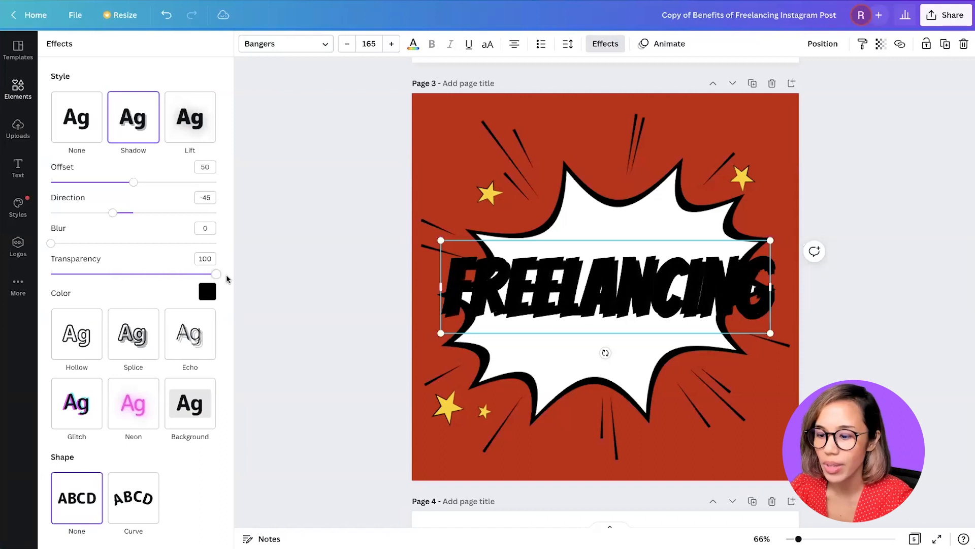
click(414, 47)
click(208, 136)
click(310, 156)
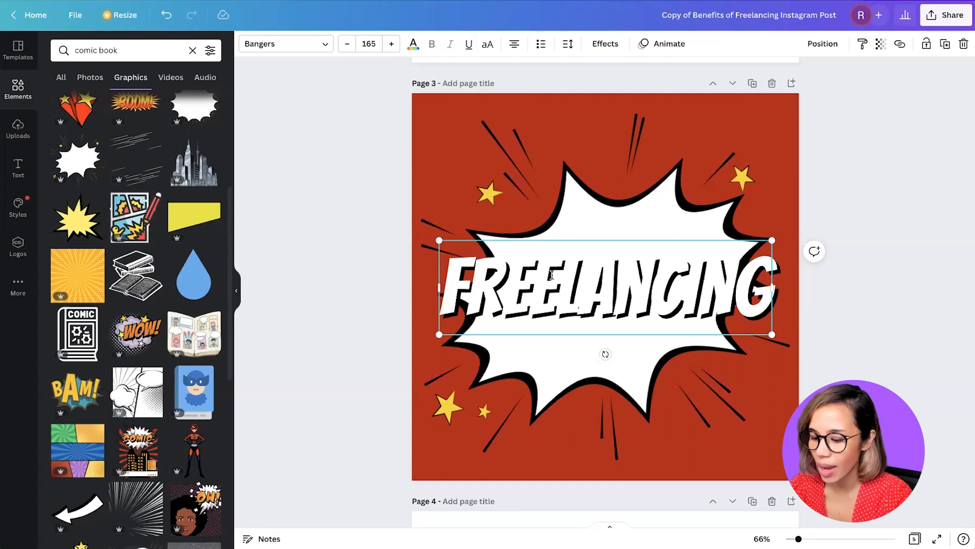
Step: Duplicate the white Freelancing text exactly over the original and apply the Hollow effect to the copy
key(ctrl+d)
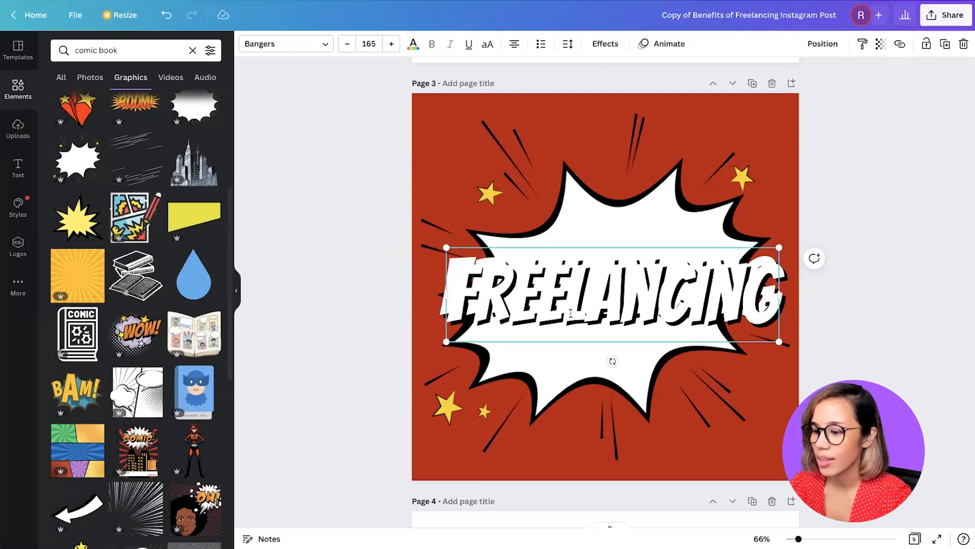
drag(565, 311, 558, 305)
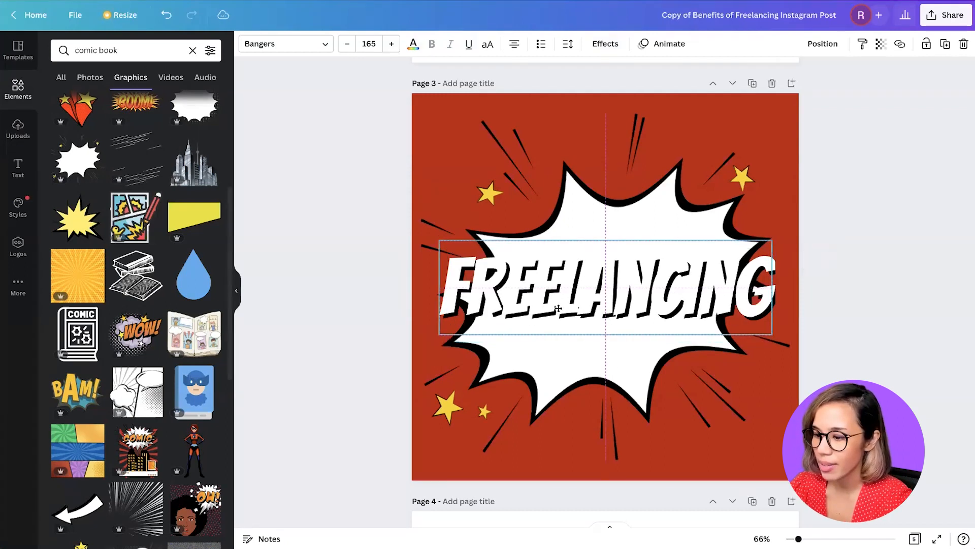
click(602, 46)
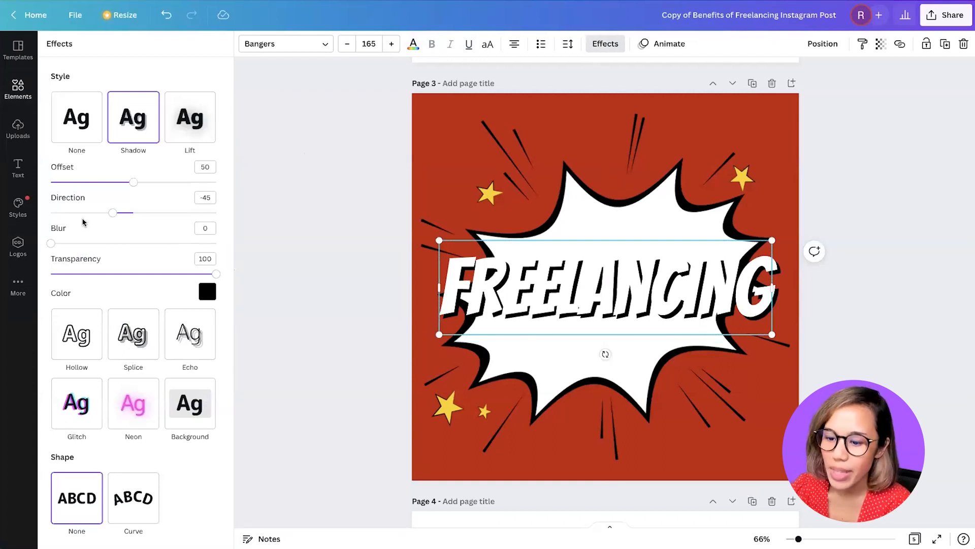
click(75, 340)
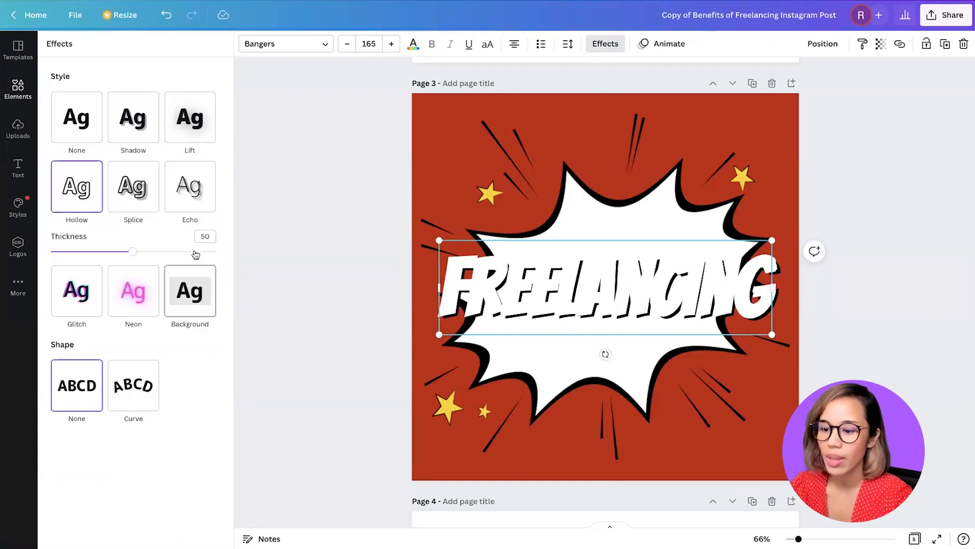
Step: Color the hollow Freelancing copy black and set its outline thickness to 28
click(413, 45)
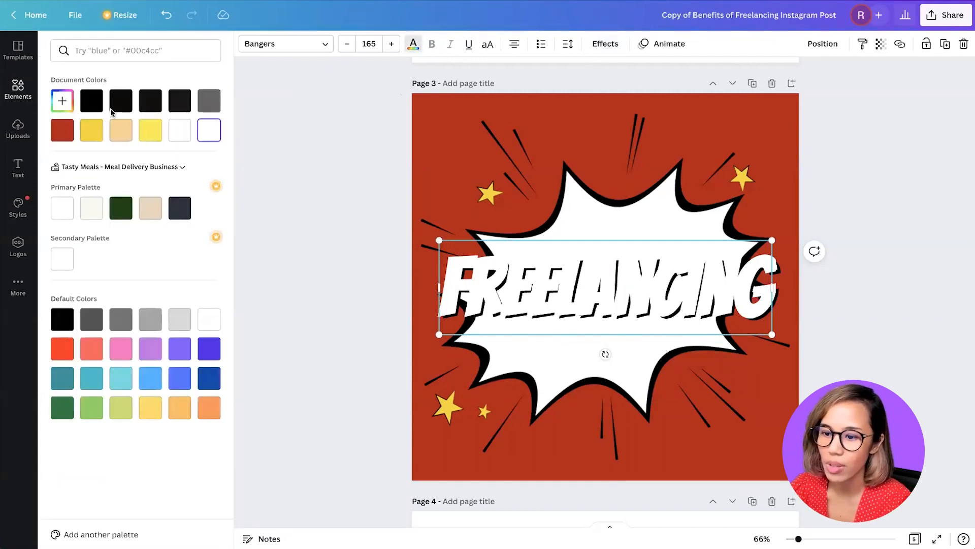
click(93, 103)
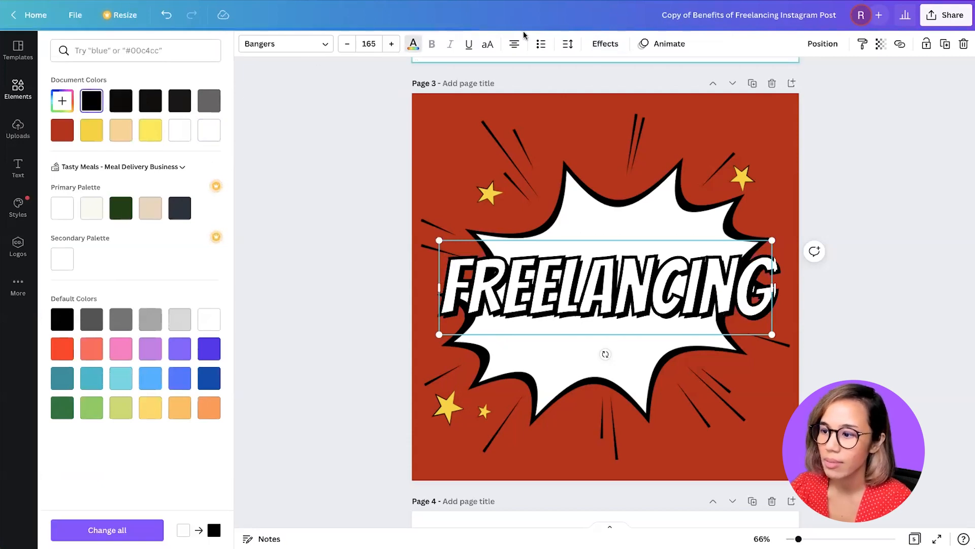
click(604, 43)
drag(134, 252, 92, 253)
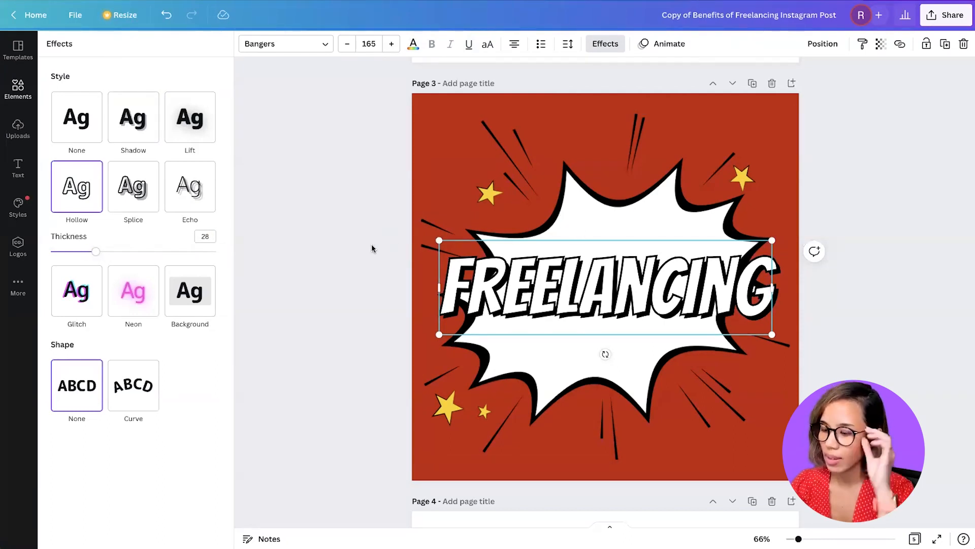
click(343, 244)
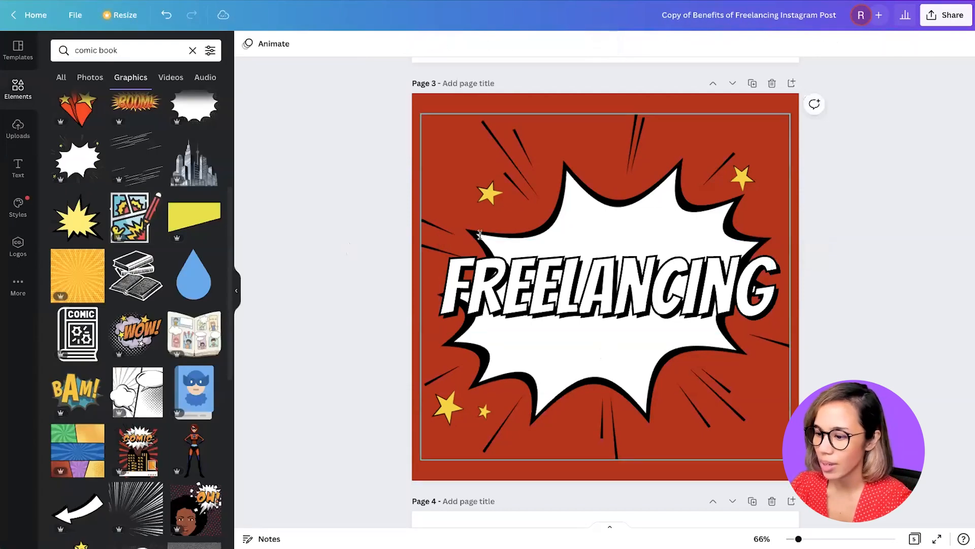
Step: Color the solid Freelancing text yellow, shifting the hollow black outline off it and back exactly over it
click(563, 265)
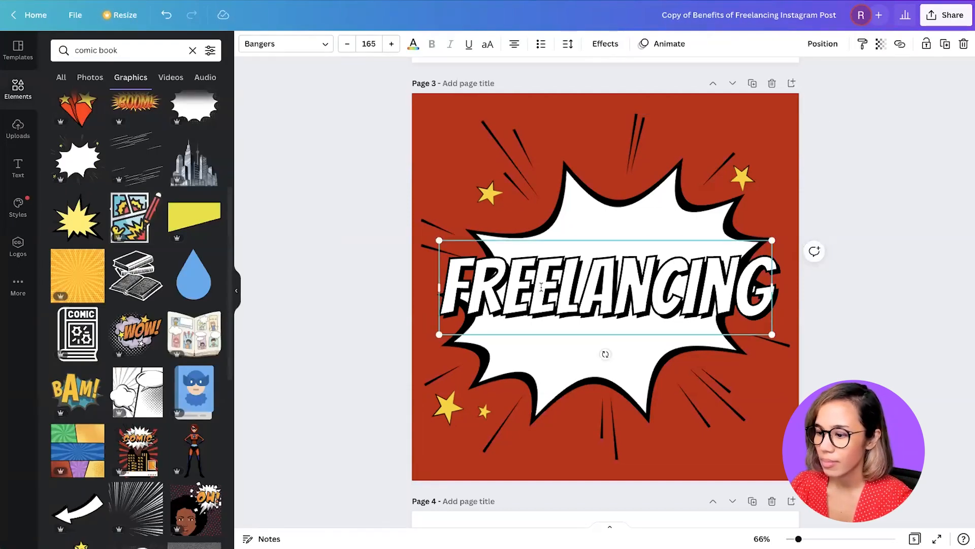
drag(542, 271, 542, 255)
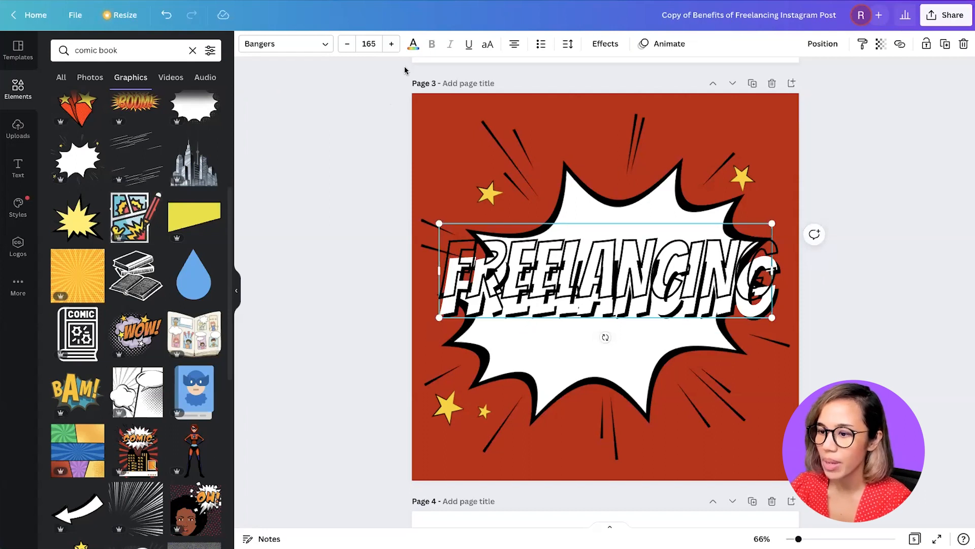
click(414, 45)
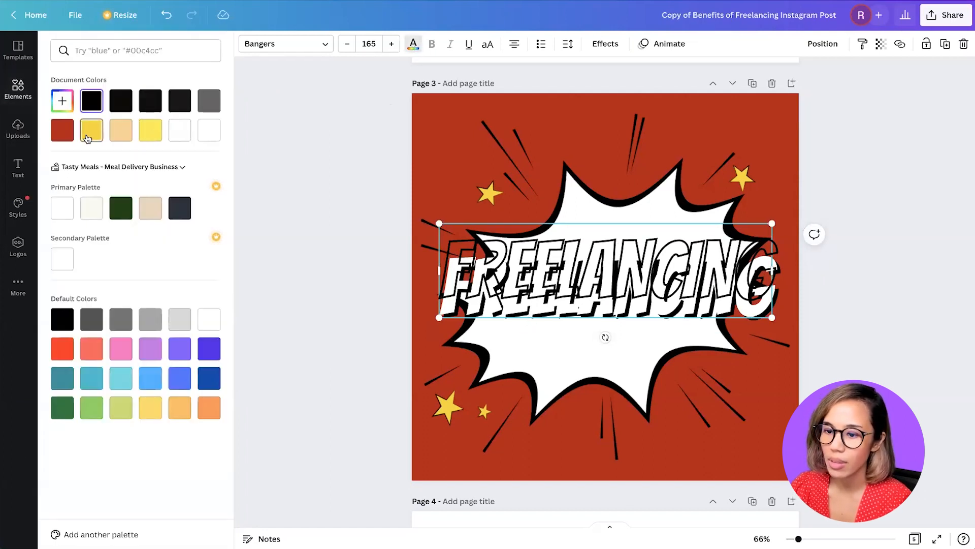
click(89, 137)
key(ctrl+z)
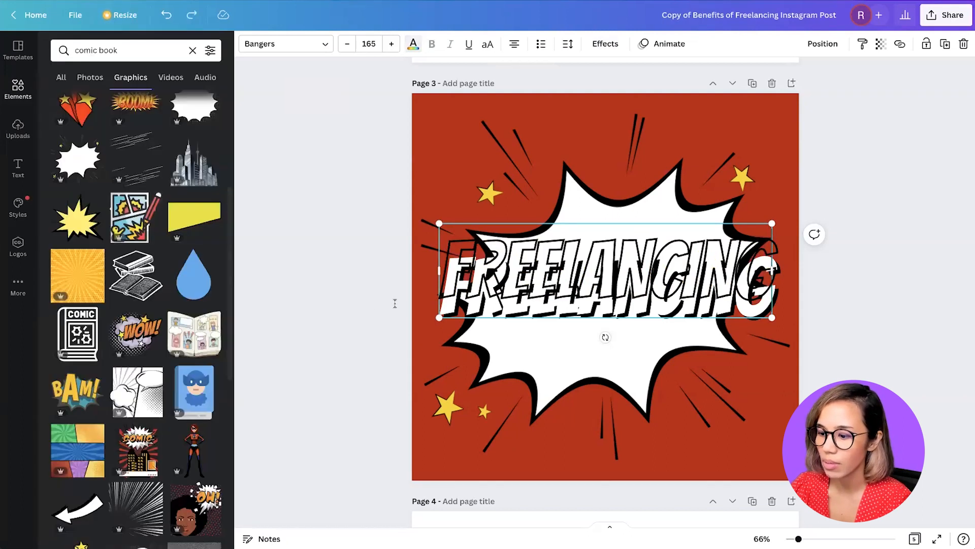
click(489, 333)
click(414, 44)
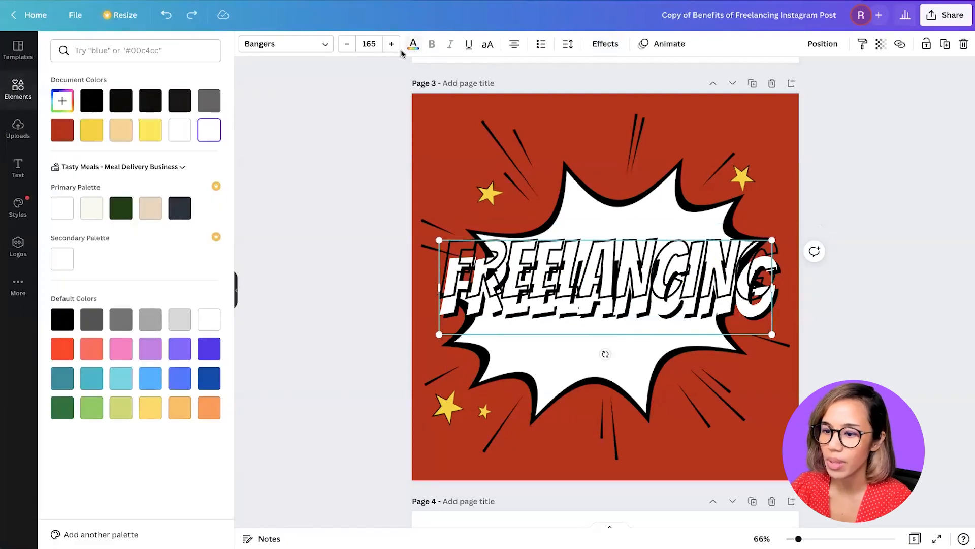
click(98, 136)
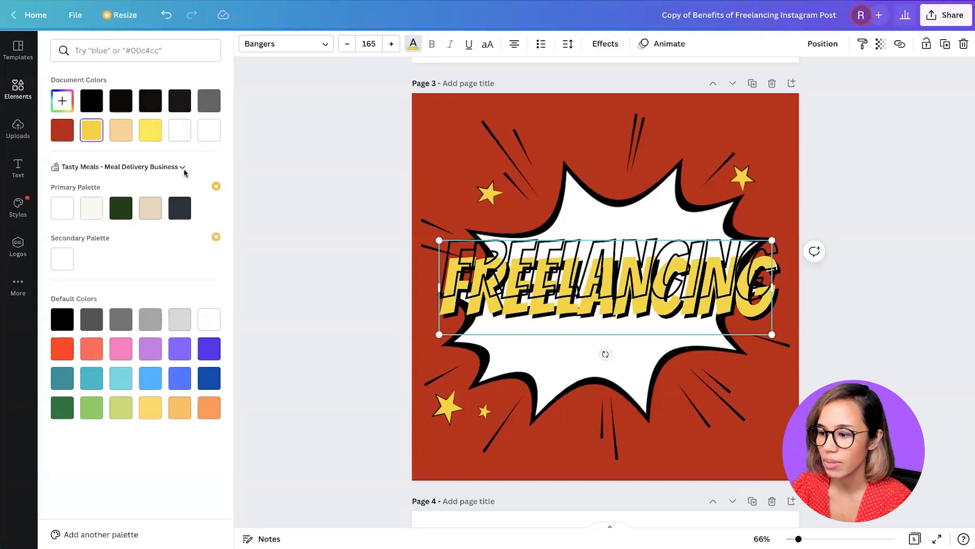
drag(553, 259, 553, 274)
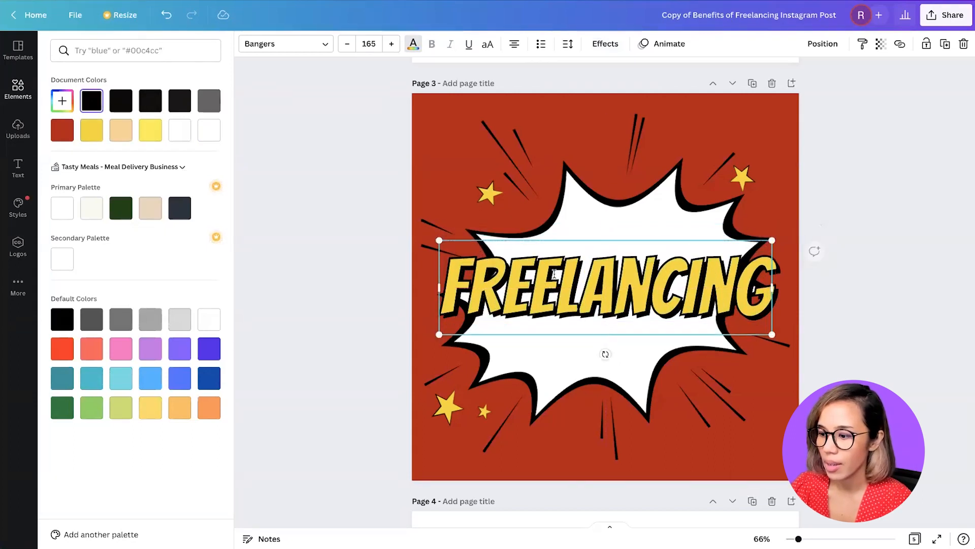
click(328, 231)
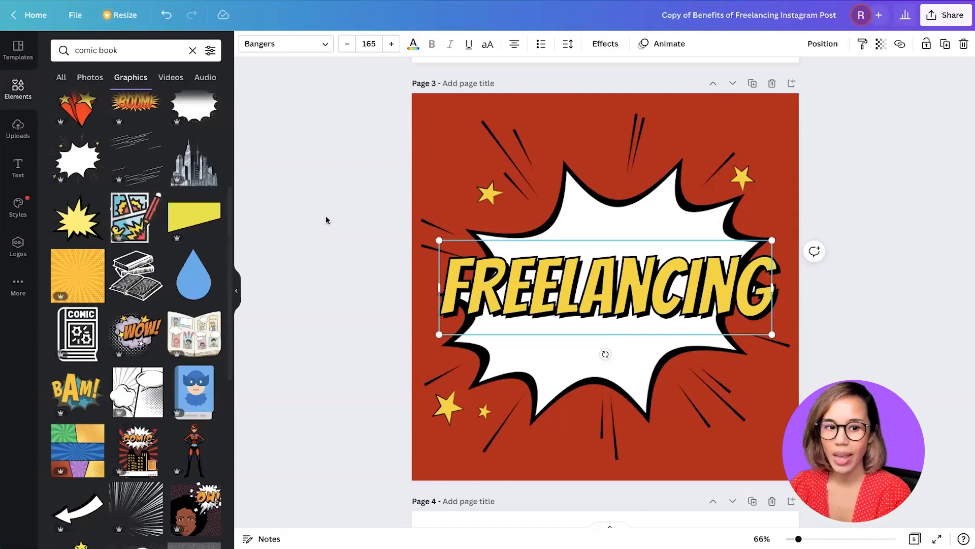
Step: Add a text reading "the benefits of" to page 3 and set it in Bangers
click(370, 212)
key(t)
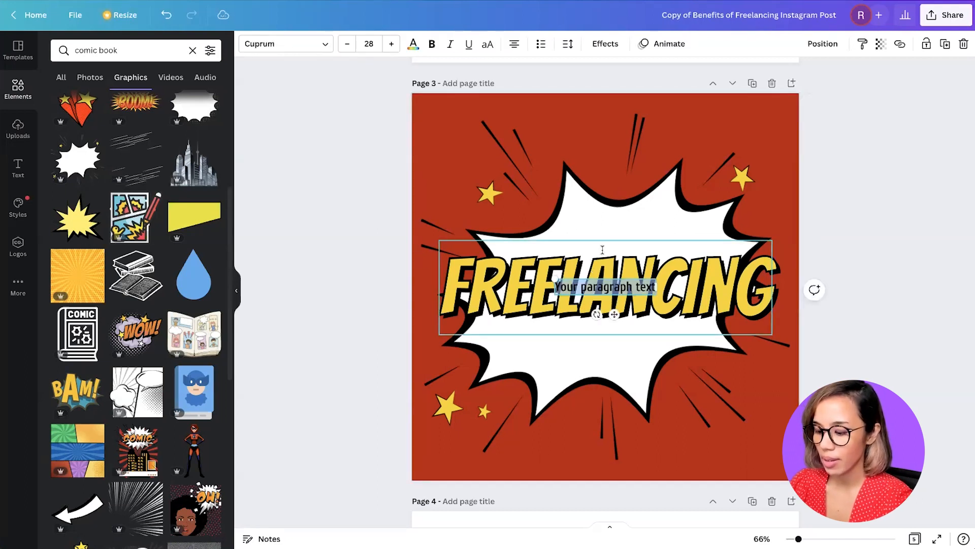
text(the ben)
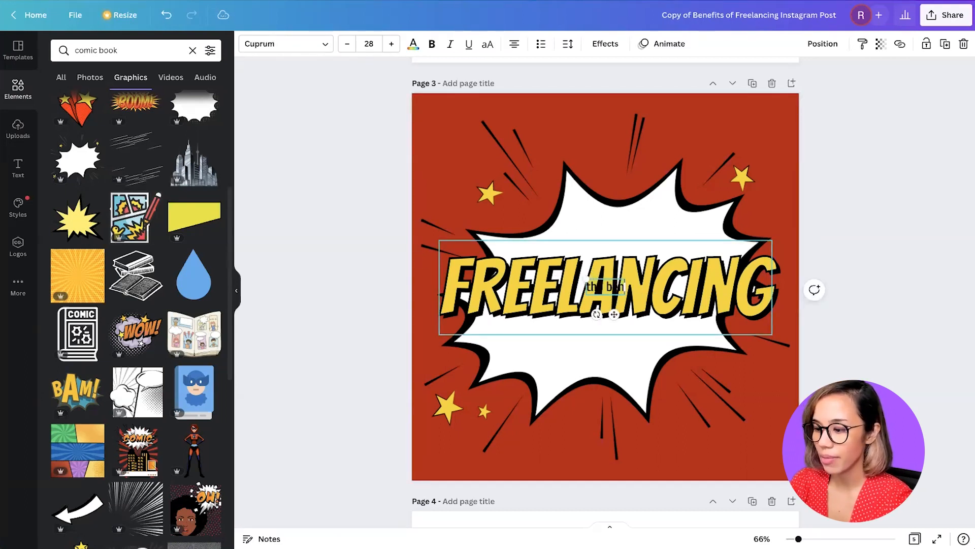
text(efits of)
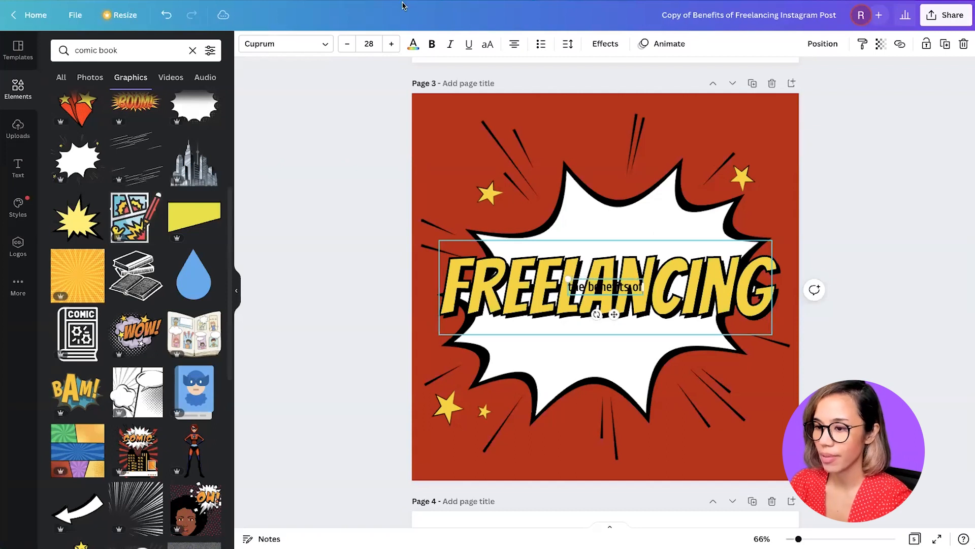
click(268, 44)
click(113, 85)
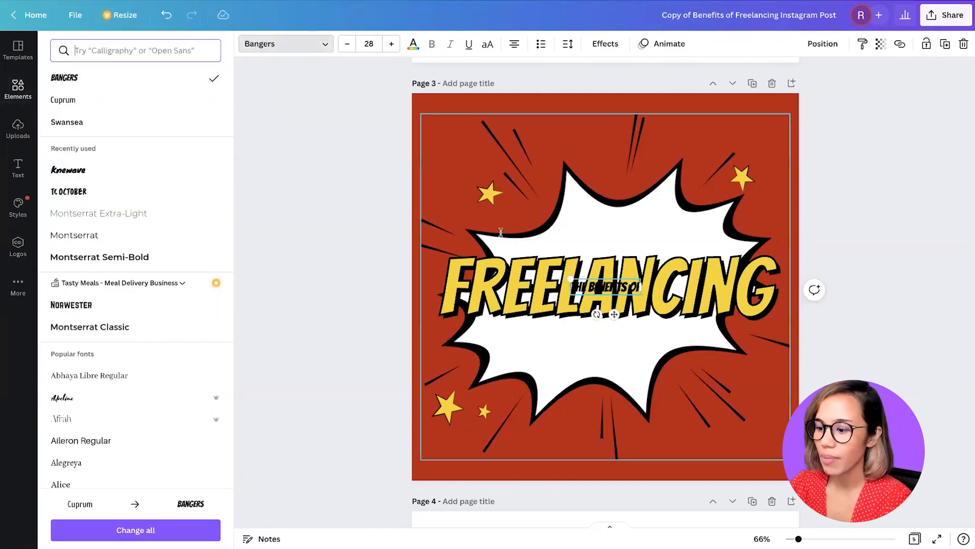
Step: Center "The benefits of" just above Freelancing and enlarge it to size 68.4
drag(614, 320, 616, 277)
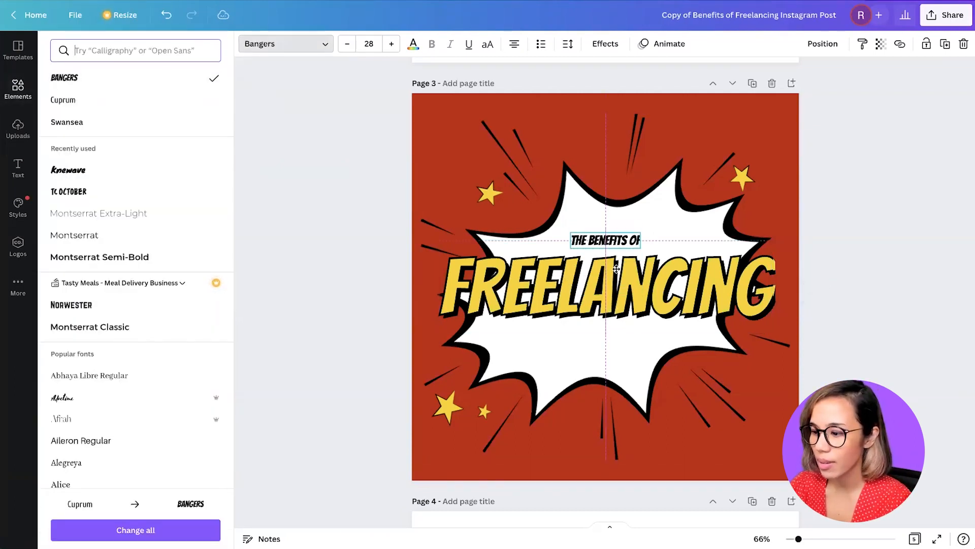
drag(643, 232, 691, 221)
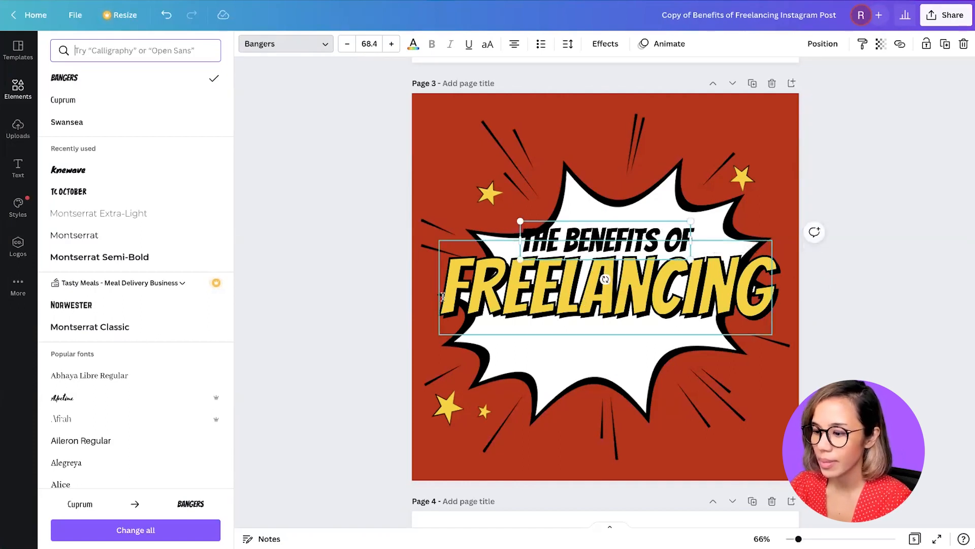
click(384, 279)
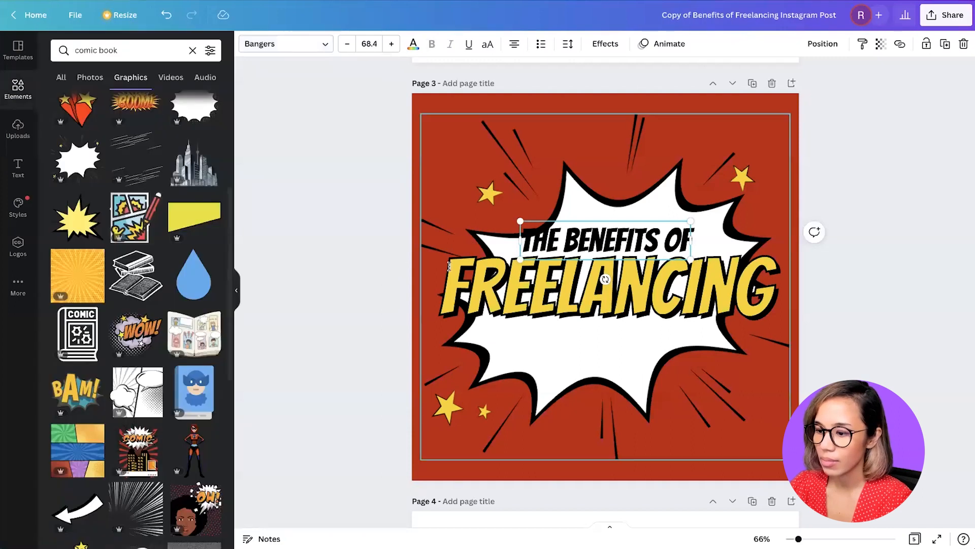
Step: Select all the title text together, center it lower within the explosion and tilt it slightly counterclockwise
drag(394, 229, 589, 314)
shift+click(536, 194)
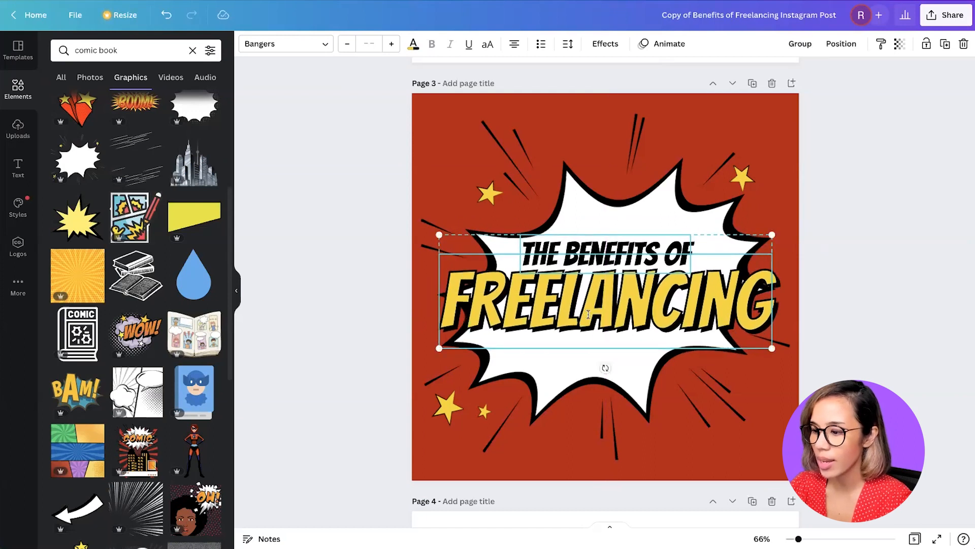
drag(605, 367, 609, 368)
drag(635, 301, 634, 301)
click(880, 241)
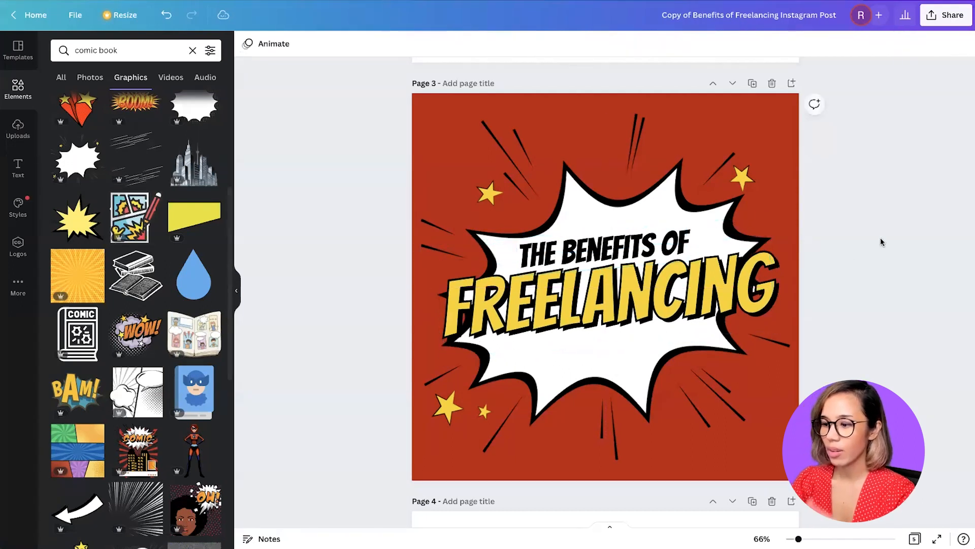
Step: Copy the round halftone dots from page 2 onto page 3, enlarged over the explosion's upper right part
scroll(821, 194, up, 5)
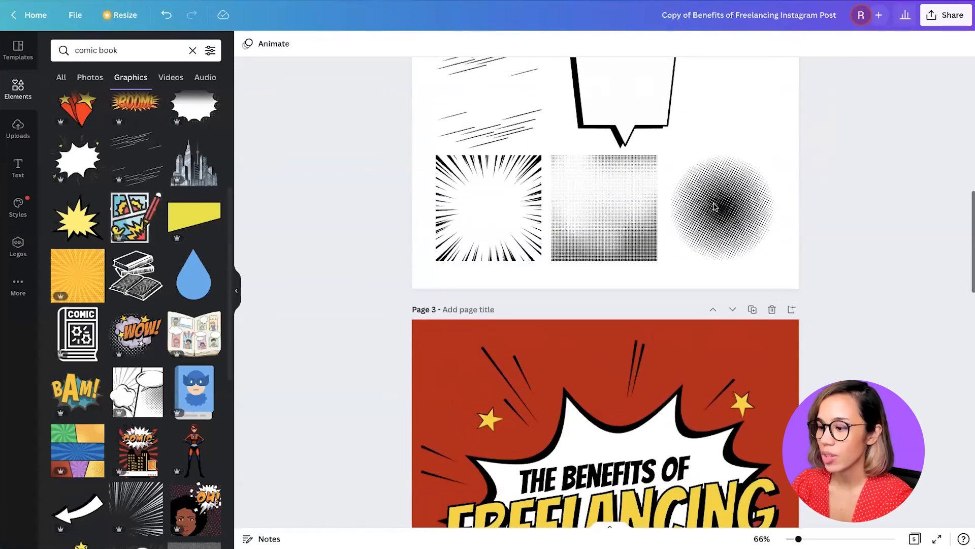
click(718, 207)
scroll(841, 337, down, 5)
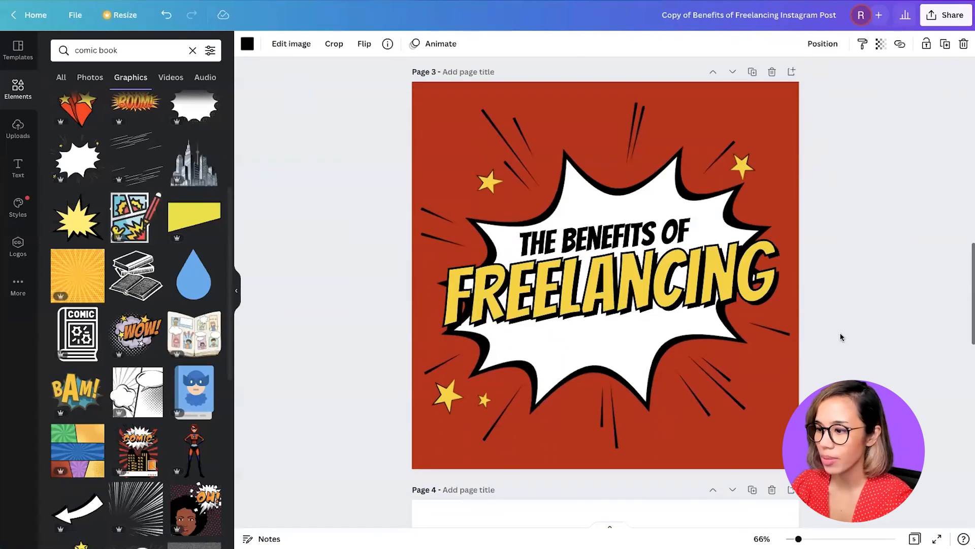
key(ctrl+v)
drag(669, 334, 581, 248)
drag(642, 352, 643, 185)
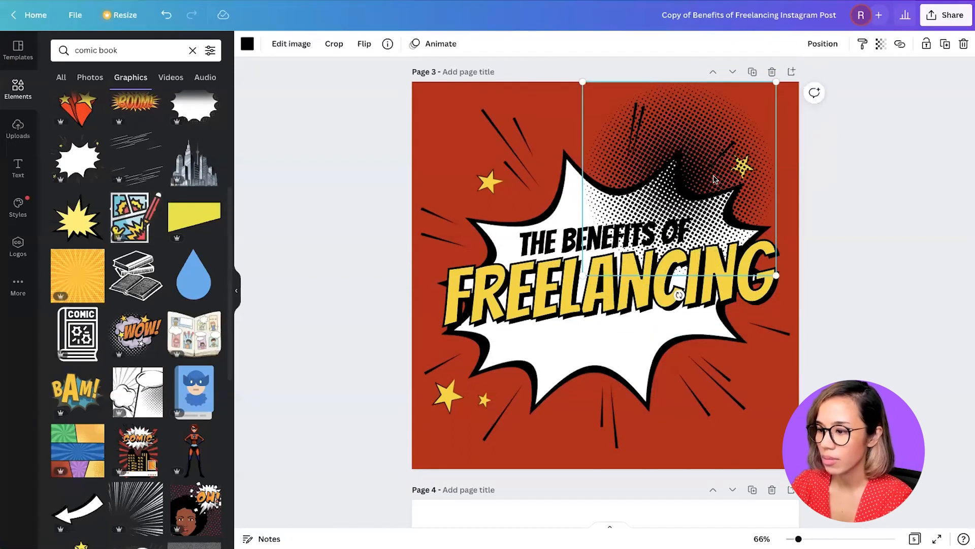
Step: Send the halftone circle to the back and shift it slightly down and left behind the explosion
click(834, 45)
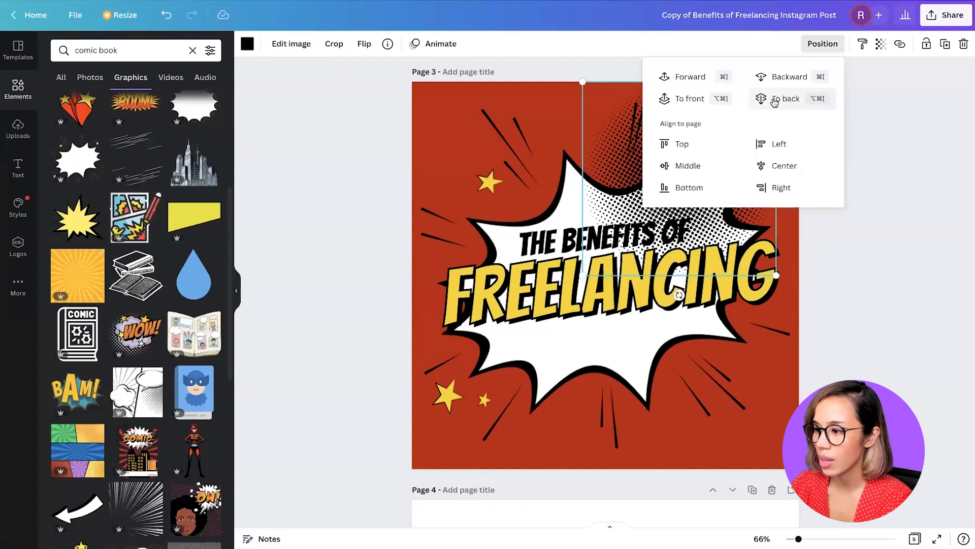
click(774, 102)
click(837, 214)
click(696, 141)
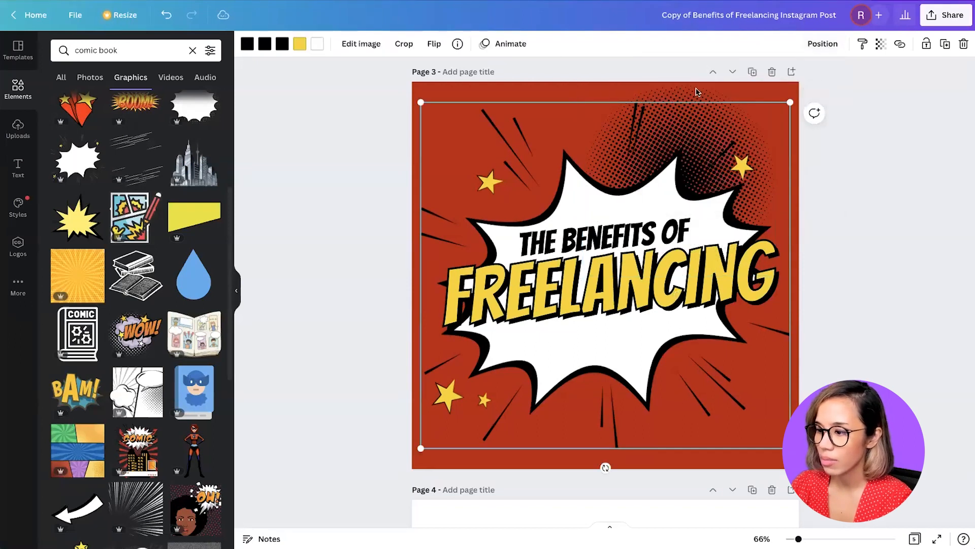
drag(687, 92, 665, 105)
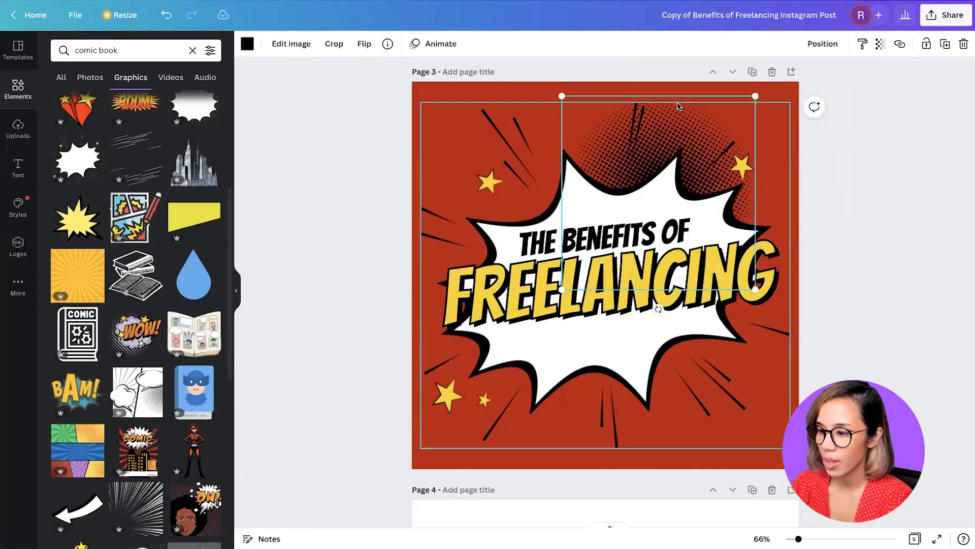
Step: Duplicate the halftone circle, place the copy at the explosion's lower left and send it to the back
key(ctrl+d)
drag(687, 143, 570, 305)
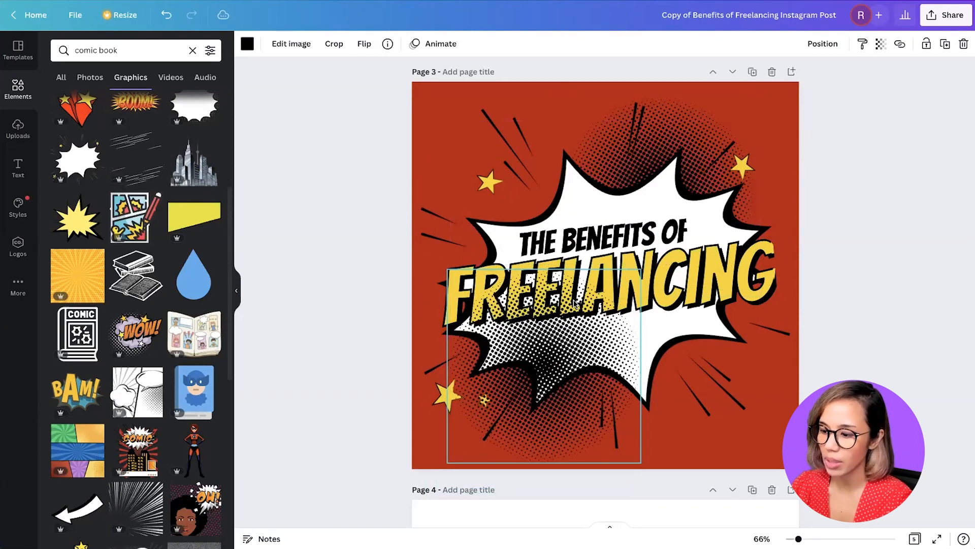
click(823, 44)
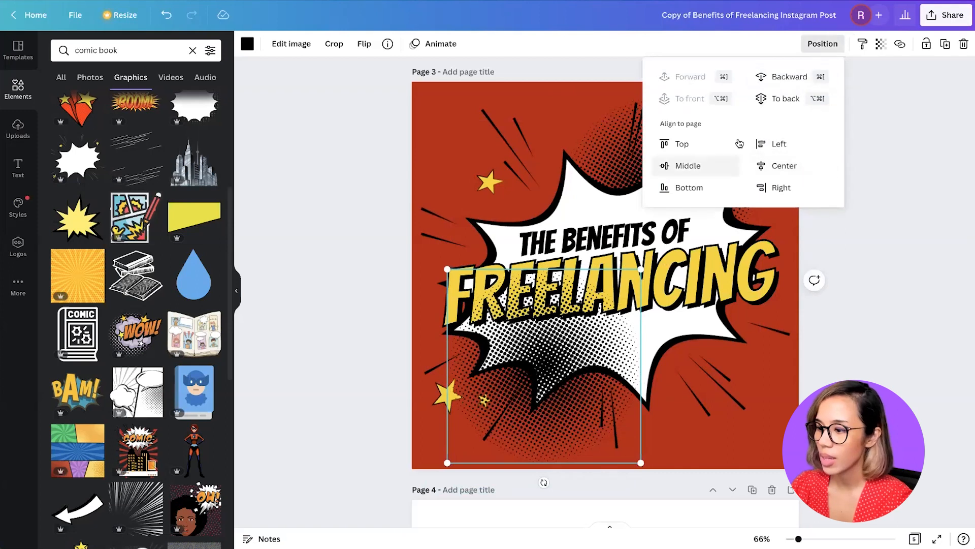
click(786, 98)
click(853, 330)
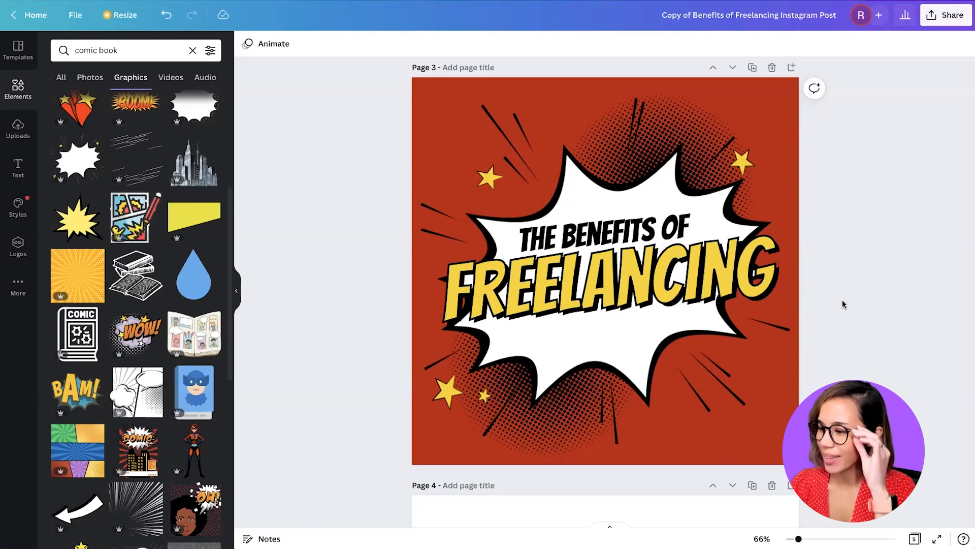
Step: Look over the three benefit texts on the white page 4
scroll(842, 301, down, 2)
scroll(842, 304, down, 6)
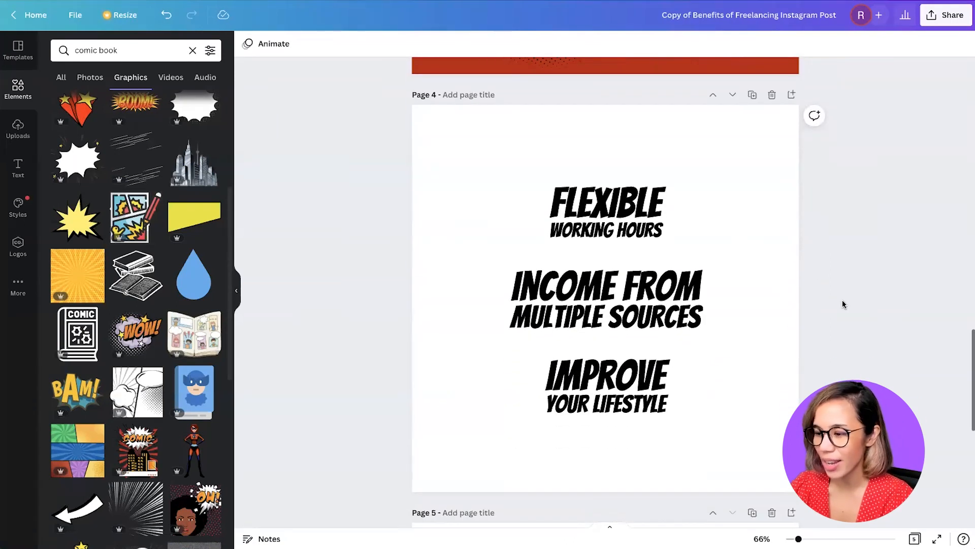
scroll(842, 304, down, 1)
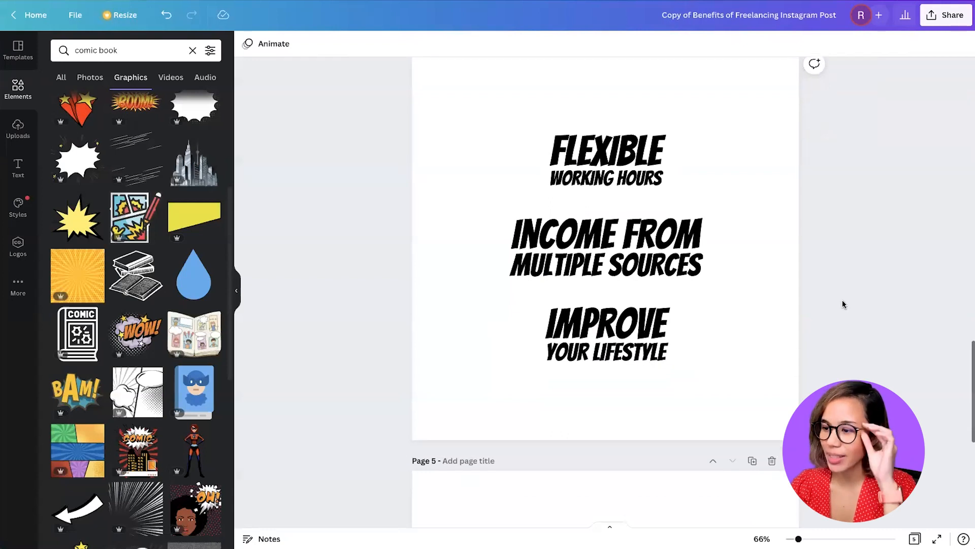
scroll(842, 304, up, 2)
scroll(842, 303, down, 1)
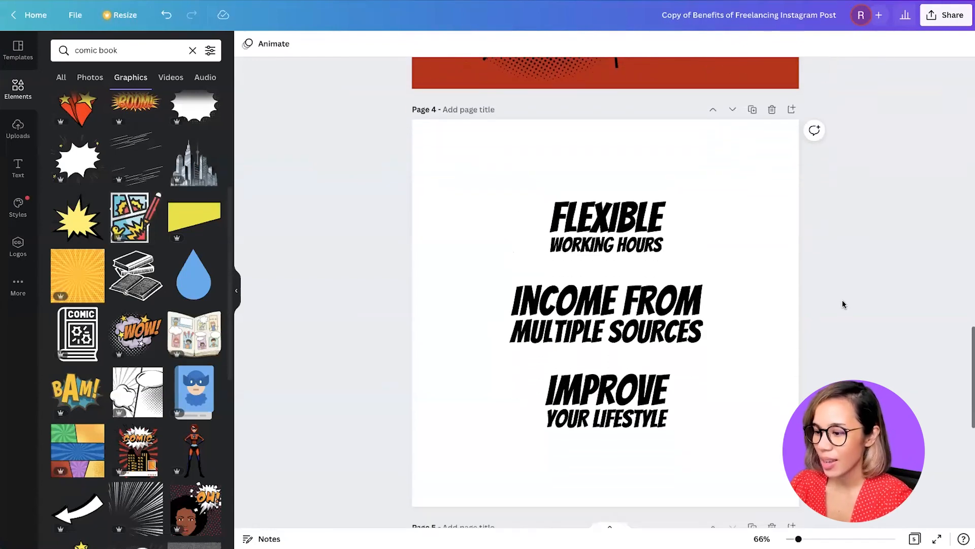
click(454, 156)
click(391, 203)
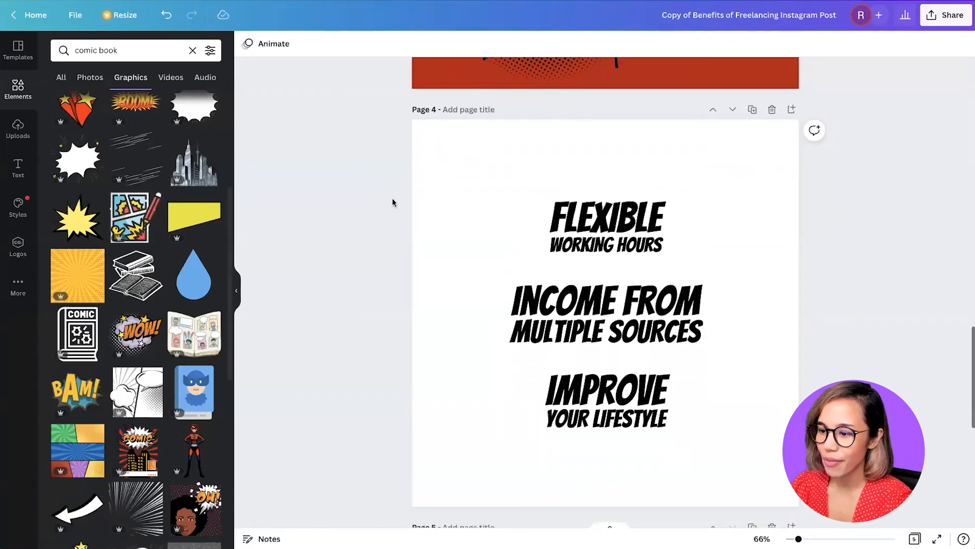
Step: Copy the square radial burst lines from page 2 onto page 4 and enlarge them to fill the whole page
scroll(392, 203, up, 5)
scroll(392, 203, down, 4)
scroll(392, 203, up, 5)
scroll(391, 201, up, 8)
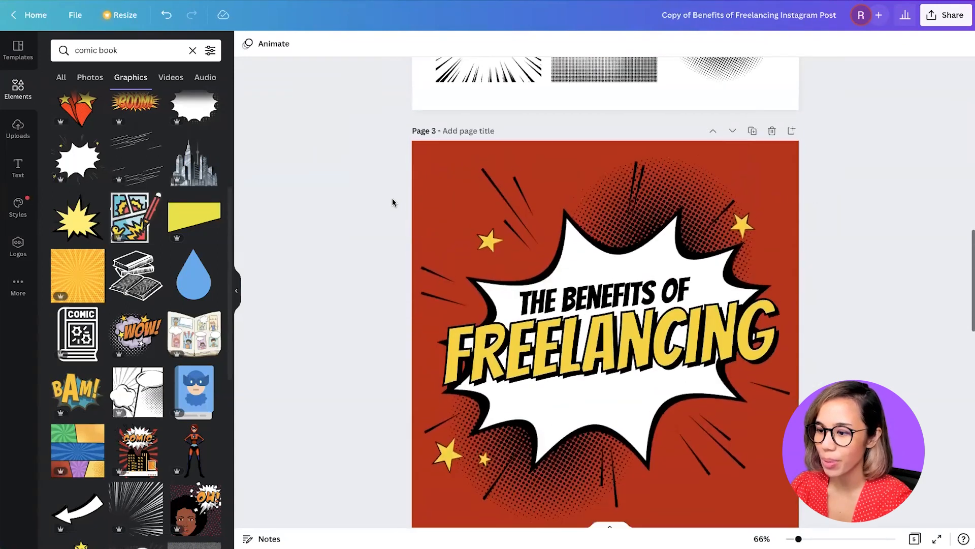
click(496, 269)
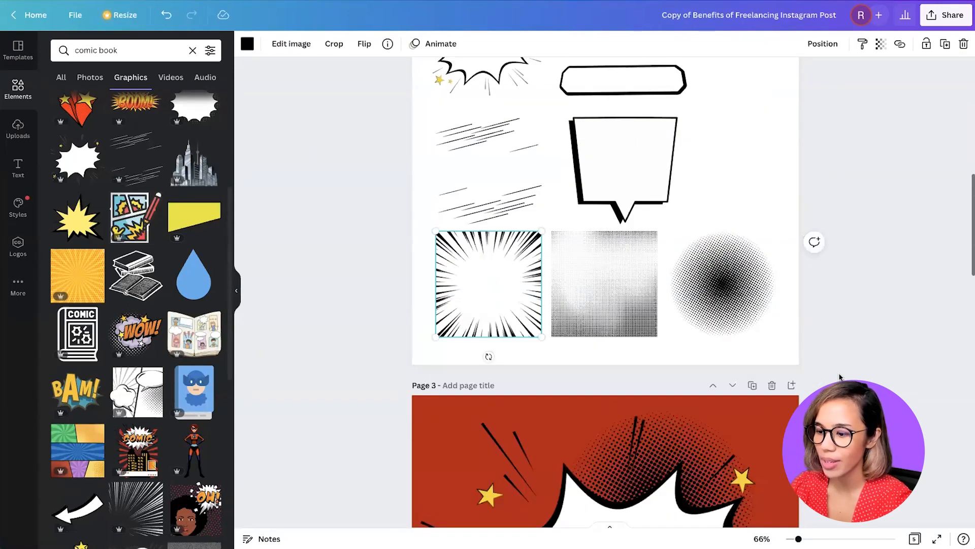
scroll(798, 327, down, 15)
scroll(799, 327, up, 1)
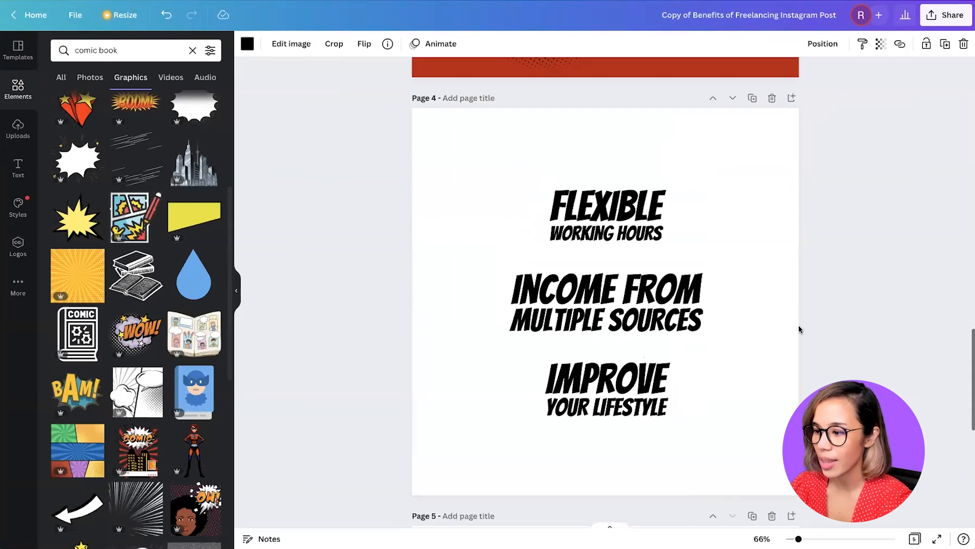
key(ctrl+v)
drag(541, 363, 807, 124)
drag(431, 469, 410, 496)
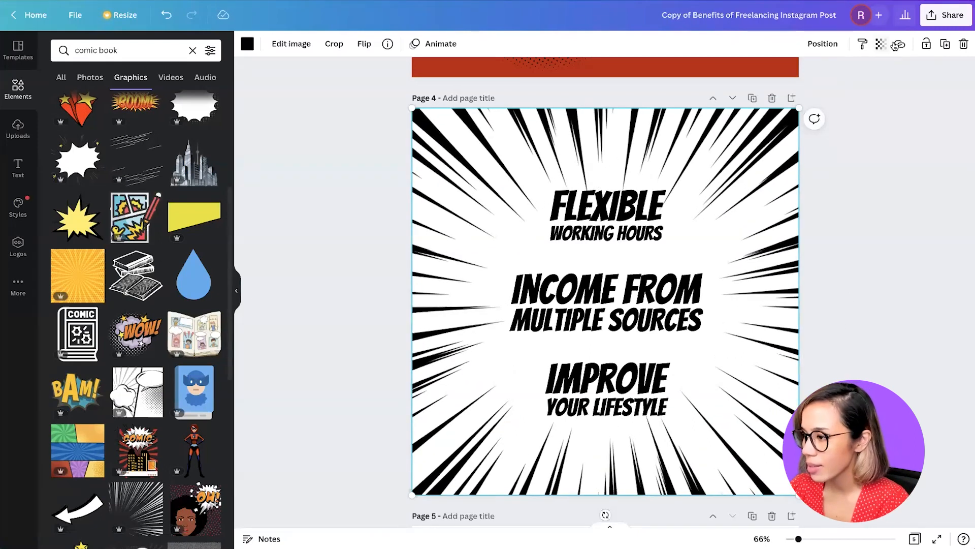
Step: Set the transparency of the burst lines on page 4 to 10 and send them behind the benefit texts
click(881, 43)
double_click(867, 72)
text(10)
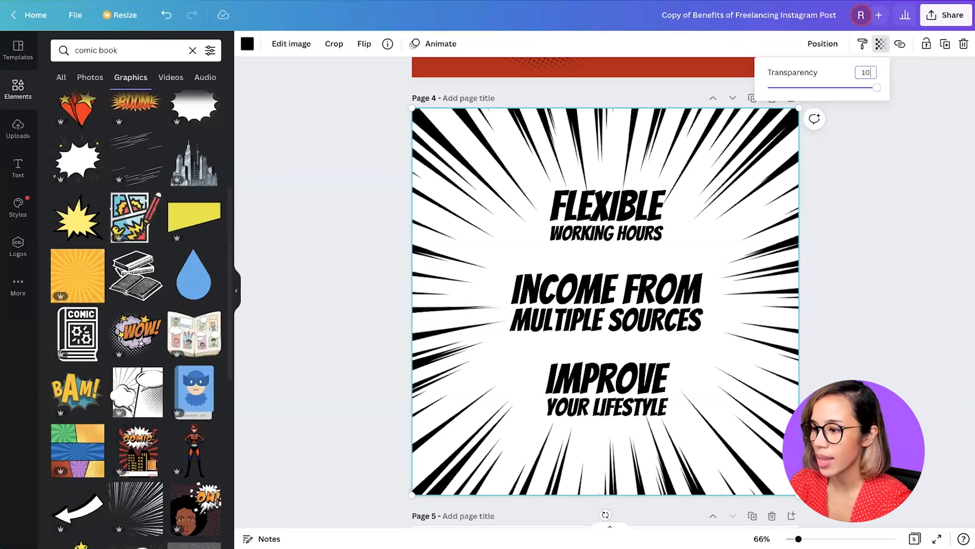
key(Return)
click(828, 205)
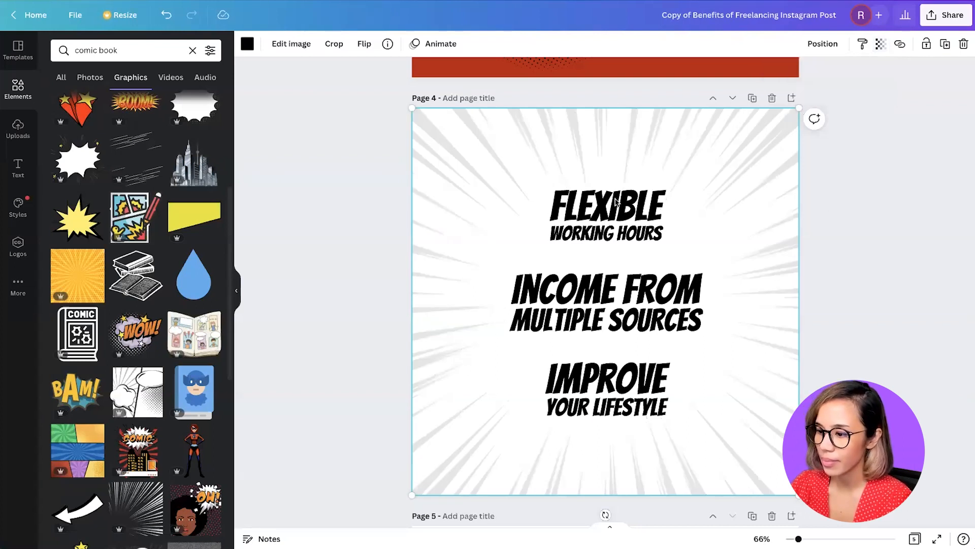
click(822, 45)
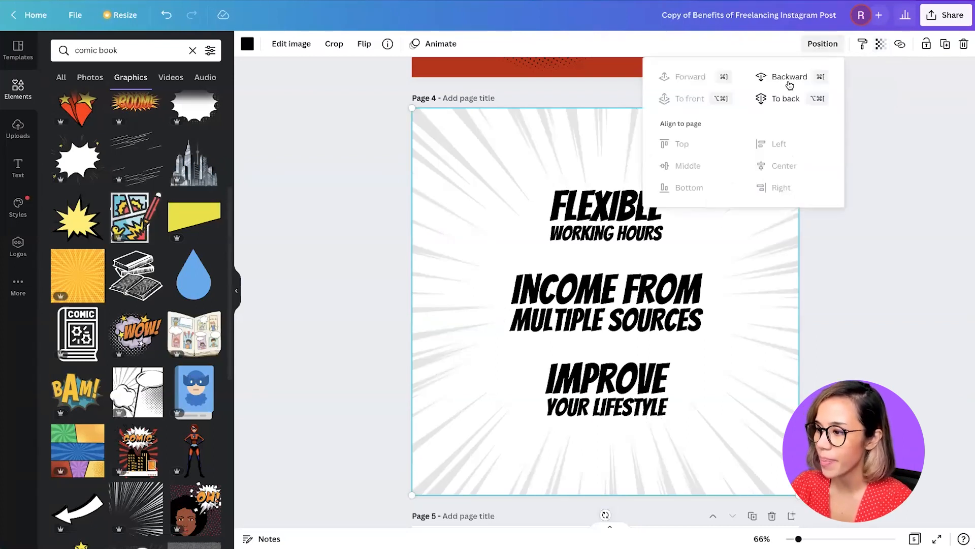
click(853, 224)
Step: Copy the plain rectangular frame from page 2 onto page 4 and enlarge it over the "Flexible working hours" text
scroll(814, 200, up, 10)
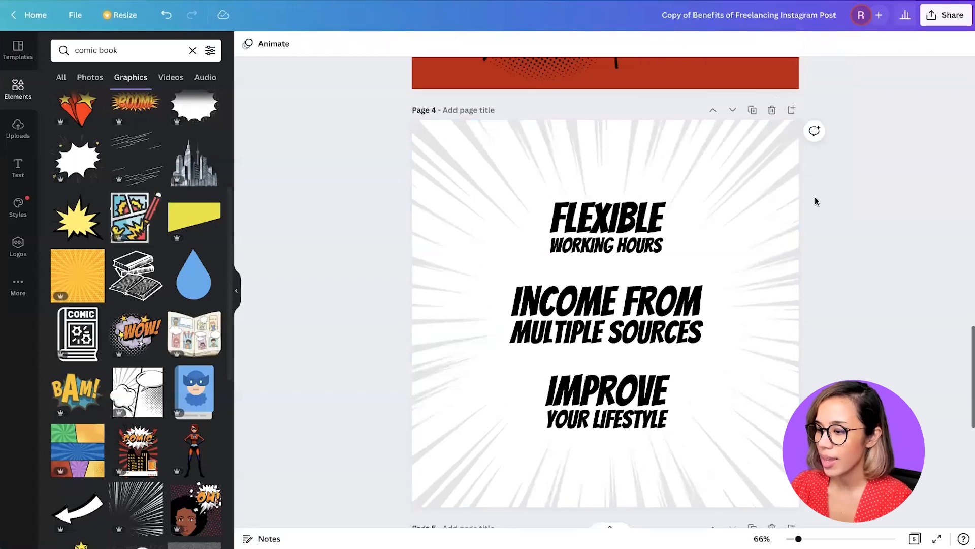
scroll(814, 200, up, 6)
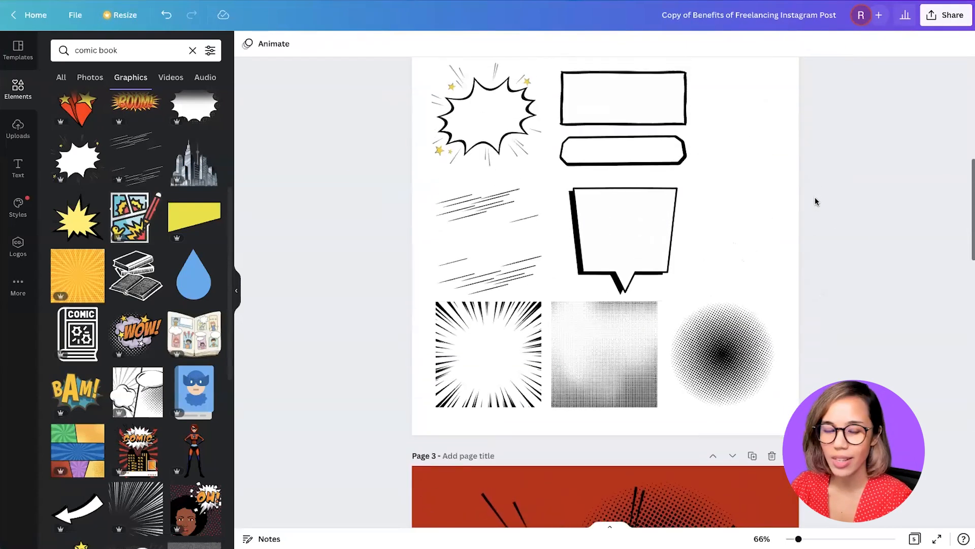
click(660, 200)
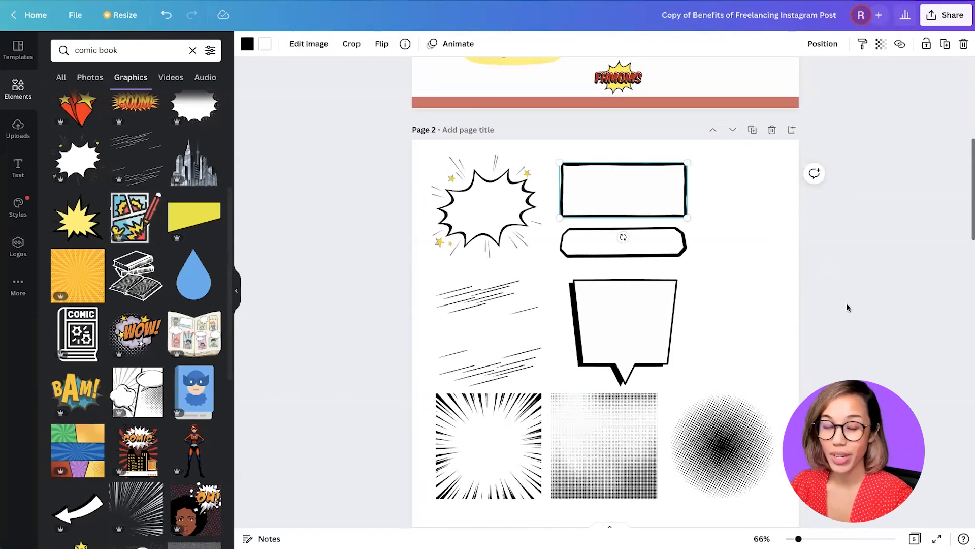
scroll(833, 353, down, 2)
scroll(834, 349, down, 15)
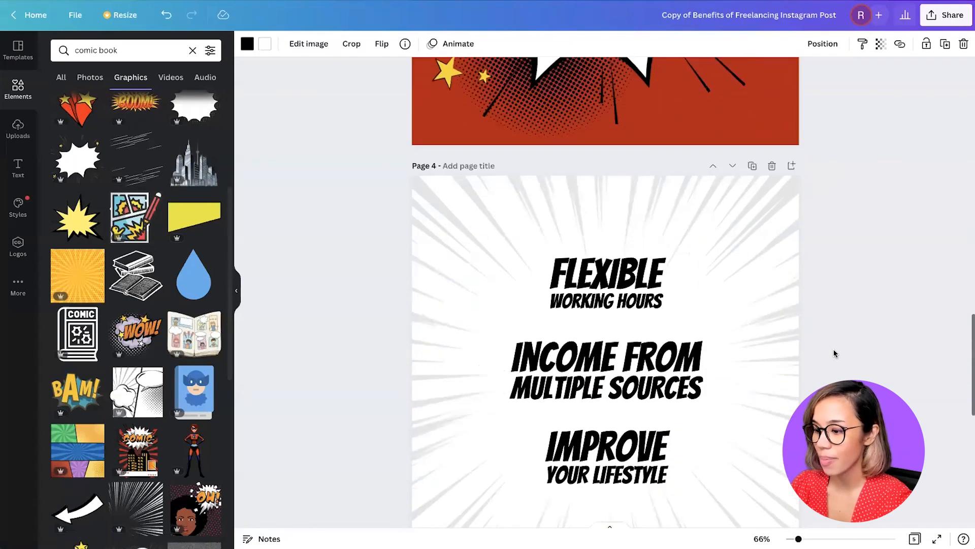
key(ctrl+v)
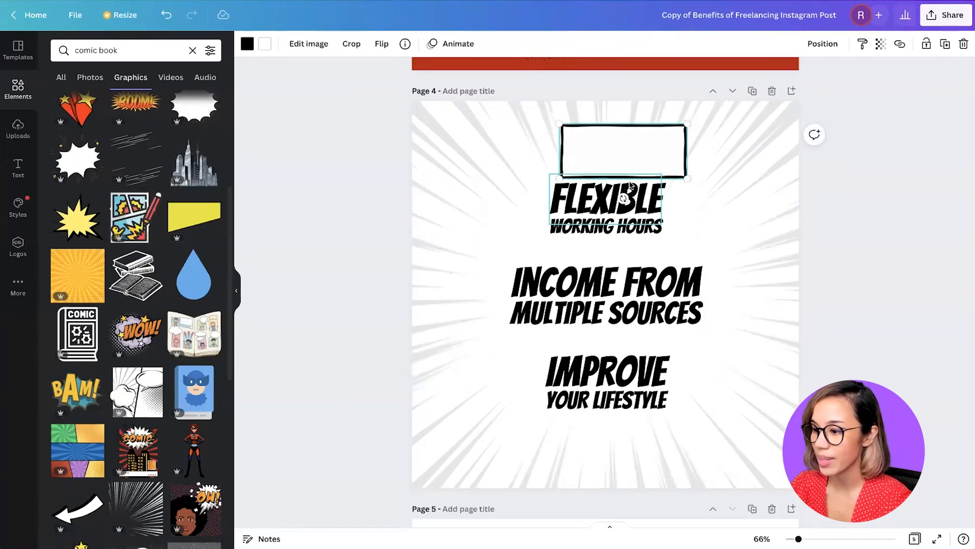
drag(620, 146, 597, 172)
drag(664, 208, 752, 250)
Step: Send the rectangular frame behind the "Flexible working hours" text, shrink it slightly and centre the text inside it
key(ctrl+bracketleft)
key(ctrl+bracketleft)
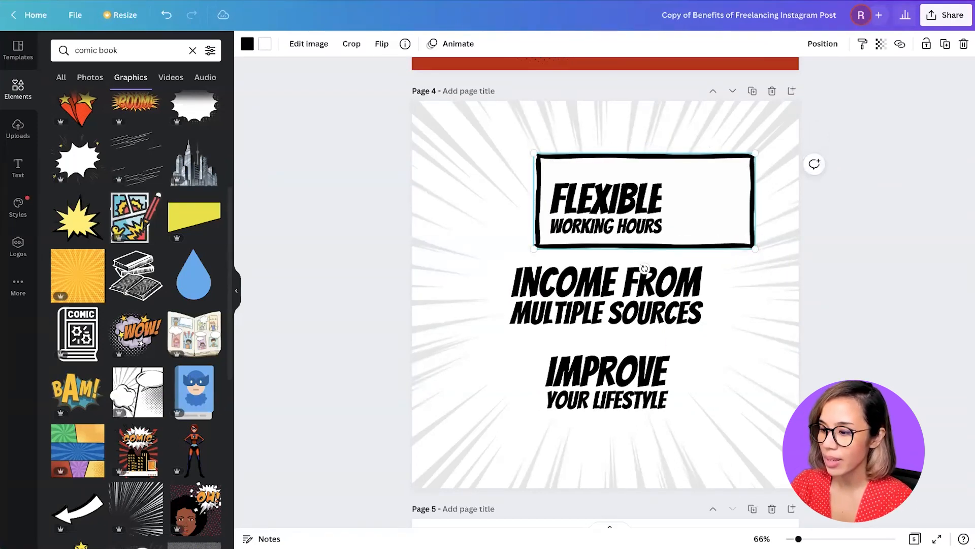
drag(753, 153, 728, 164)
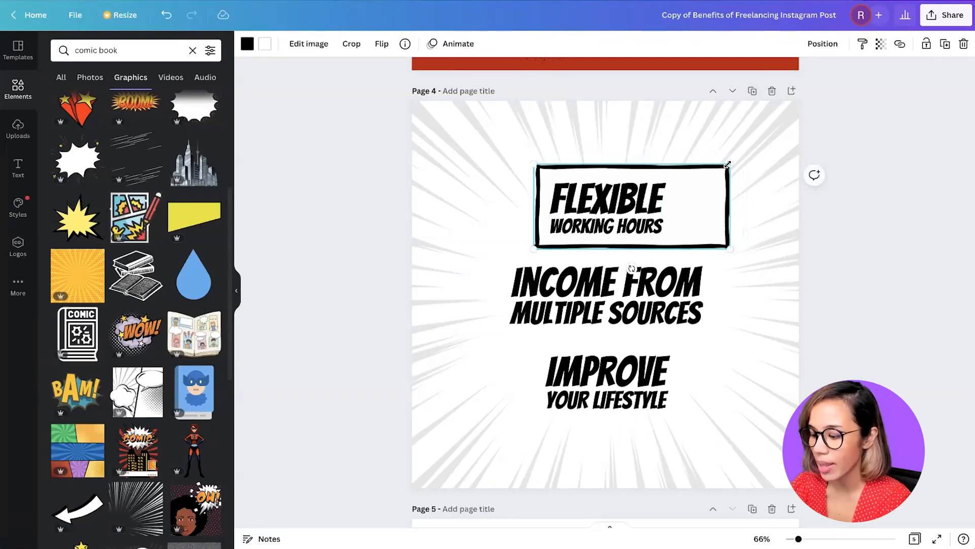
click(585, 228)
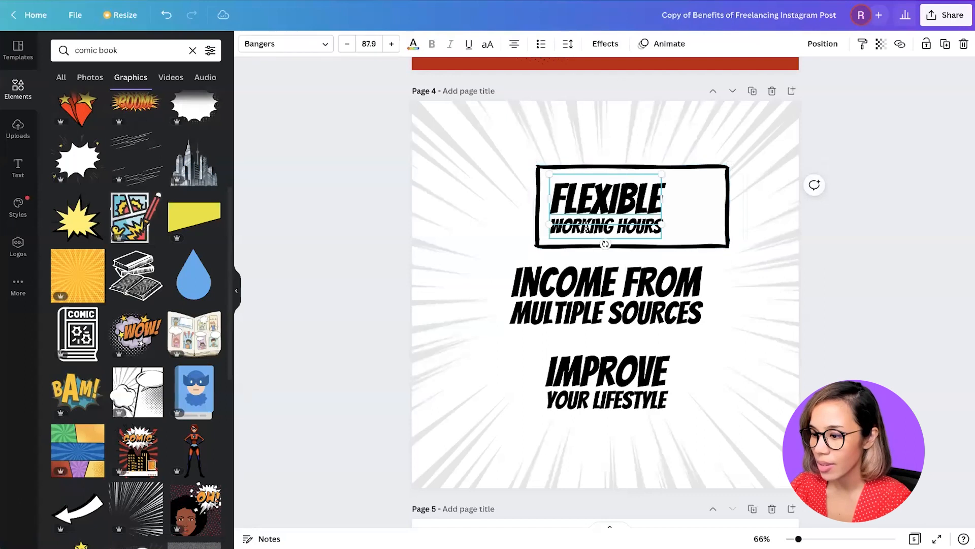
drag(597, 211, 624, 210)
Step: Fill the frame behind "Flexible working hours" with the golden yellow document color
click(553, 209)
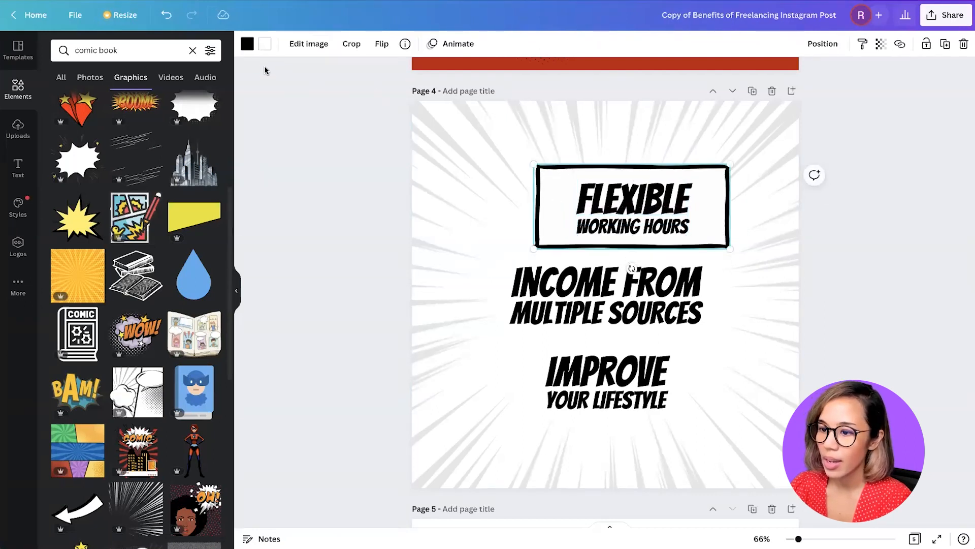
click(264, 45)
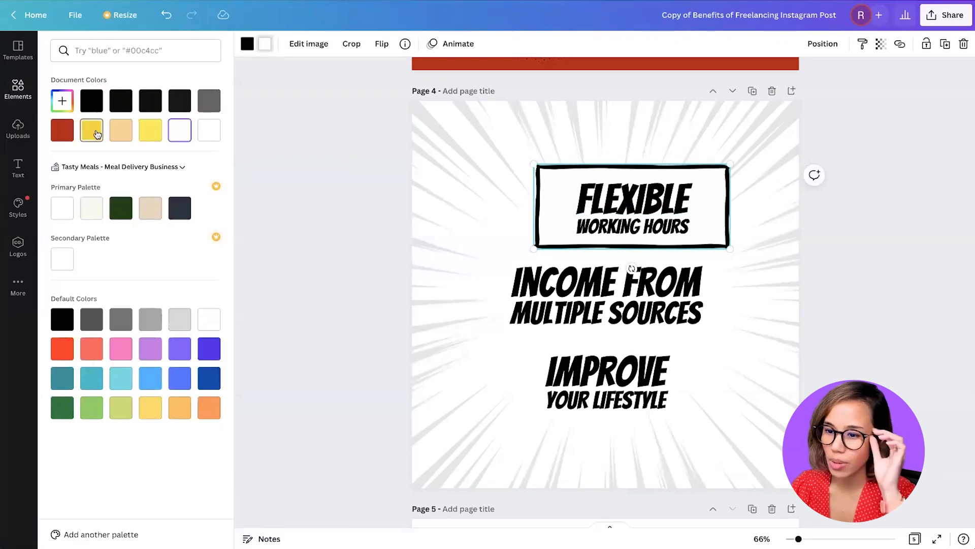
click(97, 134)
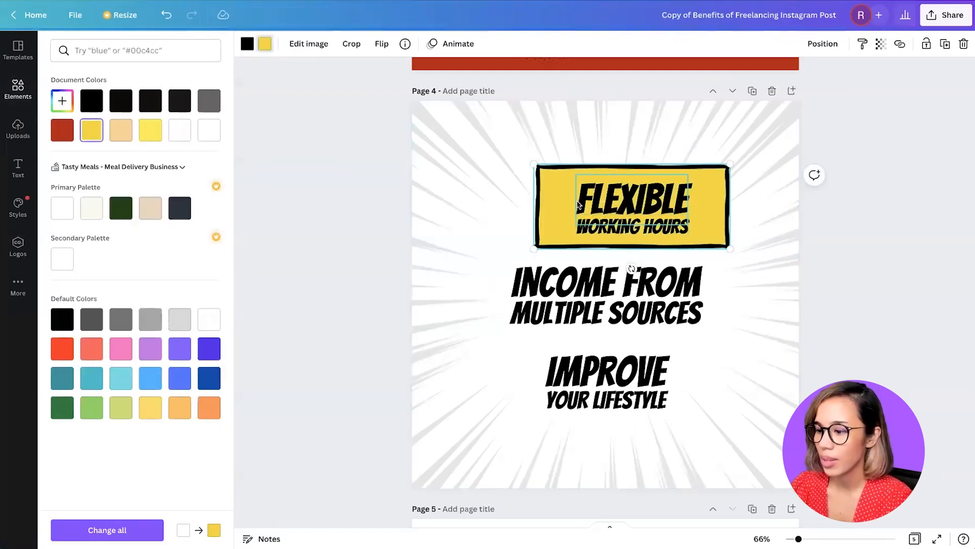
click(567, 224)
click(385, 220)
Step: Duplicate the yellow frame, enlarge the copy past the page's right edge below the original, and shift the original with its text slightly left and up
click(555, 216)
key(ctrl+d)
drag(601, 240, 552, 314)
drag(688, 333, 723, 347)
drag(722, 348, 714, 319)
click(564, 191)
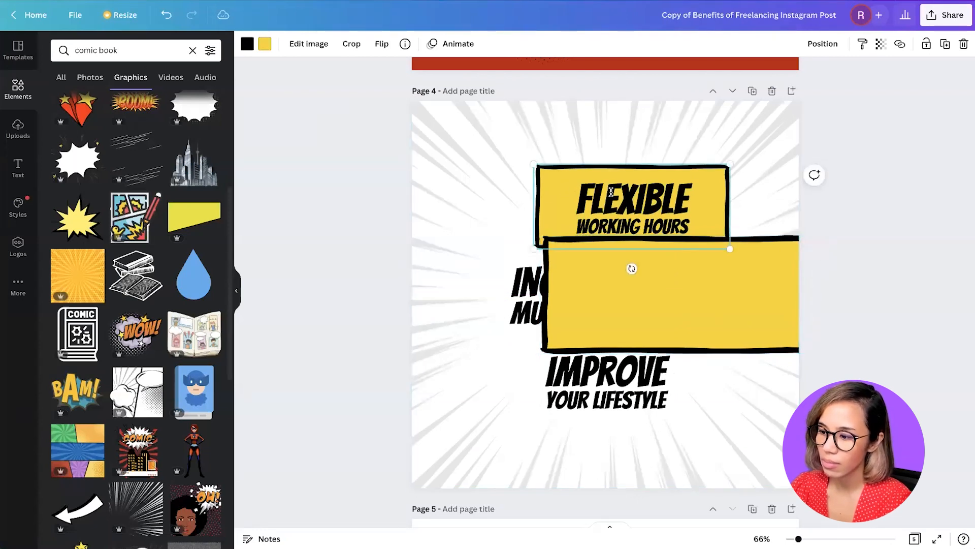
drag(559, 212, 522, 208)
Step: Bring the "Income from multiple sources" text in front of the enlarged frame and move it right to sit inside
click(522, 286)
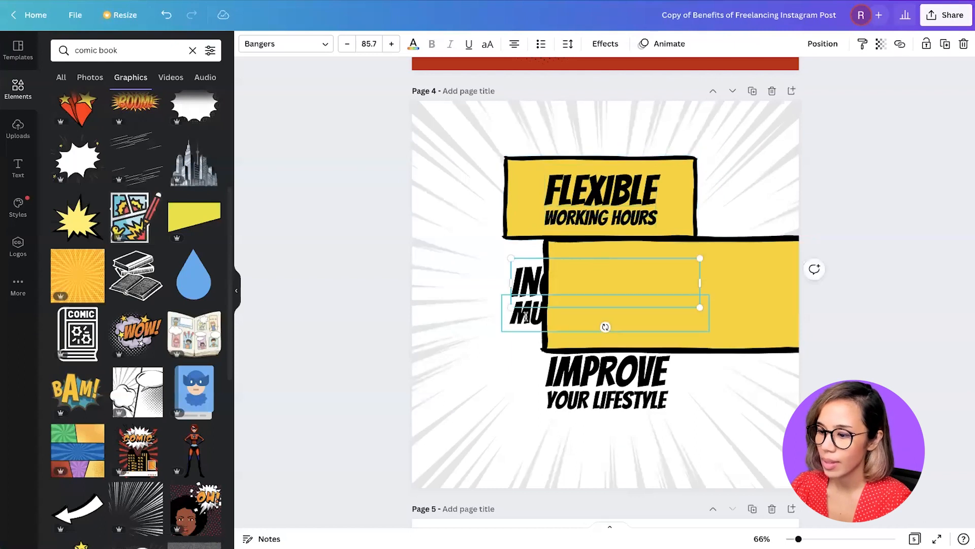
click(837, 47)
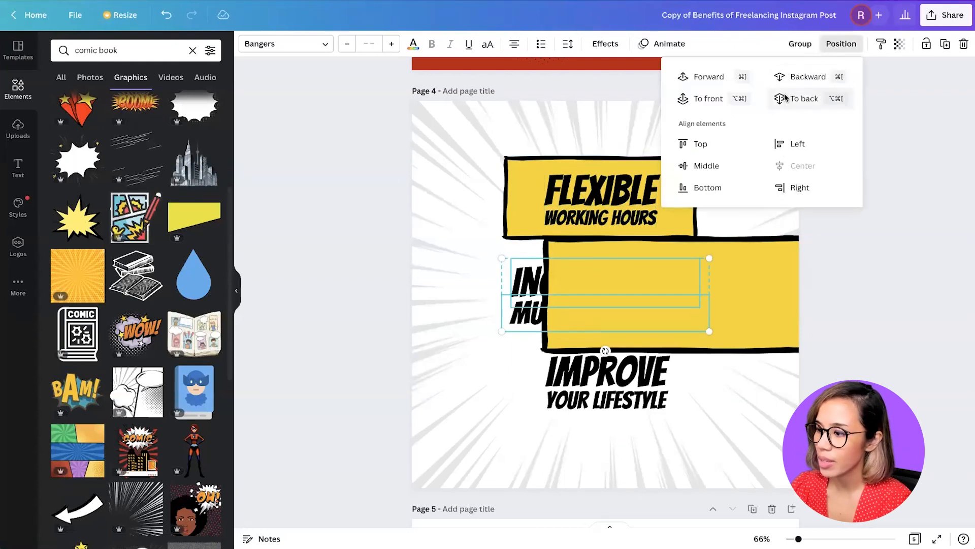
click(709, 76)
drag(676, 287, 749, 286)
Step: Fill the enlarged second frame with the document red and color its "Income from multiple sources" text white
click(552, 248)
click(264, 45)
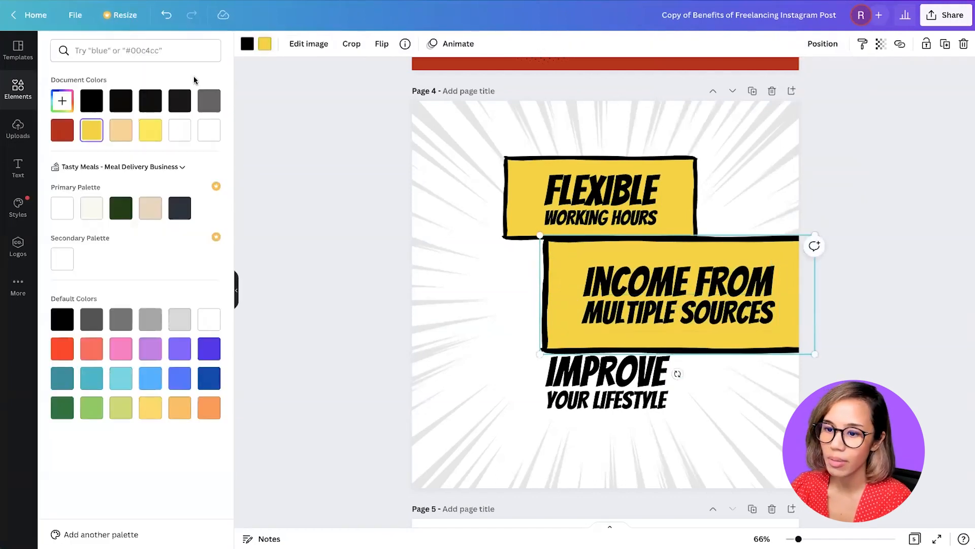
click(62, 131)
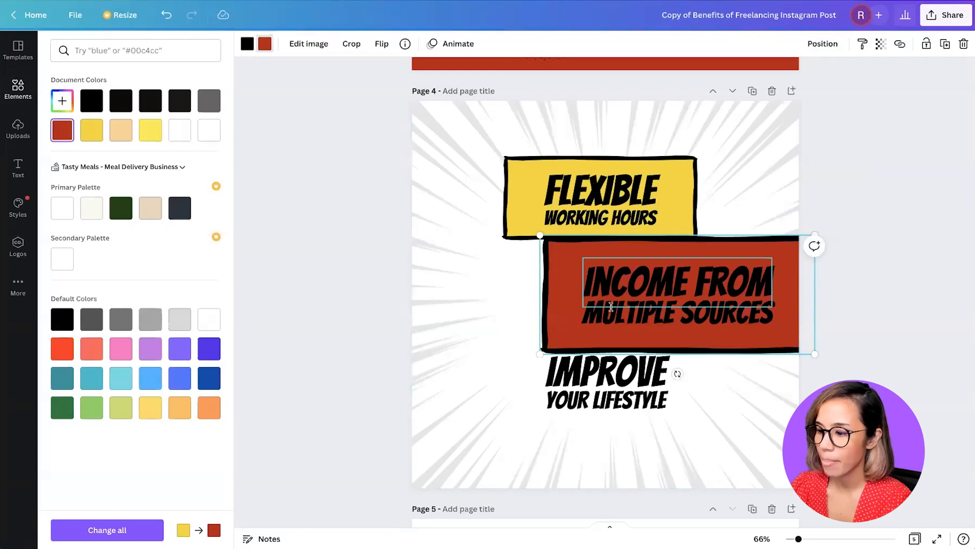
click(621, 279)
click(414, 44)
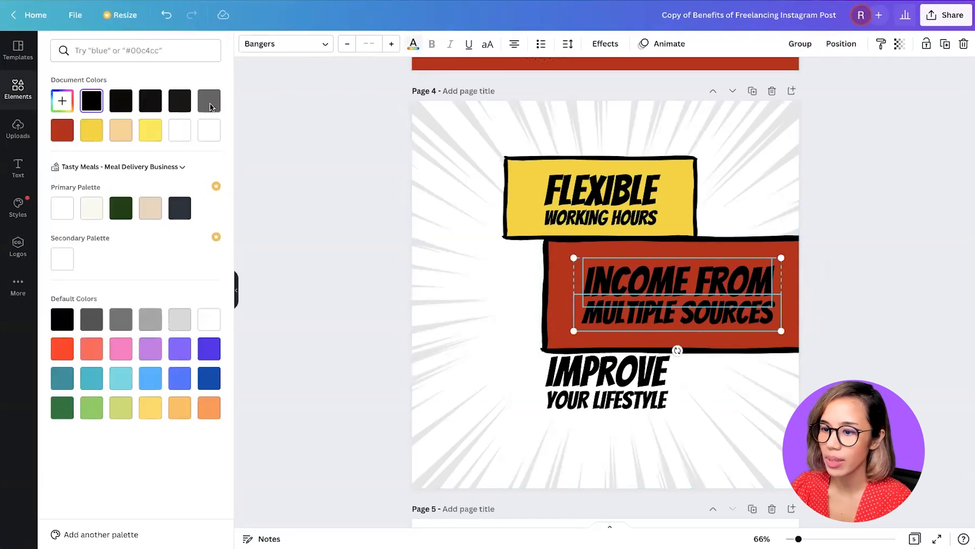
click(210, 132)
click(323, 268)
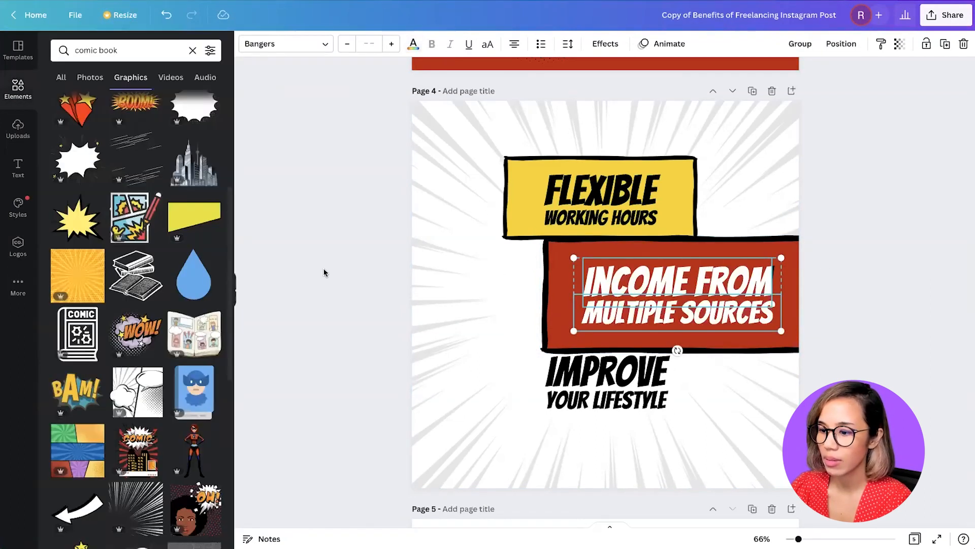
Step: Duplicate the first yellow frame and place the copy at the lower left, directly below the red frame
click(520, 204)
key(ctrl+d)
drag(544, 209, 482, 394)
Step: Bring the "Improve your lifestyle" text to the front and centre it inside the lower yellow frame
click(654, 382)
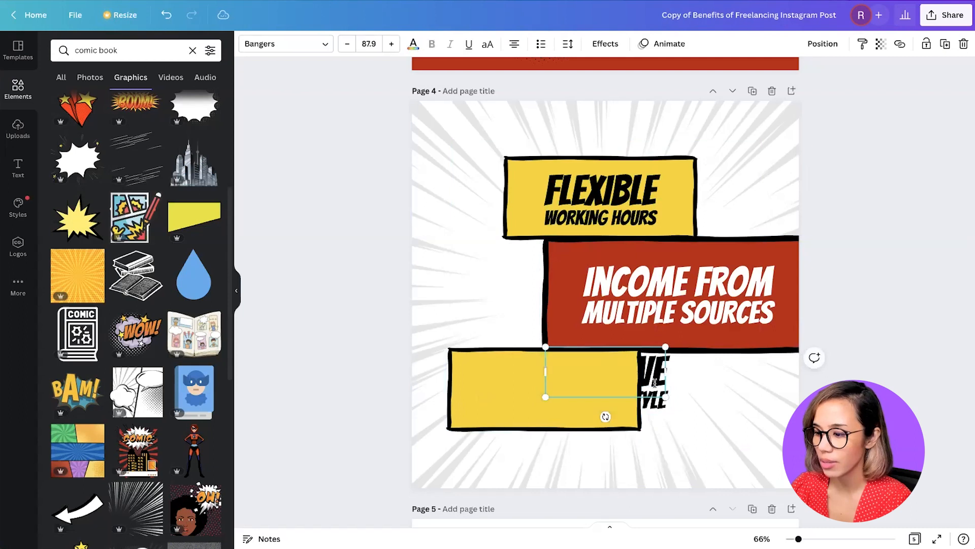
shift+click(654, 406)
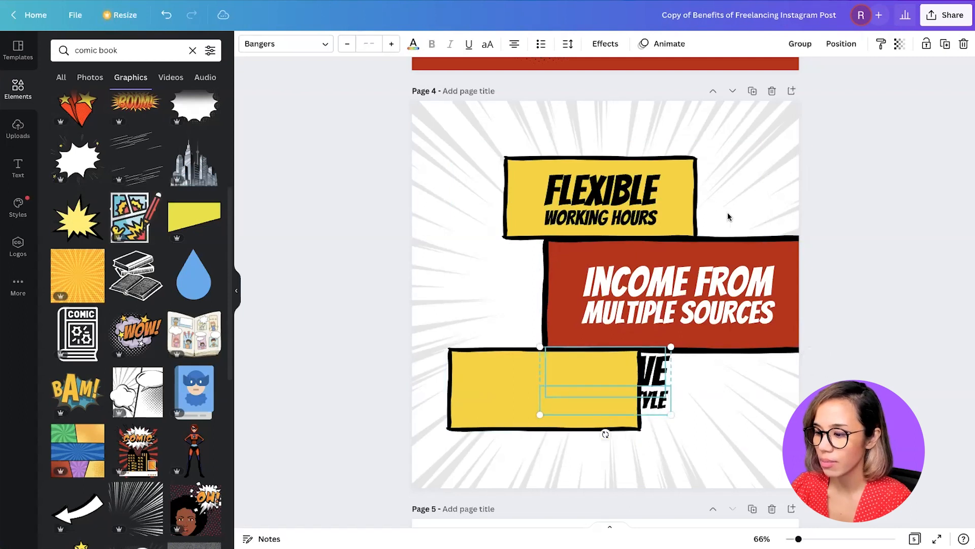
click(834, 49)
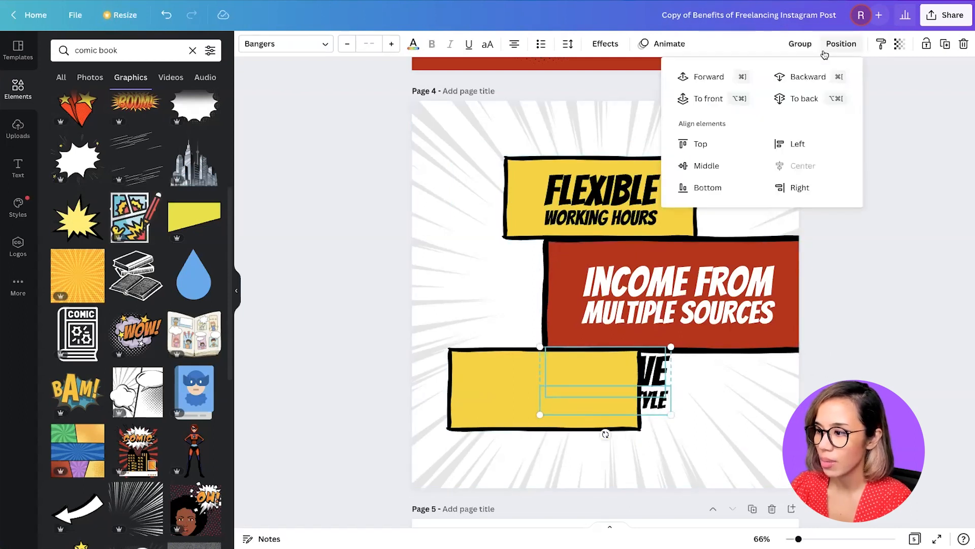
click(707, 101)
drag(644, 374, 583, 382)
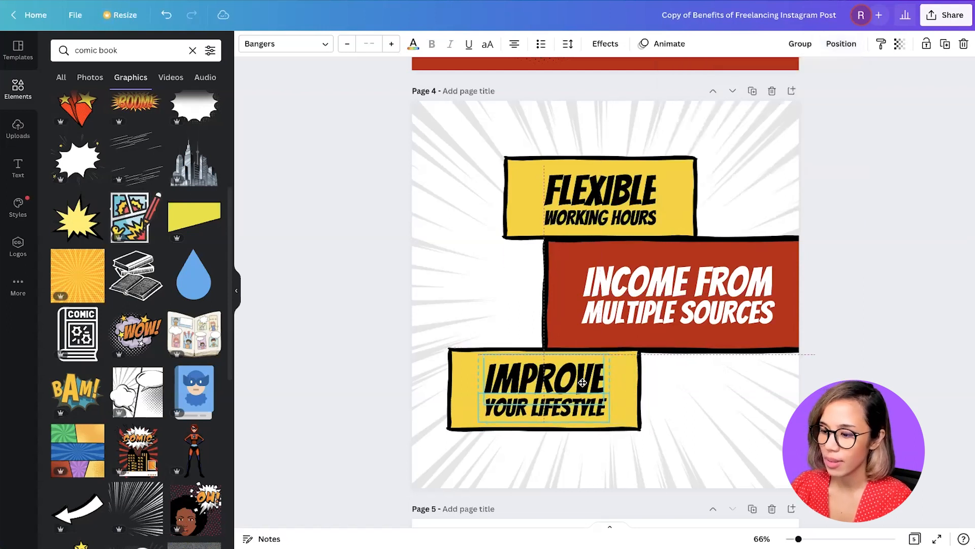
Step: Rotate all three frames together with their texts by -5°
click(872, 324)
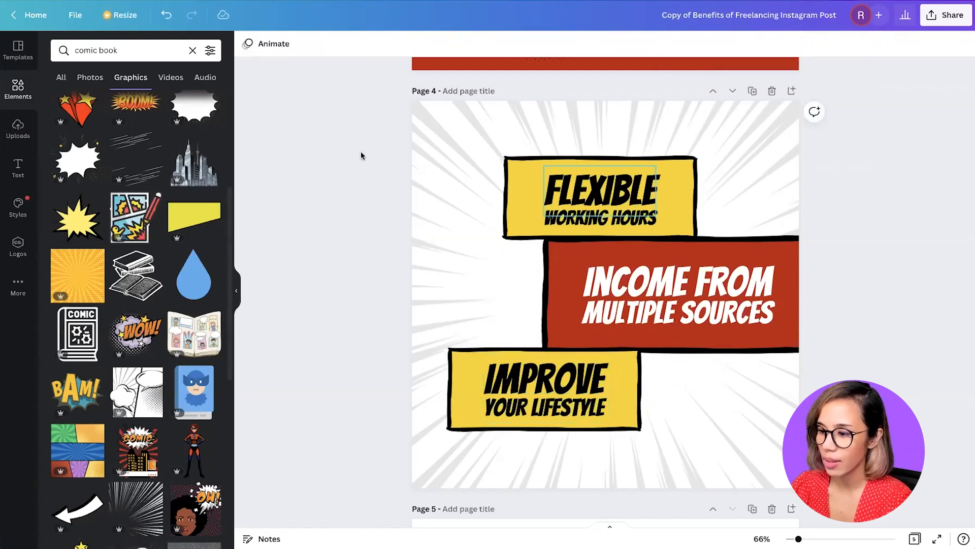
drag(345, 141, 646, 450)
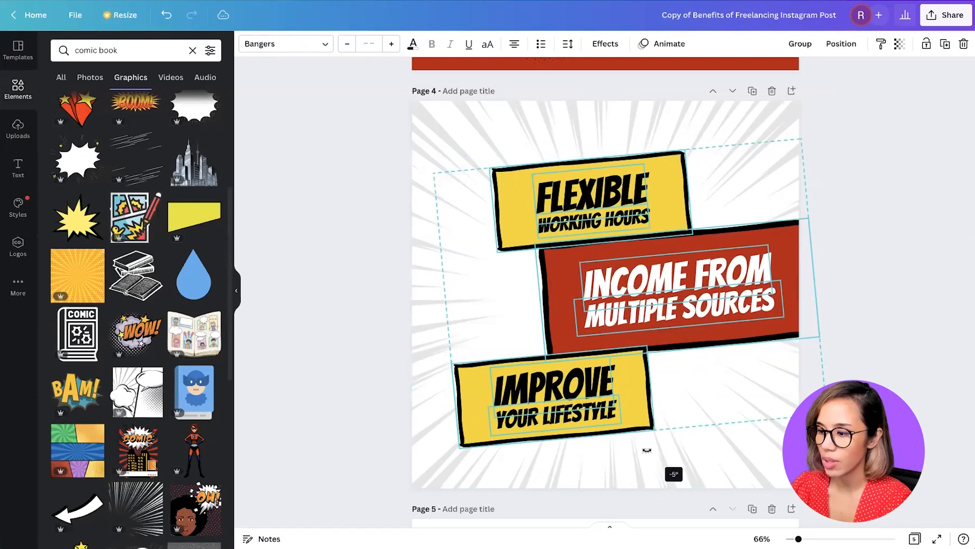
click(856, 289)
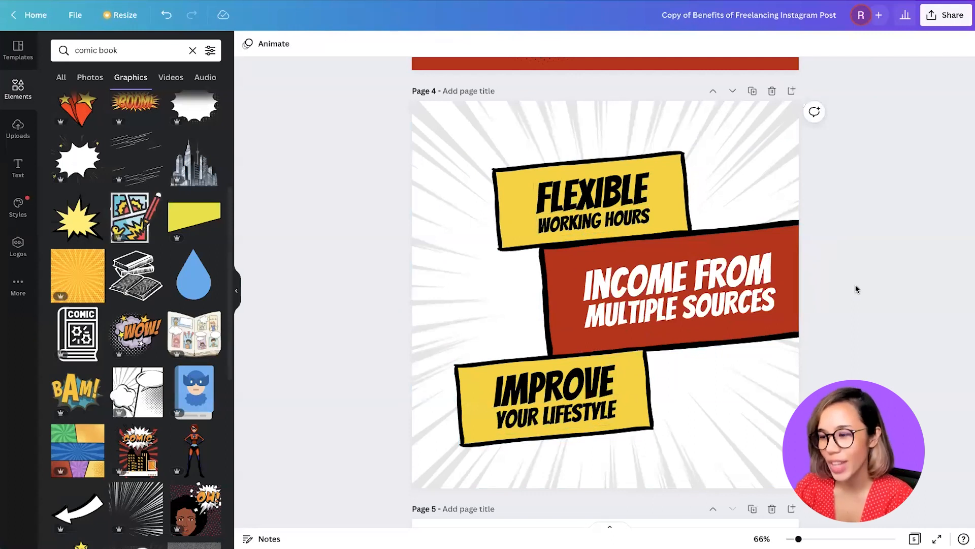
Step: Copy the cut-corner frame from page 2 onto page 5 and enlarge it to about 899 × 218 above the text
scroll(852, 272, down, 8)
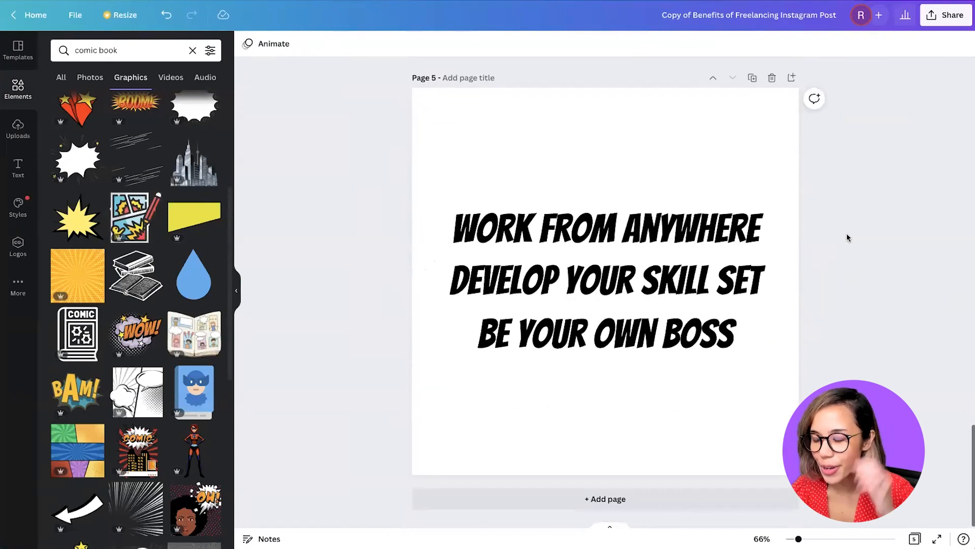
scroll(841, 211, up, 20)
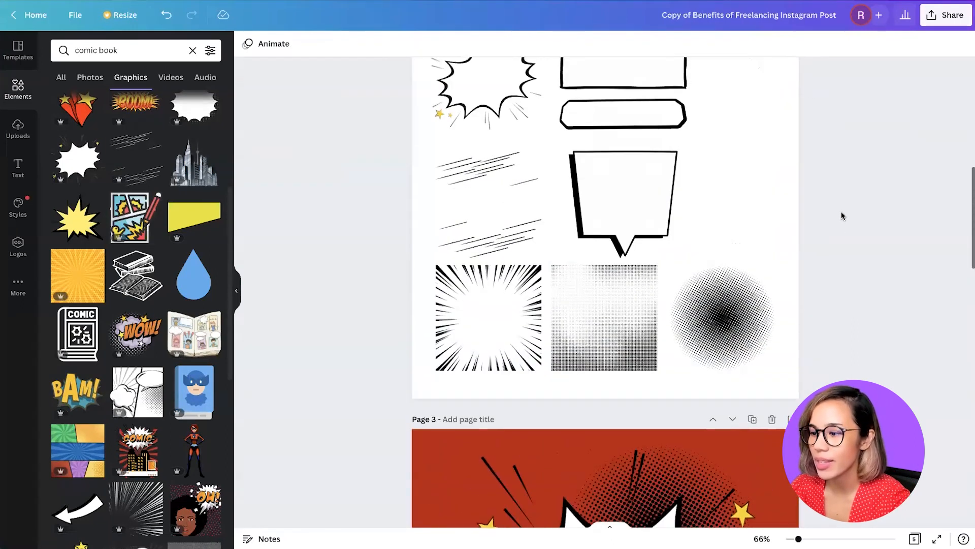
click(656, 128)
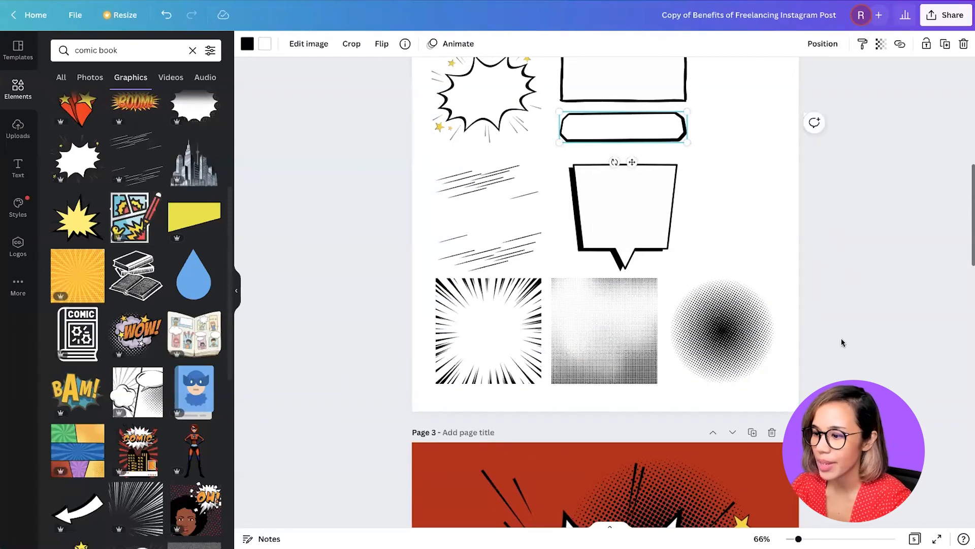
scroll(841, 342, down, 20)
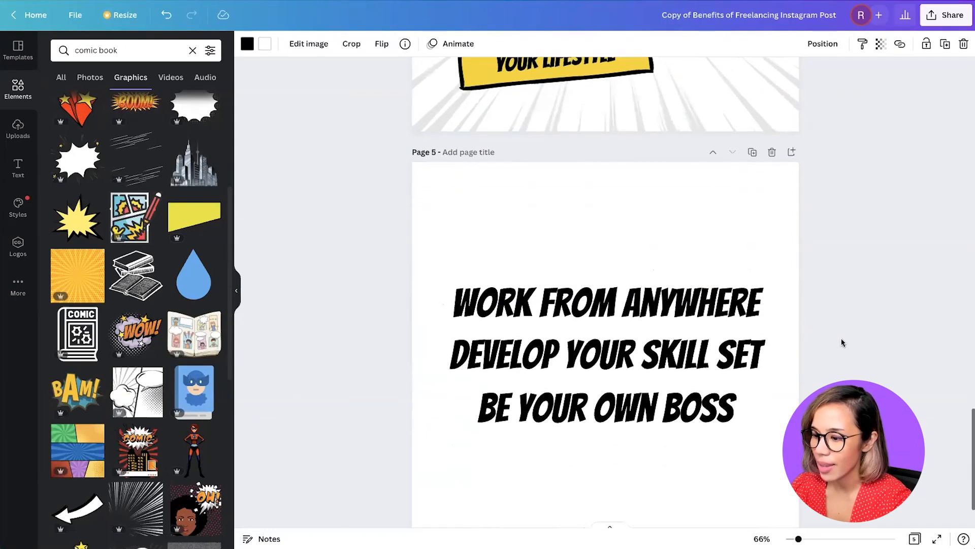
scroll(842, 343, down, 2)
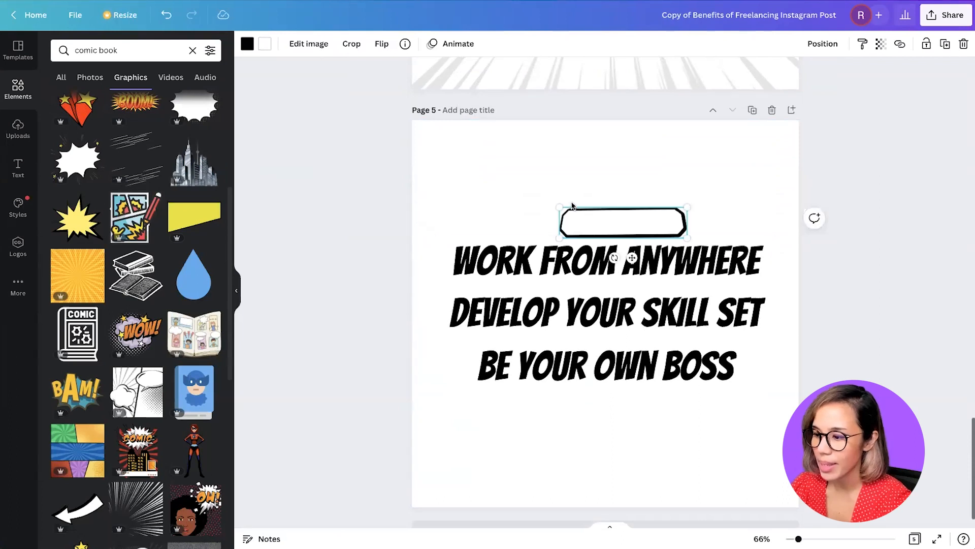
drag(522, 199, 429, 174)
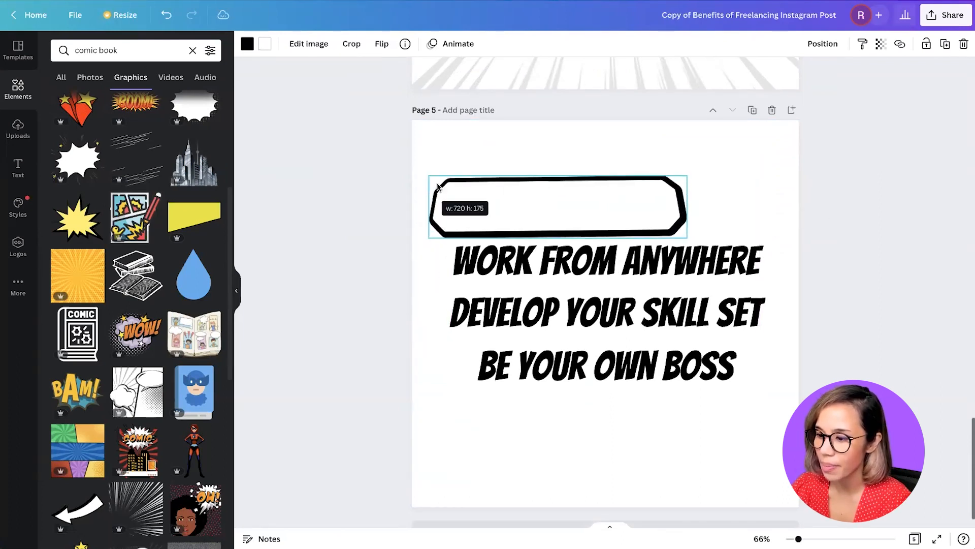
drag(689, 237, 753, 254)
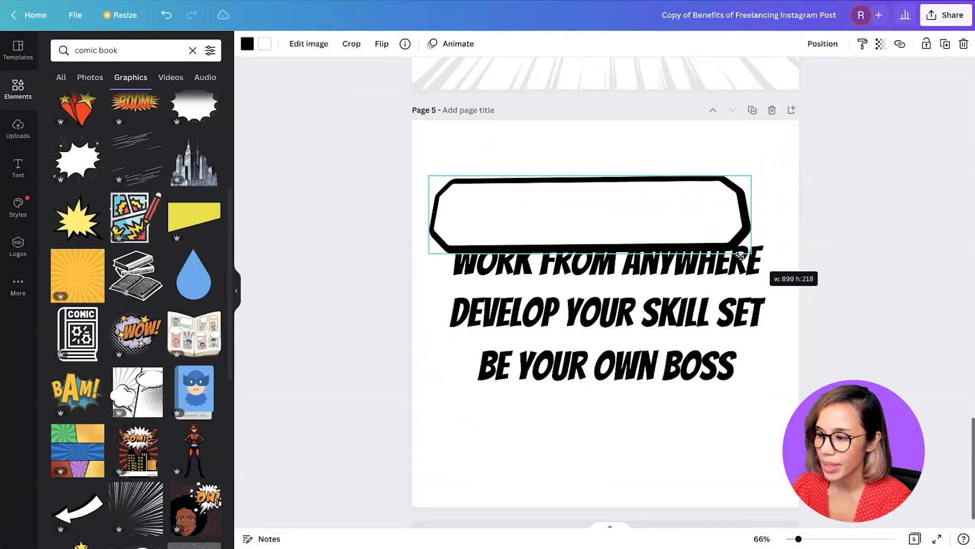
click(693, 275)
click(660, 220)
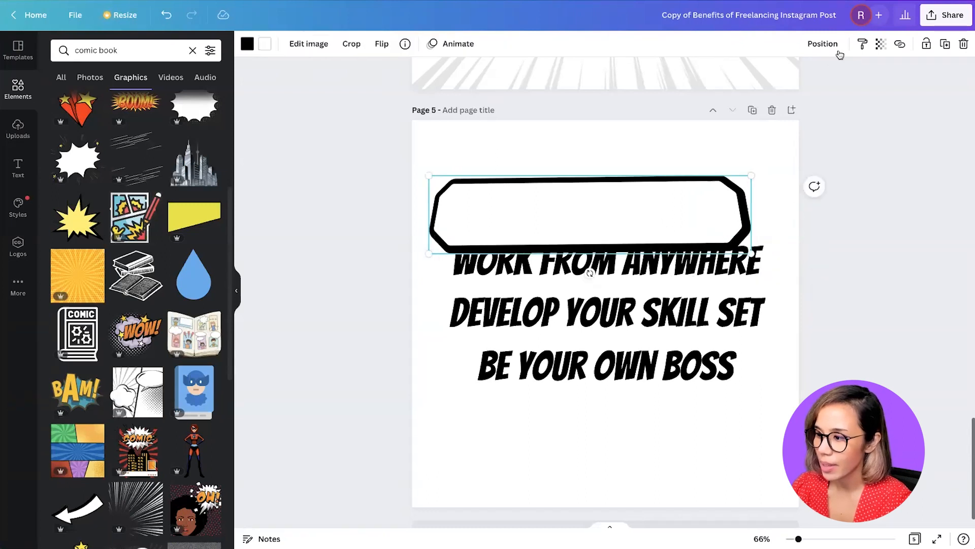
click(827, 47)
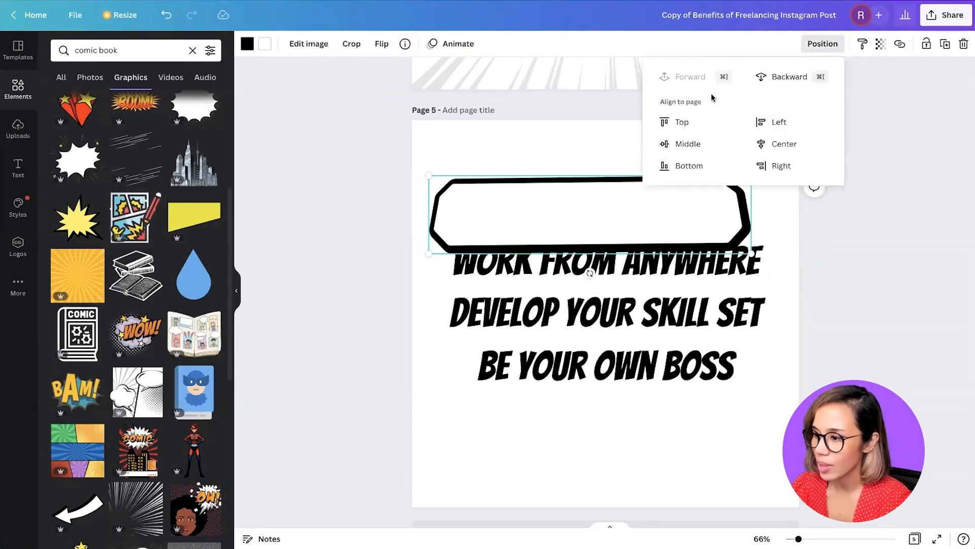
click(836, 276)
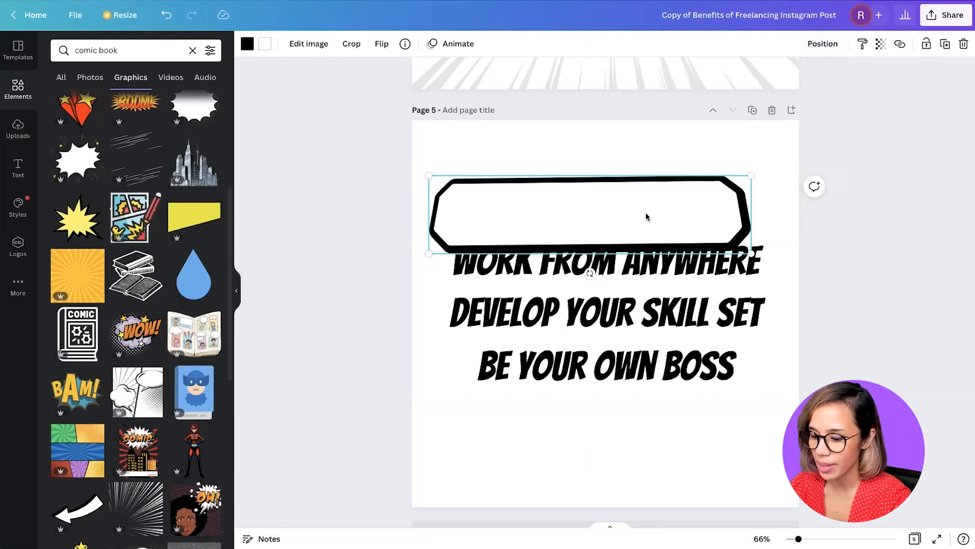
Step: Duplicate the cut-corner frame twice on page 5 and stack the copies below it
key(super+d)
drag(644, 217, 635, 372)
drag(590, 227, 591, 291)
Step: Send all three cut-corner frames on page 5 behind the benefit texts
shift+click(560, 206)
shift+click(509, 363)
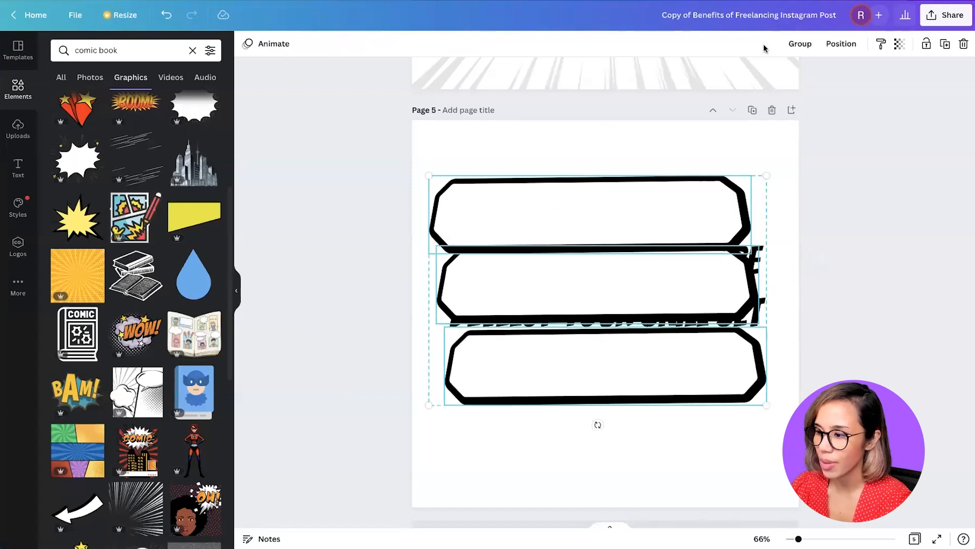
click(849, 51)
click(796, 96)
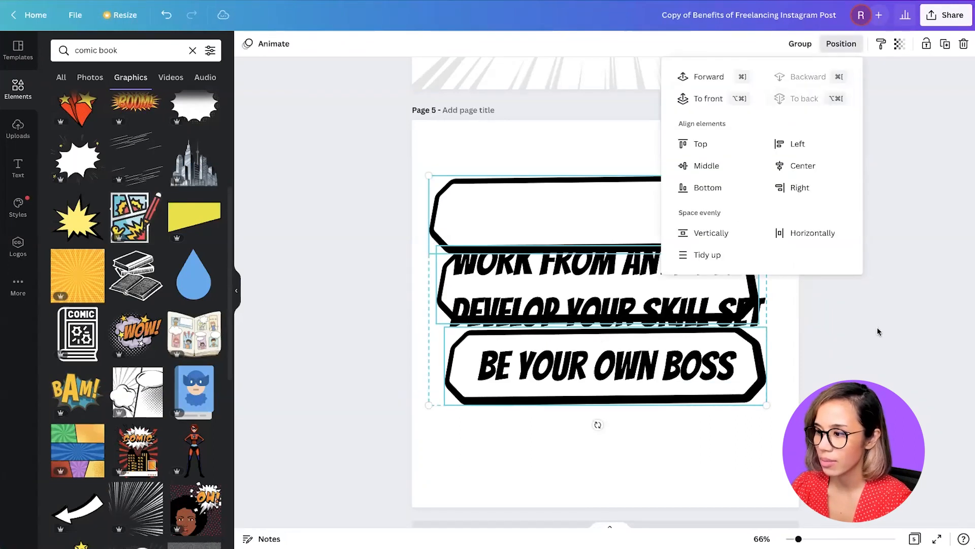
key(Escape)
click(877, 331)
Step: Move the "Work from anywhere" text into the uppermost frame and enlarge that frame to fit it
drag(625, 269, 617, 222)
click(562, 179)
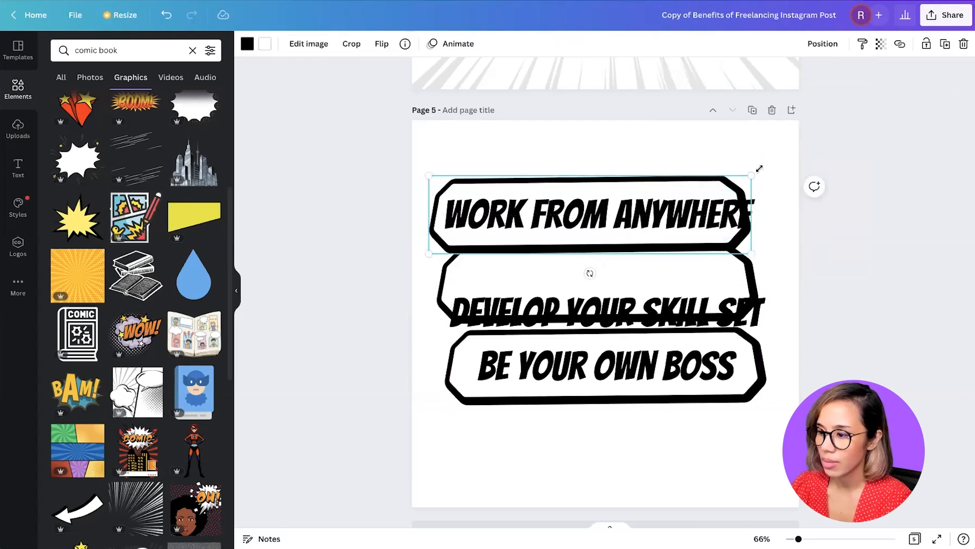
drag(758, 170, 783, 165)
Step: Enlarge the middle frame past the page's right edge and move the "Develop your skill set" text inside it
click(751, 310)
drag(761, 330, 808, 343)
click(639, 312)
drag(639, 311, 655, 291)
Step: Move the lowest frame together with its "Be your own boss" text so the frame runs off the page's left edge
click(607, 371)
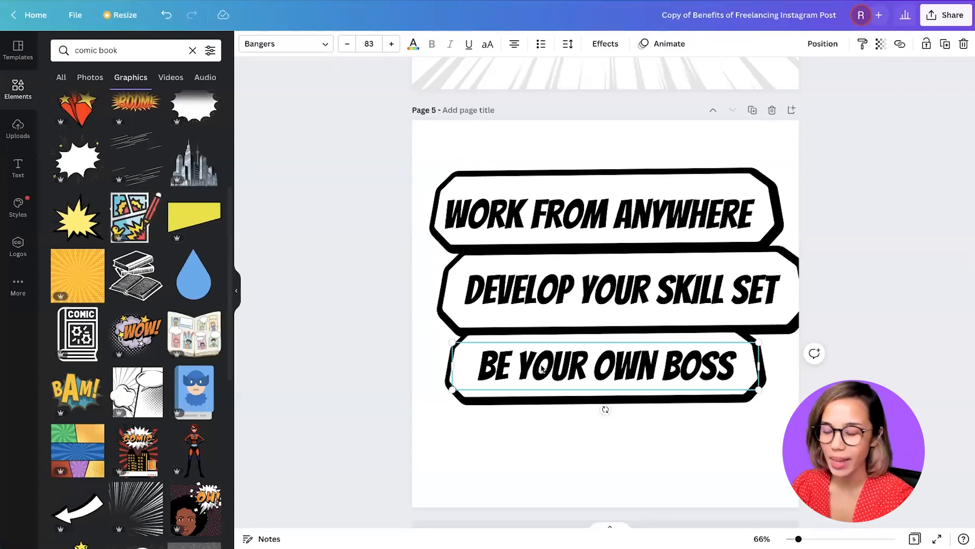
shift+click(490, 335)
drag(558, 378, 508, 395)
Step: Tilt the uppermost frame and its text slightly clockwise and shift them up against the page's left edge
click(583, 223)
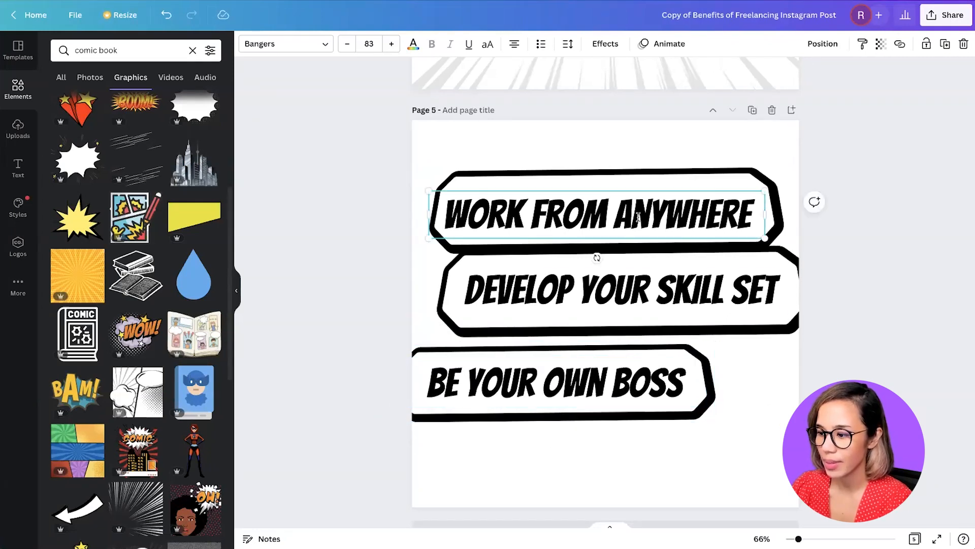
shift+click(641, 183)
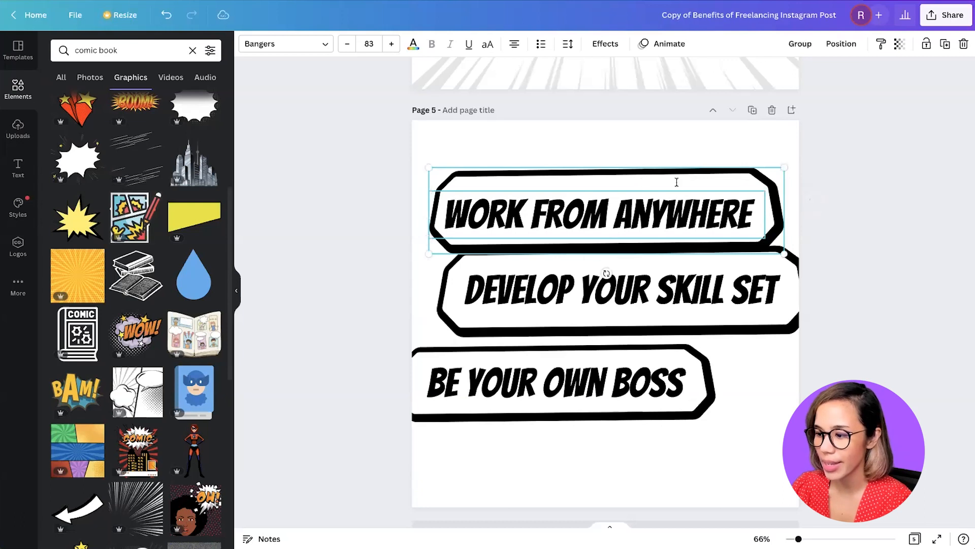
drag(607, 259, 600, 273)
drag(652, 190, 627, 174)
Step: Tilt the middle frame with its text slightly counterclockwise and the lowest frame with its text slightly clockwise
click(563, 292)
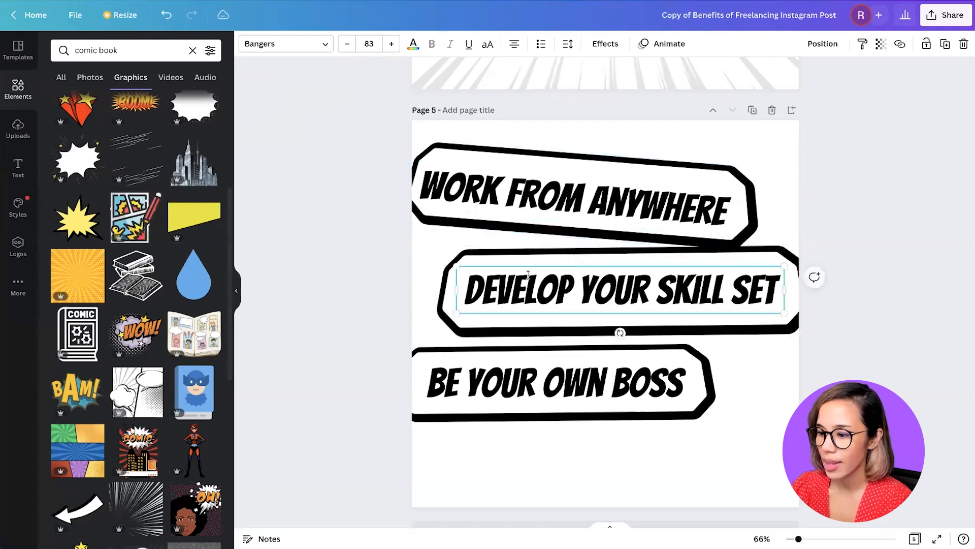
shift+click(520, 261)
drag(625, 357, 629, 356)
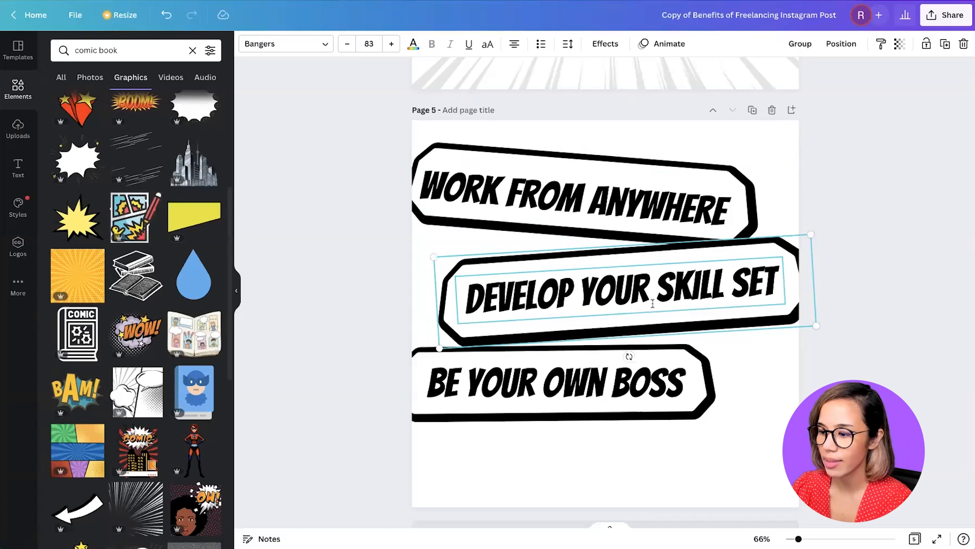
click(561, 365)
shift+click(559, 351)
drag(554, 442, 549, 440)
Step: Move all the frames and texts together to the centre of page 5
key(ctrl+a)
drag(644, 277, 650, 313)
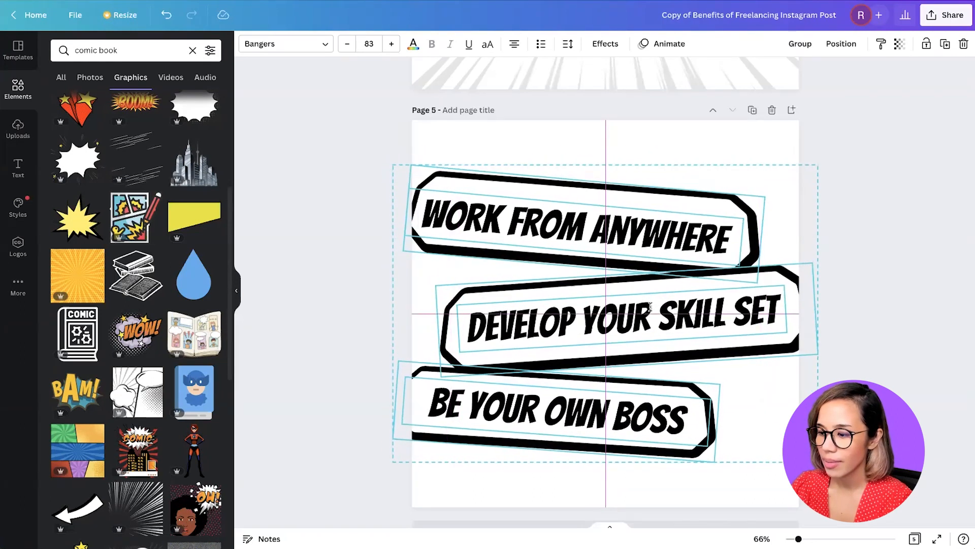
click(726, 148)
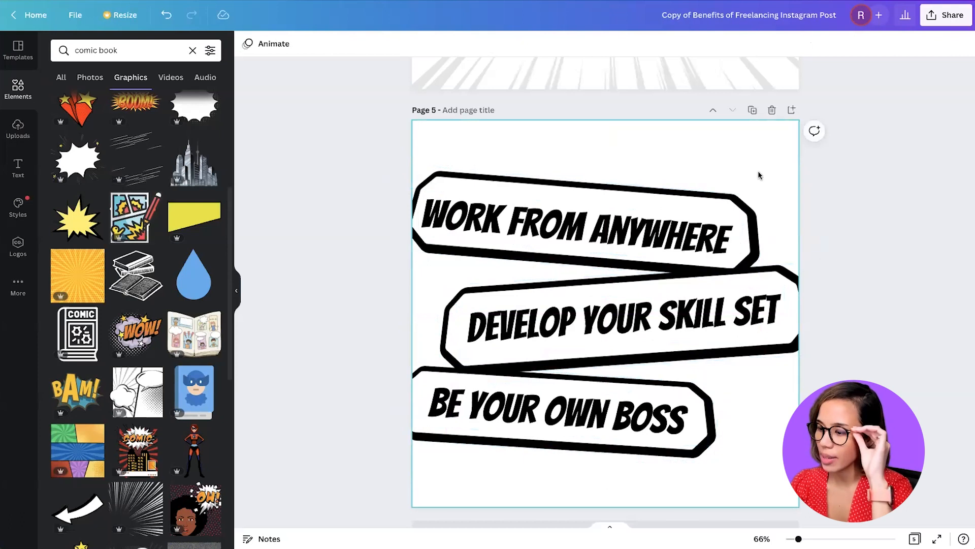
Step: Set the page 5 background to the document's golden yellow
click(247, 44)
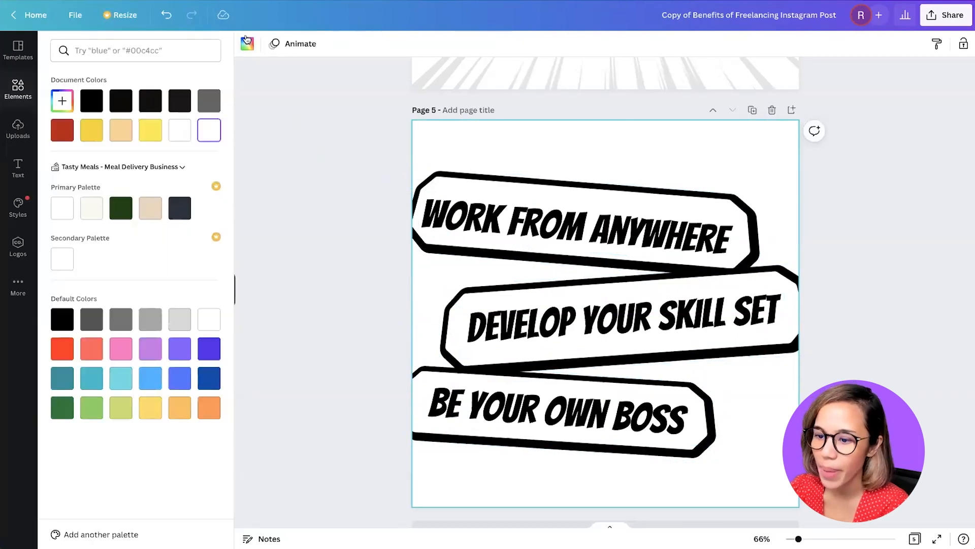
click(92, 130)
click(298, 165)
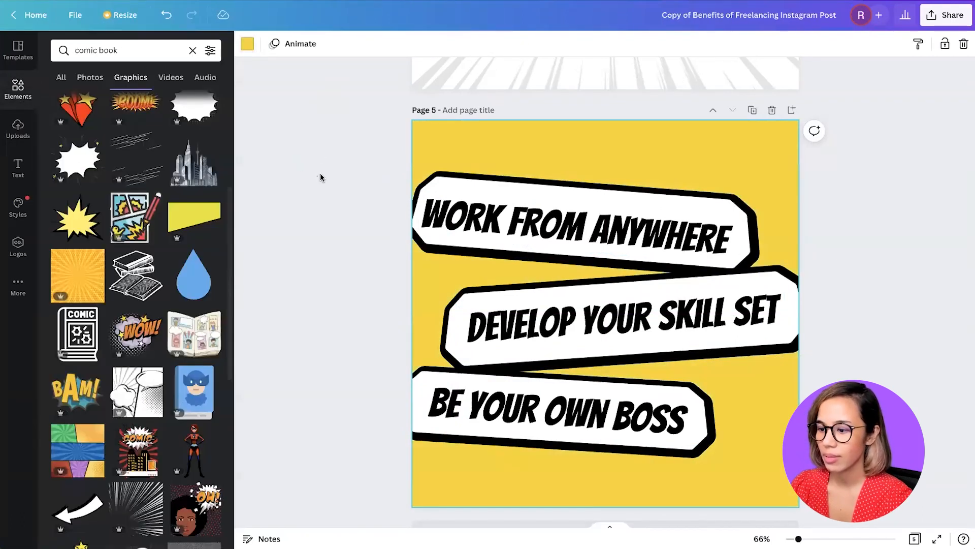
Step: Recolour all three benefit texts on page 5 with the document's red
click(569, 224)
key(Up)
key(Up)
key(Up)
key(Up)
key(Up)
key(Up)
key(Up)
key(Up)
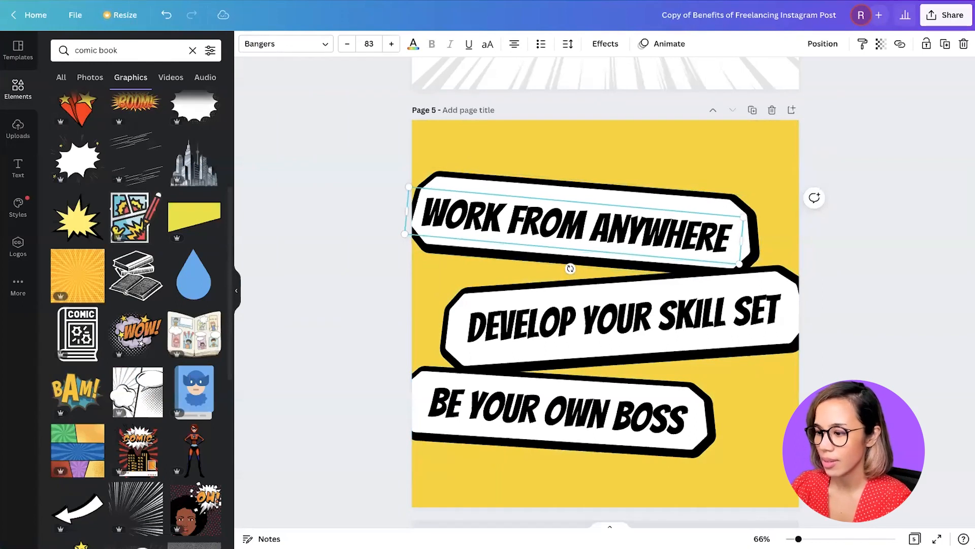
shift+click(608, 319)
shift+click(559, 411)
click(411, 43)
click(66, 146)
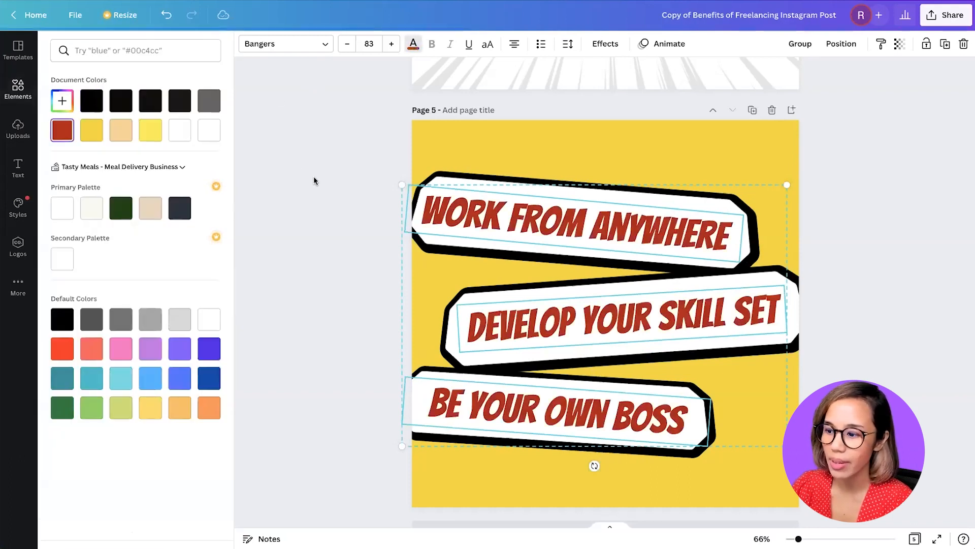
click(313, 179)
Step: Copy the square halftone pattern from page 2 onto page 5 and enlarge it to cover the whole page
scroll(802, 202, up, 1)
scroll(800, 198, up, 15)
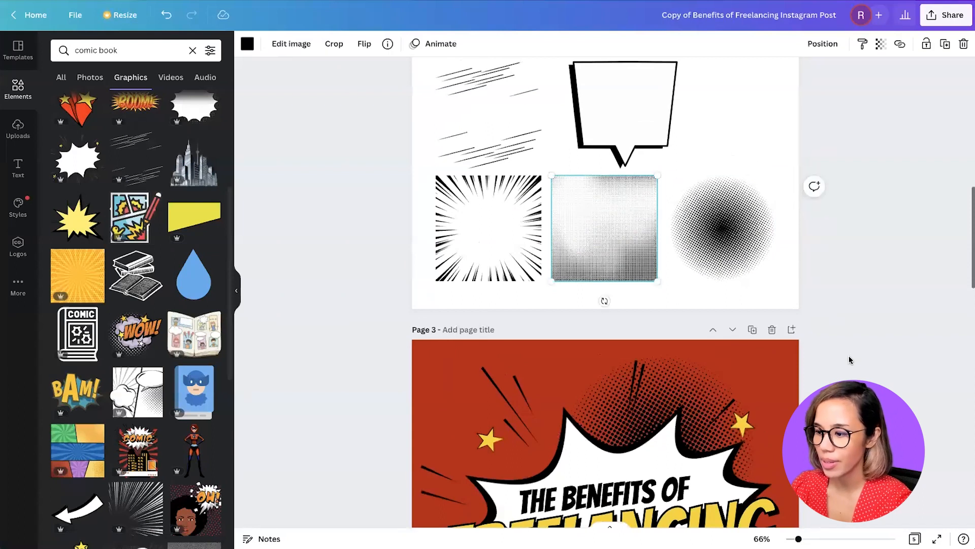
scroll(849, 355, down, 15)
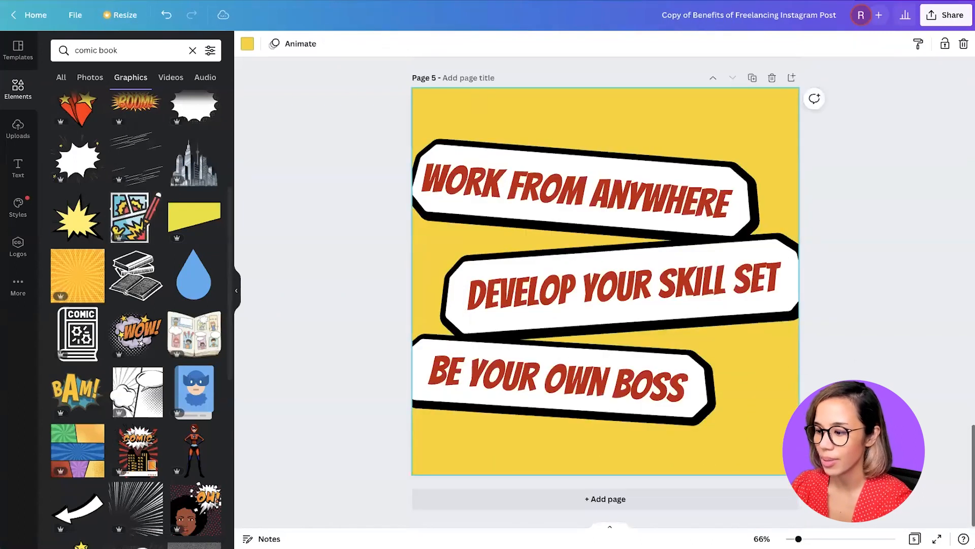
key(ctrl+v)
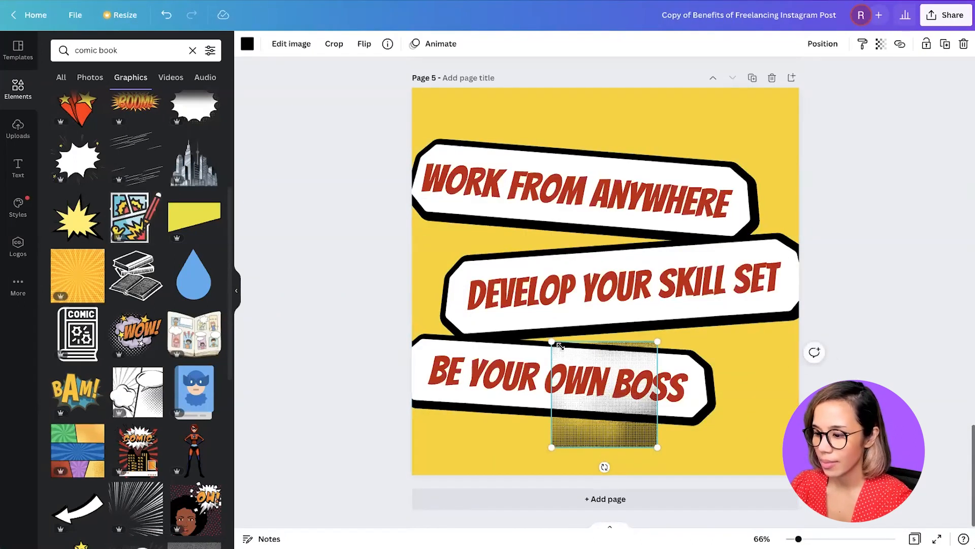
drag(560, 346, 311, 64)
drag(656, 445, 730, 445)
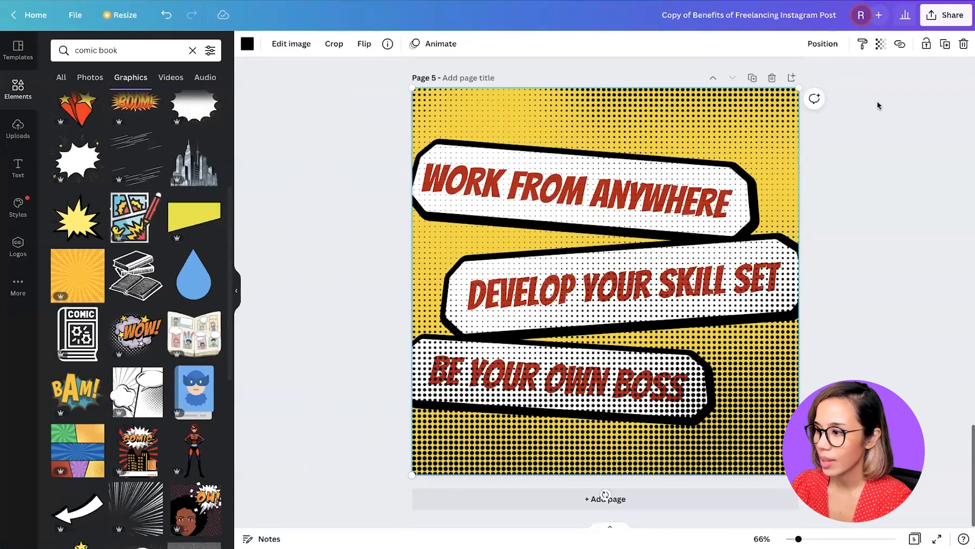
Step: Send the halftone pattern to the back and set its transparency to 10
click(836, 45)
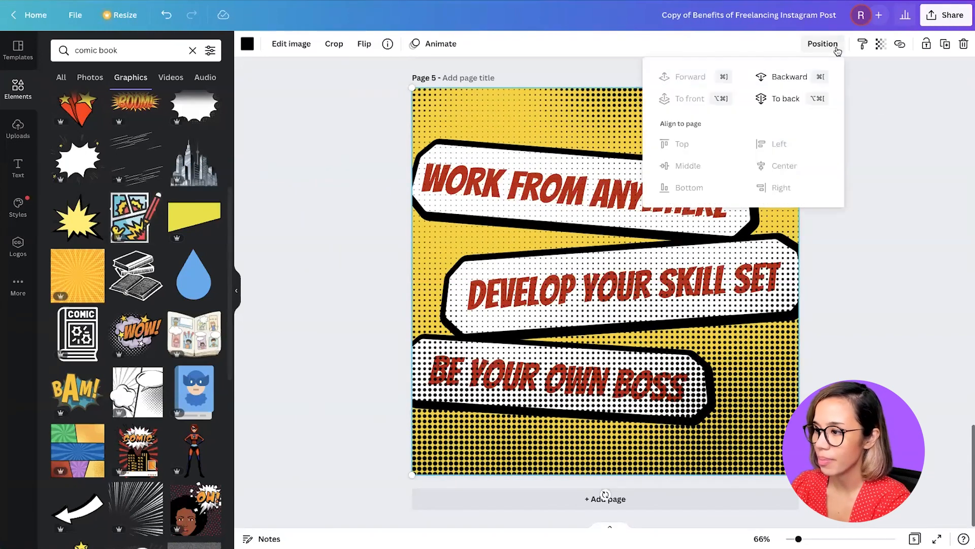
click(786, 99)
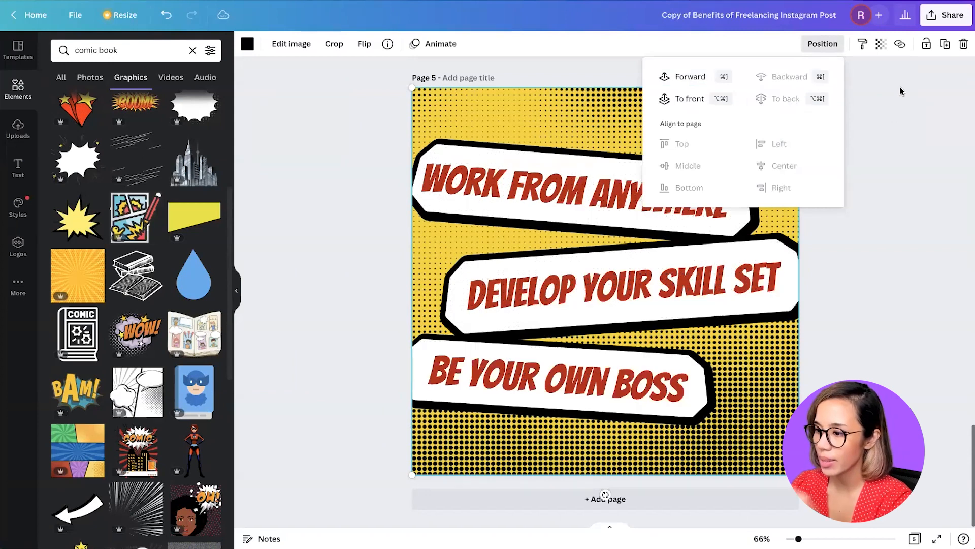
click(882, 45)
text(10)
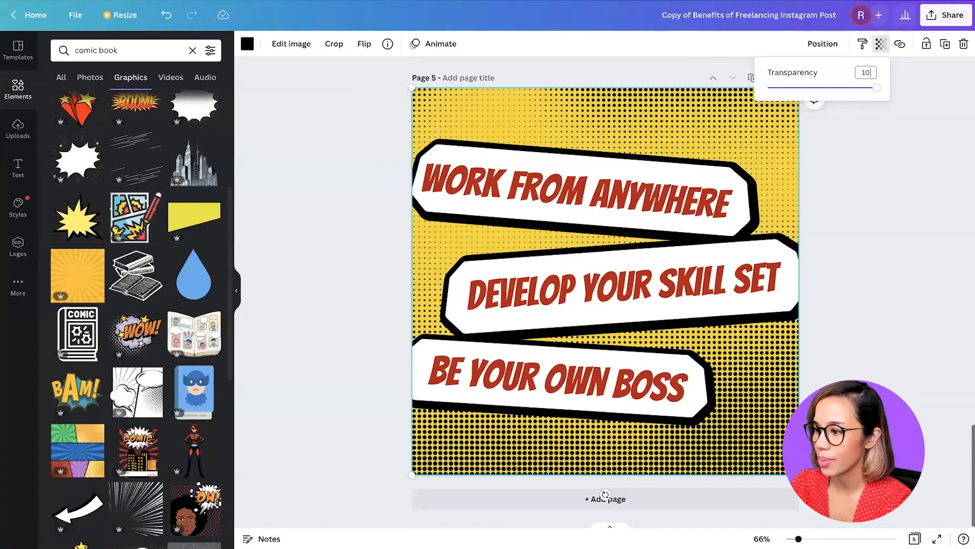
key(Return)
click(857, 202)
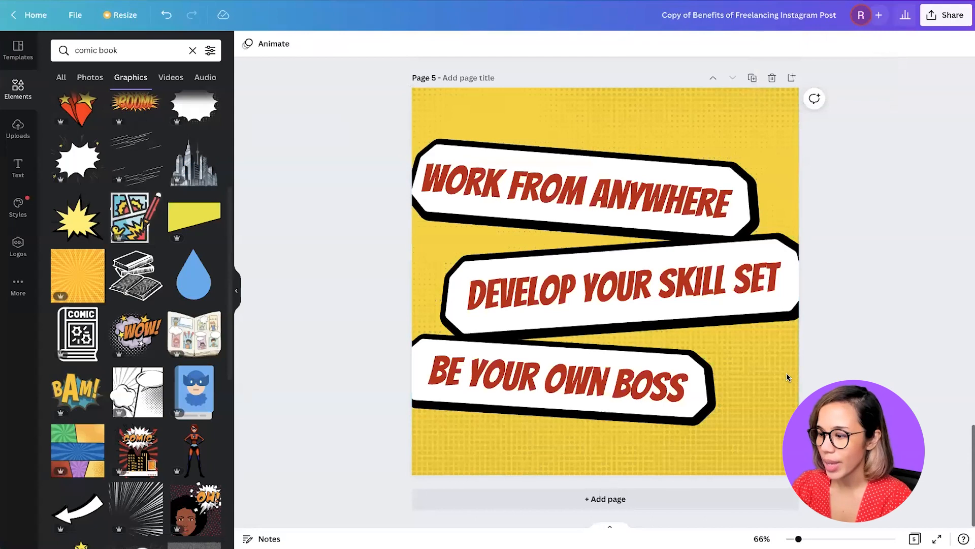
Step: Add a new page after page 5 and set its background to the document red #b8110c
click(792, 79)
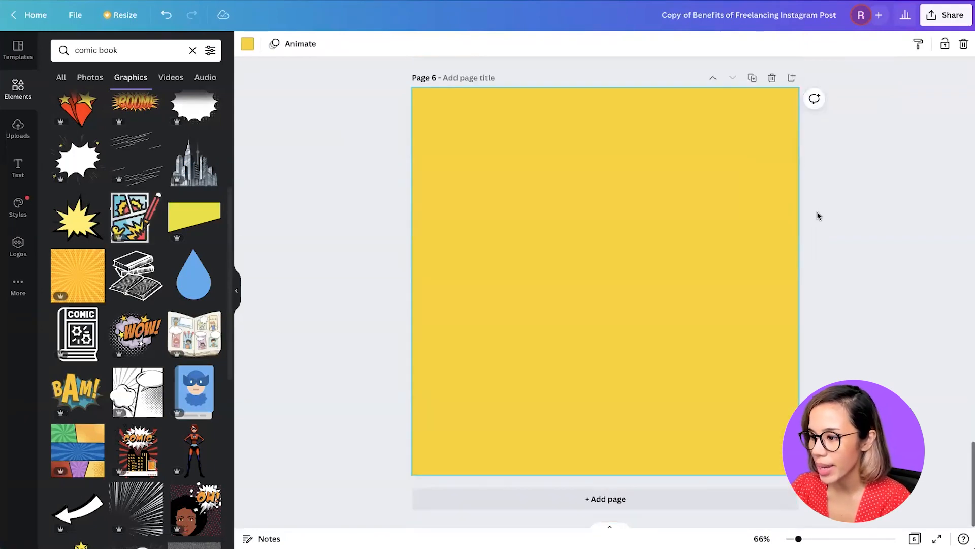
click(248, 44)
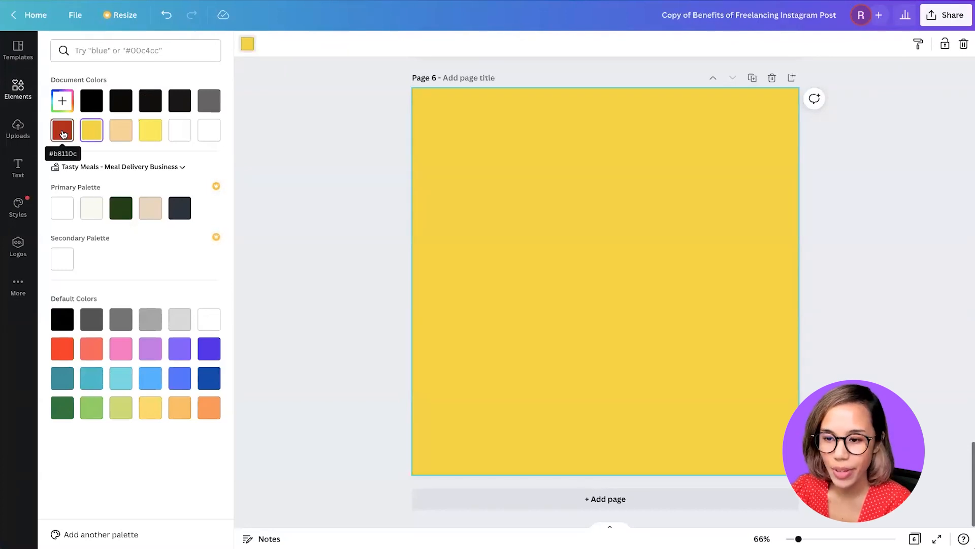
click(62, 133)
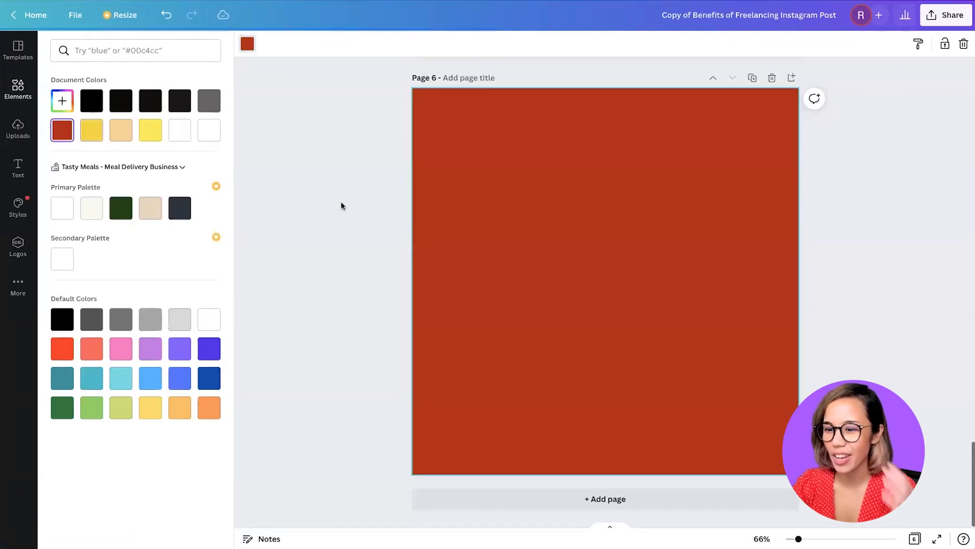
click(830, 216)
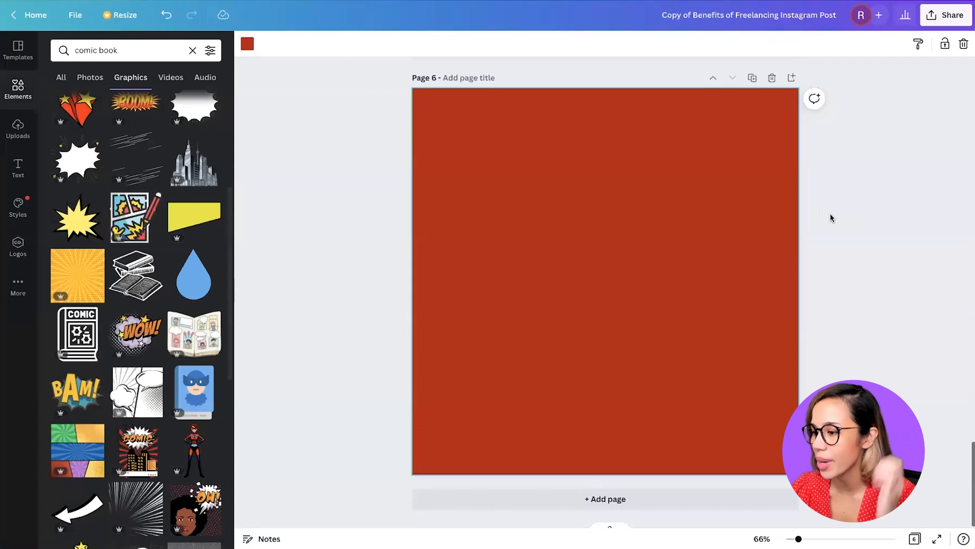
Step: Copy the diagonal speed-lines graphic from page 2 onto page 6
scroll(830, 215, up, 15)
scroll(830, 216, up, 10)
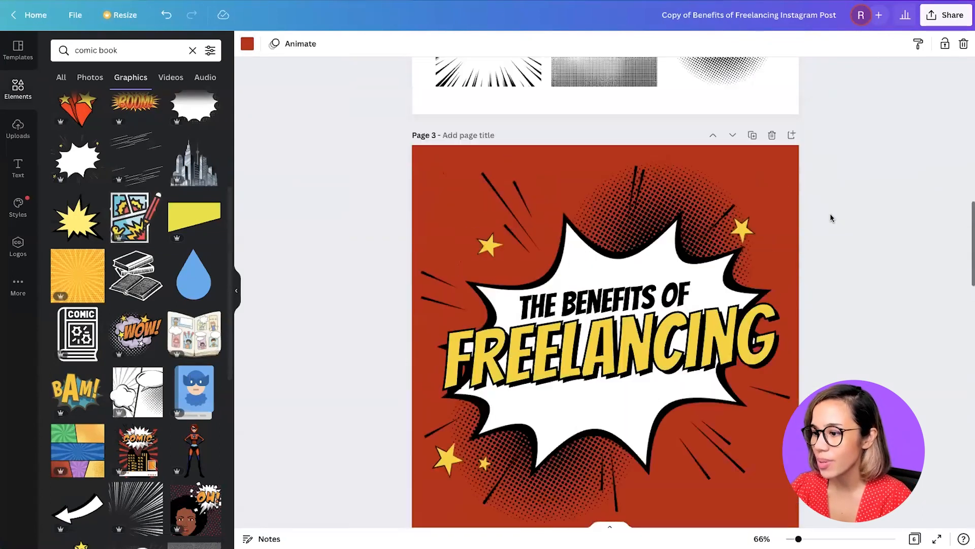
click(483, 178)
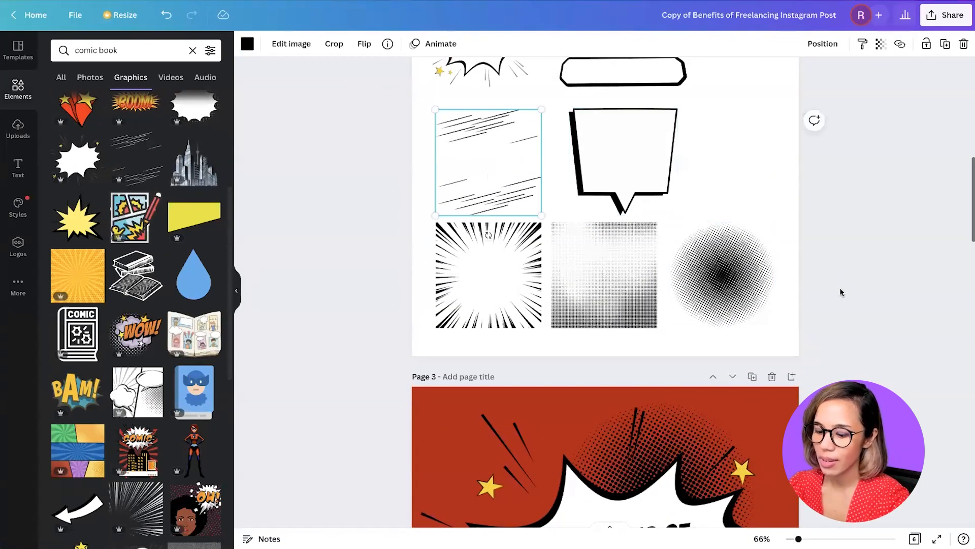
scroll(833, 334, down, 20)
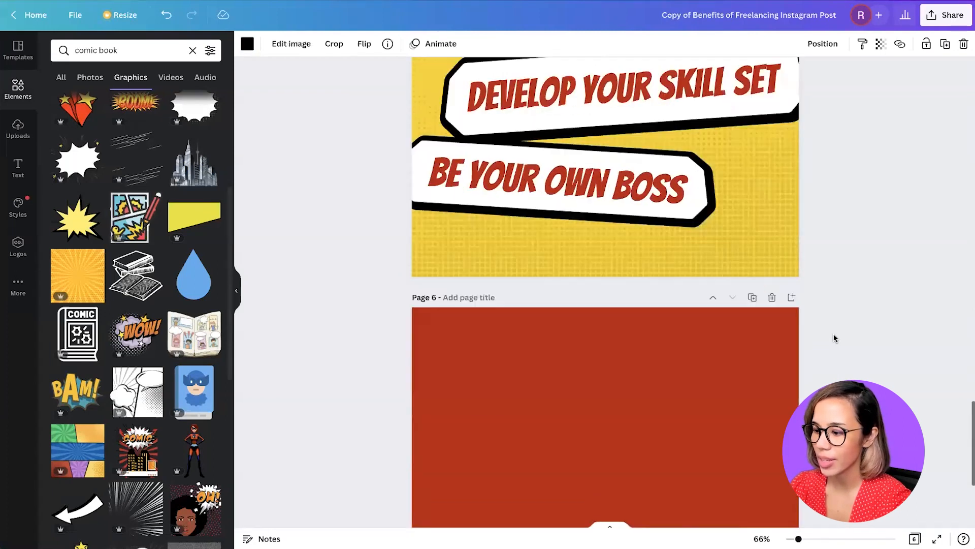
key(ctrl+v)
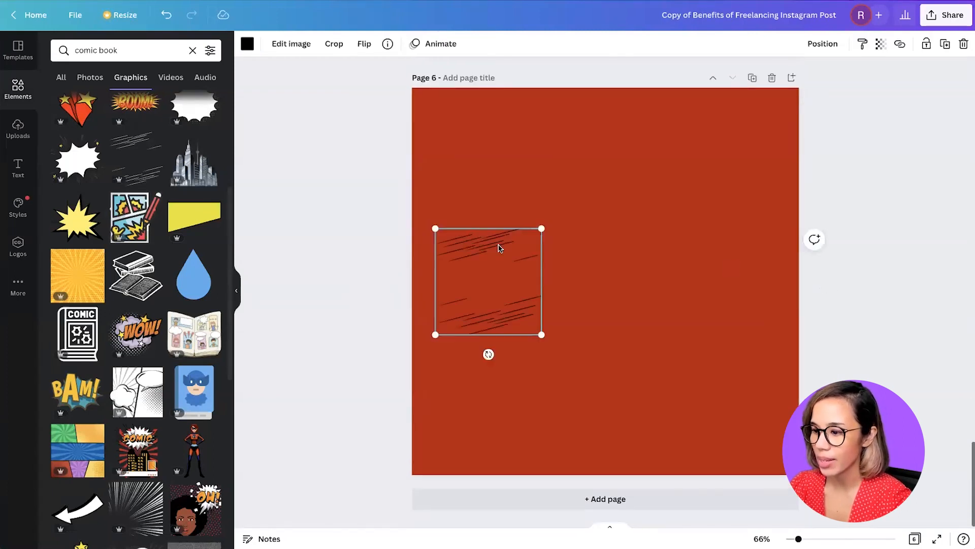
Step: Centre the speed lines horizontally on page 6 and enlarge them to extend slightly past the page edges
click(822, 45)
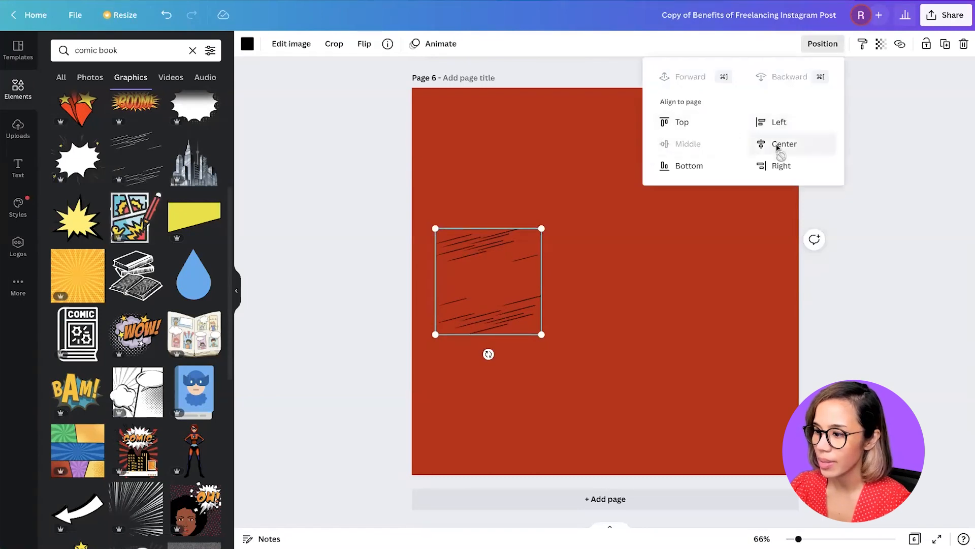
click(780, 145)
drag(659, 229, 865, 128)
click(248, 45)
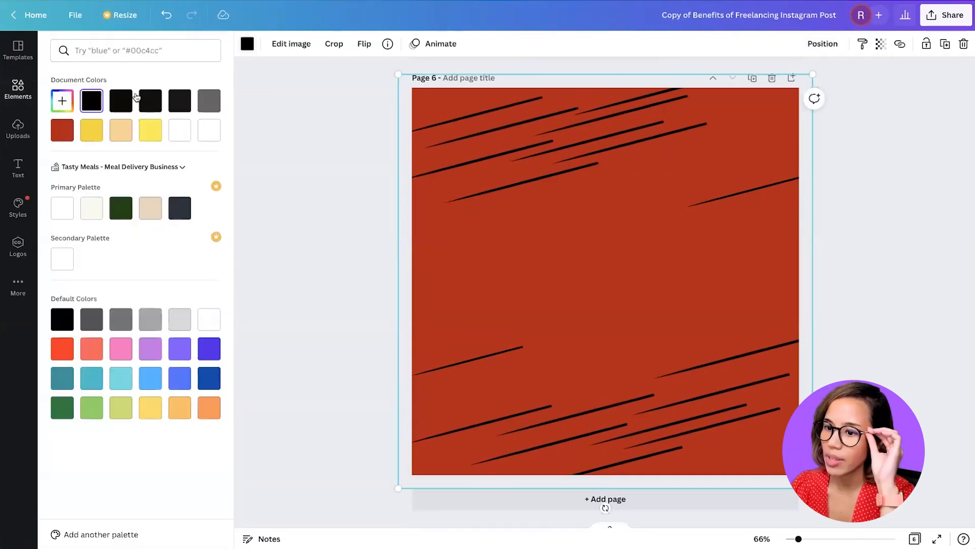
click(378, 164)
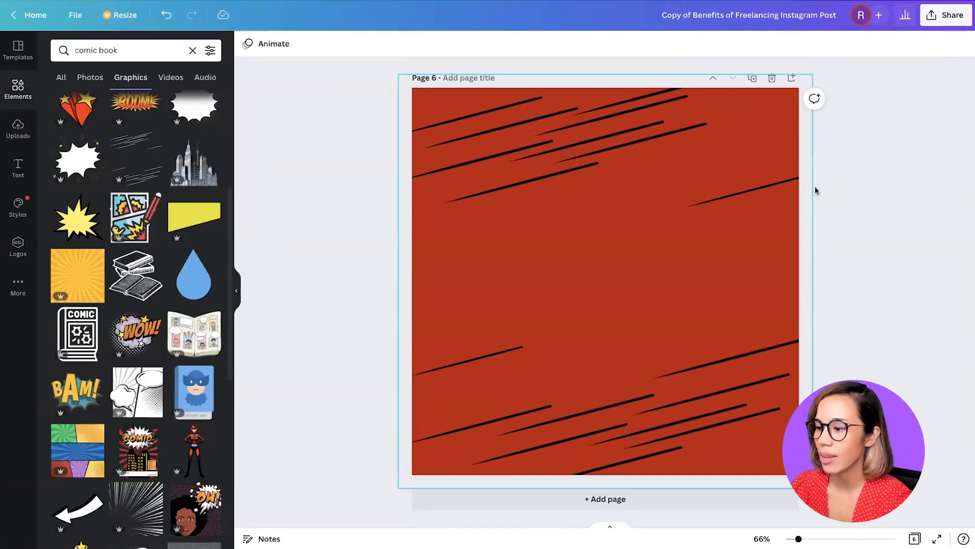
Step: Copy the white speech-bubble graphic with the black shadow from page 2 onto page 6
scroll(814, 186, up, 3)
scroll(816, 187, up, 20)
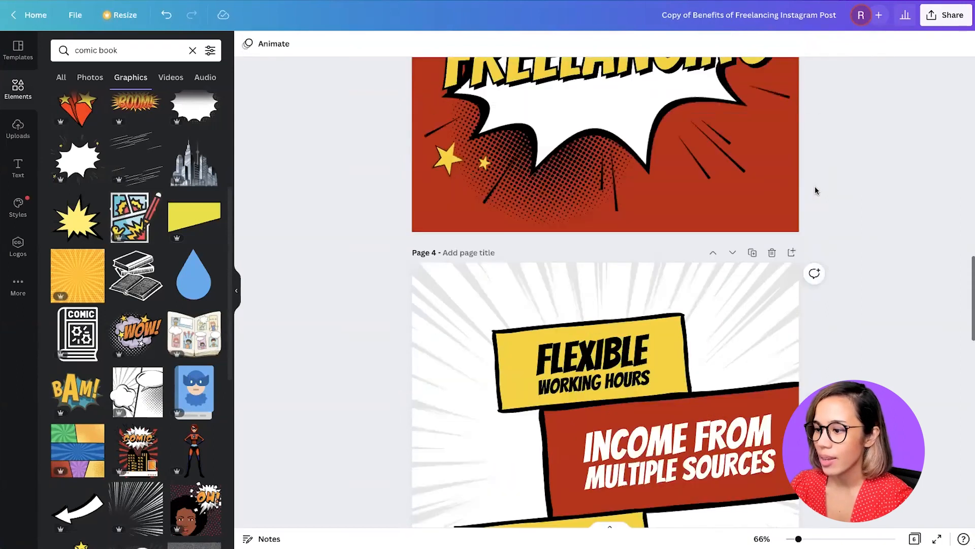
scroll(815, 186, up, 5)
click(627, 216)
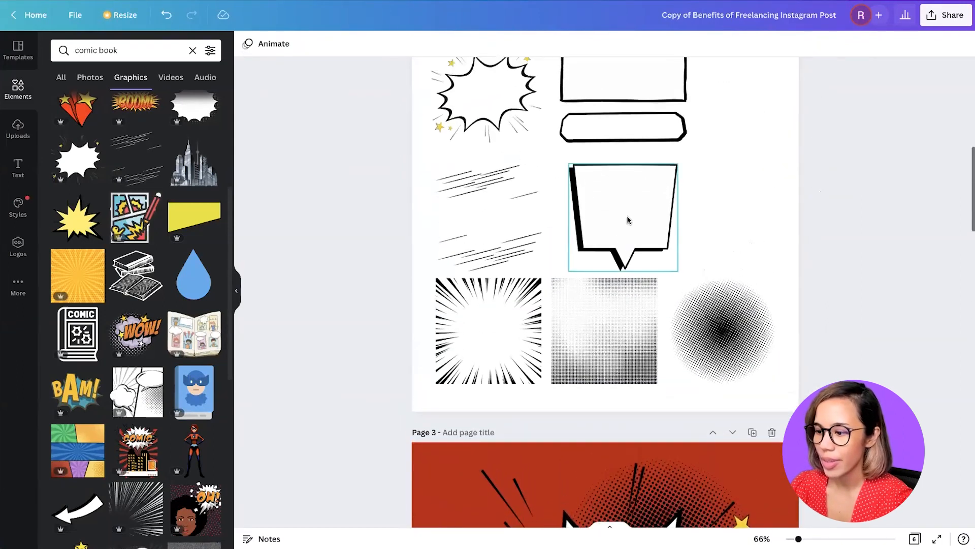
scroll(833, 342, down, 15)
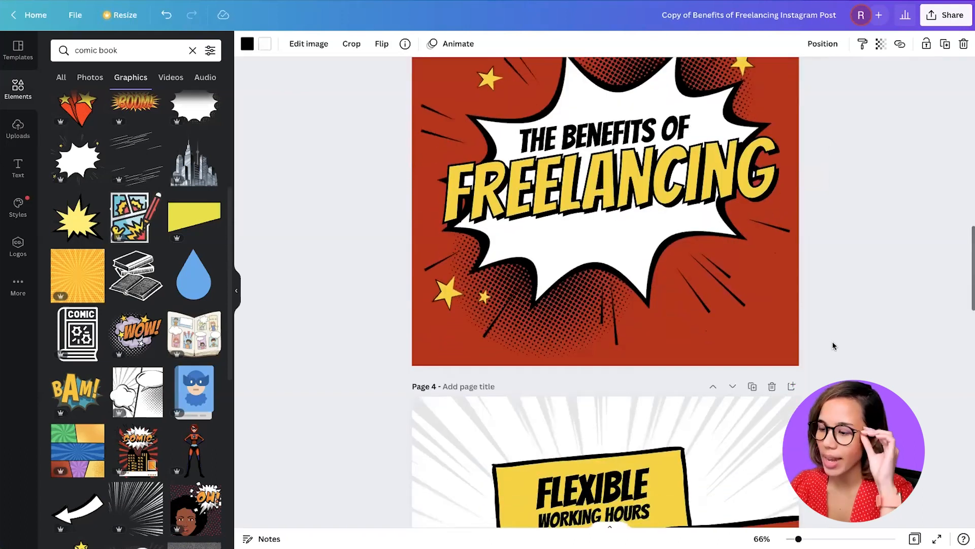
scroll(832, 343, down, 15)
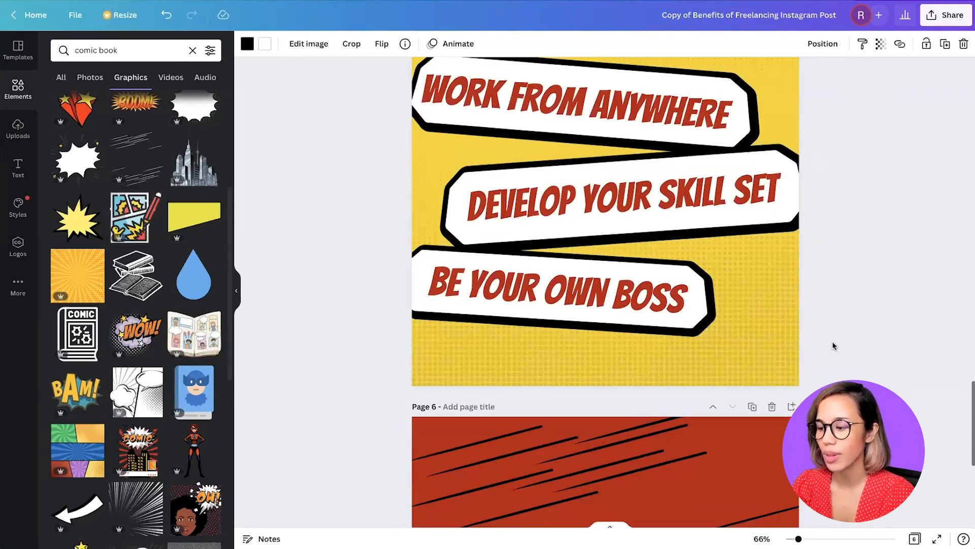
key(ctrl+v)
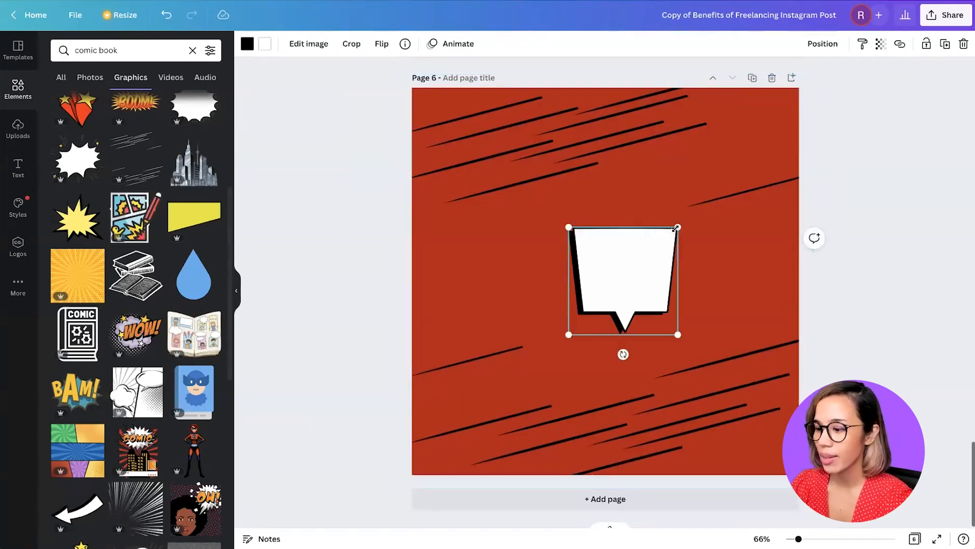
Step: Centre the speech bubble on page 6, enlarge it to cover most of the page, and change its white fill to the document yellow
click(685, 144)
click(803, 146)
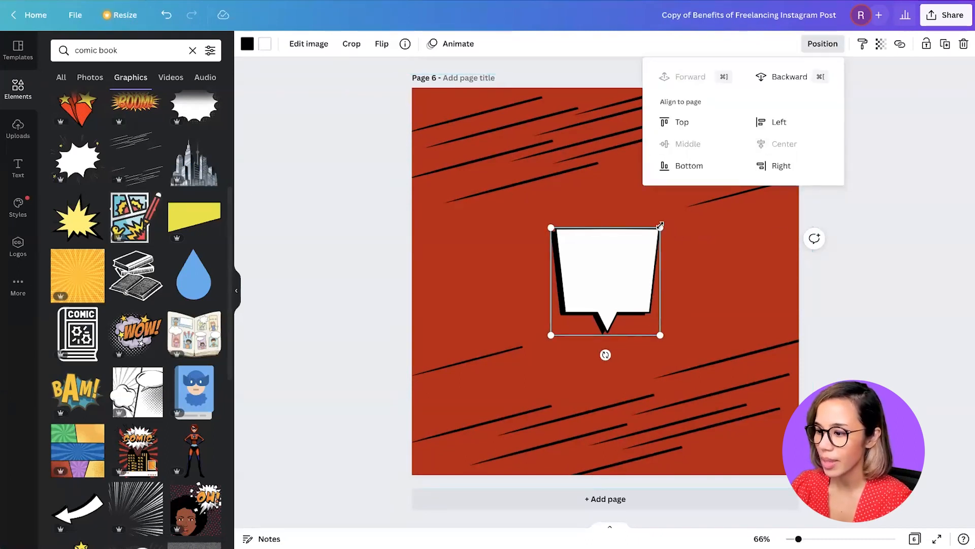
drag(660, 224, 828, 136)
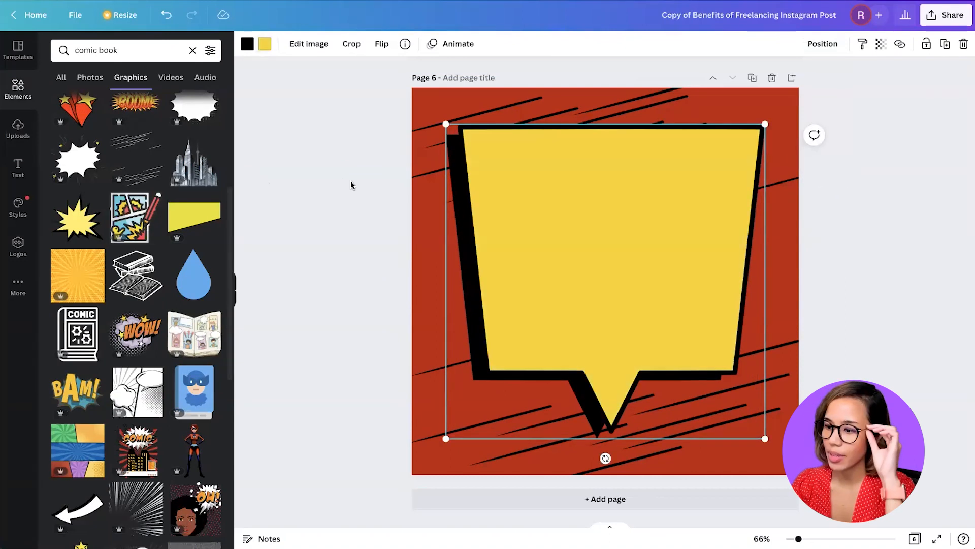
click(351, 181)
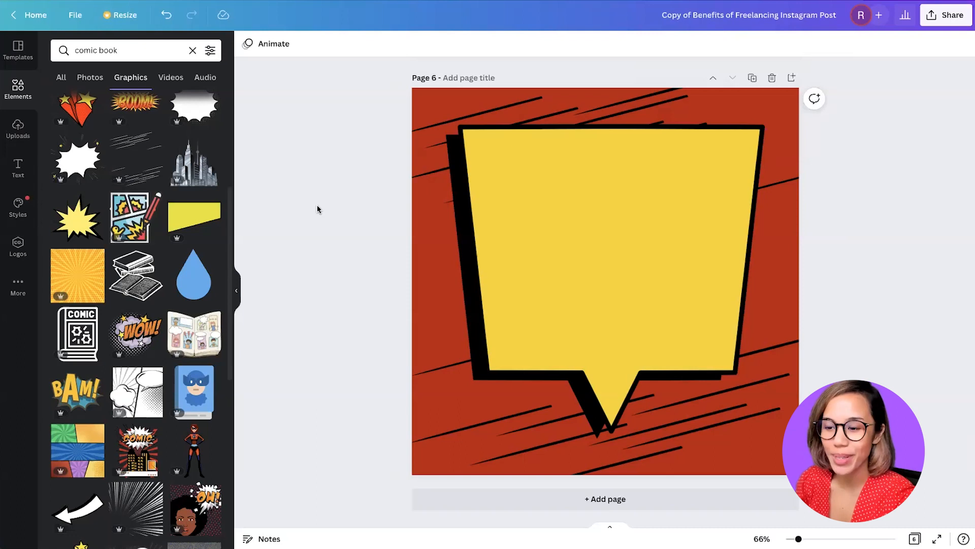
Step: Add the text "Want to learn more?" near the top of the speech bubble and enlarge it
key(t)
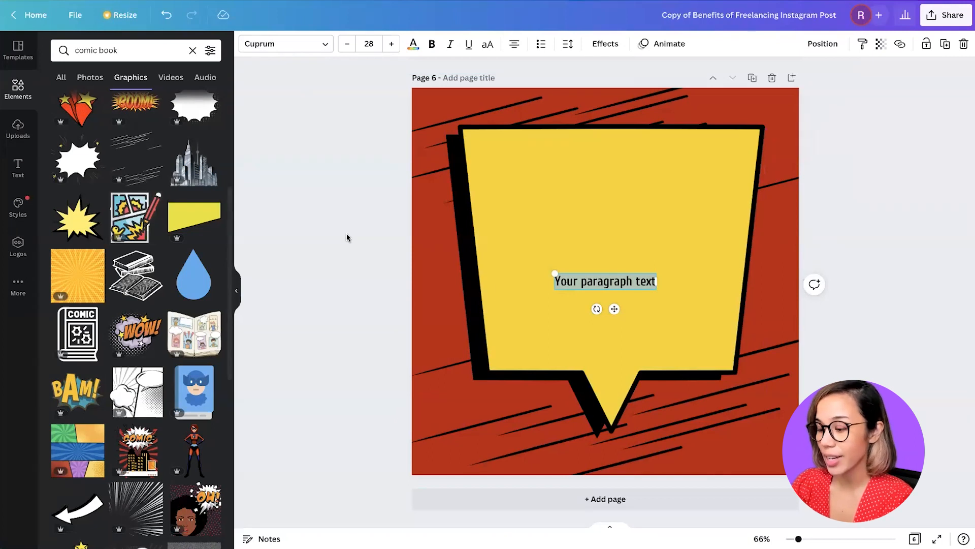
text(Want to )
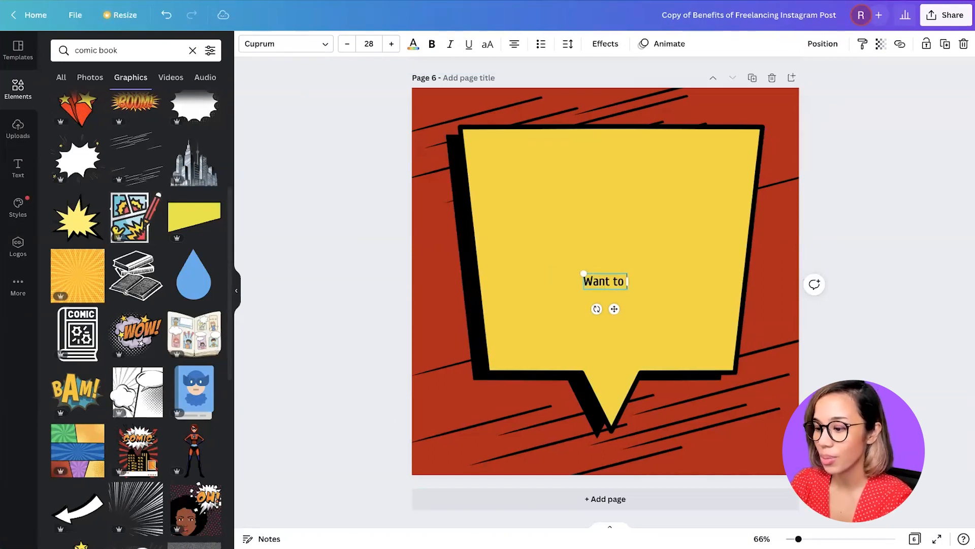
text(learn )
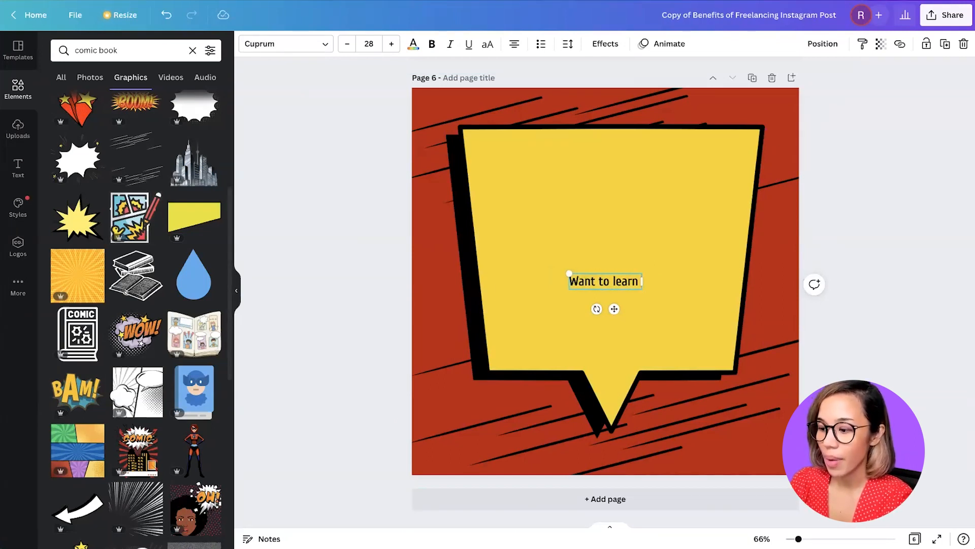
text(more?)
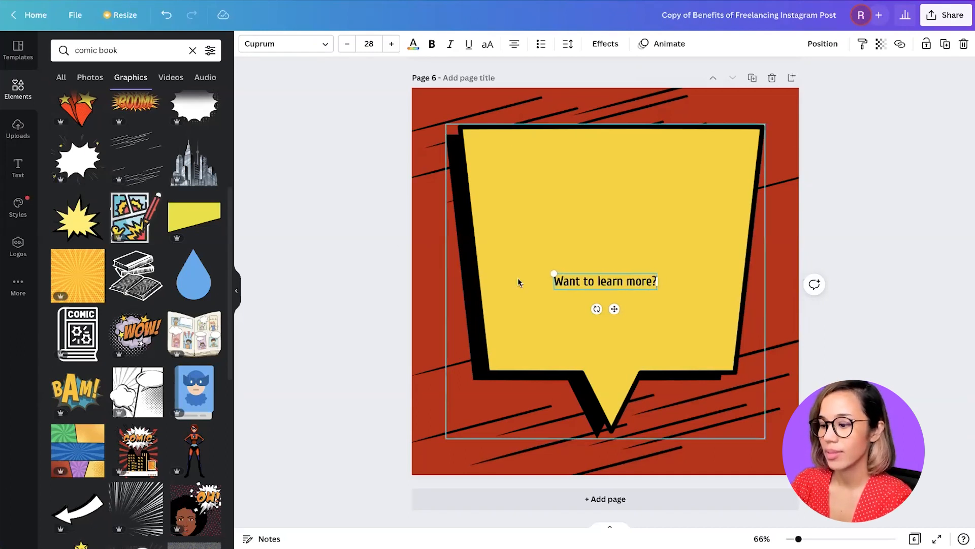
drag(615, 308, 624, 187)
drag(669, 162, 694, 172)
Step: Copy the "WORK FROM ANYWHERE" text from page 5 onto page 6, straighten it and place it below the question
scroll(840, 239, up, 20)
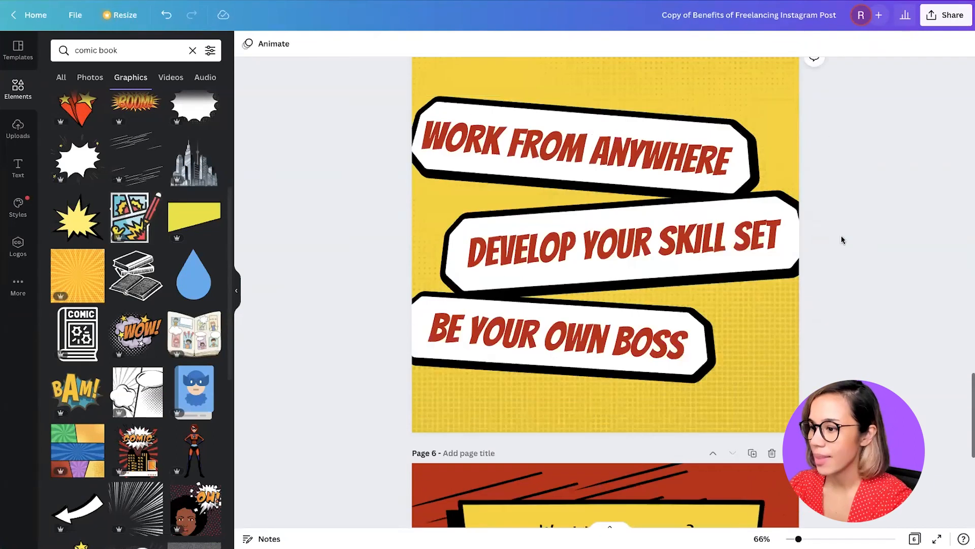
scroll(842, 240, up, 2)
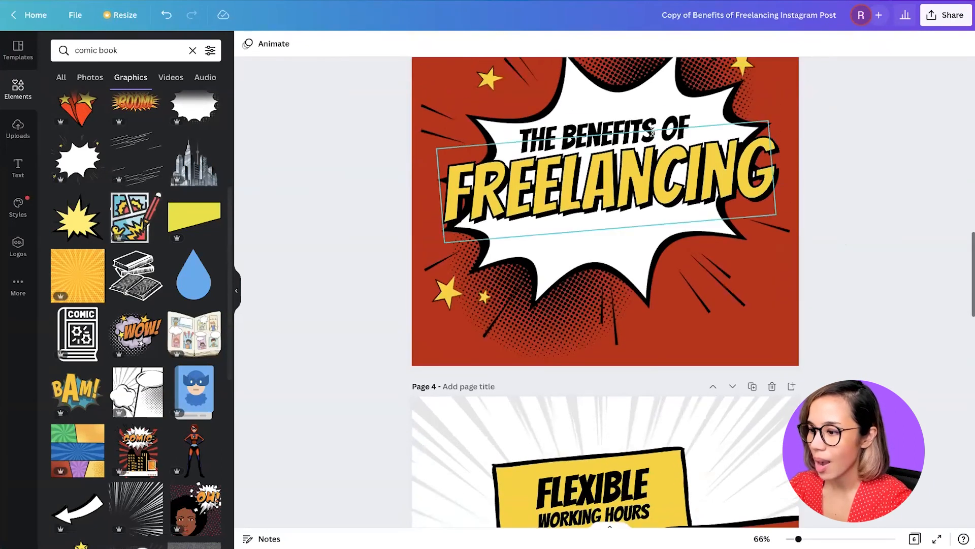
scroll(870, 340, down, 5)
scroll(872, 339, down, 9)
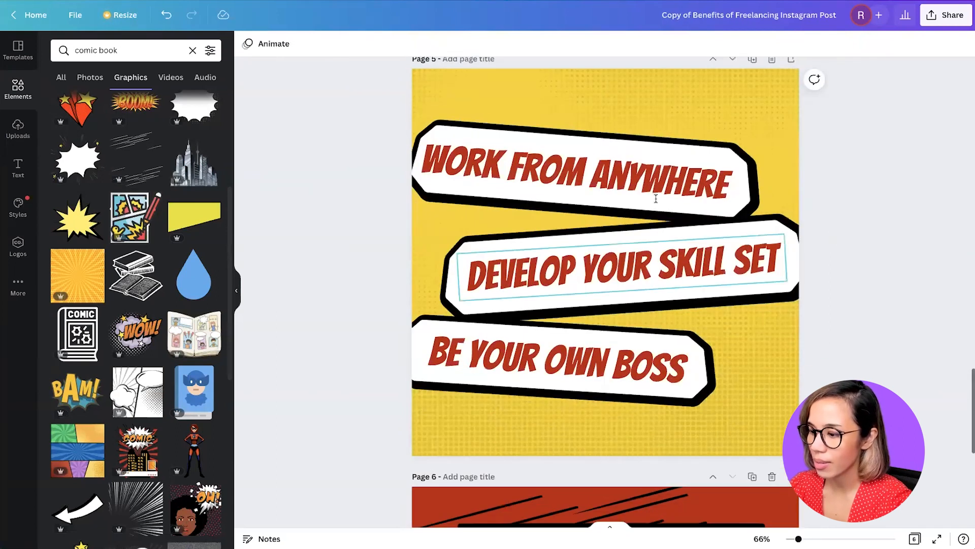
click(656, 196)
key(ctrl+c)
scroll(850, 375, down, 8)
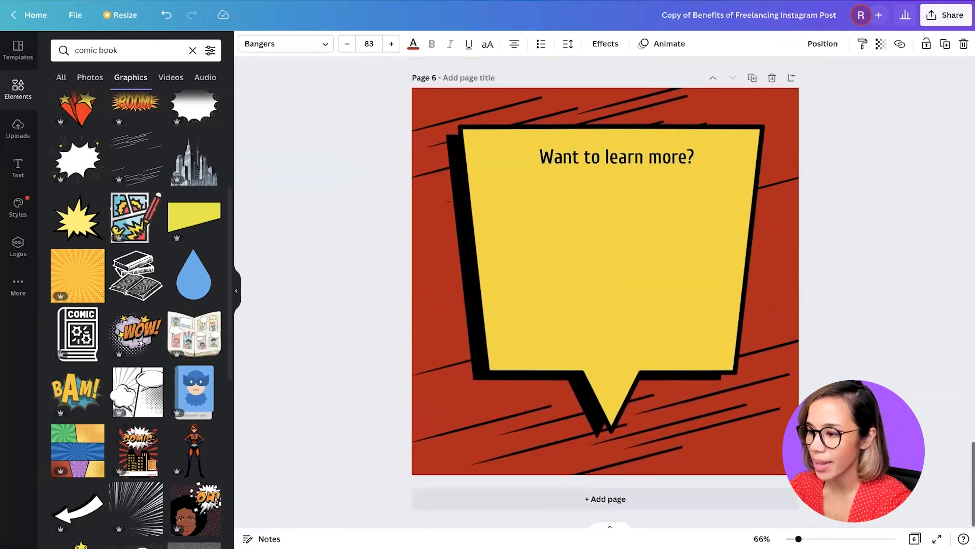
key(ctrl+v)
drag(569, 233, 575, 233)
drag(560, 183, 601, 206)
Step: Replace the pasted text with "VISIT OUR" and change its colour to black
double_click(612, 204)
key(ctrl+a)
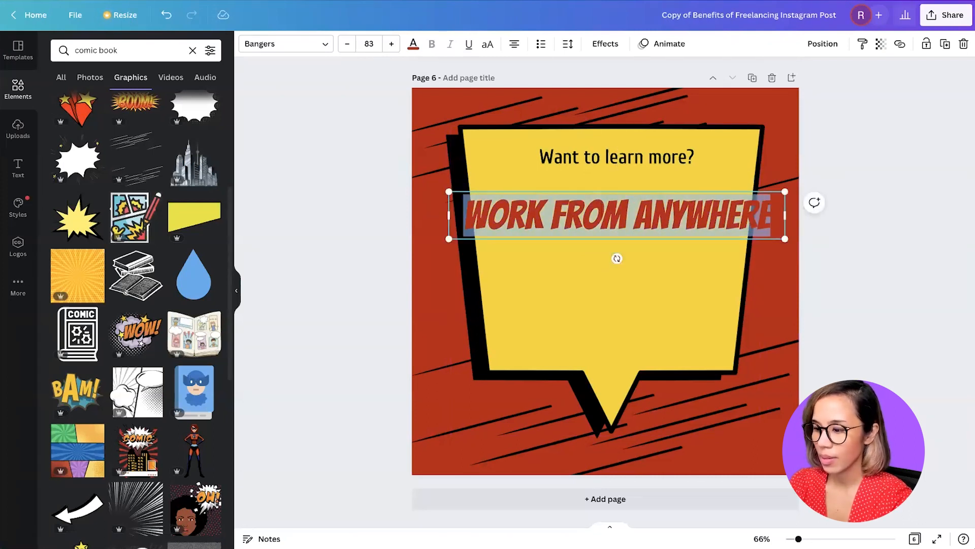
text(VISITOUR)
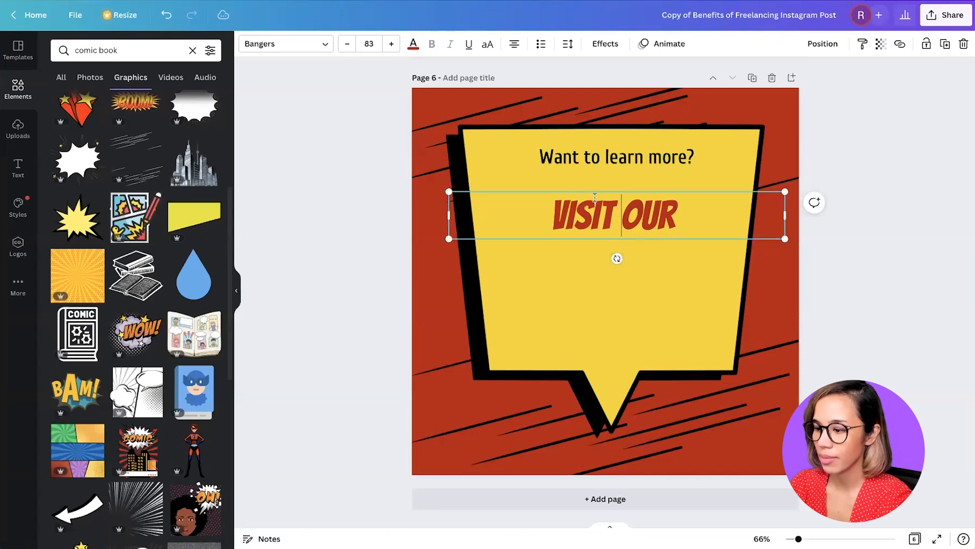
click(414, 44)
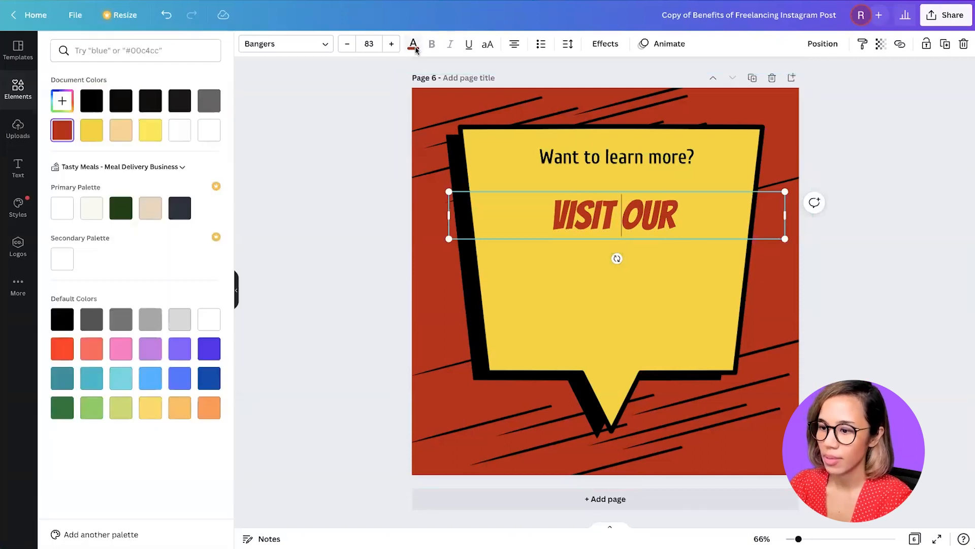
click(93, 99)
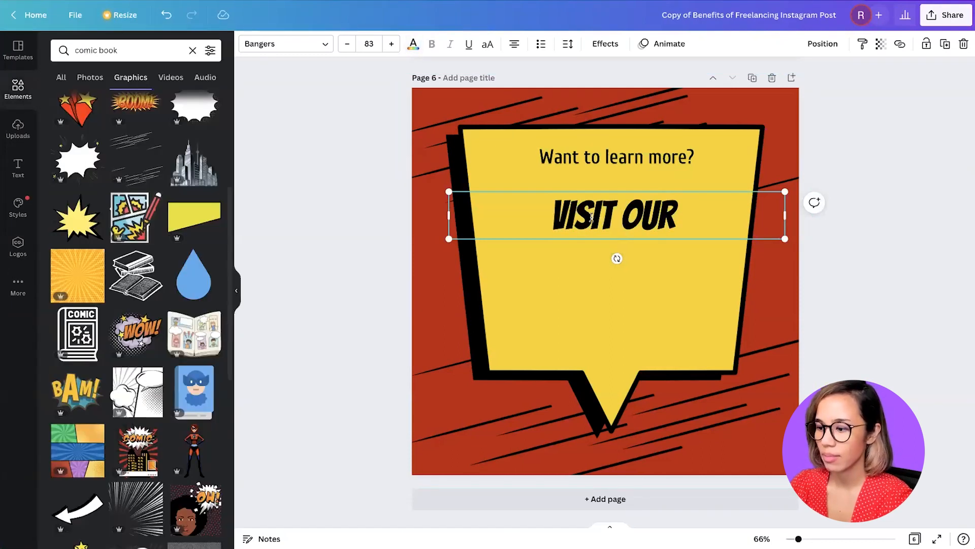
click(843, 250)
Step: Duplicate the "VISIT OUR" text and place the copy directly beneath the original
click(683, 218)
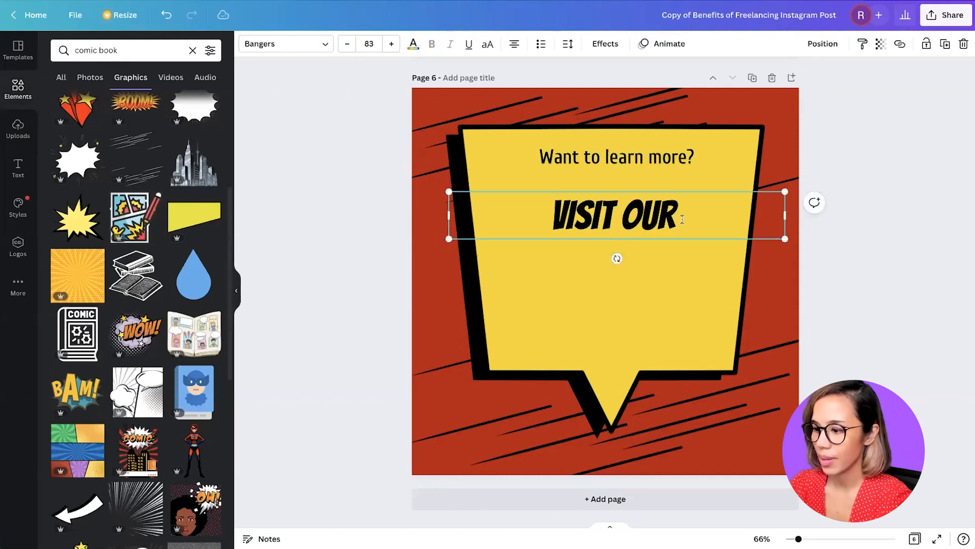
key(ctrl+d)
drag(653, 231, 643, 267)
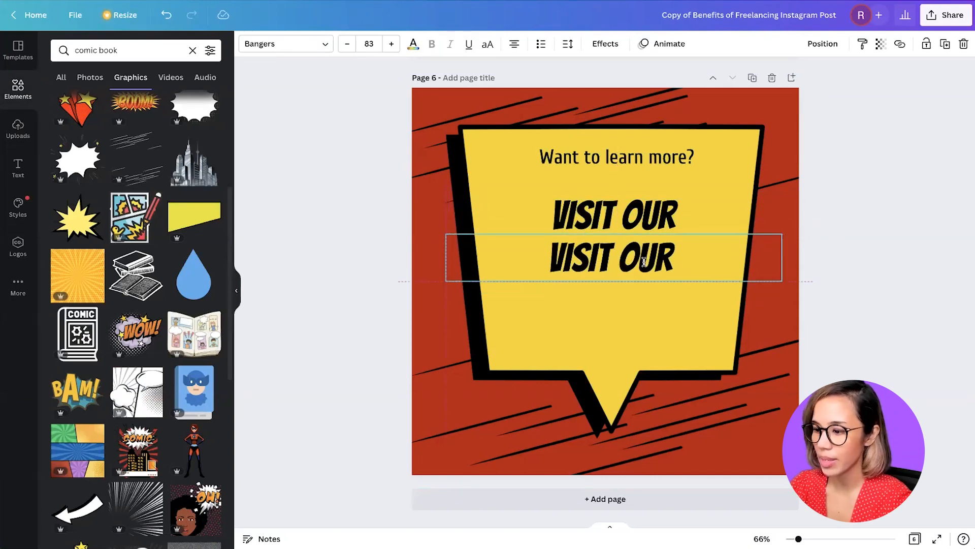